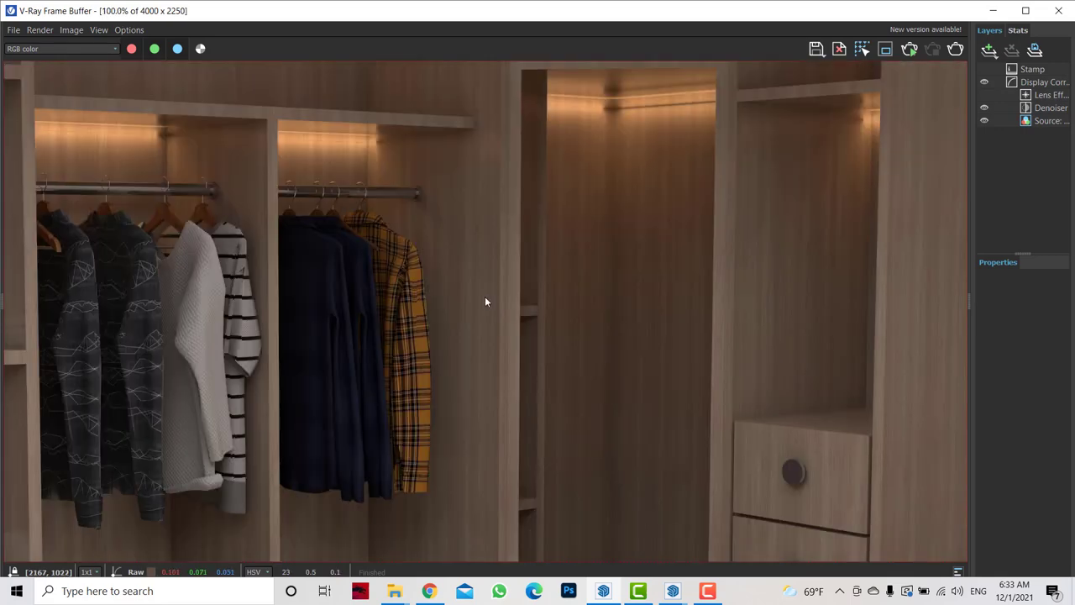
# Draw the rectangular base outline as a closed face with the Line tool.
pyautogui.scroll(1, 394, 311)
pyautogui.scroll(1, 401, 313)
pyautogui.scroll(-1, 402, 309)
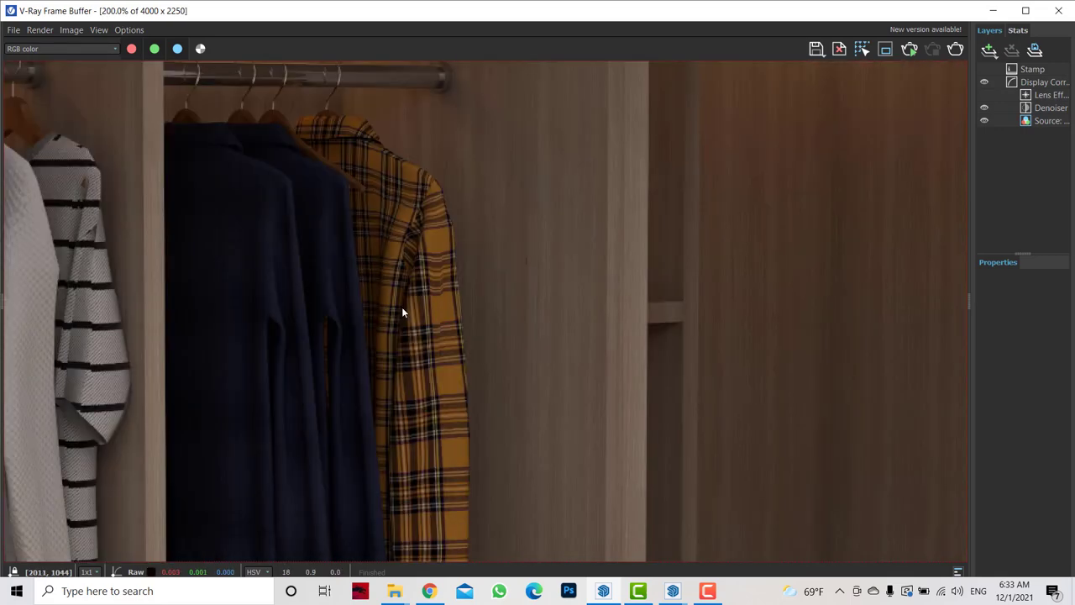
pyautogui.scroll(-1, 296, 136)
pyautogui.scroll(1, 280, 98)
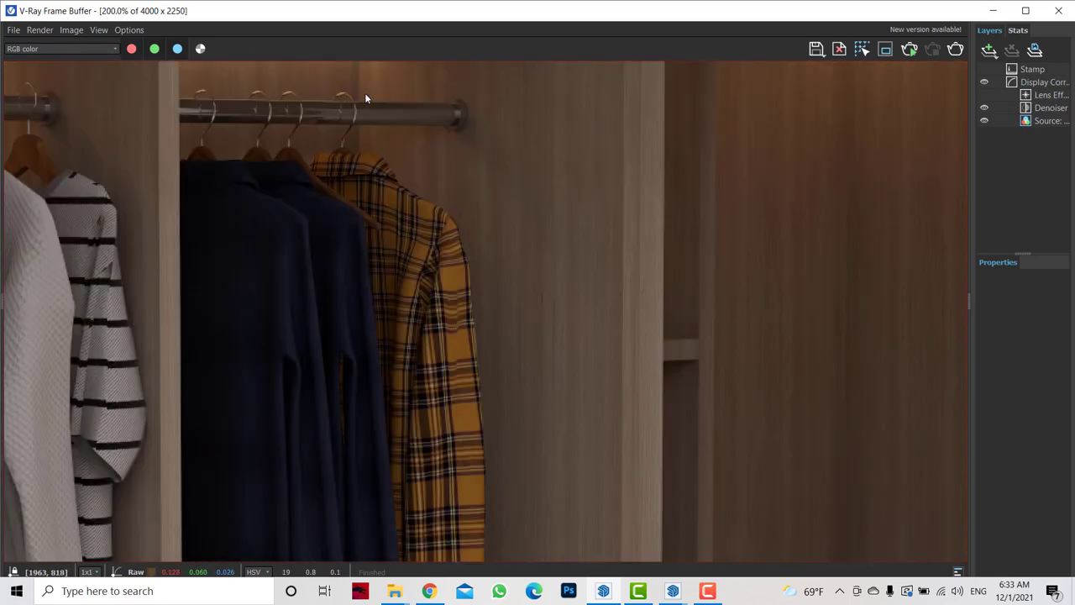
pyautogui.scroll(-1, 366, 100)
pyautogui.scroll(-1, 366, 101)
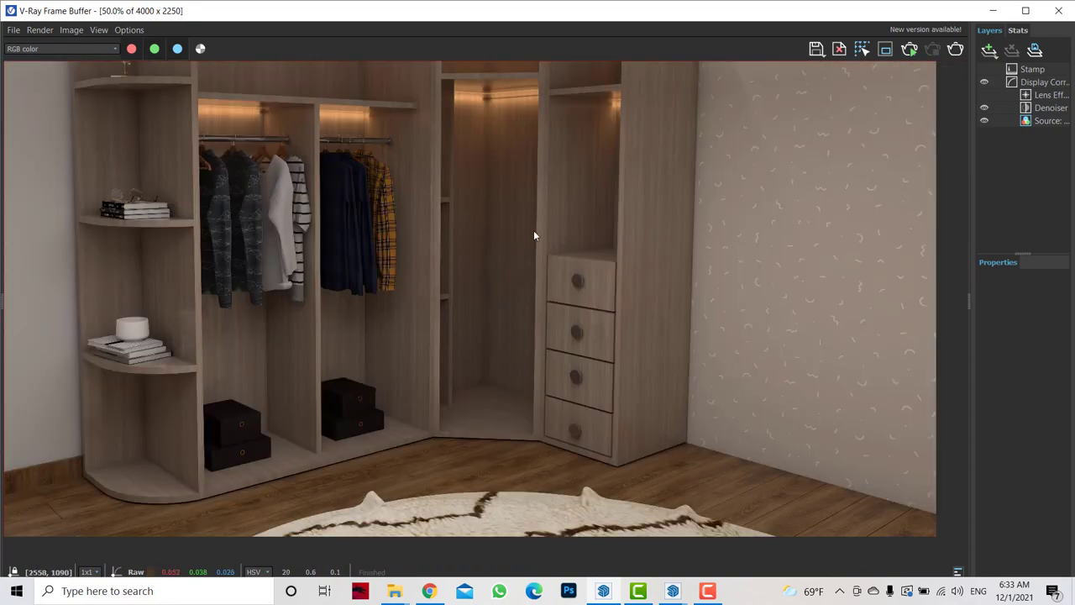
pyautogui.scroll(1, 571, 277)
pyautogui.scroll(1, 571, 279)
pyautogui.scroll(-1, 324, 136)
pyautogui.scroll(-1, 316, 131)
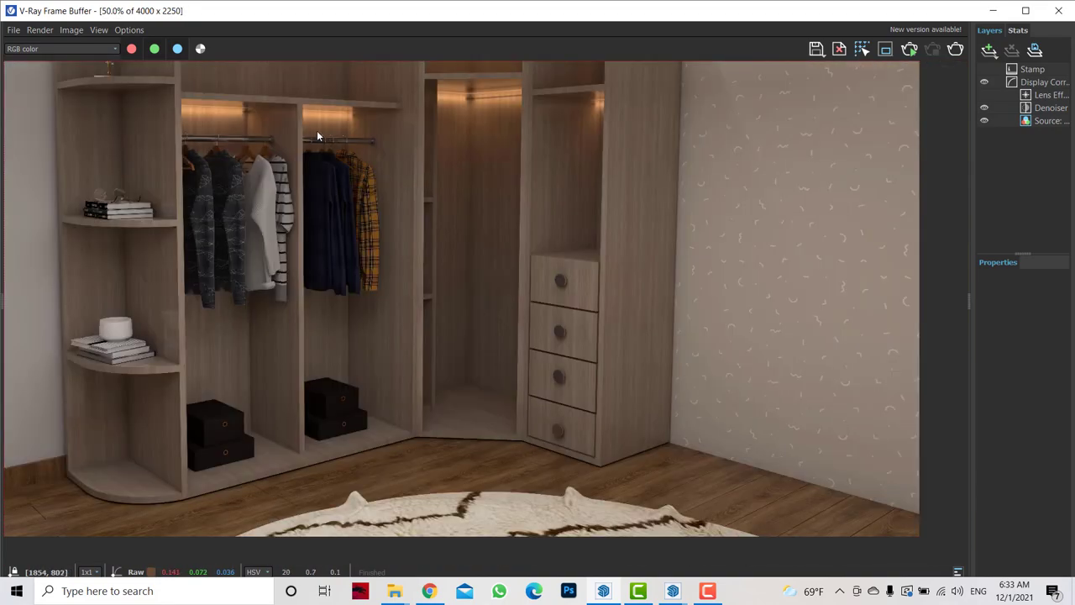
pyautogui.scroll(1, 367, 122)
pyautogui.scroll(-1, 379, 132)
pyautogui.scroll(-1, 423, 133)
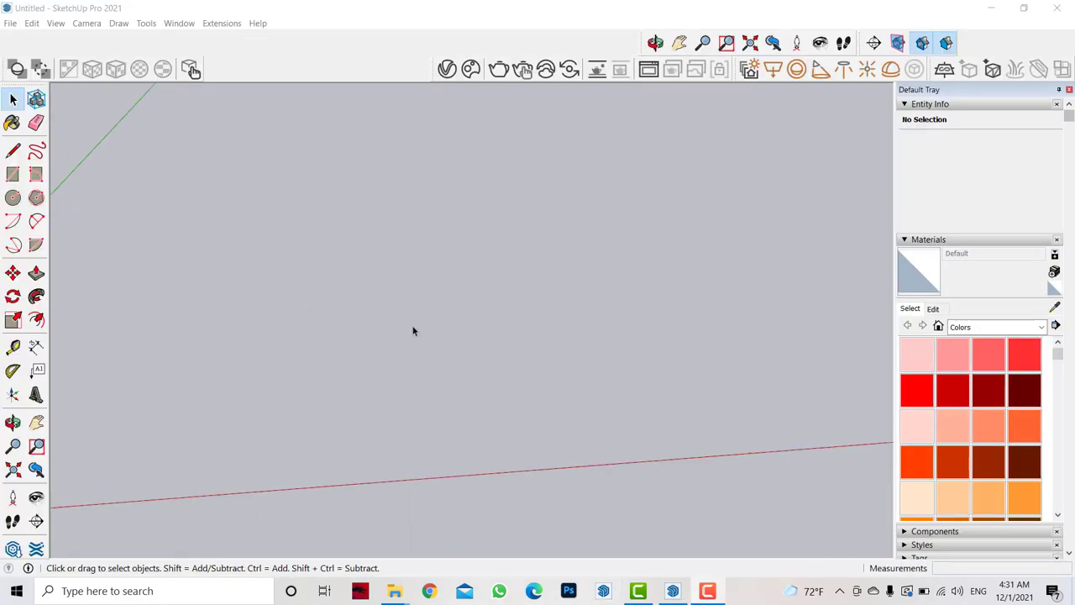
pyautogui.click(36, 346)
pyautogui.press('l')
pyautogui.scroll(2, 288, 367)
pyautogui.click(266, 383)
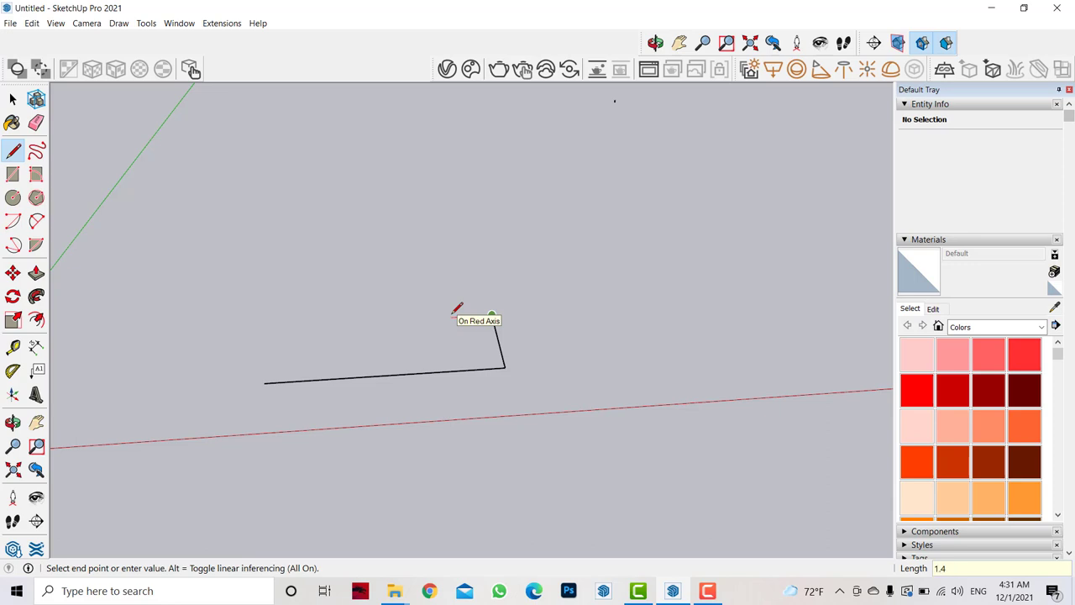
pyautogui.click(263, 383)
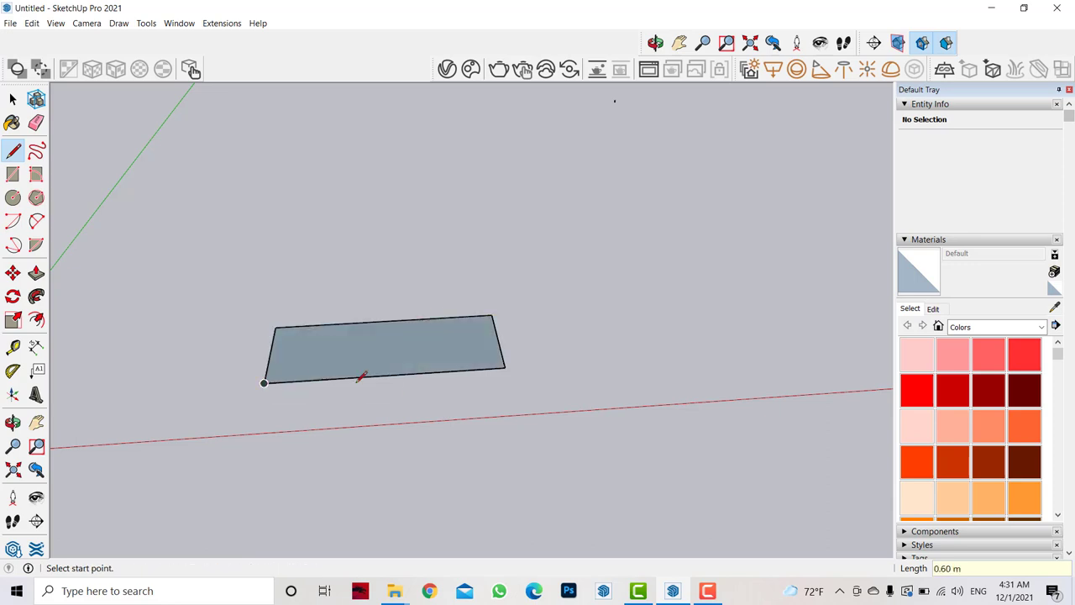
# Push/Pull the rectangle into a 0.04 m thick slab.
pyautogui.click(36, 273)
pyautogui.click(399, 354)
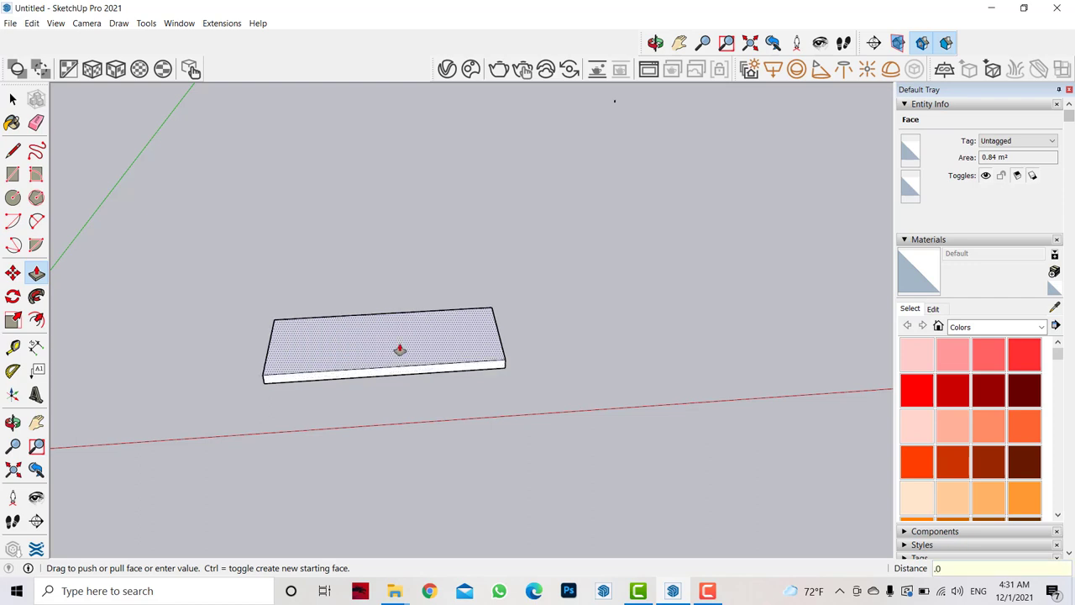
pyautogui.click(399, 350)
# Offset the slab's top face outline 0.03 m inward.
pyautogui.click(36, 319)
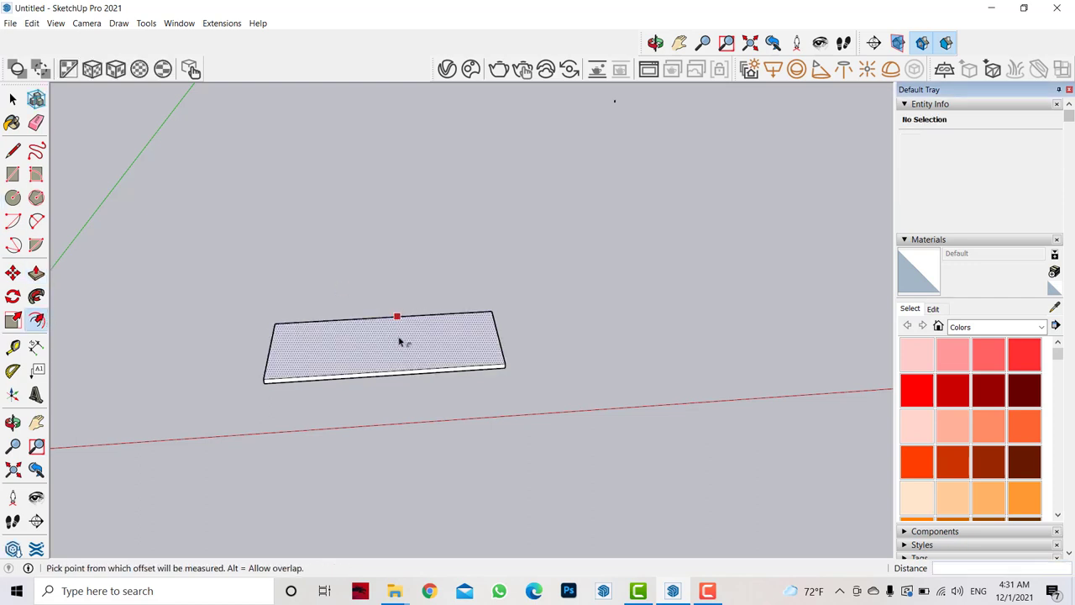
pyautogui.click(400, 342)
pyautogui.write('.03')
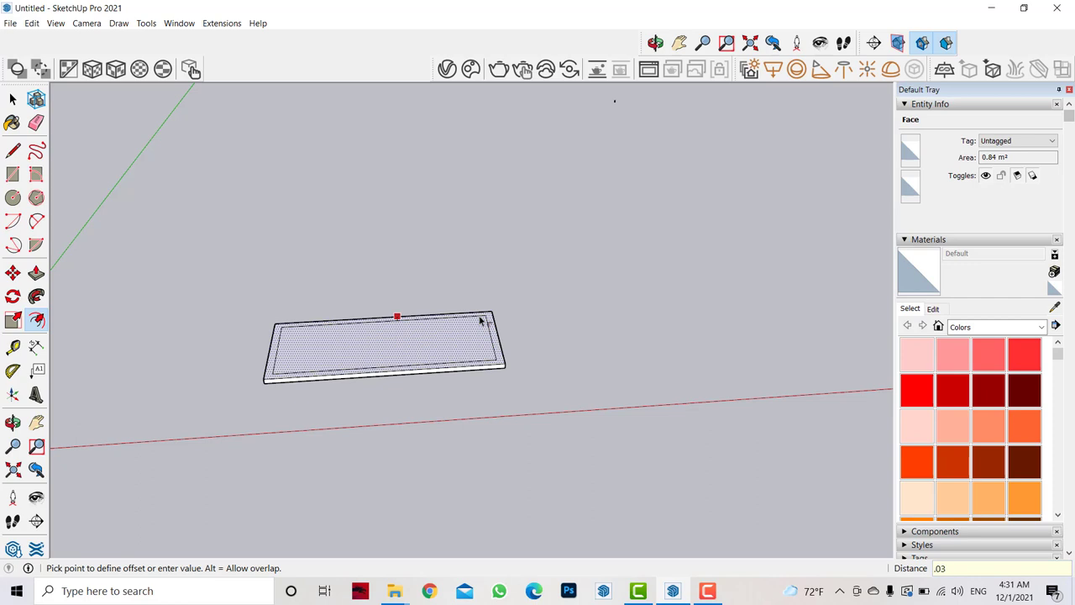
pyautogui.click(480, 320)
# Add a short edge at the slab's front-left corner to split the top face.
pyautogui.scroll(2, 412, 375)
pyautogui.scroll(2, 413, 375)
pyautogui.press('l')
pyautogui.scroll(2, 157, 320)
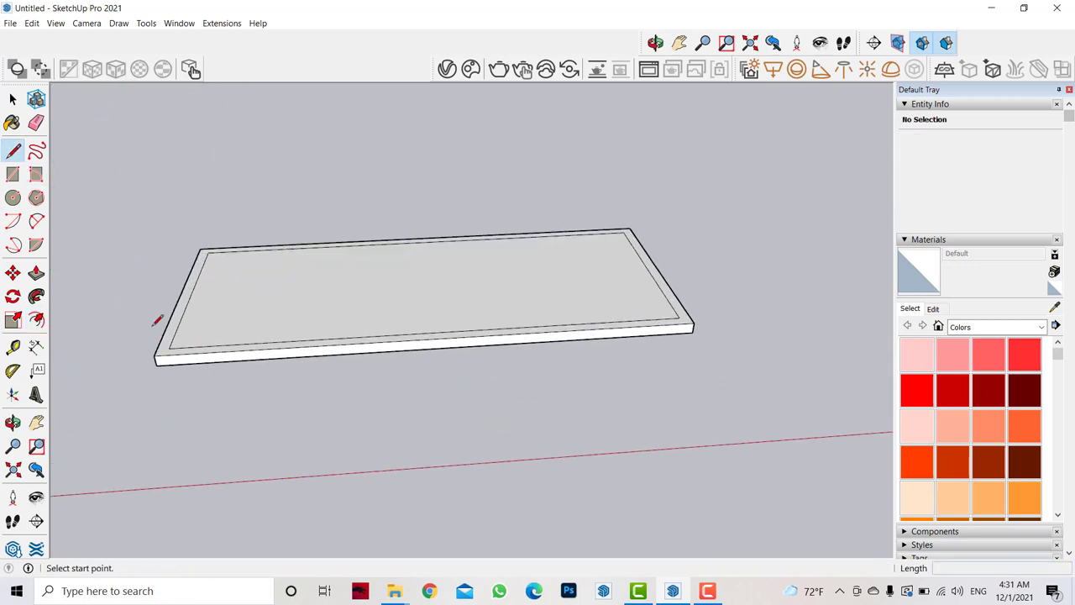
pyautogui.click(170, 346)
pyautogui.click(167, 356)
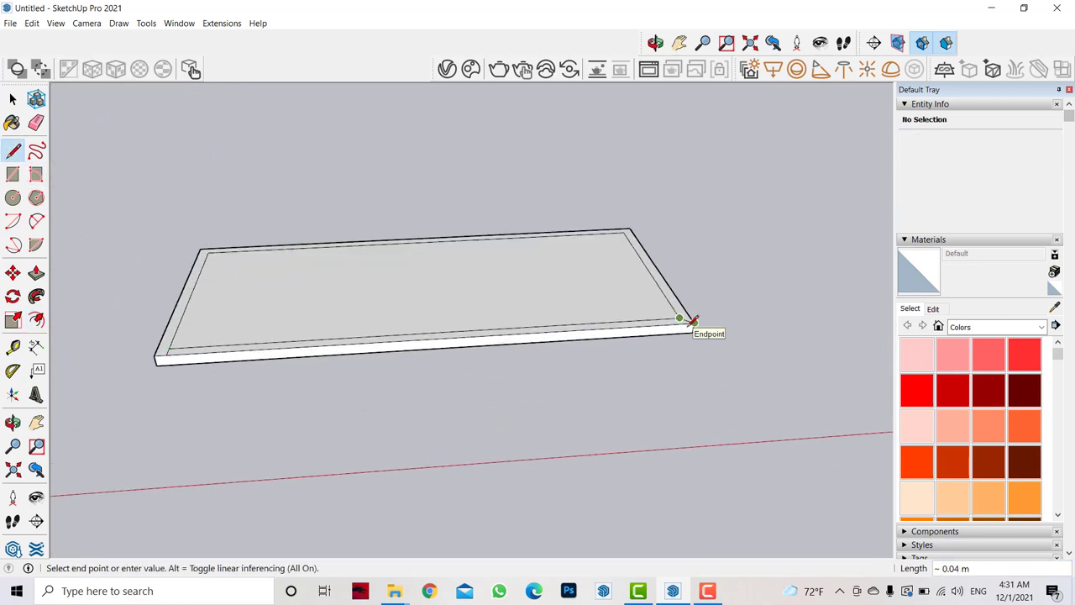
pyautogui.press('space')
pyautogui.click(352, 344)
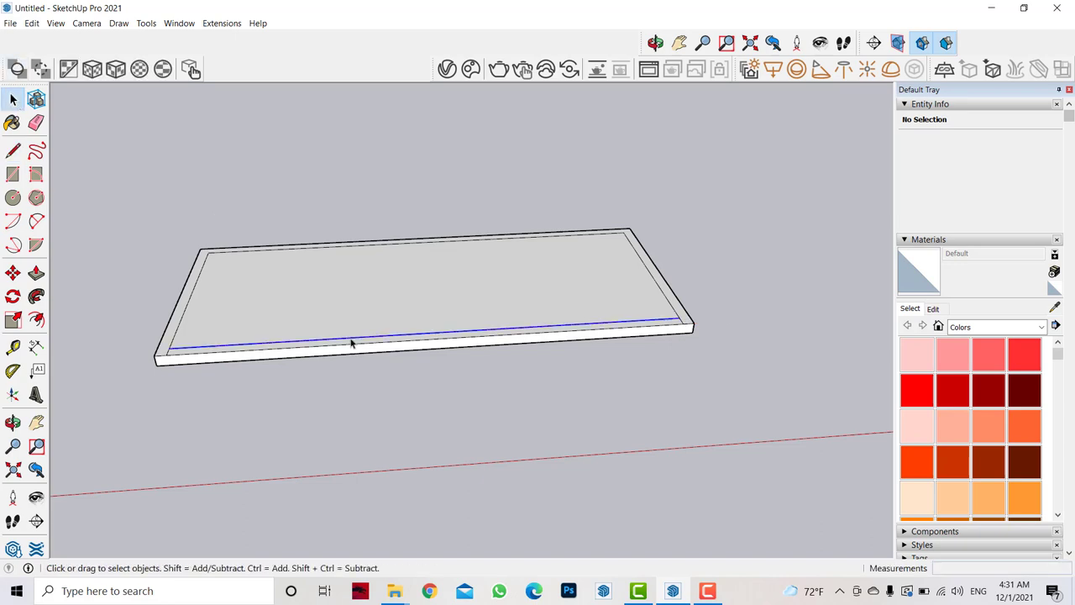
pyautogui.scroll(-3, 231, 306)
pyautogui.click(232, 306)
# Pull the slab's outer rim up into 2.40 m walls.
pyautogui.press('p')
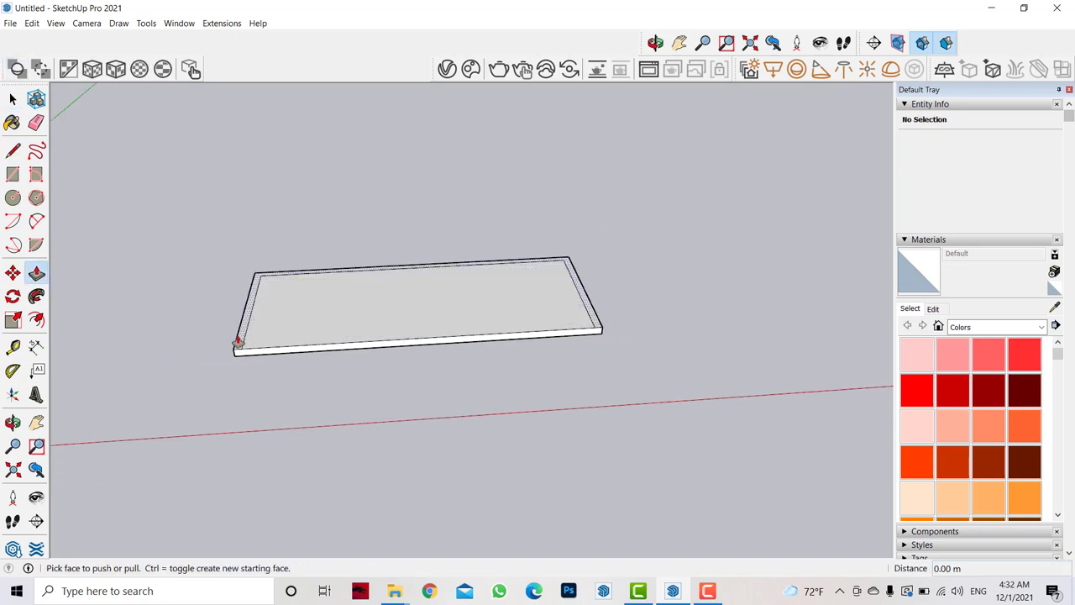
pyautogui.moveTo(238, 340); pyautogui.dragTo(231, 235)
pyautogui.write('2.')
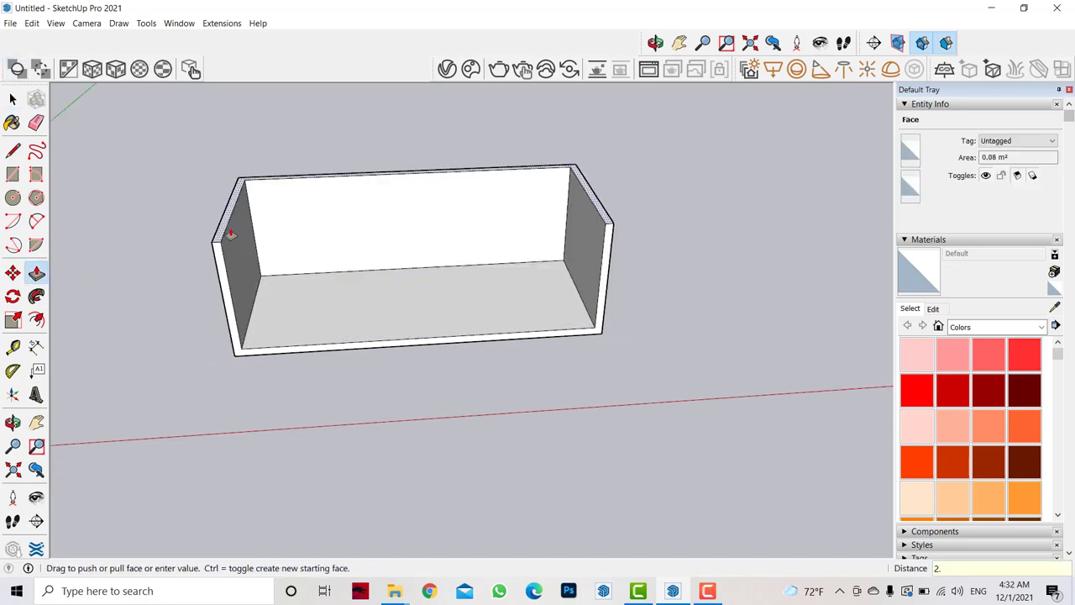
pyautogui.write('4')
pyautogui.press('Return')
pyautogui.scroll(-3, 290, 243)
pyautogui.scroll(2, 360, 108)
pyautogui.scroll(2, 392, 141)
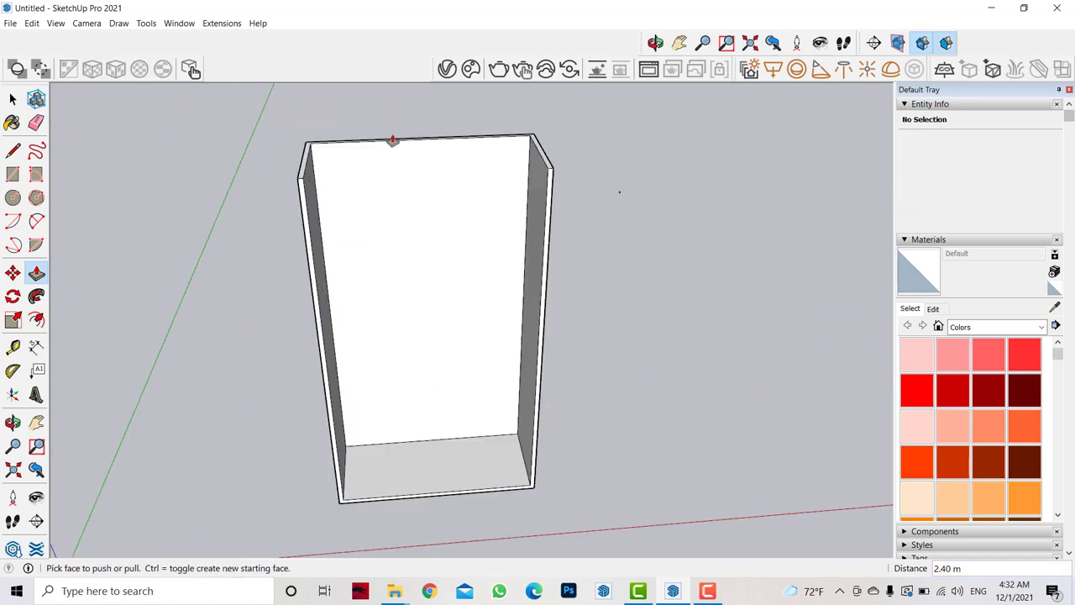
pyautogui.scroll(1, 392, 141)
# Close the box top with a rectangle and delete the front face.
pyautogui.press('l')
pyautogui.click(12, 173)
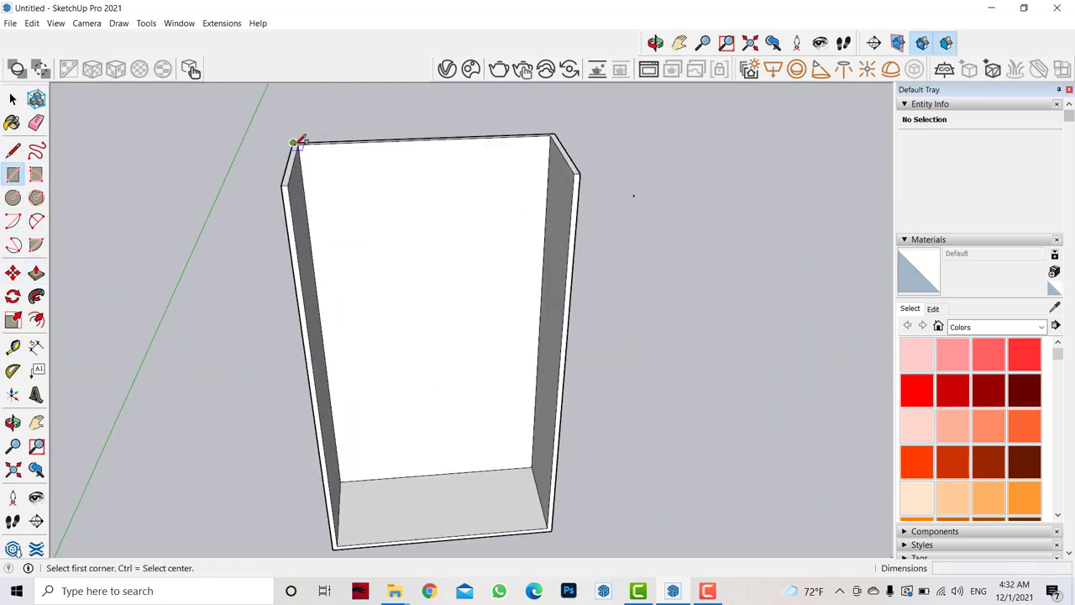
pyautogui.click(294, 142)
pyautogui.click(577, 167)
pyautogui.press('space')
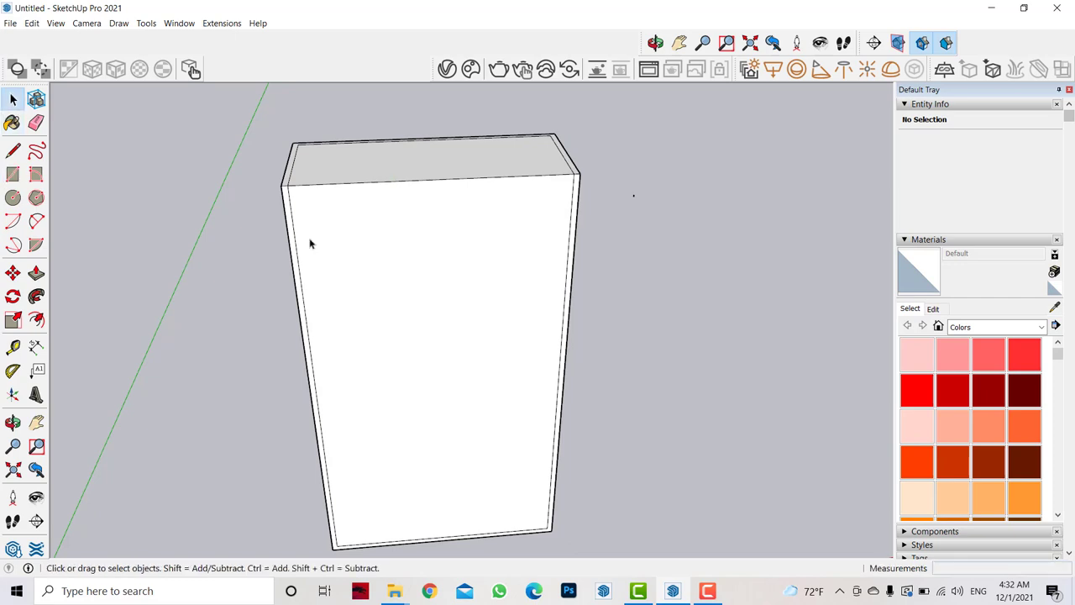
pyautogui.click(376, 238)
pyautogui.press('Delete')
# Push the top face down into a 0.04 m top panel.
pyautogui.click(386, 165)
pyautogui.click(35, 271)
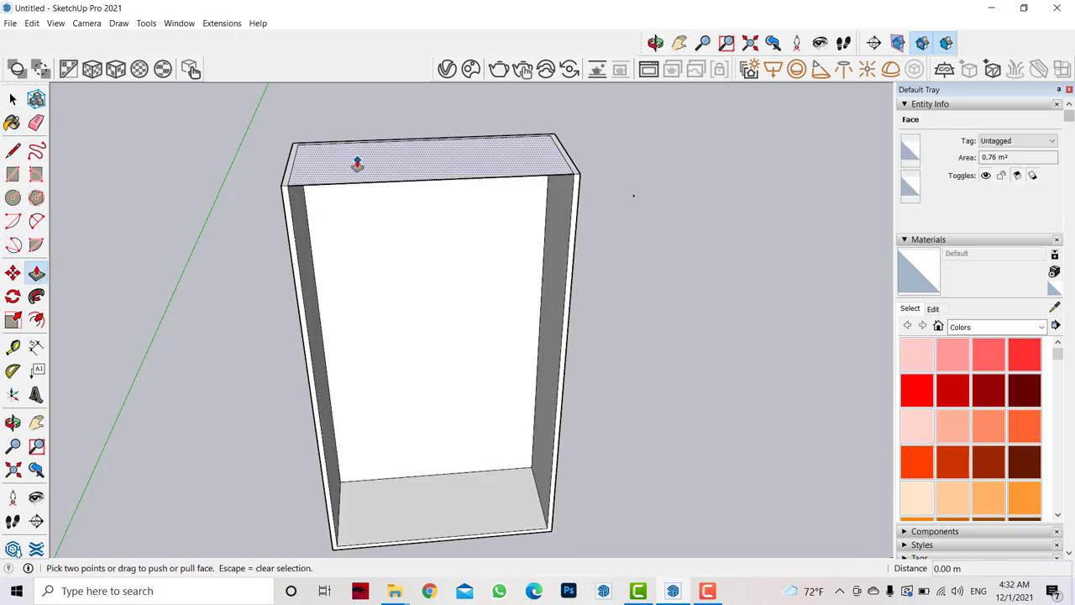
pyautogui.click(356, 166)
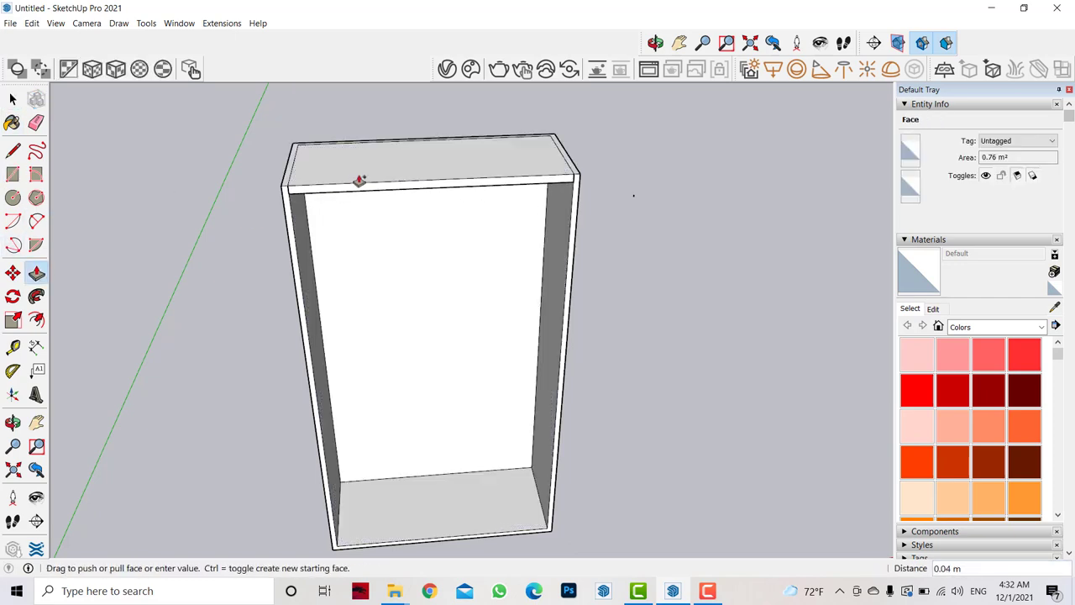
pyautogui.click(358, 179)
# Select all the box geometry and make it a group, then orbit to inspect it.
pyautogui.press('space')
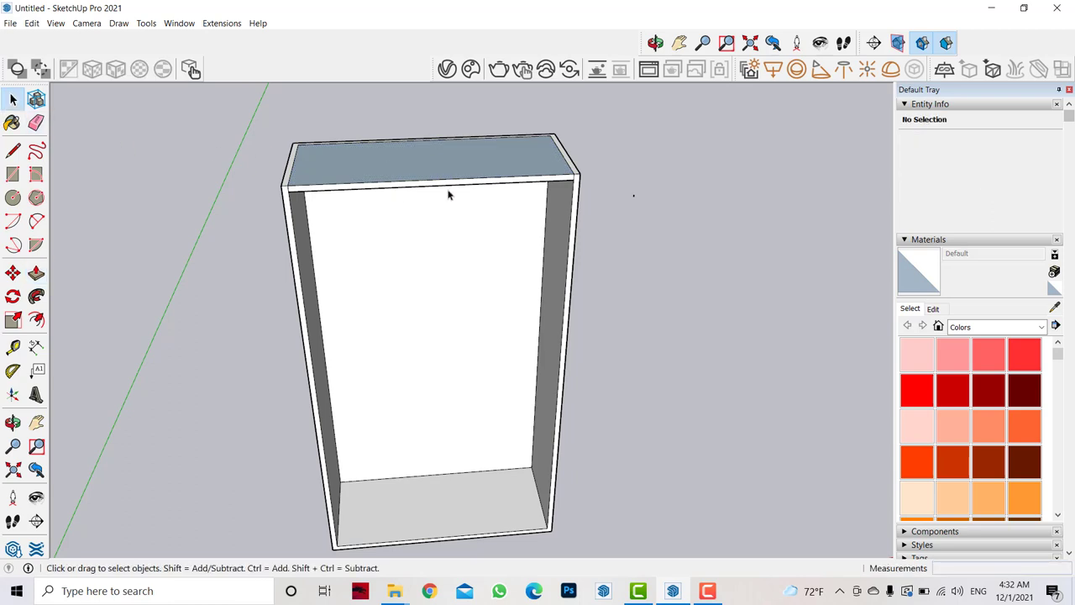
pyautogui.scroll(-1, 487, 202)
pyautogui.scroll(-2, 526, 209)
pyautogui.tripleClick(487, 195)
pyautogui.rightClick(487, 195)
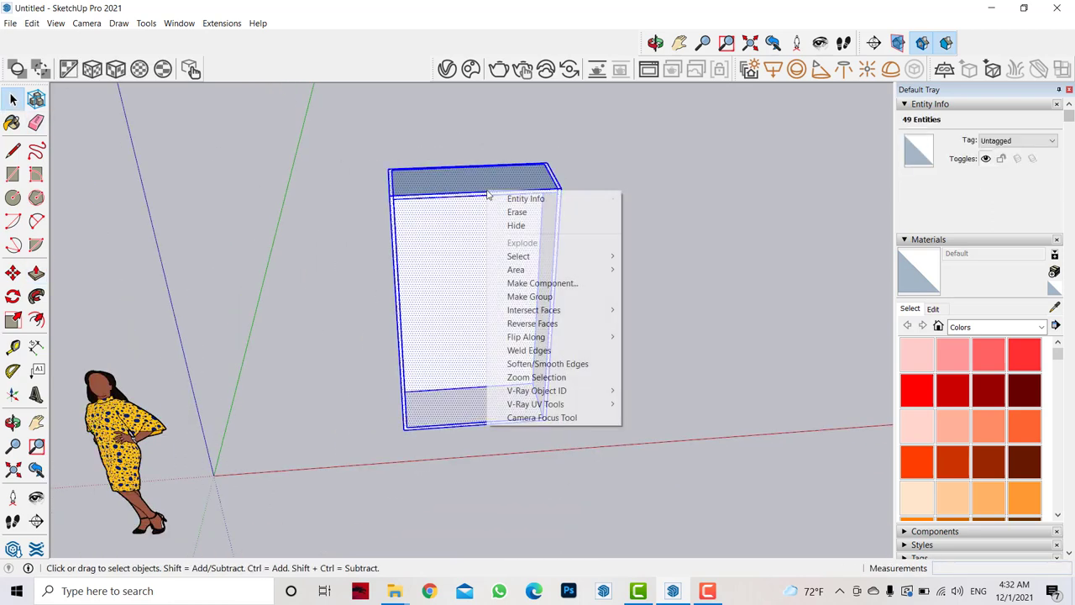
pyautogui.click(530, 297)
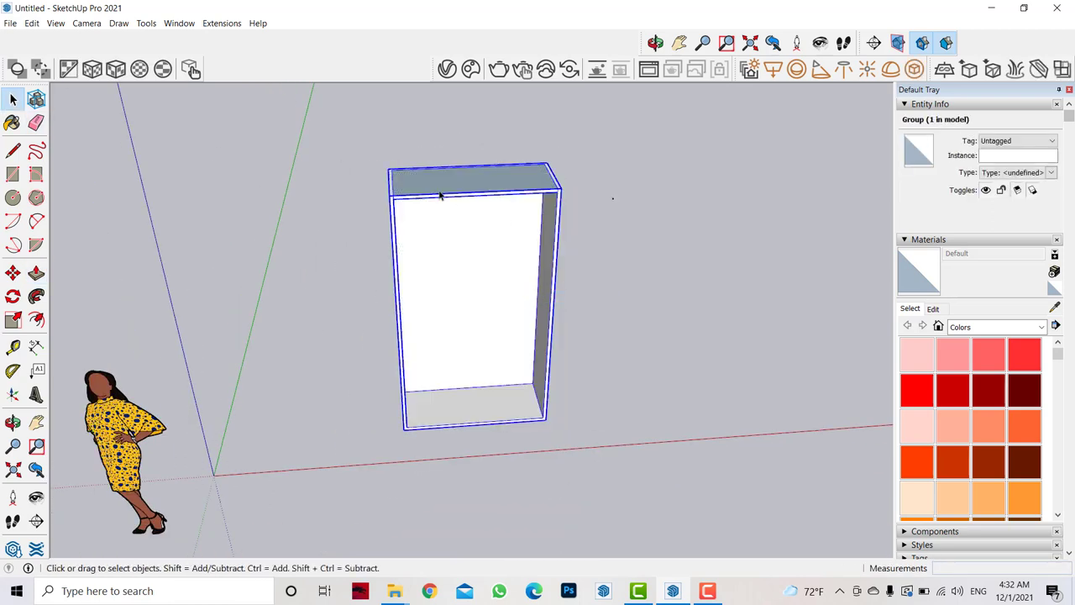
pyautogui.click(13, 423)
pyautogui.moveTo(249, 285)
pyautogui.mouseDown()
pyautogui.moveTo(260, 425)
pyautogui.moveTo(5, 124)
pyautogui.mouseUp()
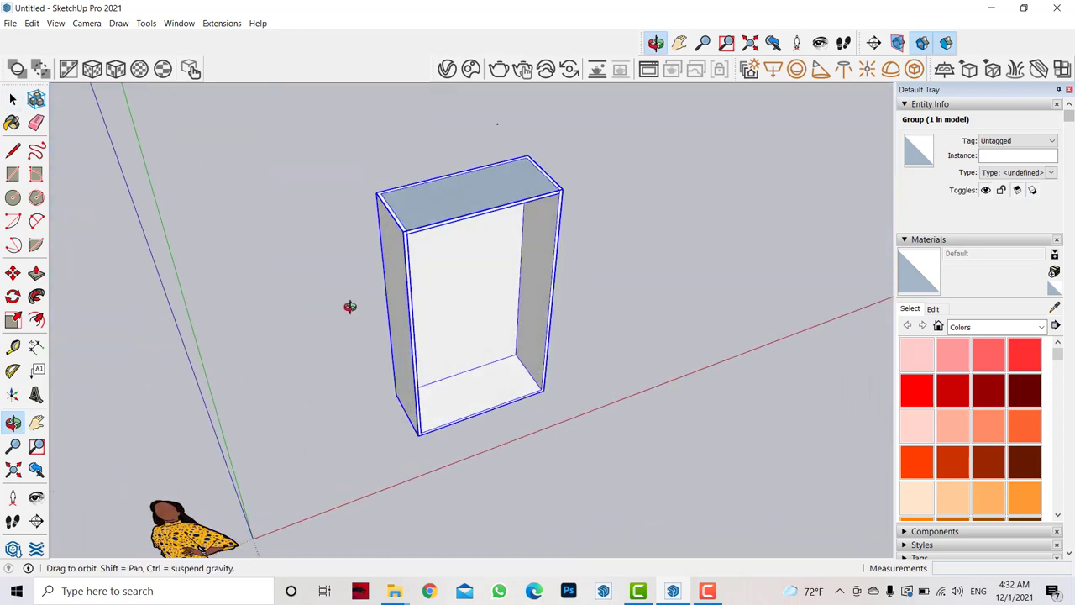
pyautogui.moveTo(310, 346)
pyautogui.mouseDown()
pyautogui.moveTo(493, 215)
pyautogui.moveTo(493, 96)
pyautogui.mouseUp()
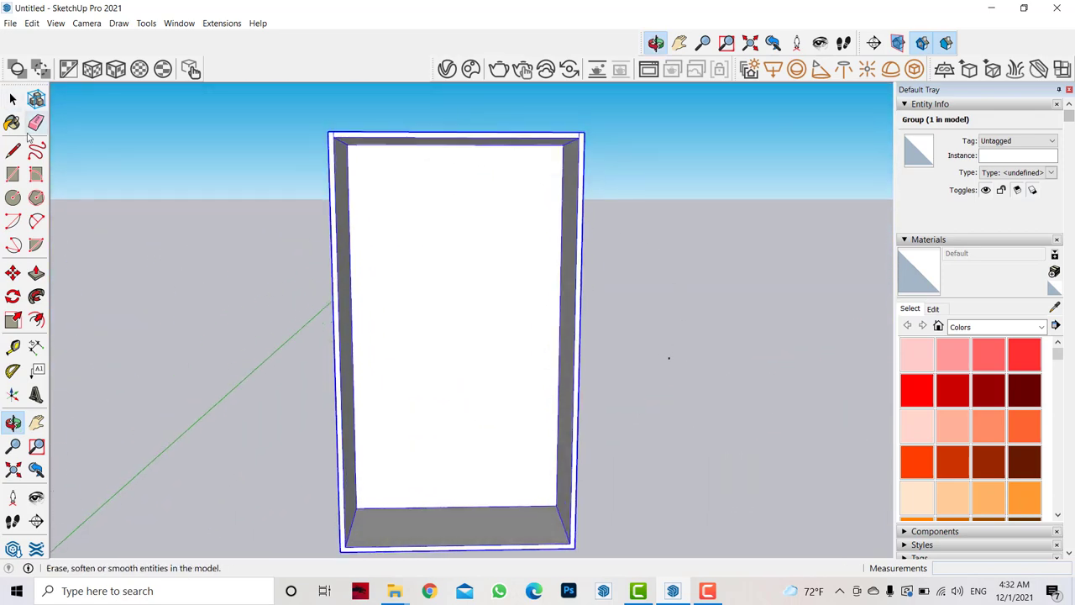
# Inside the group, copy the top inner edge down to mark a 0.03 m shelf strip.
pyautogui.click(13, 99)
pyautogui.doubleClick(427, 229)
pyautogui.click(422, 145)
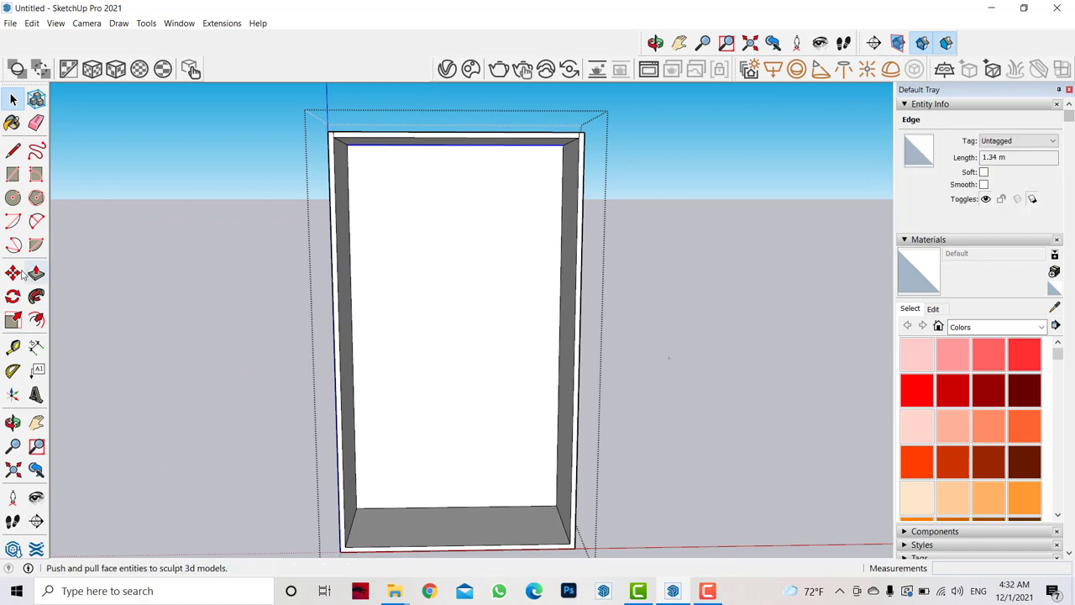
pyautogui.click(13, 273)
pyautogui.press('ctrl')
pyautogui.click(563, 143)
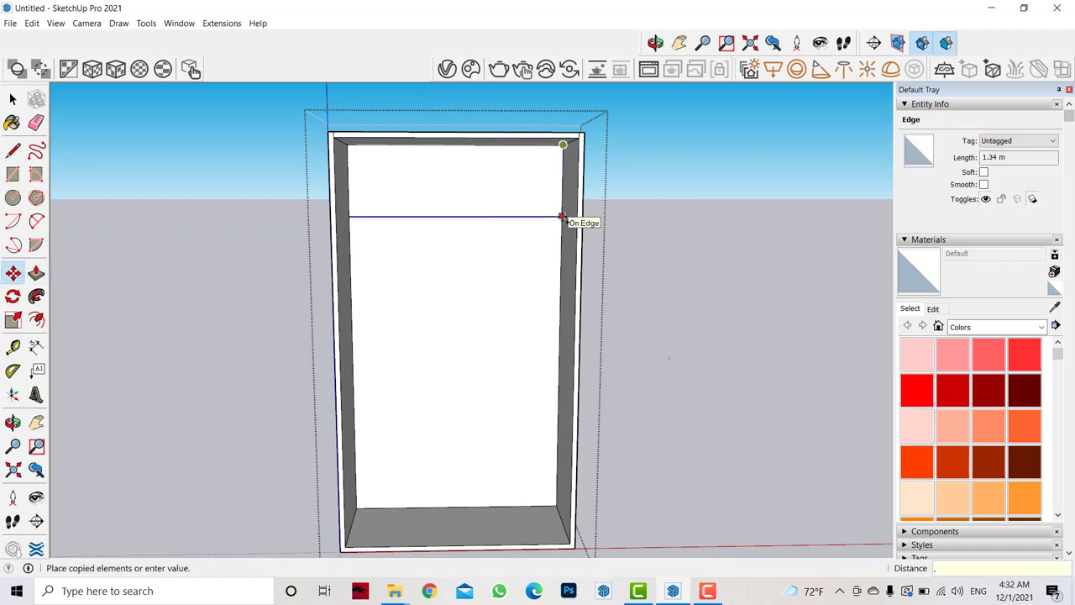
pyautogui.write('6')
pyautogui.press('Return')
pyautogui.click(561, 242)
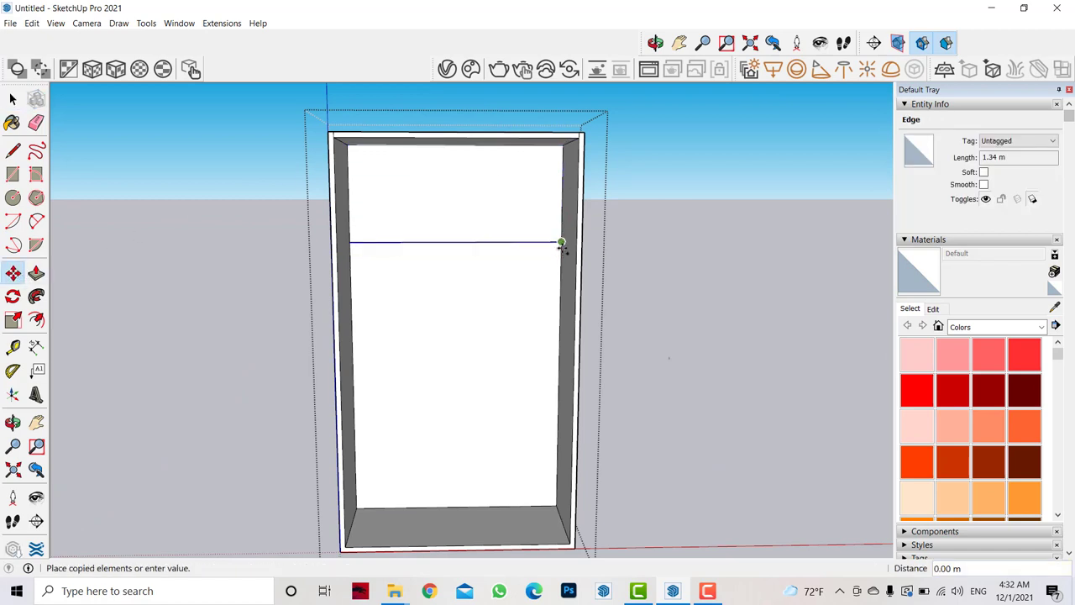
pyautogui.write('.03')
pyautogui.press('Return')
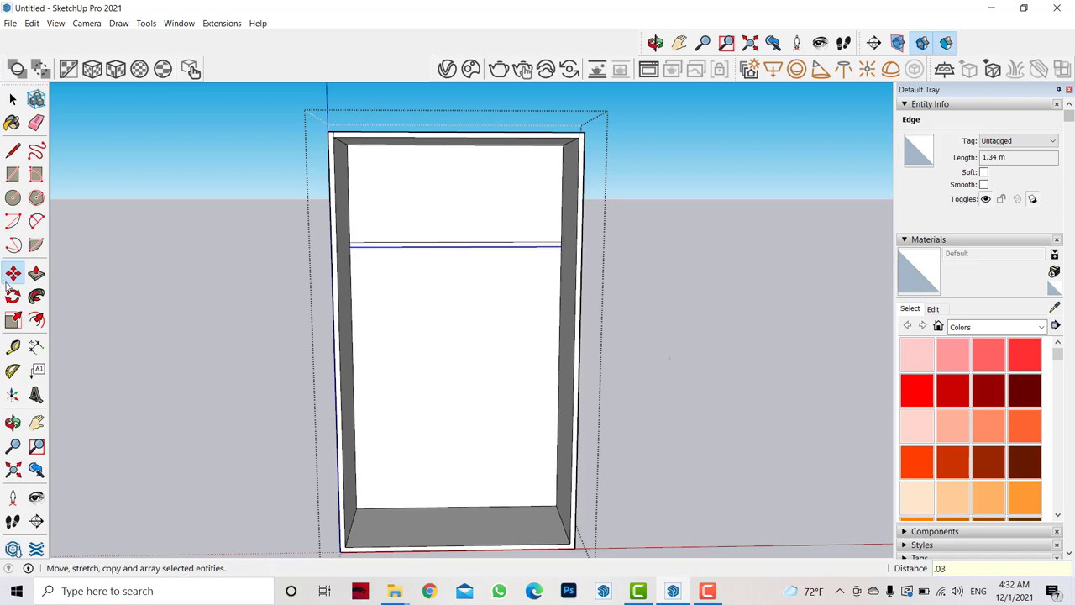
# Extrude the thin strip through the cabinet into a shelf, setting its front slightly back.
pyautogui.press('p')
pyautogui.click(511, 247)
pyautogui.click(576, 249)
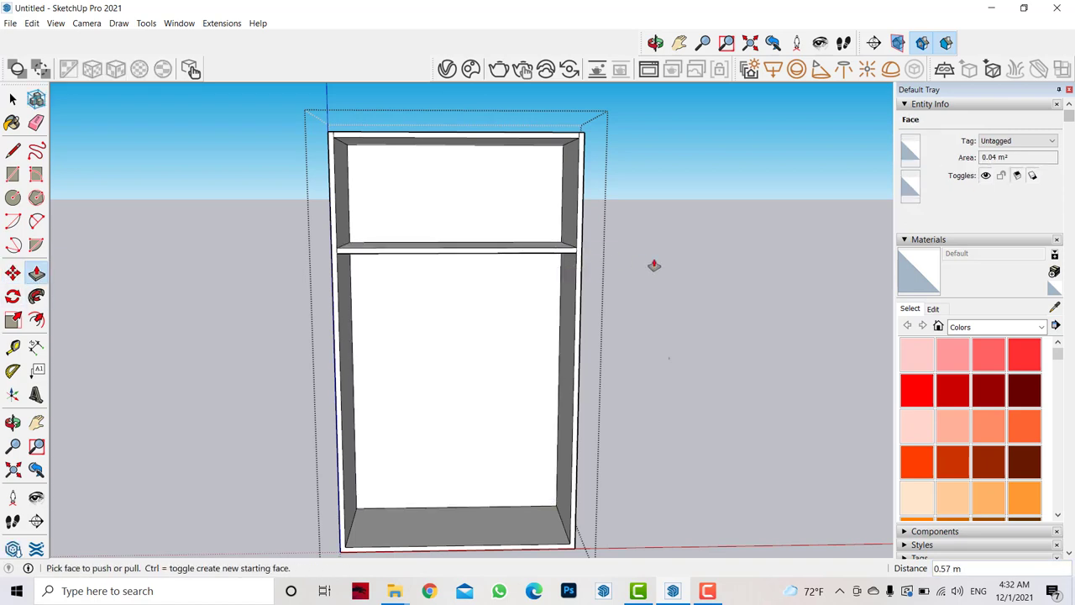
pyautogui.scroll(1, 546, 252)
pyautogui.click(554, 258)
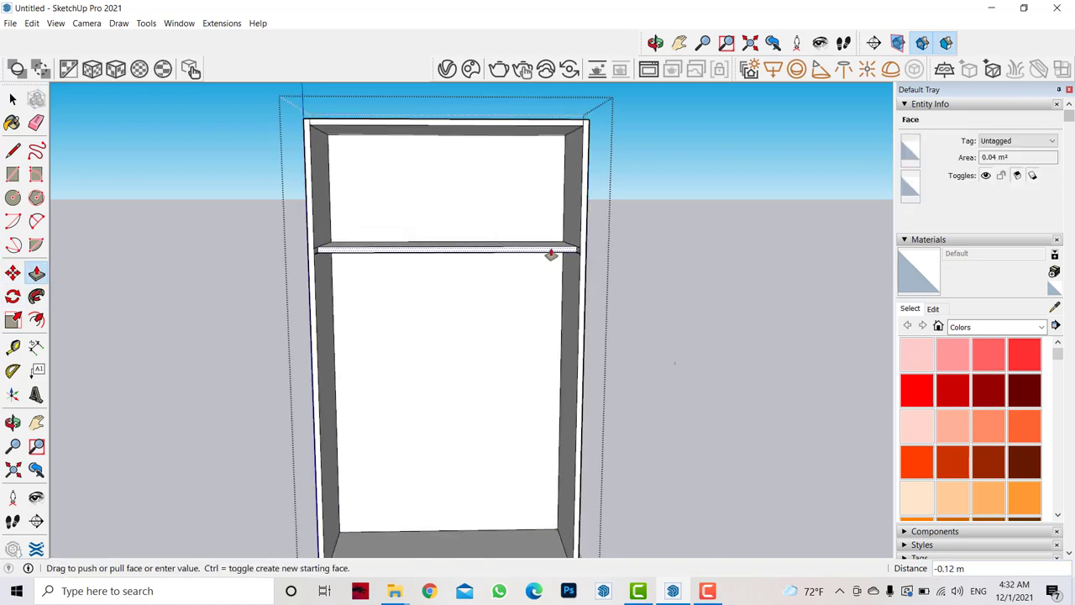
pyautogui.click(552, 252)
# Check the edge at the shelf's right end and clear the selection.
pyautogui.click(14, 99)
pyautogui.scroll(2, 577, 269)
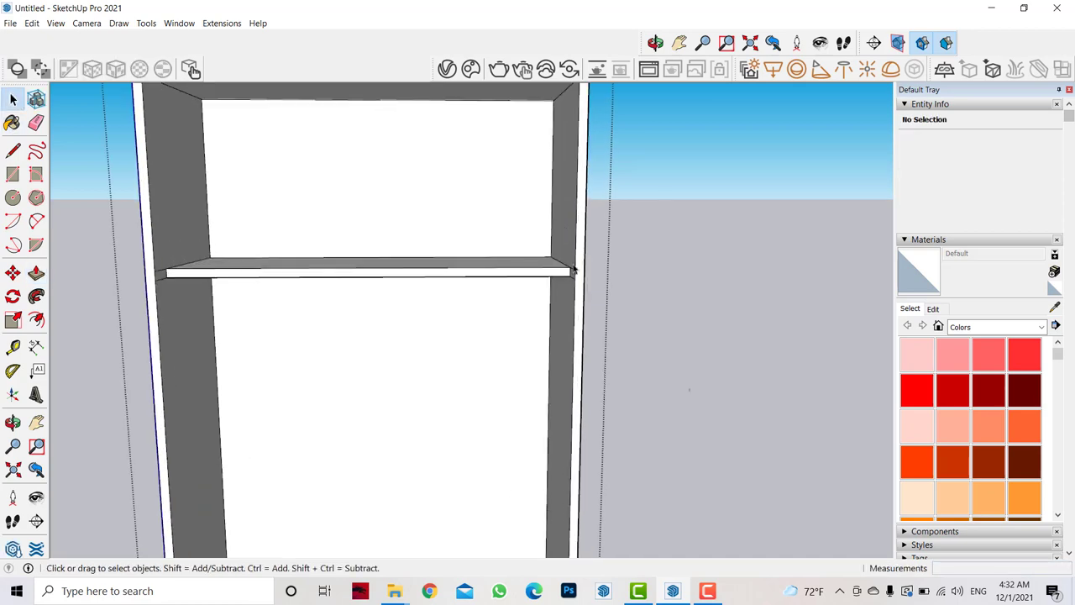
pyautogui.click(578, 266)
pyautogui.scroll(2, 573, 278)
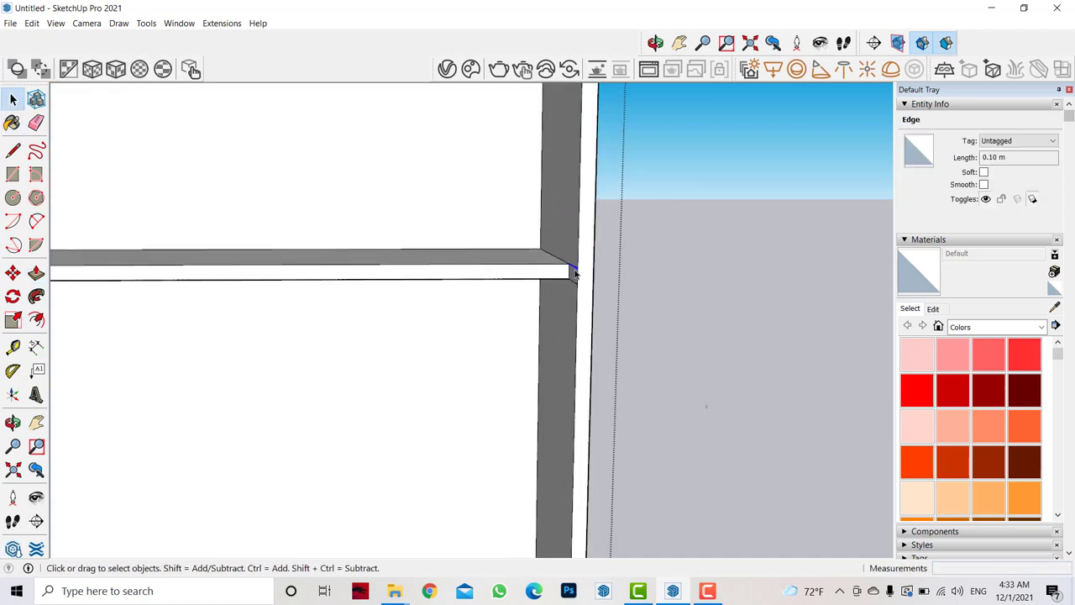
pyautogui.click(579, 284)
pyautogui.scroll(-5, 577, 288)
pyautogui.scroll(5, 232, 290)
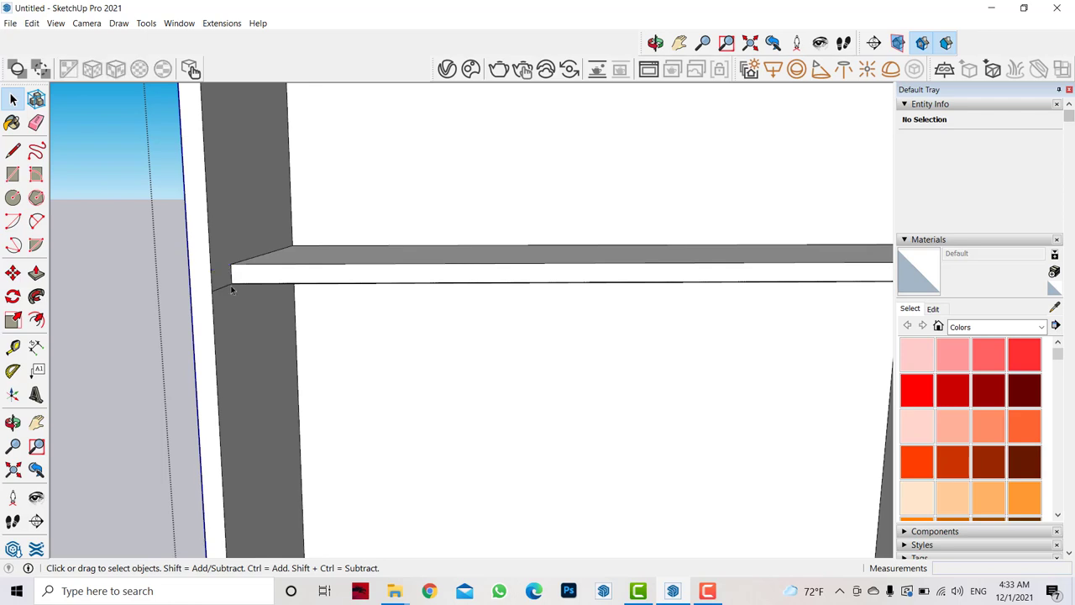
pyautogui.scroll(-3, 232, 290)
pyautogui.scroll(-2, 231, 290)
pyautogui.click(655, 43)
# Draw a vertical line from the shelf midpoint to the floor and copy it 0.03 m aside.
pyautogui.moveTo(342, 293); pyautogui.dragTo(358, 302)
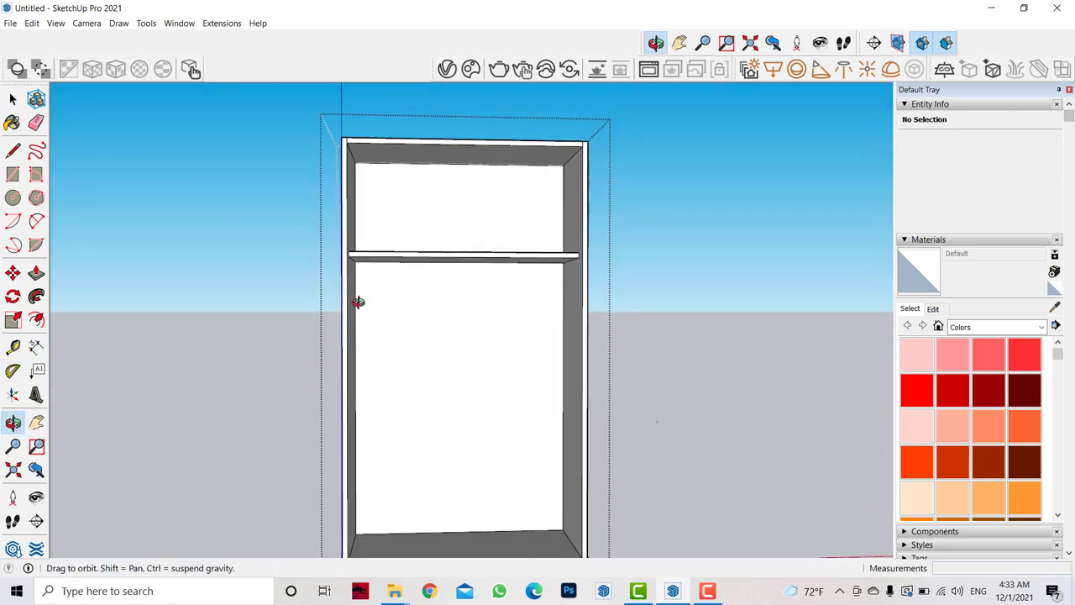
pyautogui.click(15, 151)
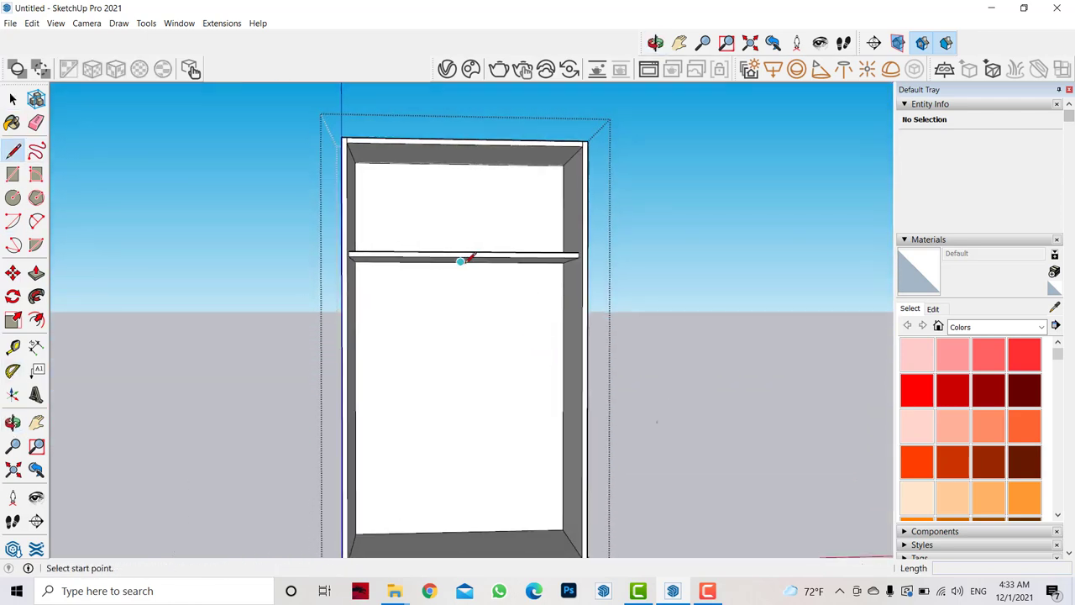
pyautogui.click(461, 261)
pyautogui.click(8, 105)
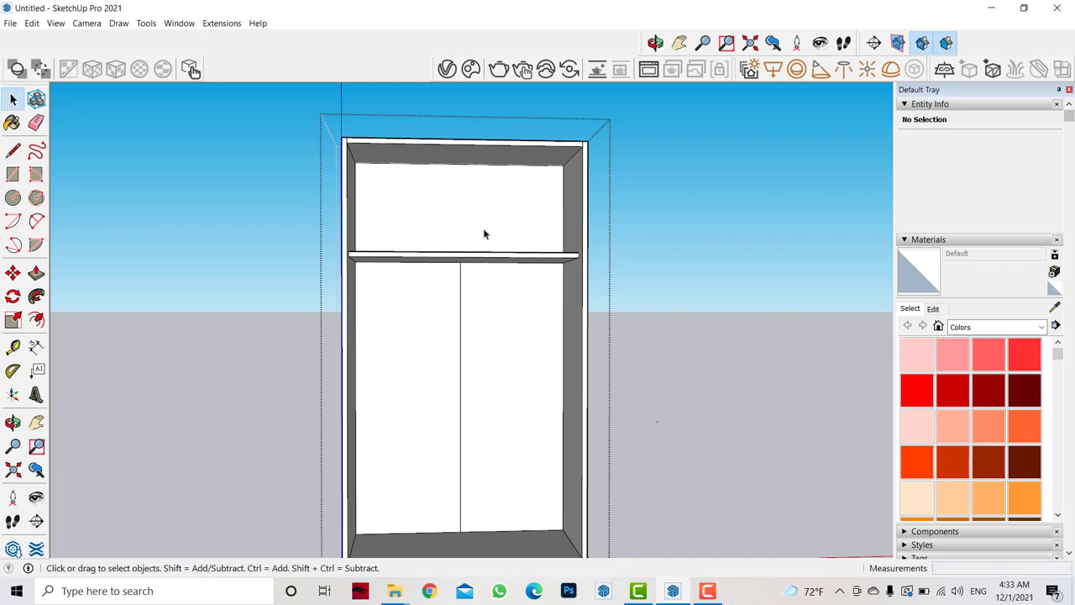
pyautogui.click(460, 279)
pyautogui.press('m')
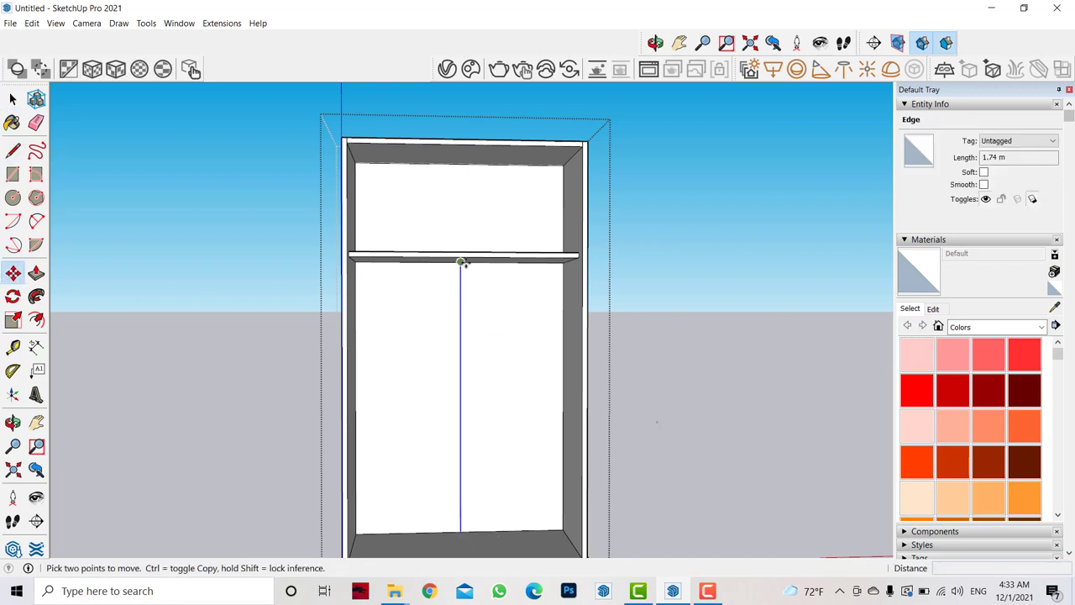
pyautogui.press('ctrl')
pyautogui.click(463, 261)
pyautogui.click(467, 263)
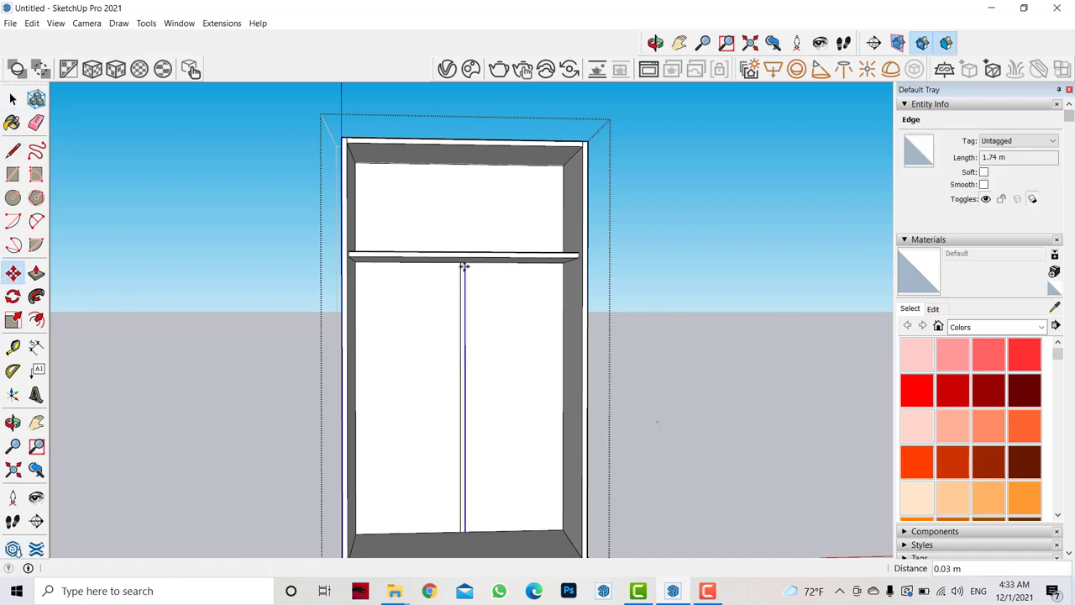
# Push/Pull the strip between the lines 0.47 m into a divider, then orbit to check.
pyautogui.press('p')
pyautogui.click(461, 299)
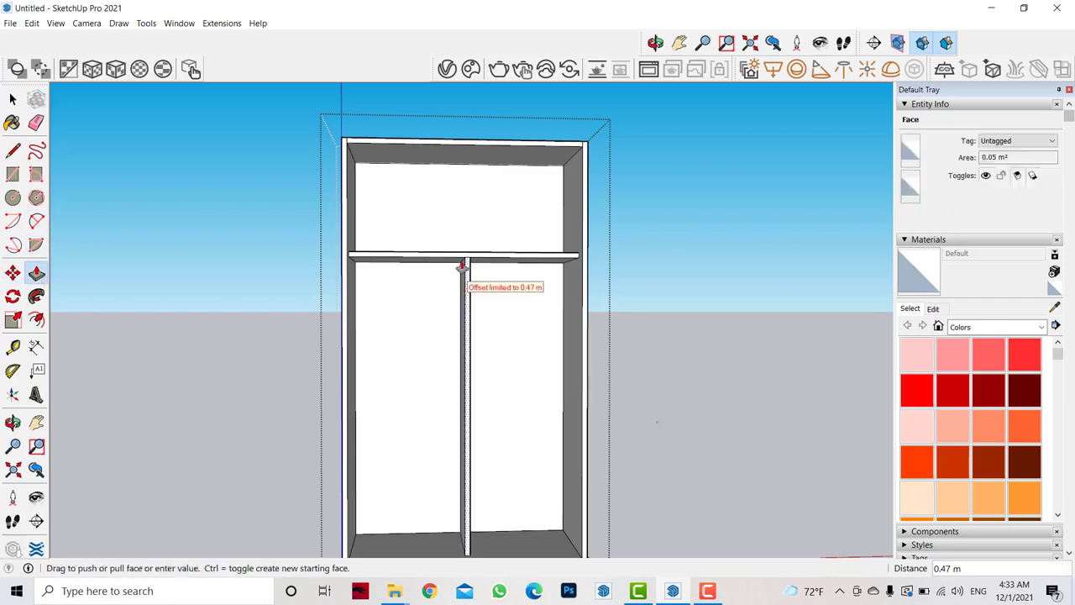
pyautogui.click(463, 268)
pyautogui.scroll(-3, 463, 264)
pyautogui.middleClick(474, 438)
pyautogui.moveTo(474, 438)
pyautogui.mouseDown(button='middle')
pyautogui.moveTo(297, 368)
pyautogui.moveTo(468, 478)
pyautogui.moveTo(478, 364)
pyautogui.mouseUp(button='middle')
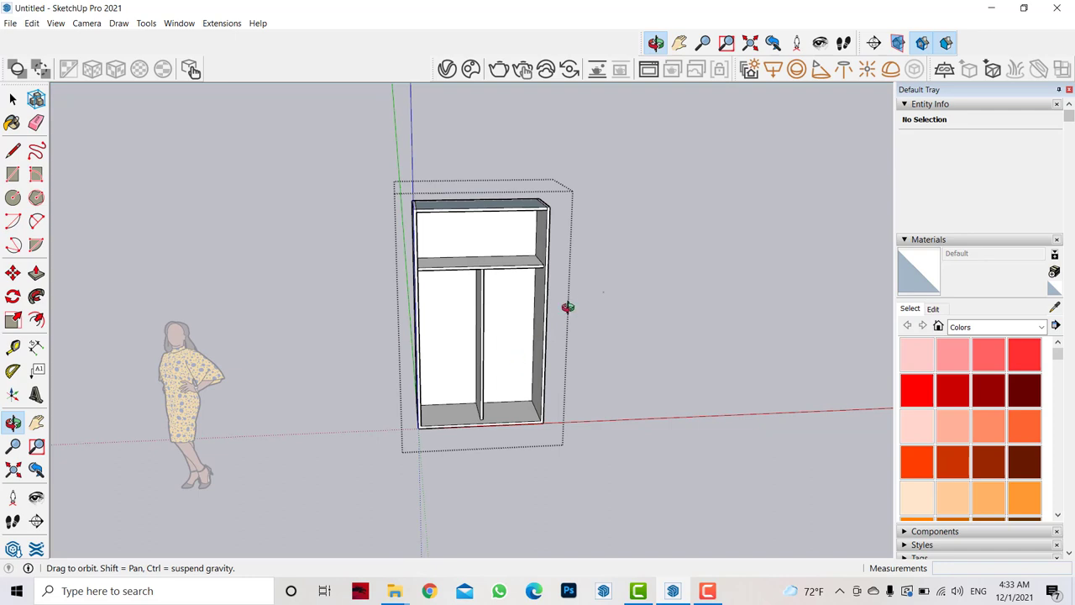
pyautogui.moveTo(568, 307)
pyautogui.mouseDown(button='middle')
pyautogui.moveTo(509, 244)
pyautogui.moveTo(252, 168)
pyautogui.mouseUp(button='middle')
# Pull the cabinet's left side face out by 0.3 m.
pyautogui.click(12, 99)
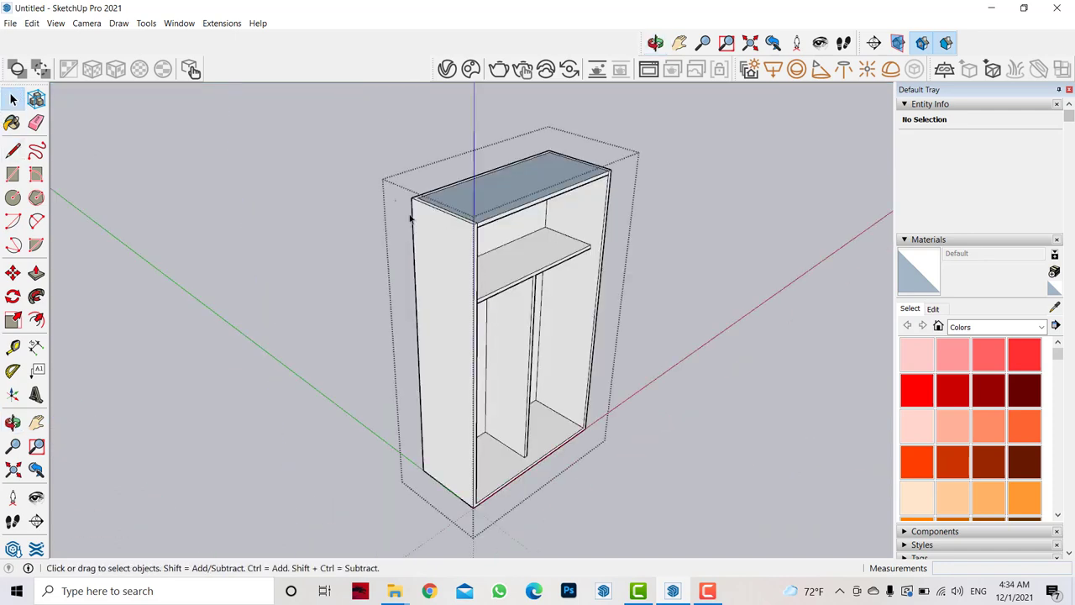
pyautogui.click(412, 217)
pyautogui.click(13, 273)
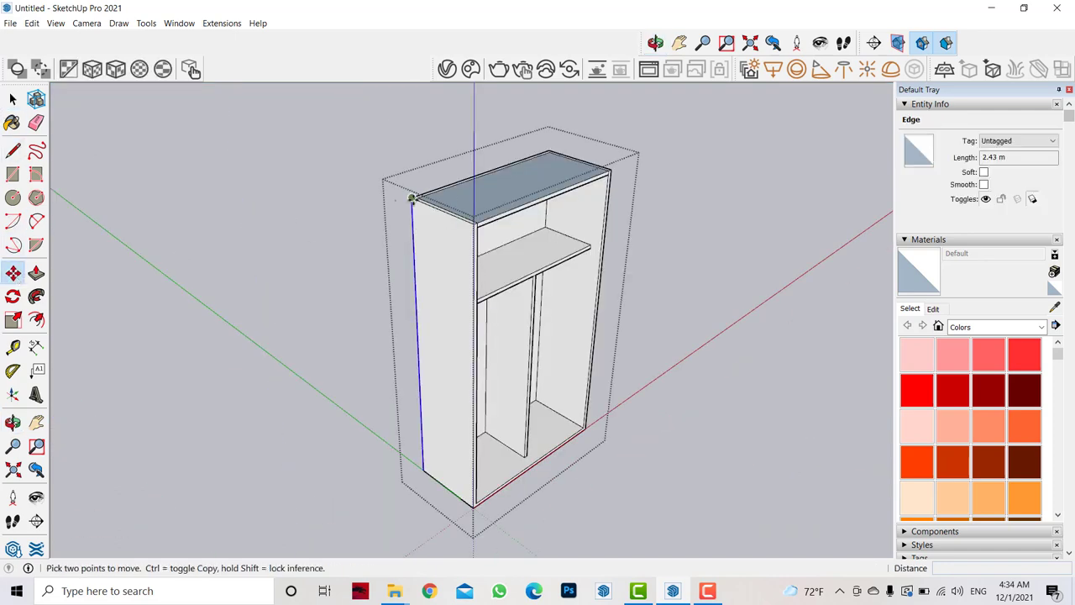
pyautogui.click(411, 198)
pyautogui.press('Escape')
pyautogui.moveTo(333, 211); pyautogui.dragTo(417, 243, button='middle')
pyautogui.press('p')
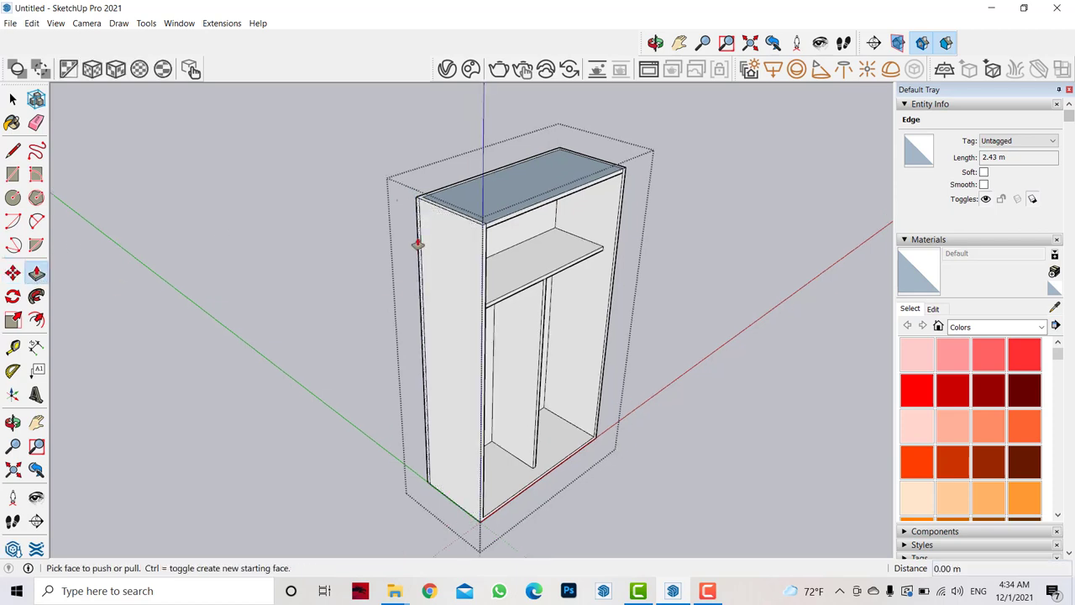
pyautogui.click(418, 243)
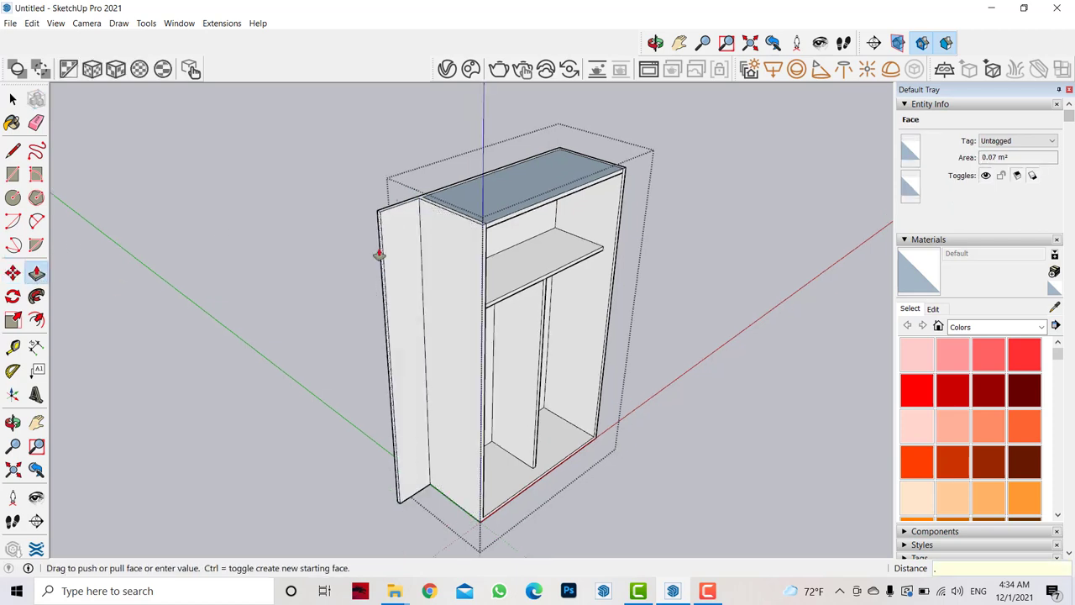
pyautogui.write('3')
pyautogui.press('Return')
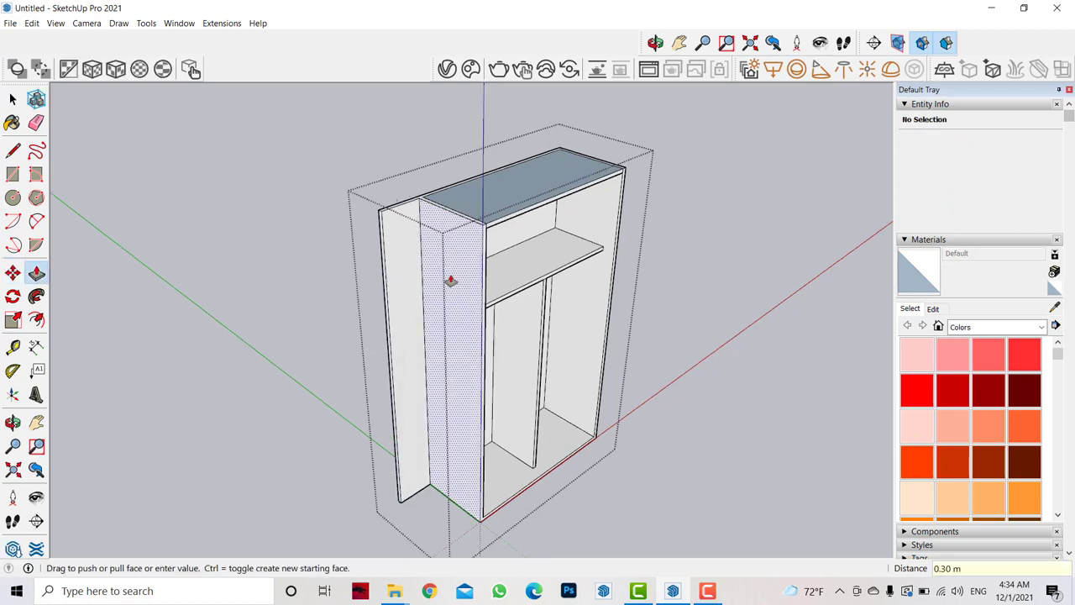
# Draw a 0.57 × 0.30 m rectangle at the cabinet's bottom corner.
pyautogui.press('space')
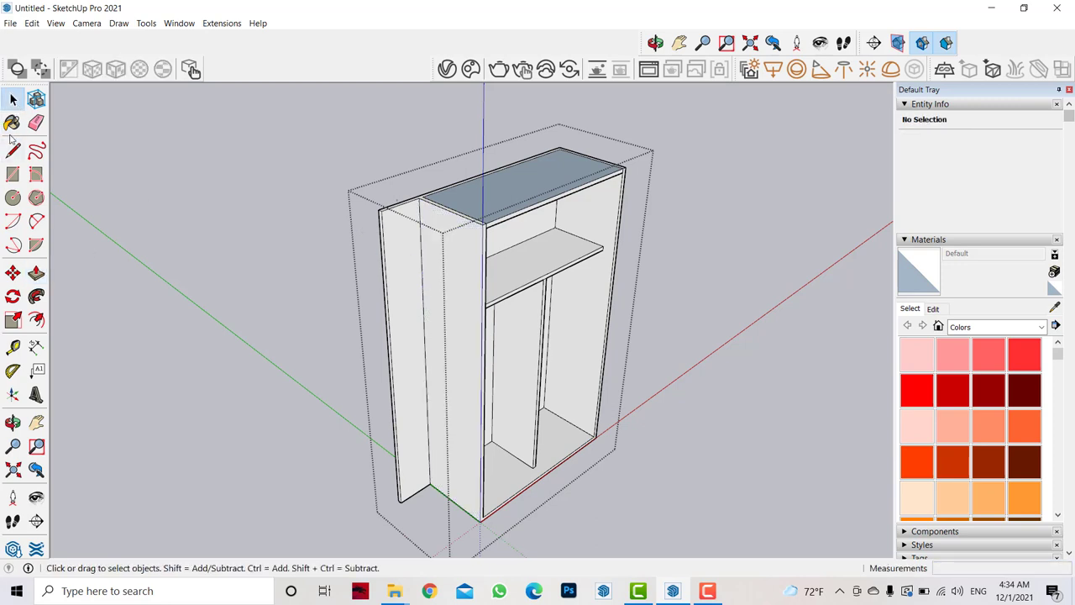
pyautogui.press('r')
pyautogui.click(399, 502)
pyautogui.click(480, 515)
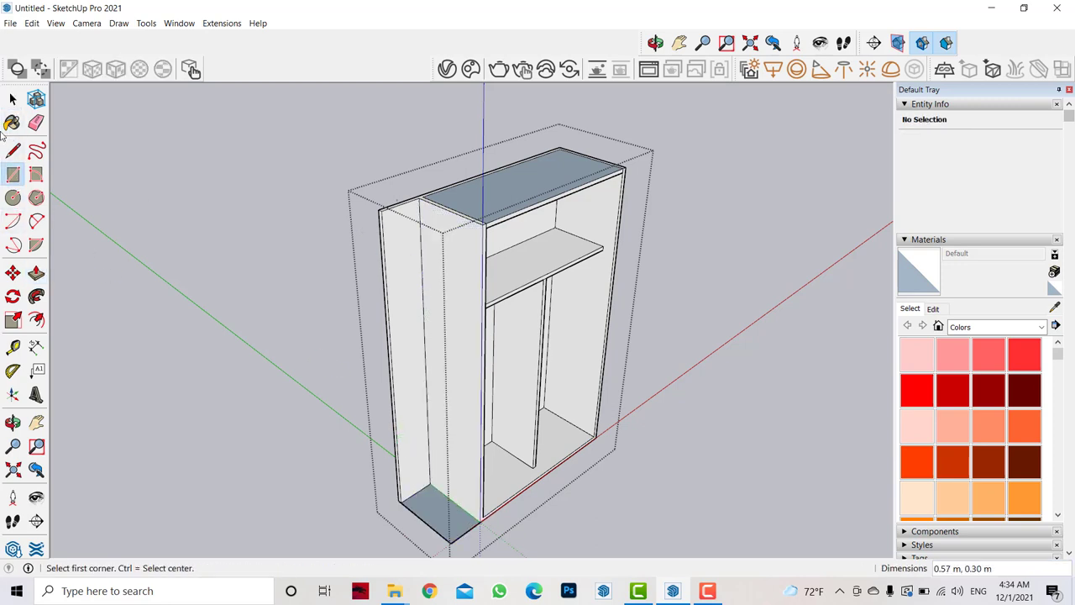
pyautogui.press('space')
pyautogui.click(437, 508)
pyautogui.doubleClick(437, 508)
pyautogui.click(319, 497)
pyautogui.scroll(-5, 254, 407)
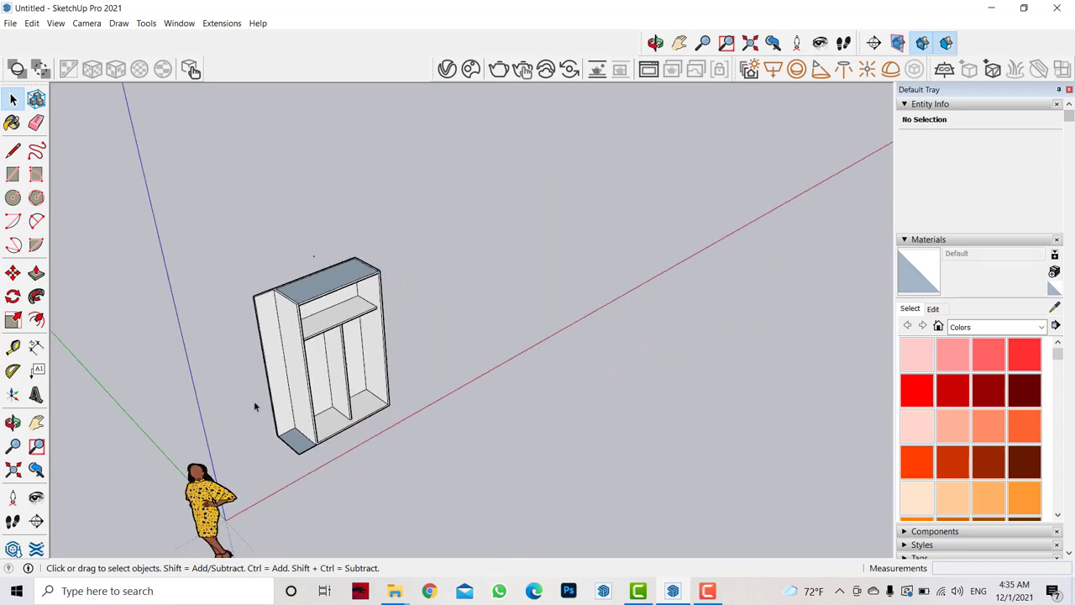
# Move the base rectangle away from the cabinet and thicken it into a 0.03 m slab.
pyautogui.press('m')
pyautogui.moveTo(294, 442); pyautogui.dragTo(359, 472)
pyautogui.scroll(5, 215, 389)
pyautogui.press('space')
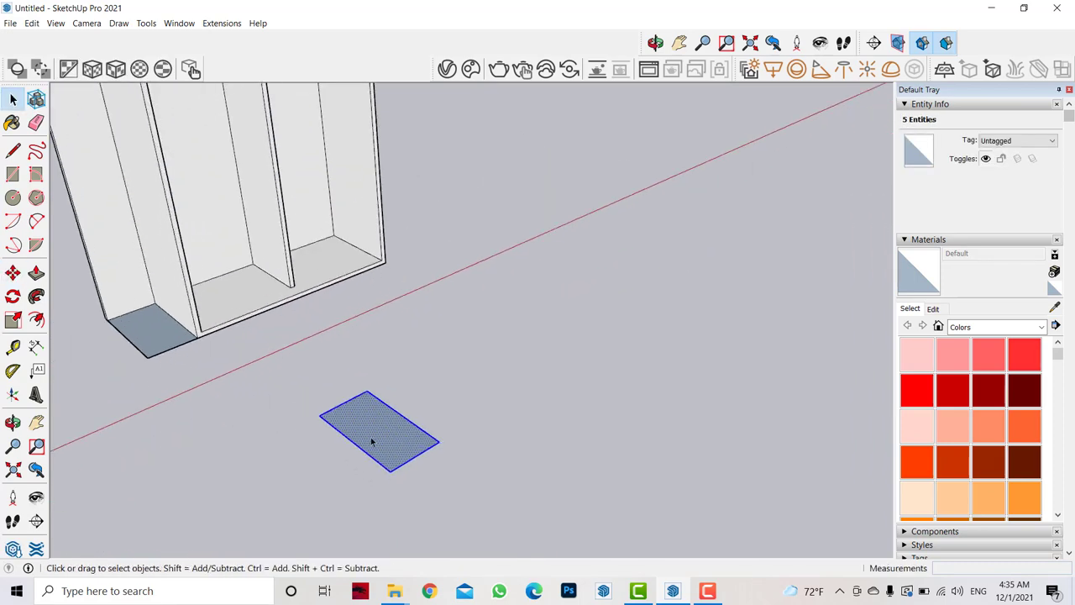
pyautogui.click(371, 441)
pyautogui.press('p')
pyautogui.click(381, 438)
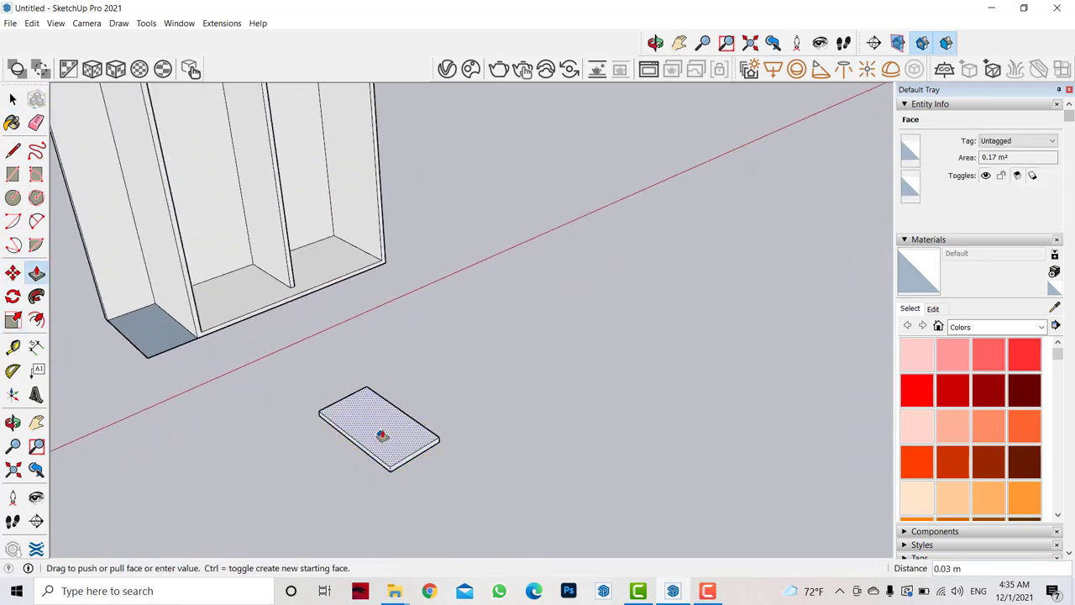
pyautogui.click(383, 434)
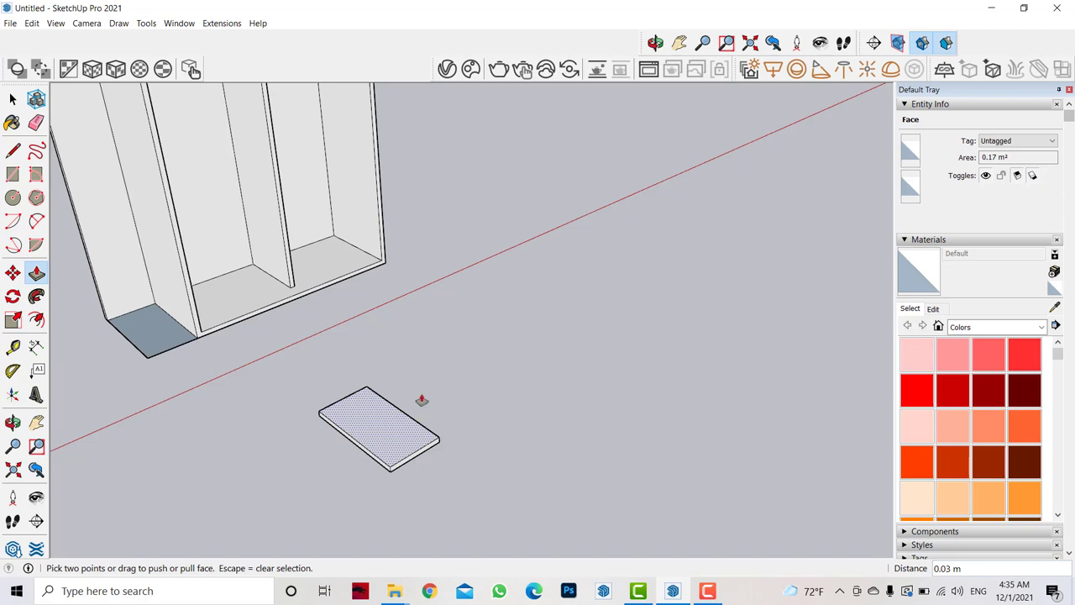
# Draw a two-point arc across the slab from its front edge to its far corner.
pyautogui.scroll(2, 422, 400)
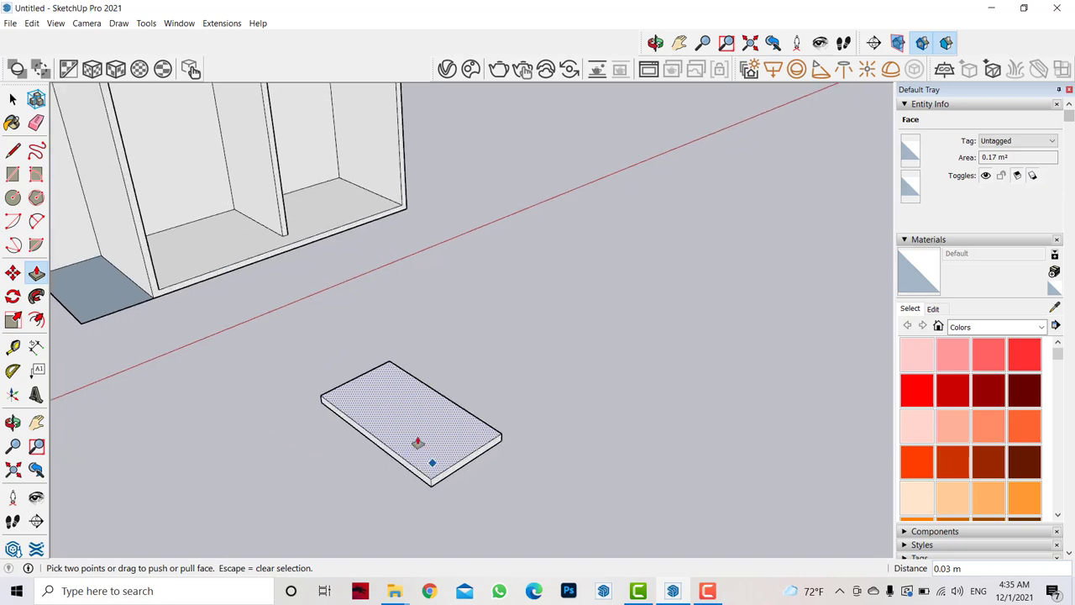
pyautogui.click(36, 221)
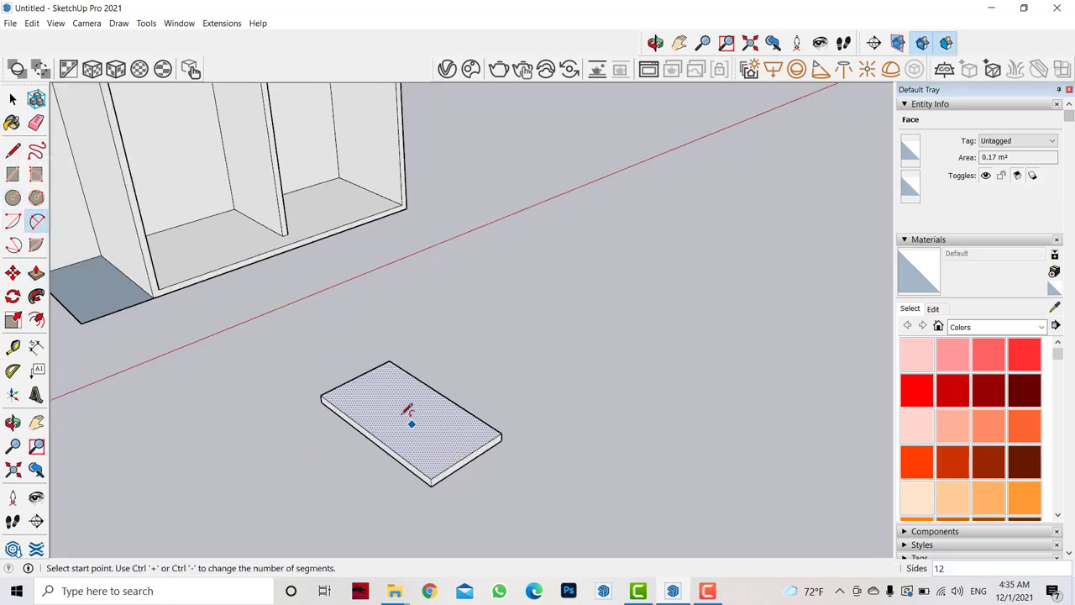
pyautogui.click(358, 423)
pyautogui.click(502, 434)
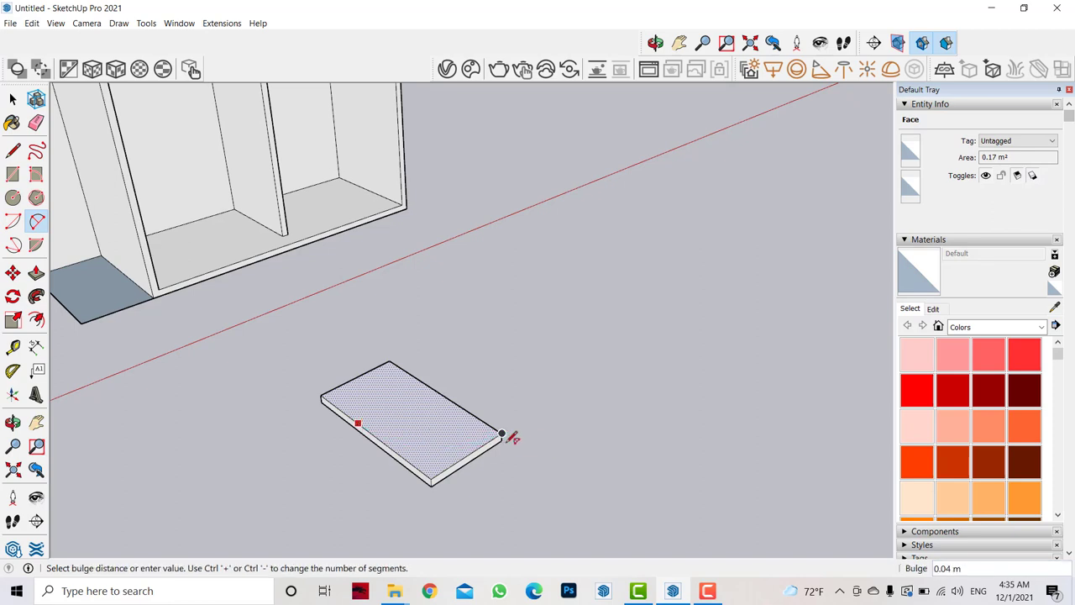
pyautogui.click(415, 444)
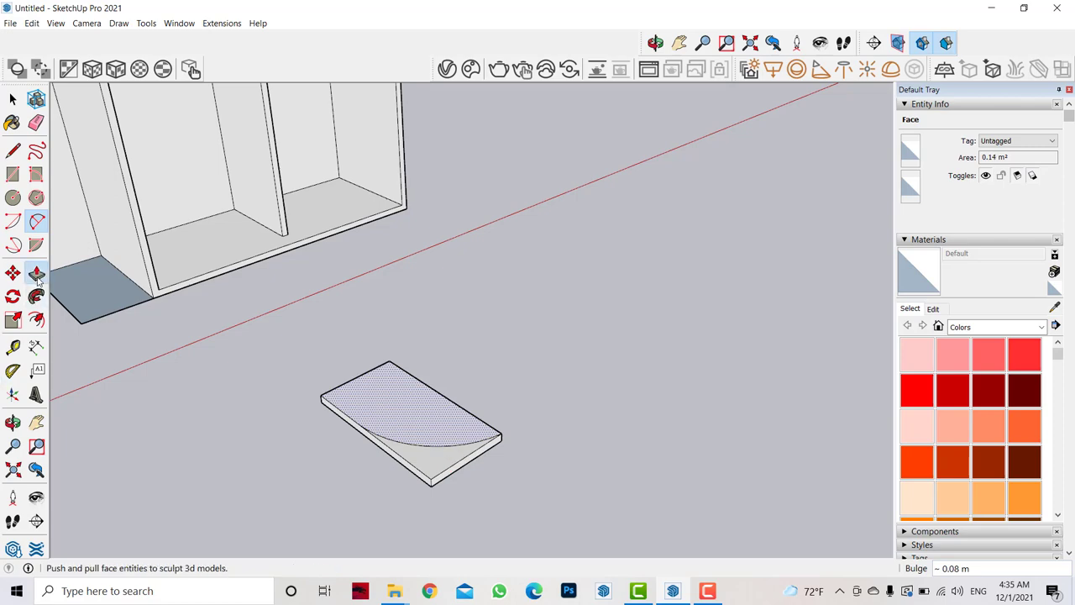
# Push away the corner piece outside the arc, leaving a quarter-round slab.
pyautogui.click(12, 99)
pyautogui.press('p')
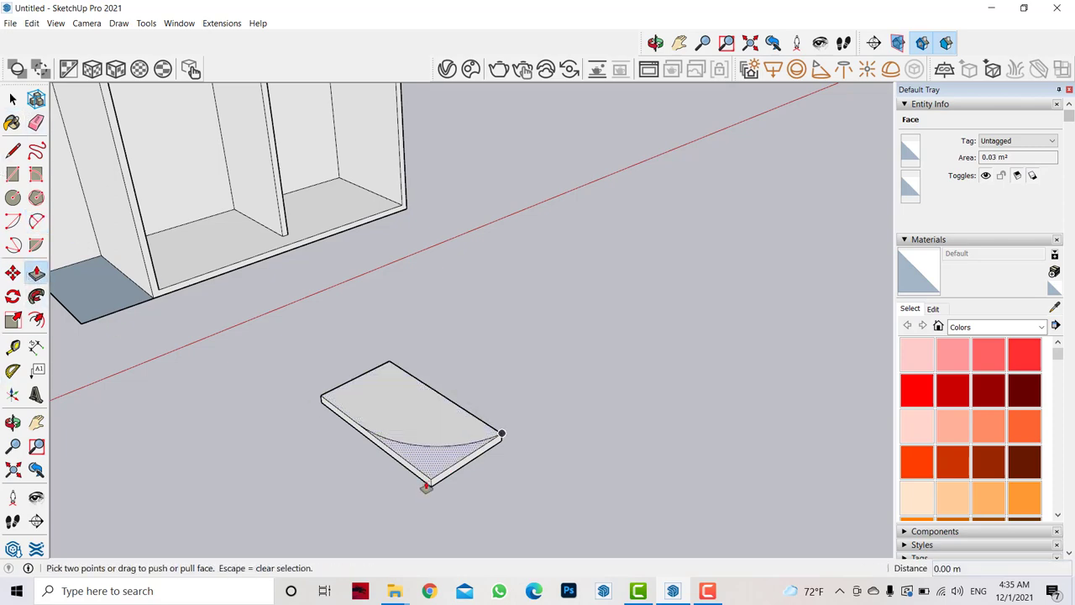
pyautogui.moveTo(425, 486); pyautogui.dragTo(435, 504)
pyautogui.press('space')
# Select the whole curved slab and make it one group.
pyautogui.tripleClick(395, 403)
pyautogui.rightClick(396, 405)
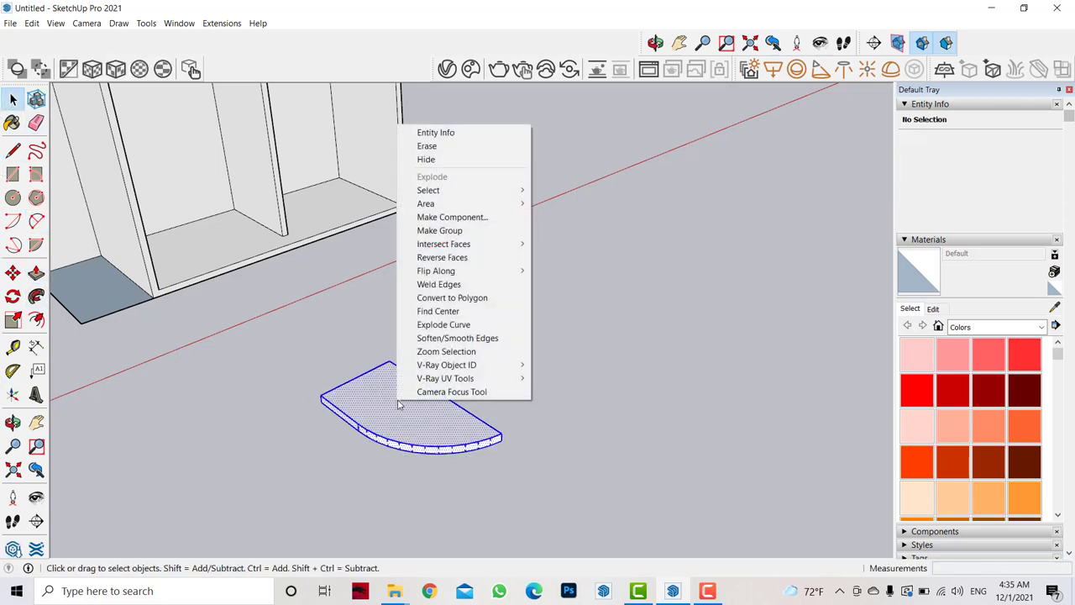
pyautogui.click(479, 233)
pyautogui.click(13, 273)
# Place the curved slab into the cabinet's bottom-left corner.
pyautogui.click(547, 360)
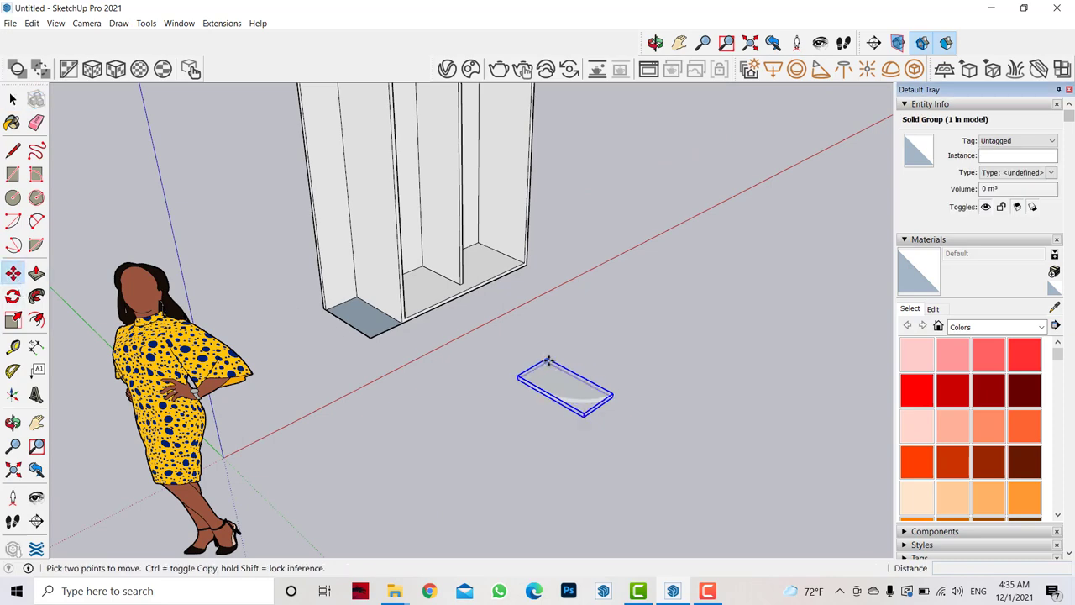
pyautogui.click(357, 297)
pyautogui.scroll(2, 309, 310)
pyautogui.scroll(3, 308, 311)
pyautogui.press('b')
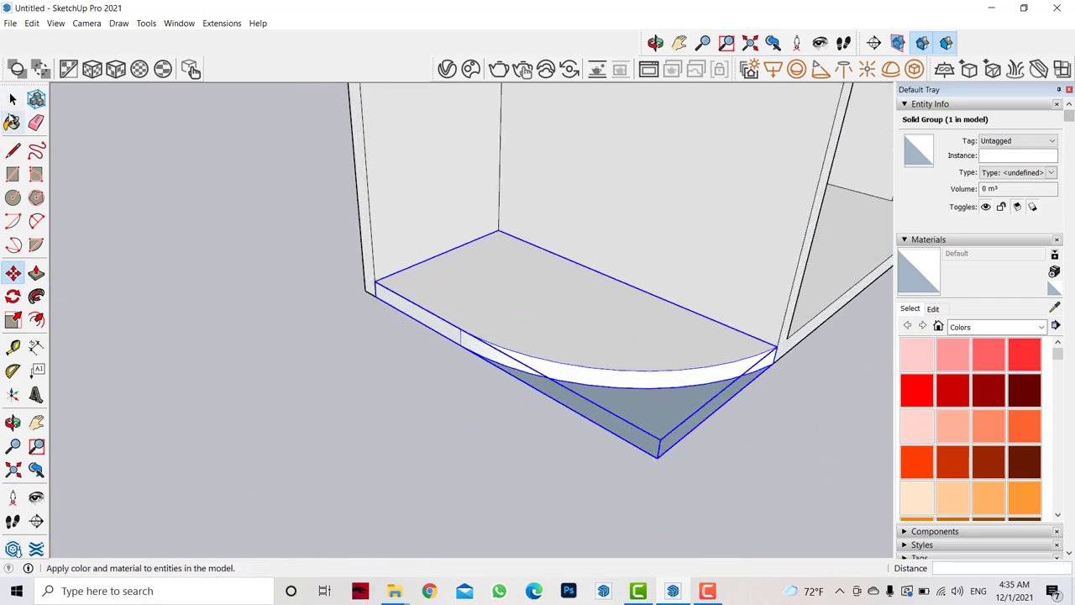
pyautogui.press('space')
pyautogui.doubleClick(626, 435)
pyautogui.moveTo(756, 409); pyautogui.dragTo(581, 480)
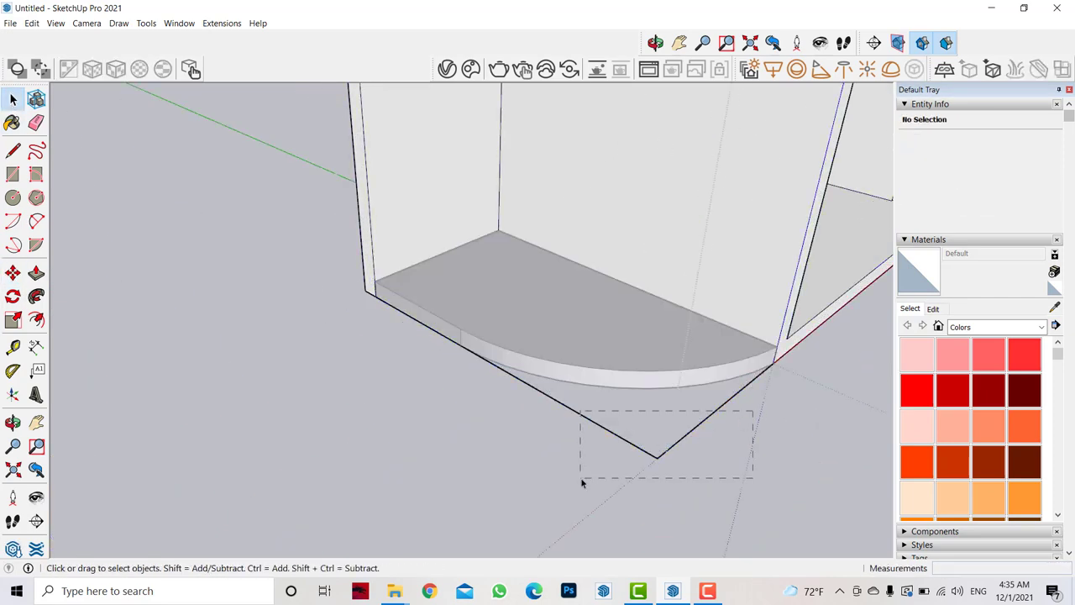
# Copy the corner slab up to the cabinet's top corner.
pyautogui.scroll(-3, 365, 365)
pyautogui.scroll(-3, 350, 360)
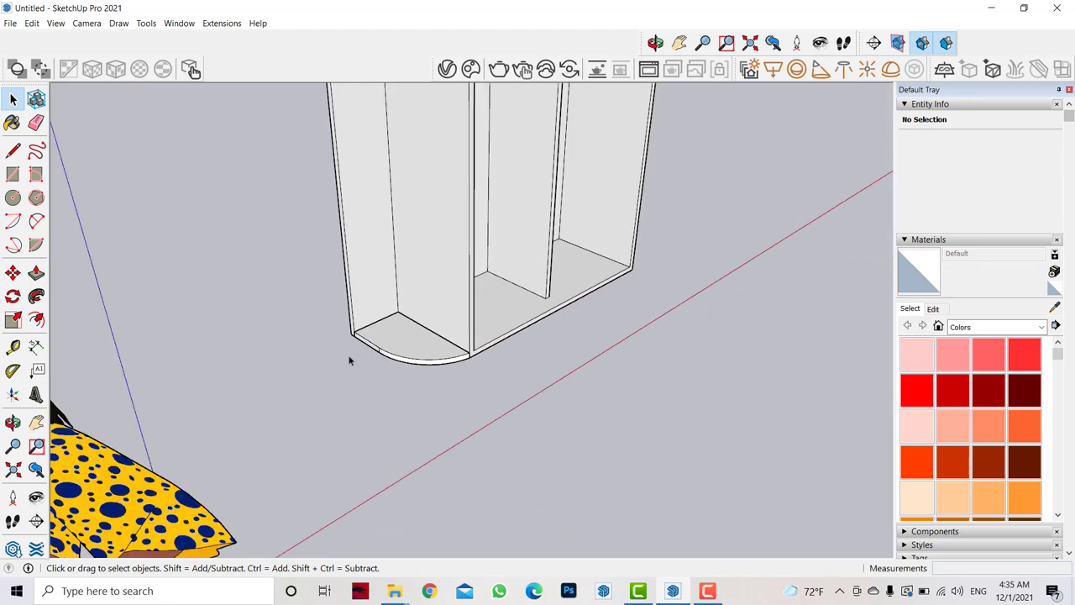
pyautogui.scroll(-3, 349, 360)
pyautogui.scroll(3, 396, 360)
pyautogui.scroll(2, 396, 443)
pyautogui.click(396, 443)
pyautogui.scroll(2, 396, 454)
pyautogui.press('q')
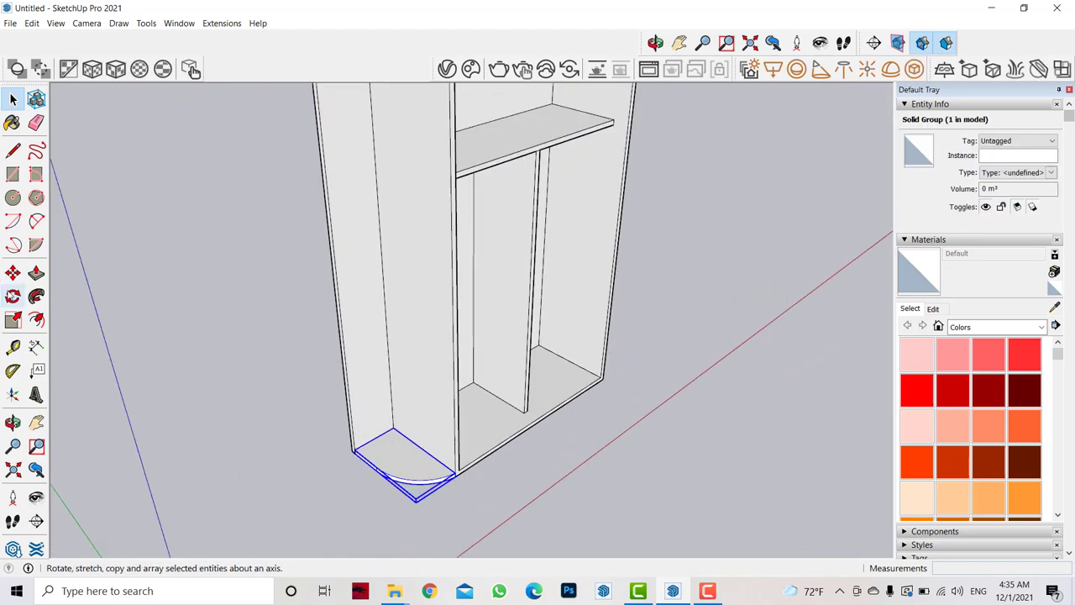
pyautogui.scroll(-1, 274, 283)
pyautogui.press('m')
pyautogui.click(322, 426)
pyautogui.press('ctrl')
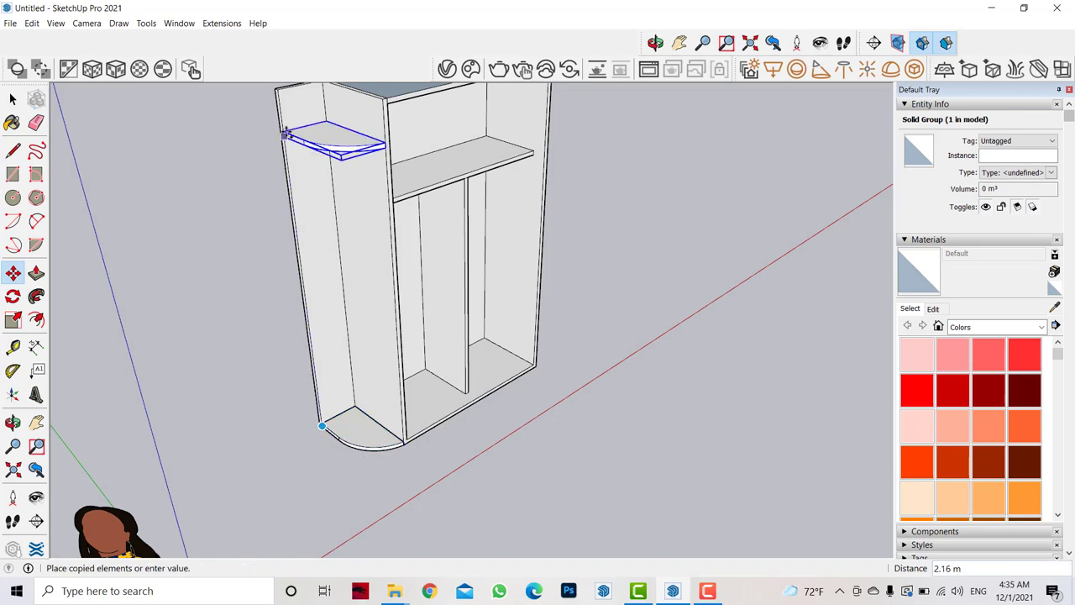
pyautogui.click(277, 89)
# Copy the top shelf down three times to add intermediate curved shelves.
pyautogui.moveTo(277, 92); pyautogui.dragTo(428, 256, button='middle')
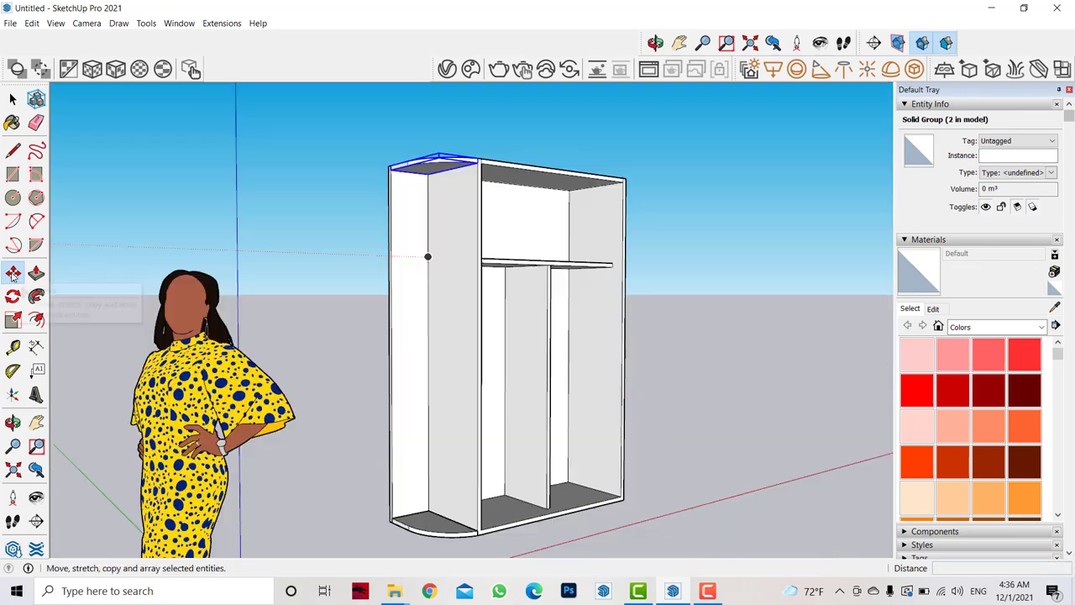
pyautogui.click(12, 274)
pyautogui.click(428, 176)
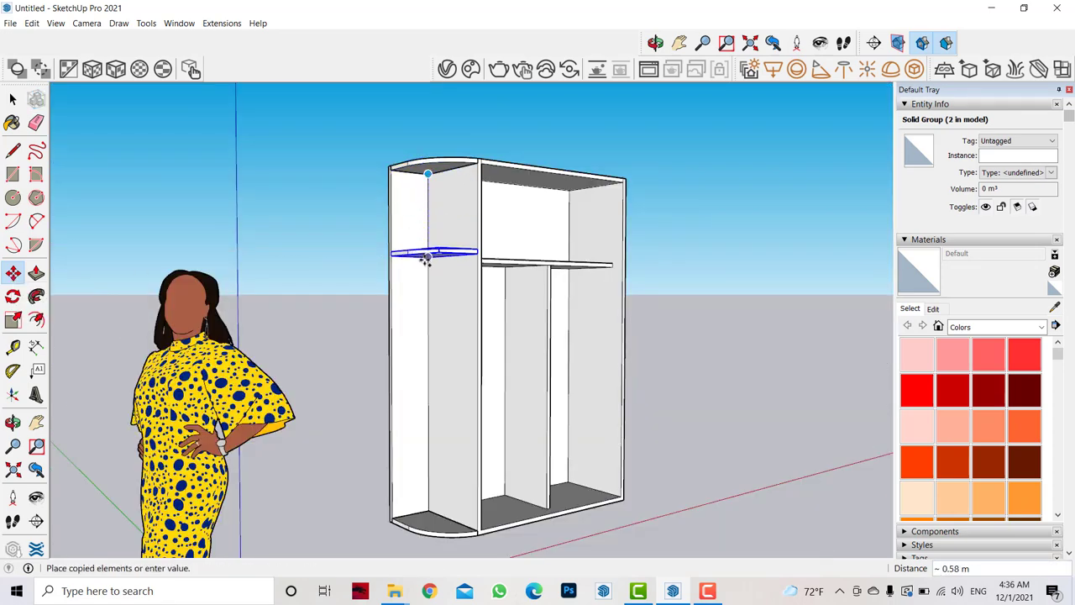
pyautogui.click(428, 257)
pyautogui.click(429, 256)
pyautogui.click(428, 341)
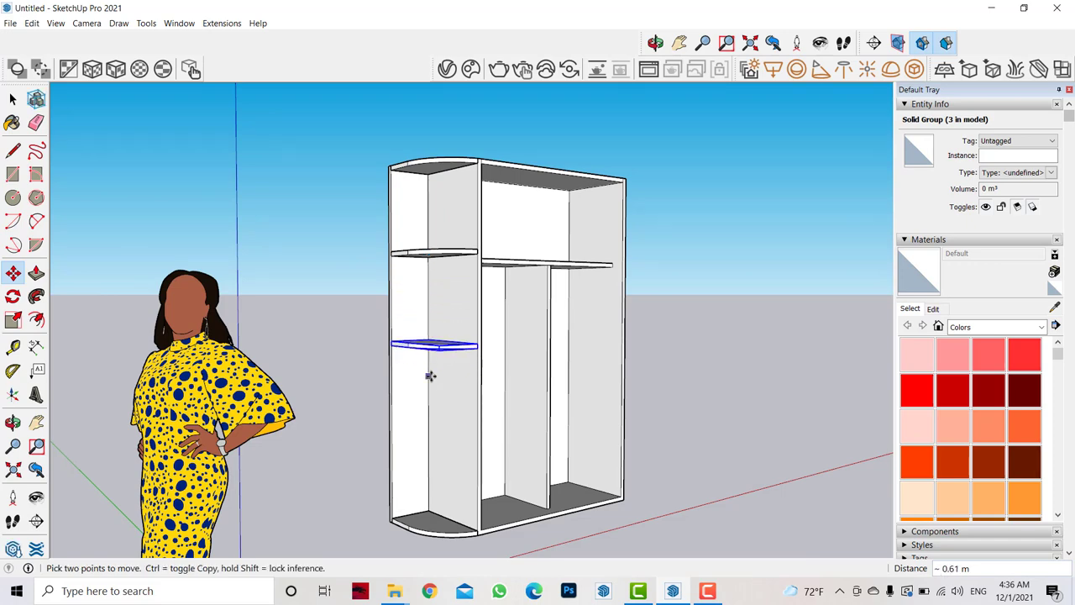
pyautogui.click(428, 339)
pyautogui.click(429, 430)
# Orbit around the cabinet and clear the selection.
pyautogui.moveTo(353, 355); pyautogui.dragTo(165, 309, button='middle')
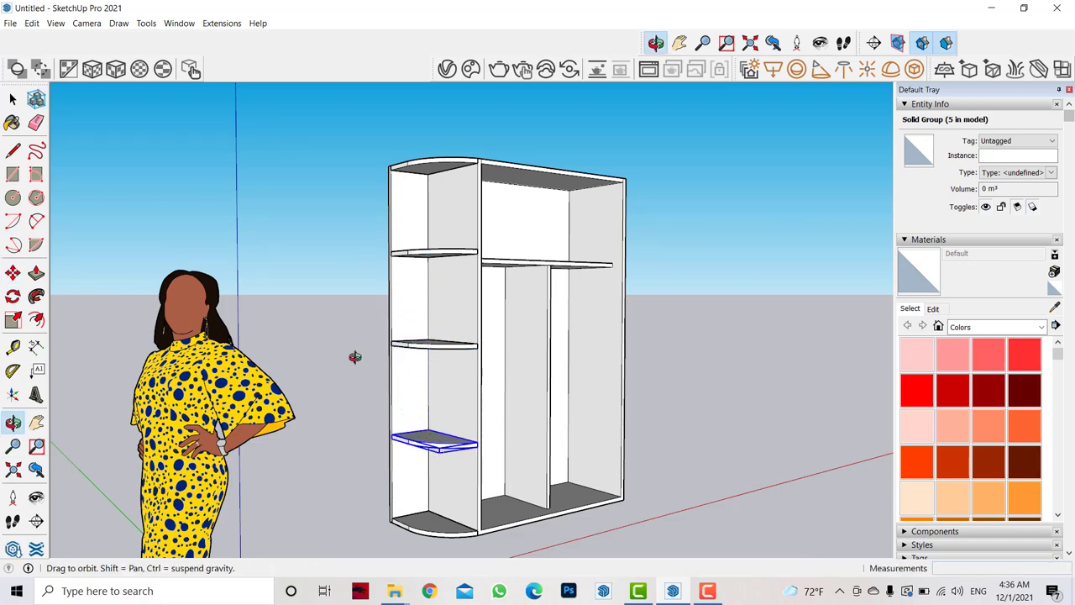
pyautogui.scroll(-2, 227, 252)
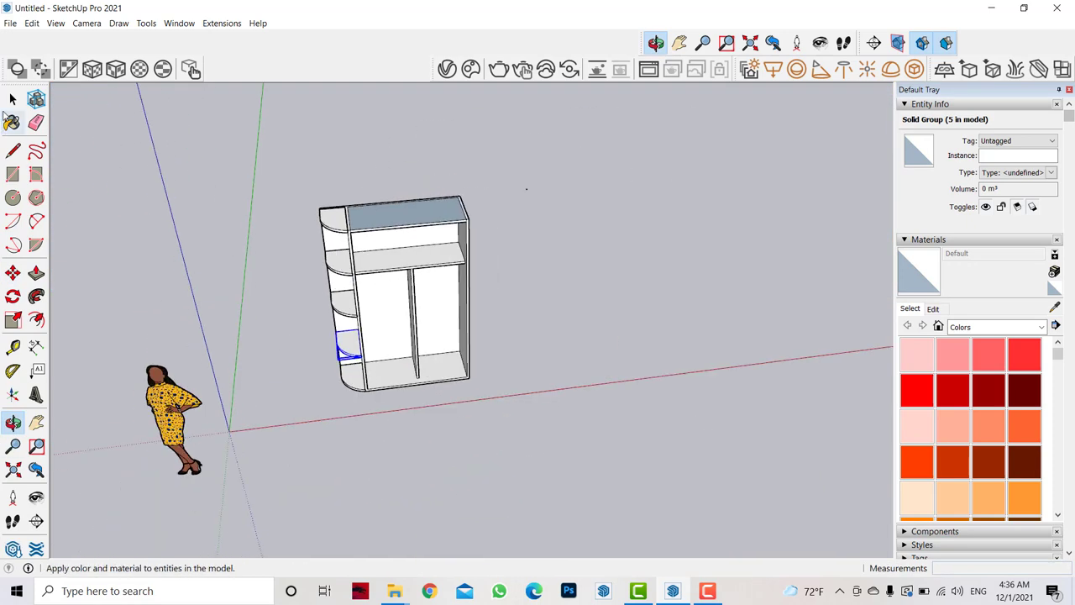
pyautogui.click(13, 99)
pyautogui.click(119, 350)
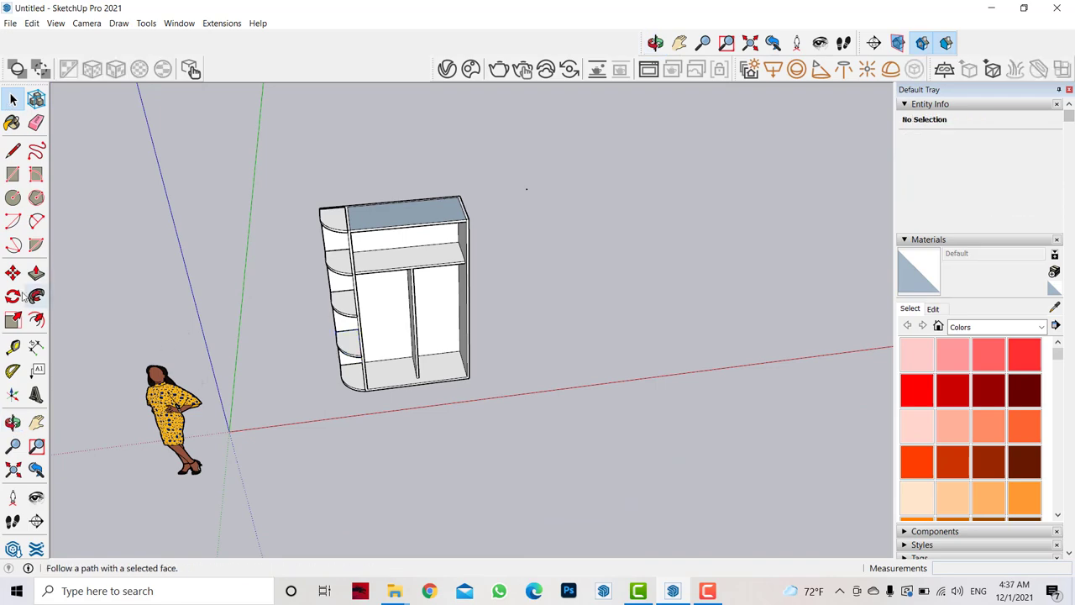
# Draw a 0.5 by 0.6 m rectangular footprint on the ground beside the cabinet.
pyautogui.click(12, 423)
pyautogui.moveTo(353, 336); pyautogui.dragTo(526, 387)
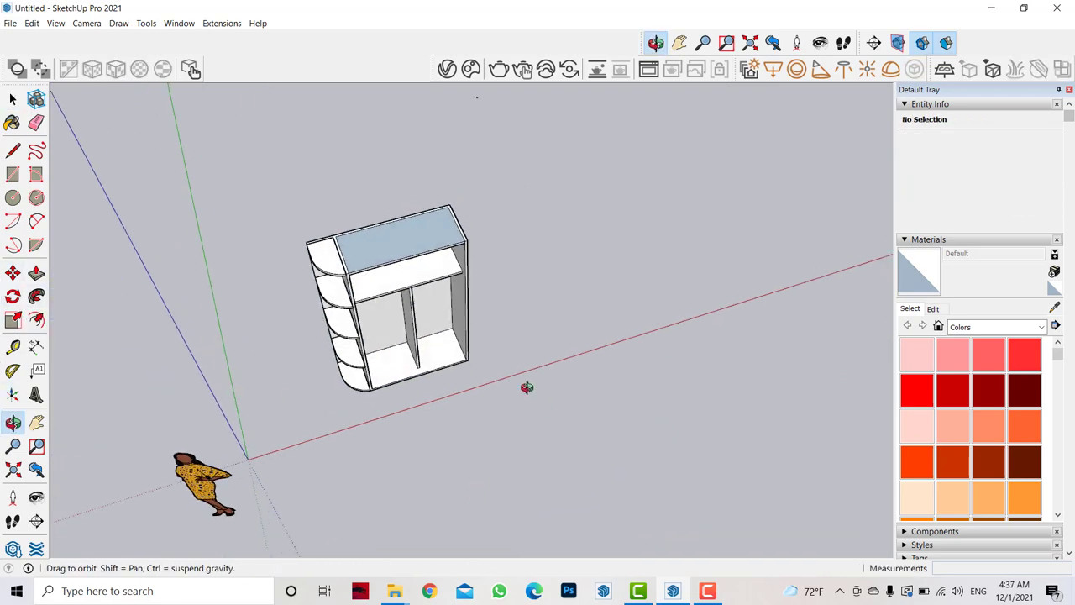
pyautogui.scroll(3, 526, 386)
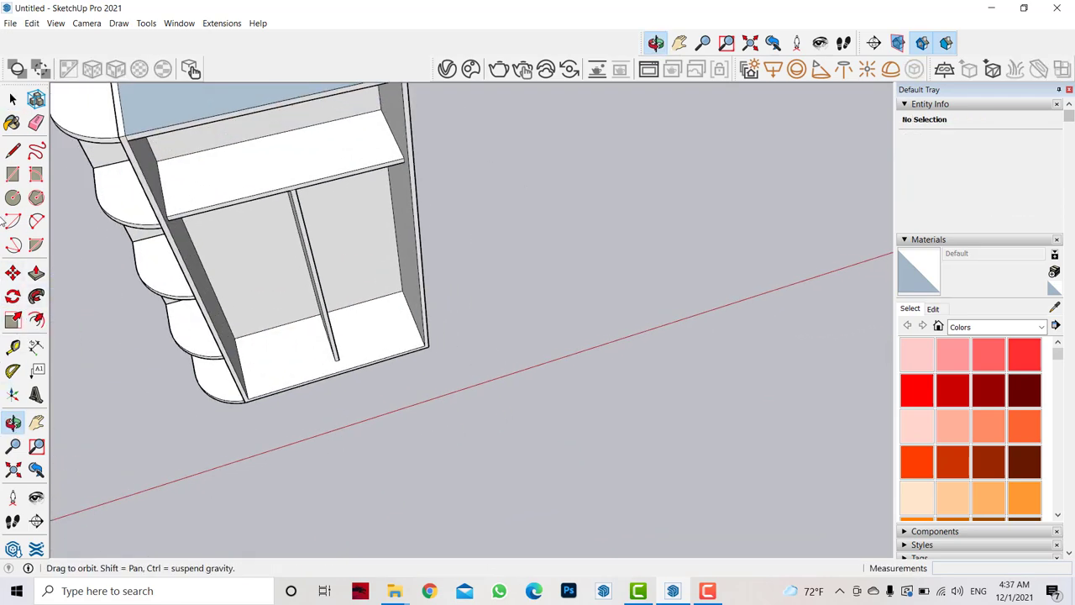
pyautogui.click(12, 151)
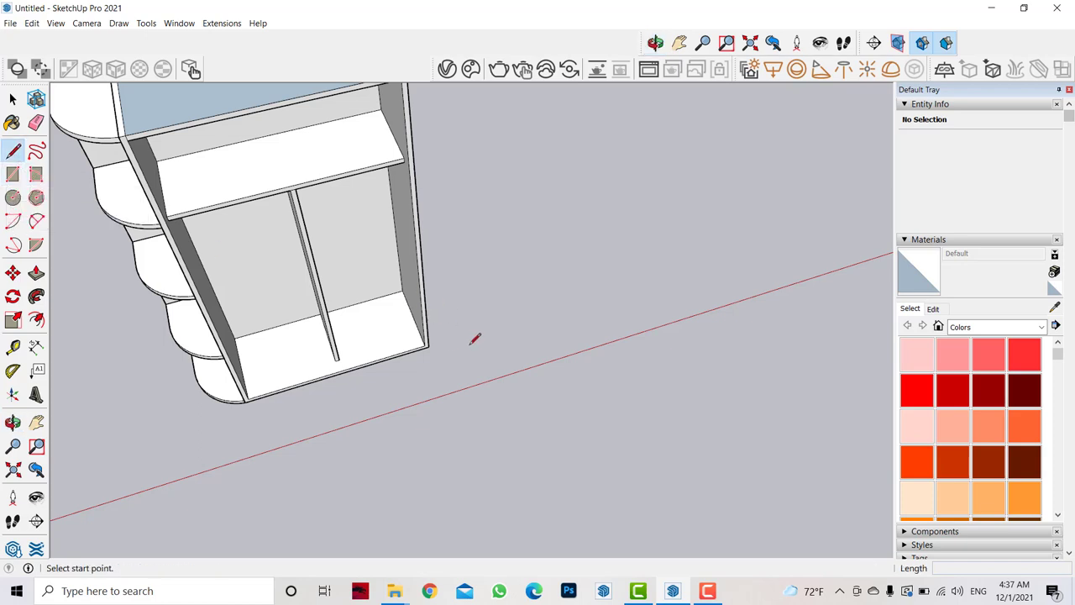
pyautogui.click(472, 346)
pyautogui.write('.5')
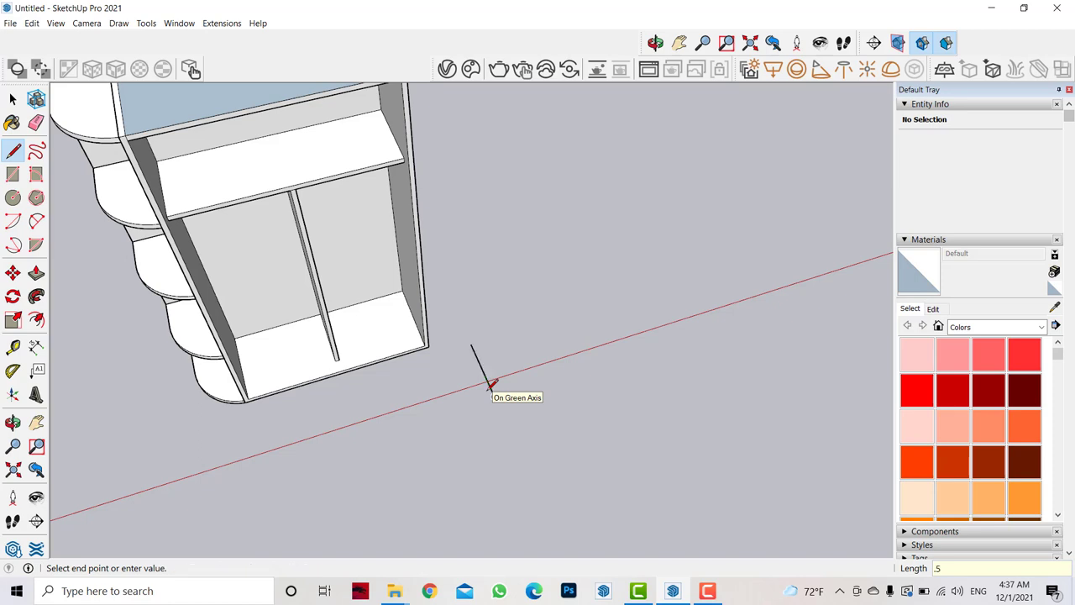
pyautogui.write('.6')
pyautogui.press('Return')
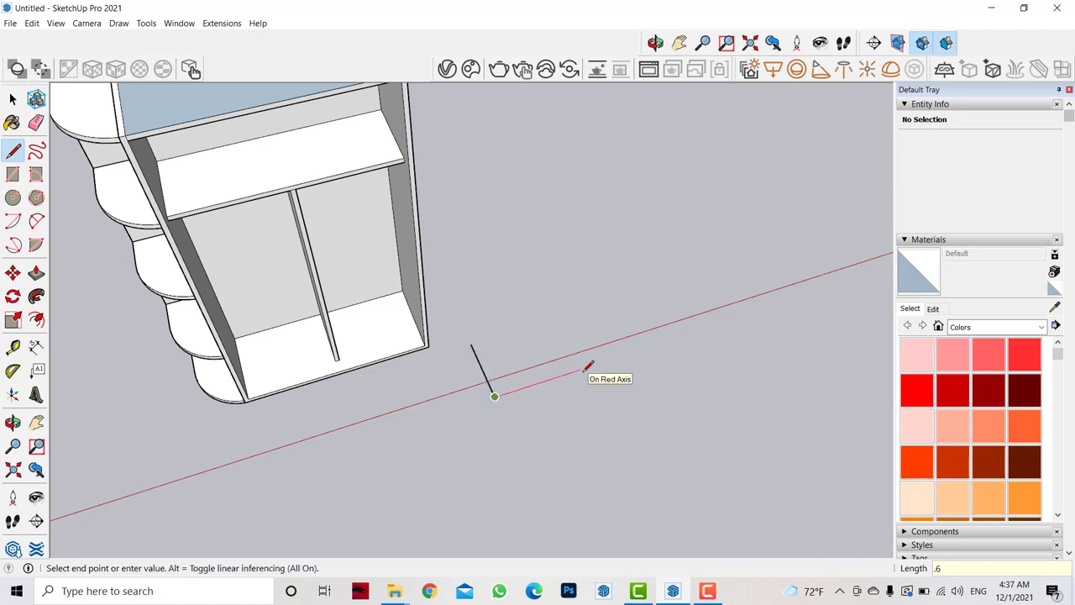
pyautogui.write('.5')
pyautogui.press('Return')
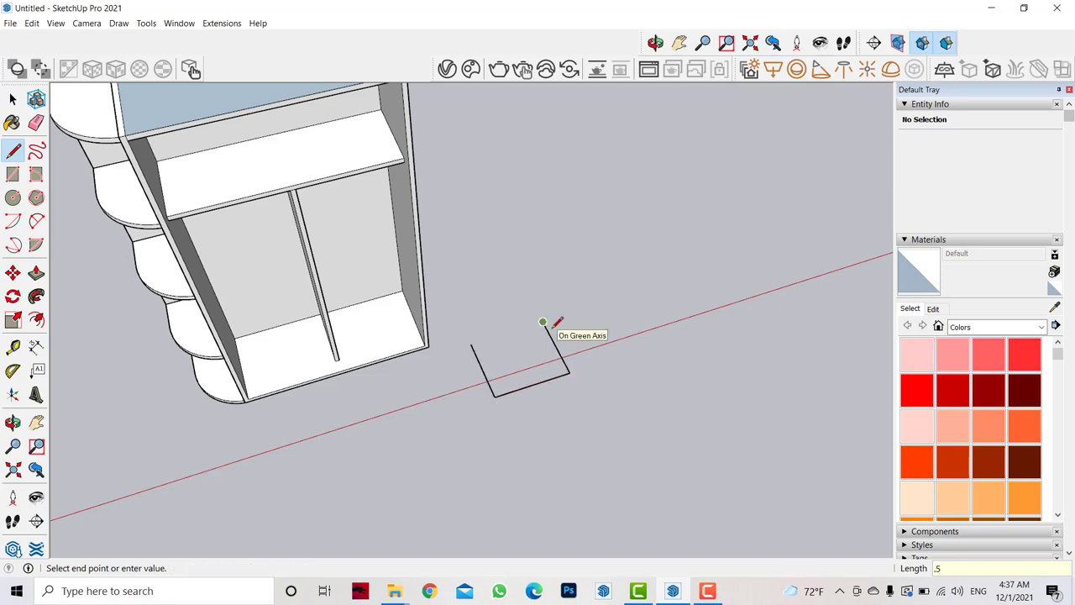
pyautogui.press('Return')
pyautogui.click(473, 345)
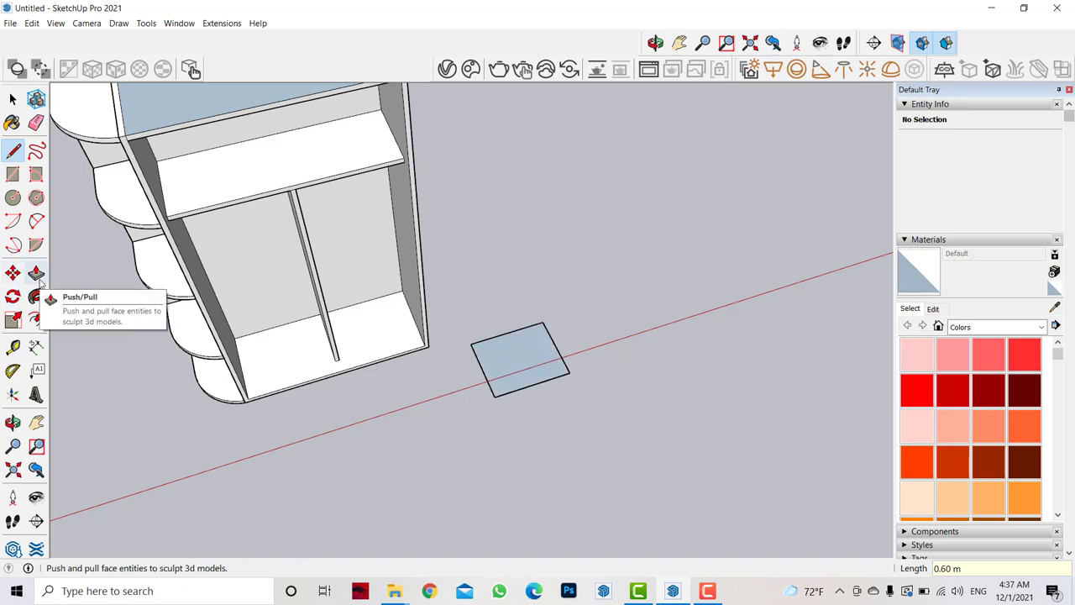
# Offset the rectangle inward to form a thin border ring.
pyautogui.click(36, 319)
pyautogui.click(553, 359)
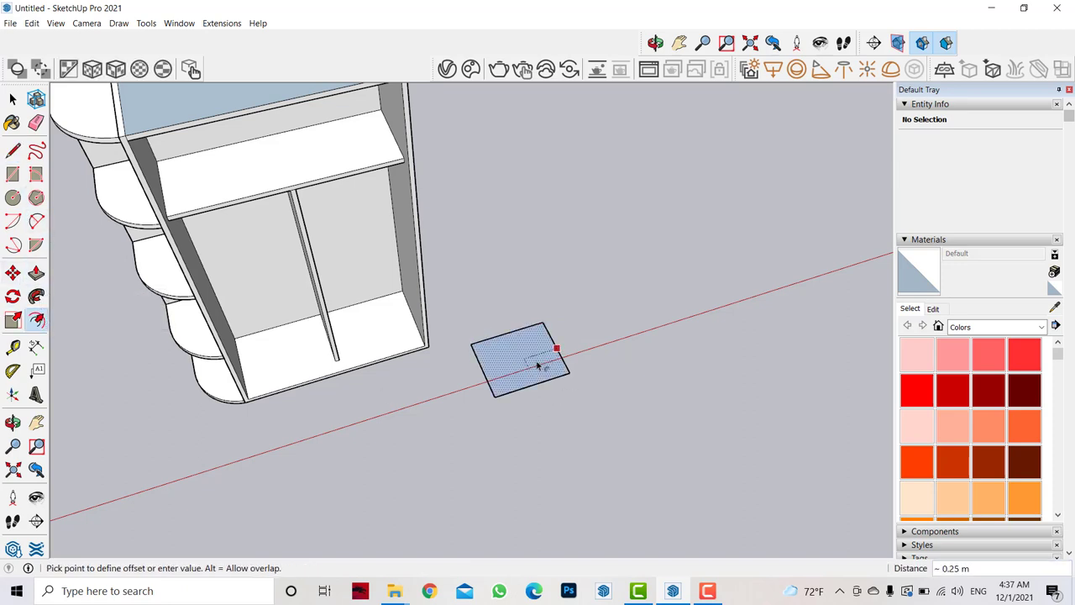
pyautogui.click(538, 366)
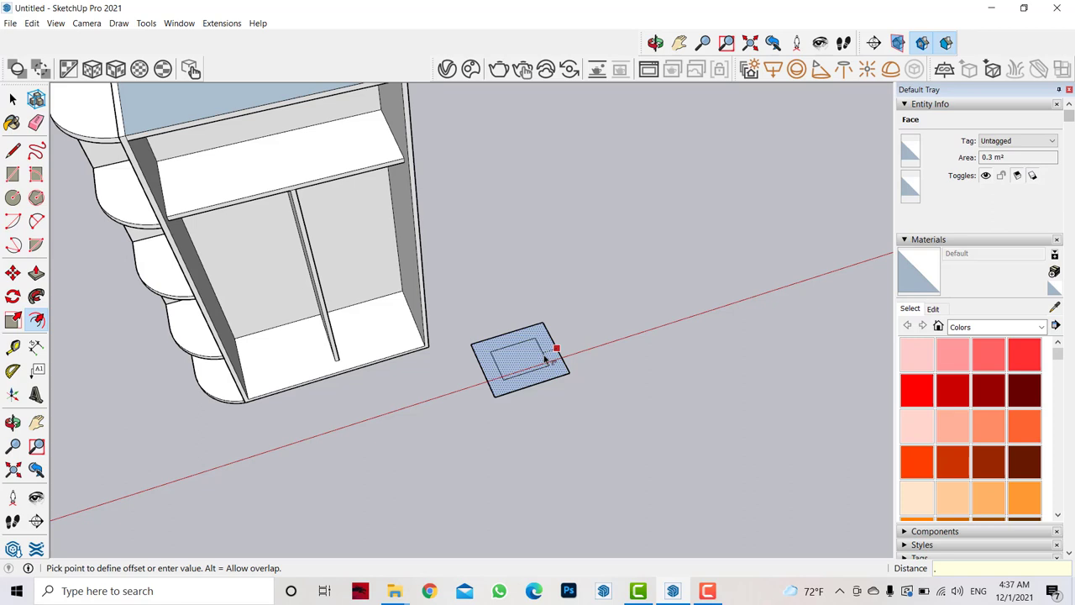
pyautogui.write('0')
pyautogui.click(546, 360)
pyautogui.scroll(2, 546, 360)
# Split the ring at one corner and pull it up into full-height walls.
pyautogui.press('r')
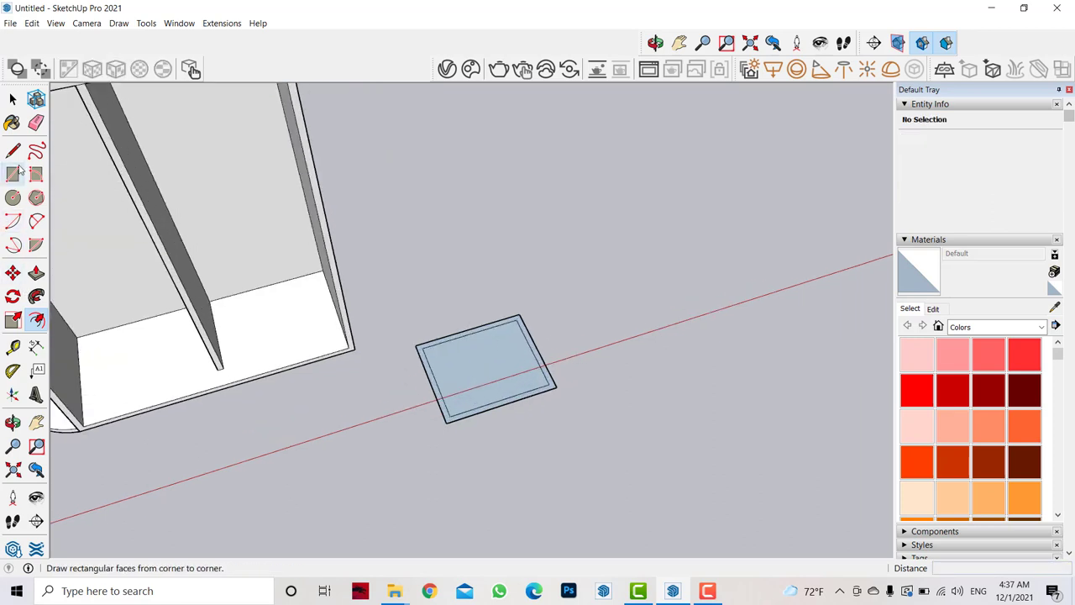
pyautogui.scroll(3, 415, 332)
pyautogui.press('l')
pyautogui.click(388, 325)
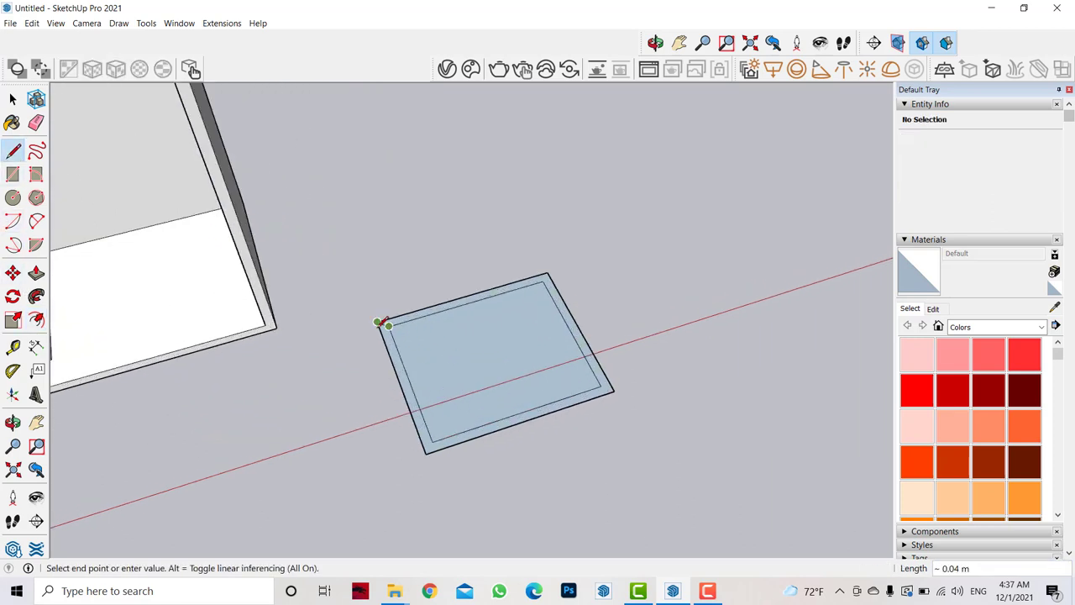
pyautogui.click(425, 444)
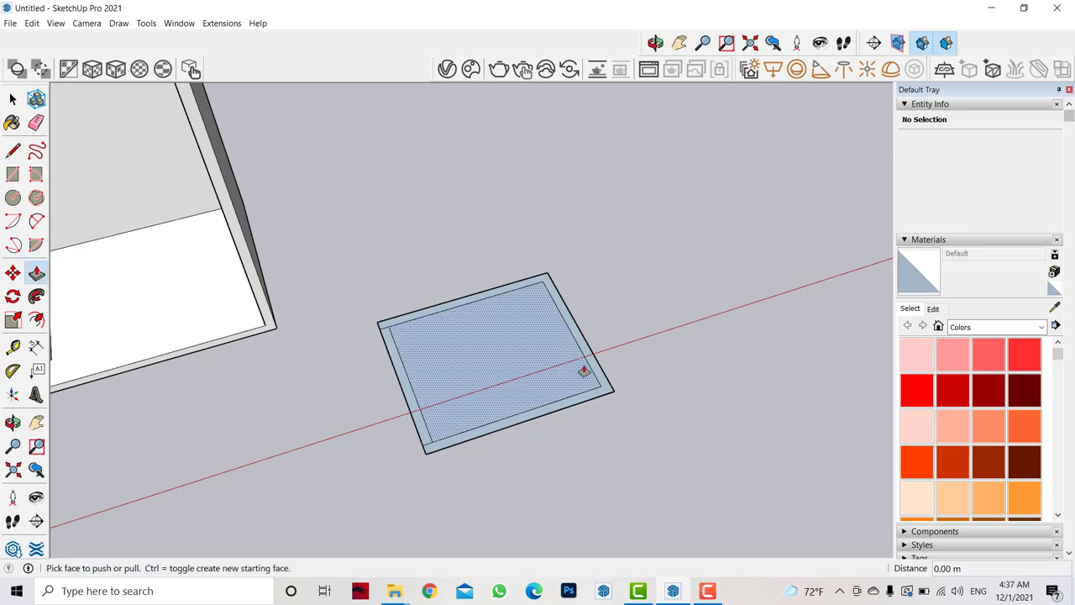
pyautogui.click(583, 372)
pyautogui.scroll(-5, 597, 325)
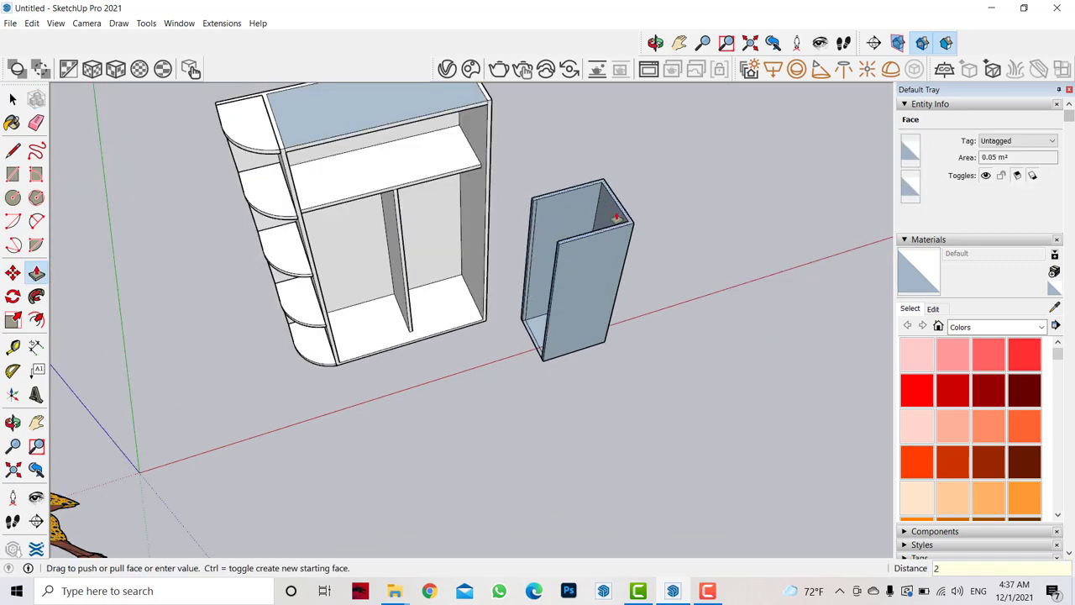
pyautogui.click(404, 115)
# Select the cabinet geometry and pick the white material.
pyautogui.scroll(-3, 487, 215)
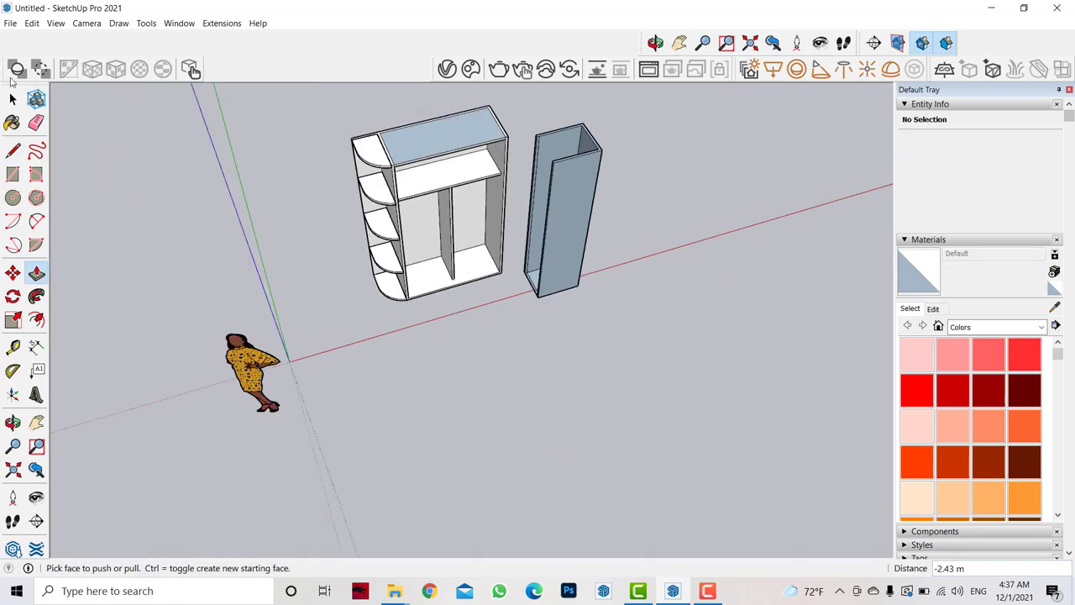
pyautogui.click(13, 99)
pyautogui.tripleClick(417, 146)
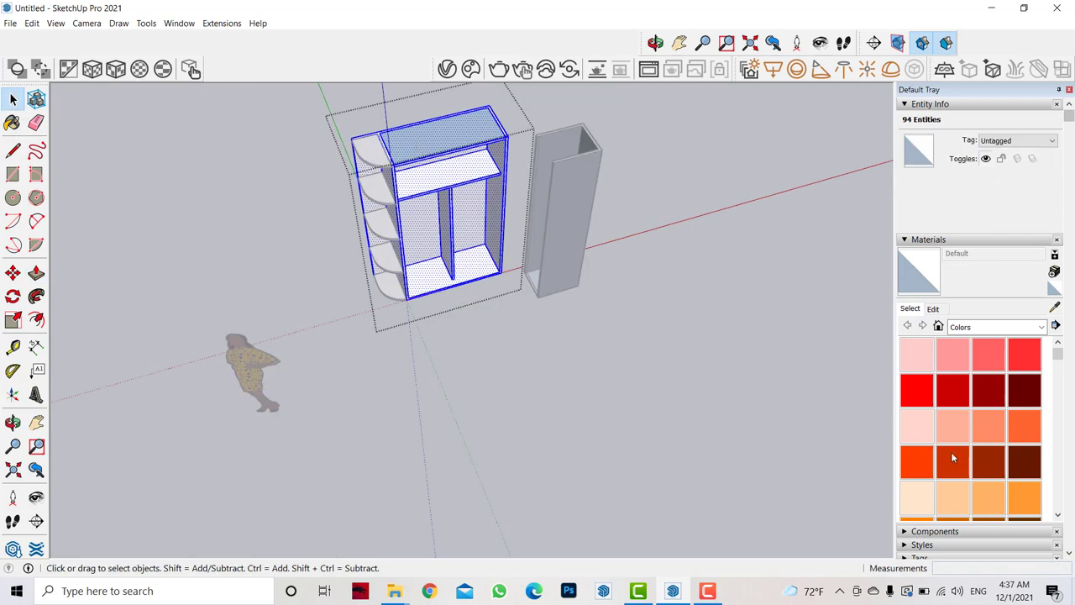
pyautogui.scroll(-5, 953, 458)
pyautogui.scroll(-3, 960, 444)
pyautogui.scroll(1, 929, 426)
pyautogui.click(919, 410)
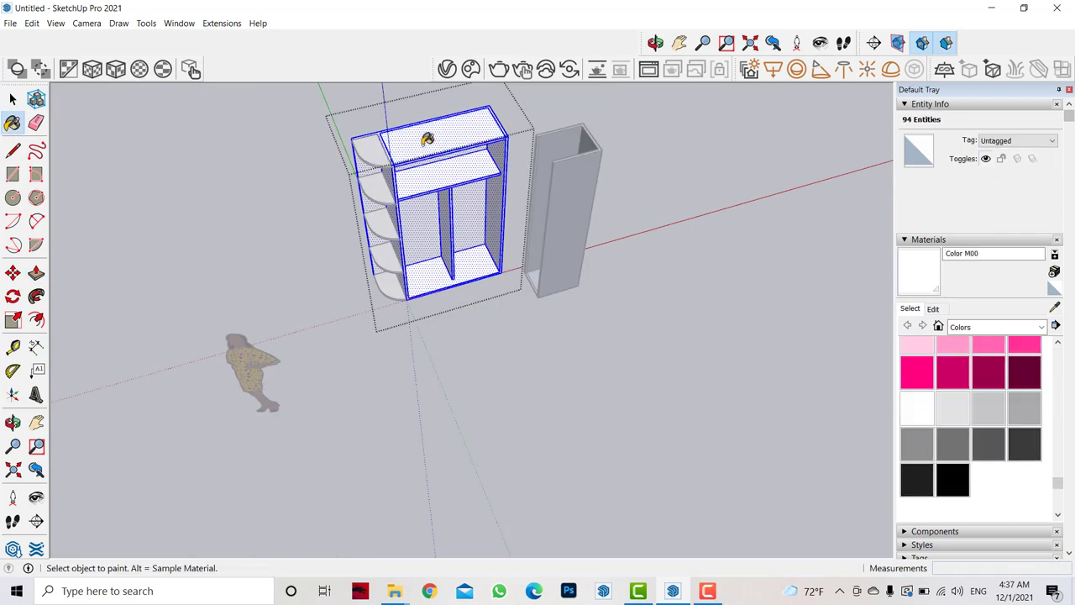
# Select the tall box and paint it white.
pyautogui.press('space')
pyautogui.click(252, 168)
pyautogui.click(567, 210)
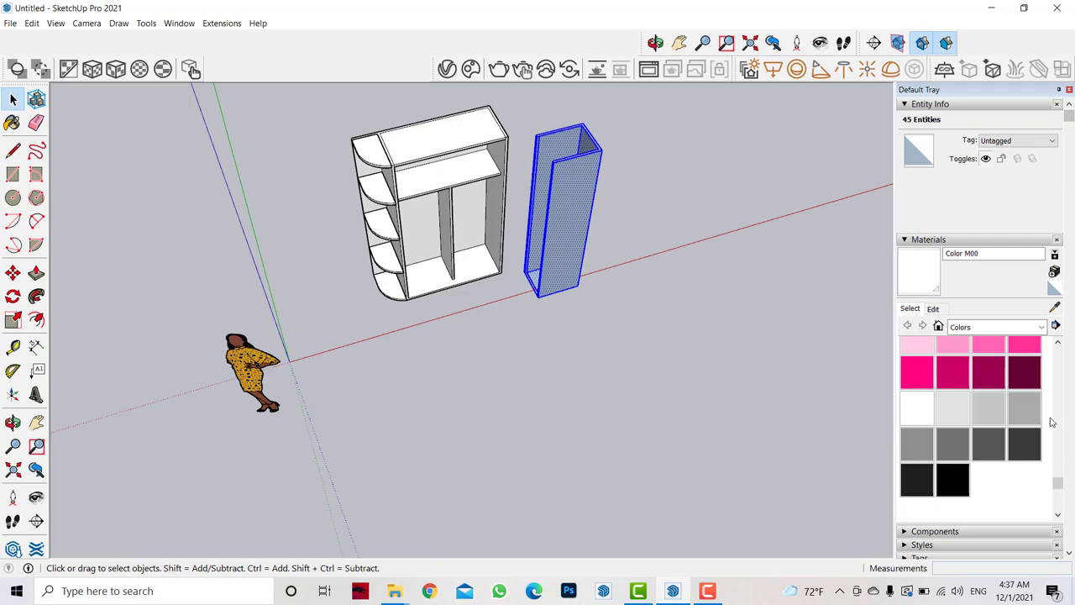
pyautogui.press('b')
pyautogui.click(601, 201)
pyautogui.press('space')
pyautogui.click(247, 221)
# Orbit to look inside the tall box and select its bottom inner face.
pyautogui.scroll(-3, 369, 269)
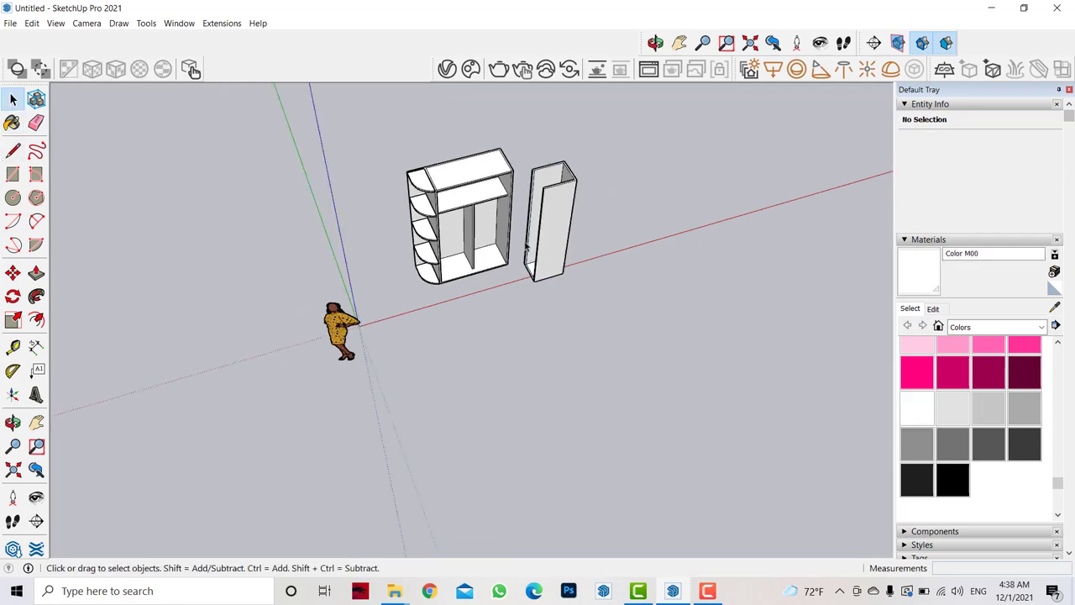
pyautogui.scroll(1, 369, 269)
pyautogui.moveTo(621, 168); pyautogui.dragTo(470, 320, button='middle')
pyautogui.click(471, 321)
pyautogui.scroll(1, 446, 297)
pyautogui.scroll(3, 501, 291)
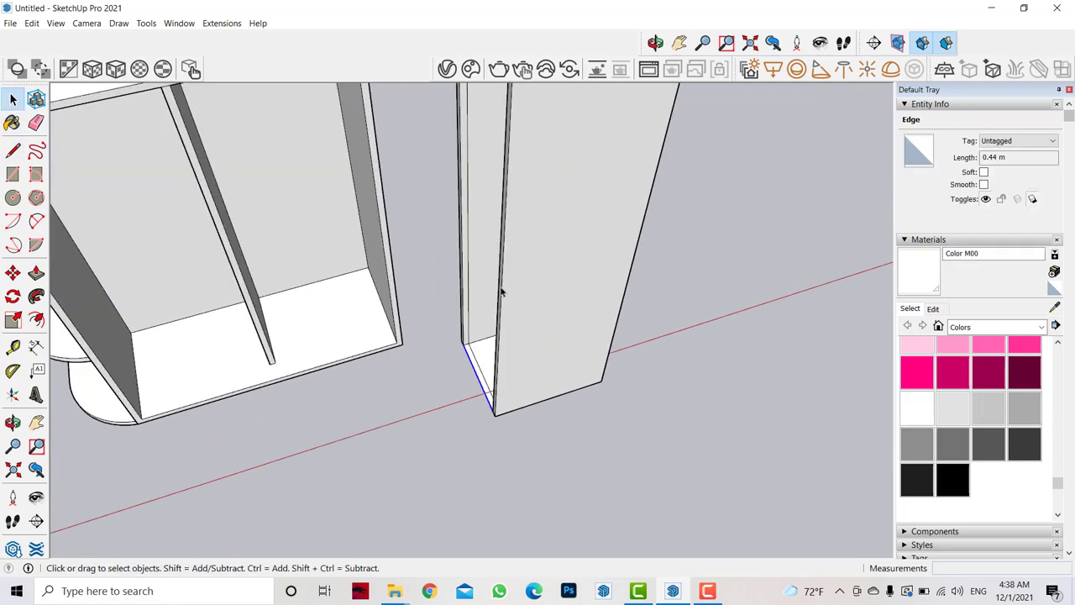
pyautogui.click(463, 300)
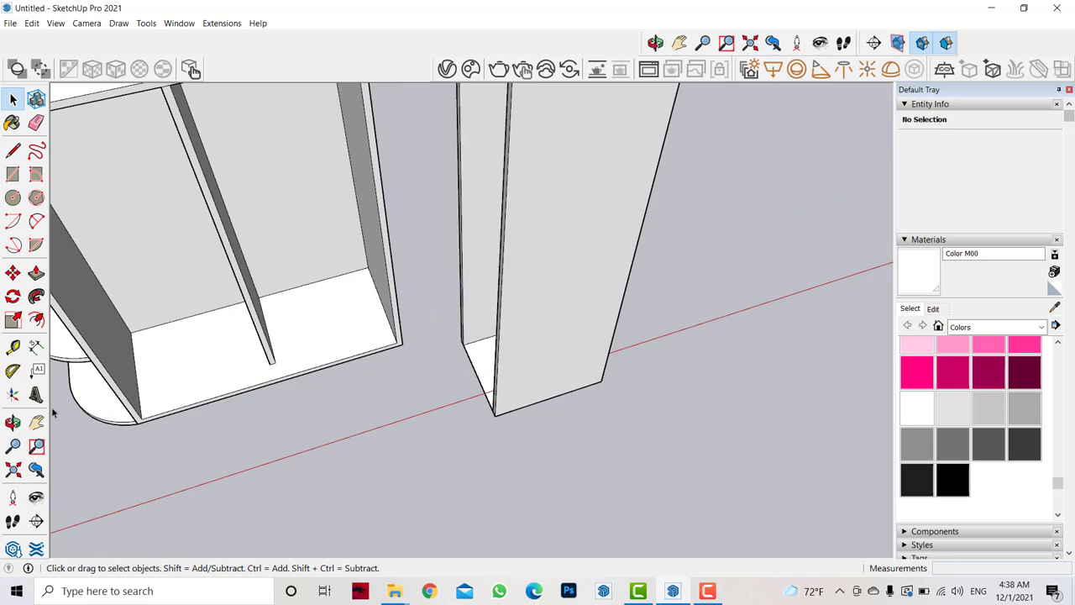
pyautogui.moveTo(445, 328)
pyautogui.mouseDown(button='middle')
pyautogui.moveTo(418, 344)
pyautogui.moveTo(74, 163)
pyautogui.mouseUp(button='middle')
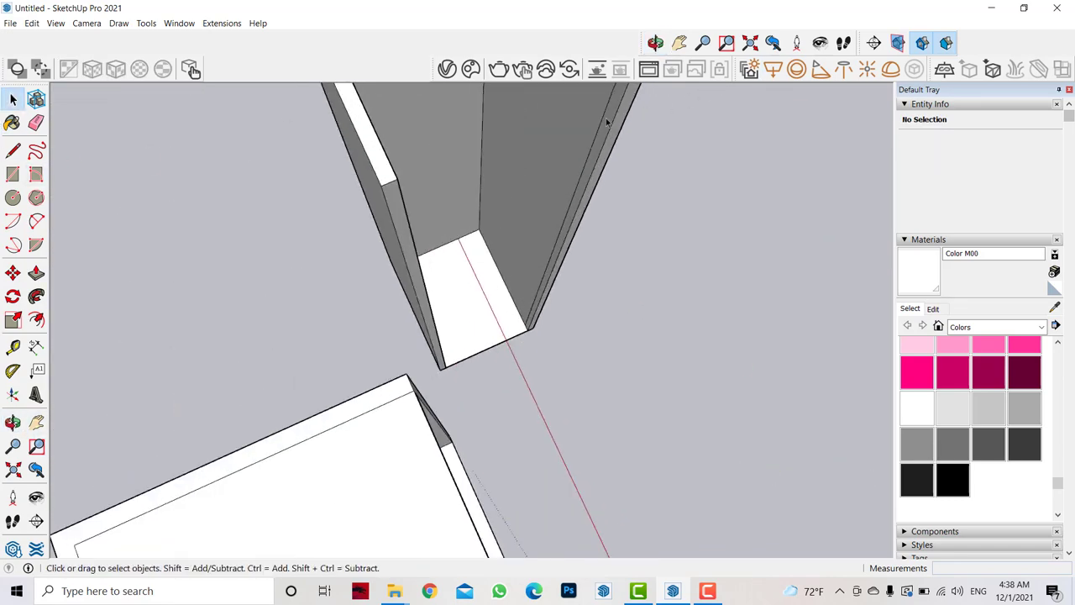
pyautogui.click(603, 123)
pyautogui.scroll(-5, 510, 220)
pyautogui.click(496, 245)
# Copy the bottom face 2.43 m up to cap the box's top.
pyautogui.scroll(4, 544, 242)
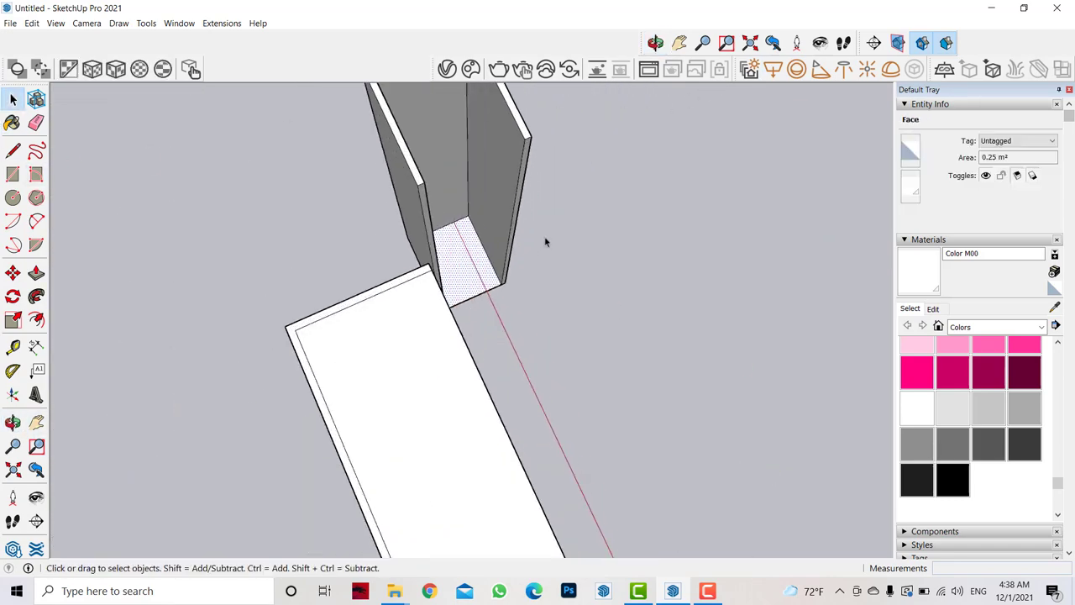
pyautogui.click(13, 273)
pyautogui.scroll(-2, 498, 227)
pyautogui.click(470, 240)
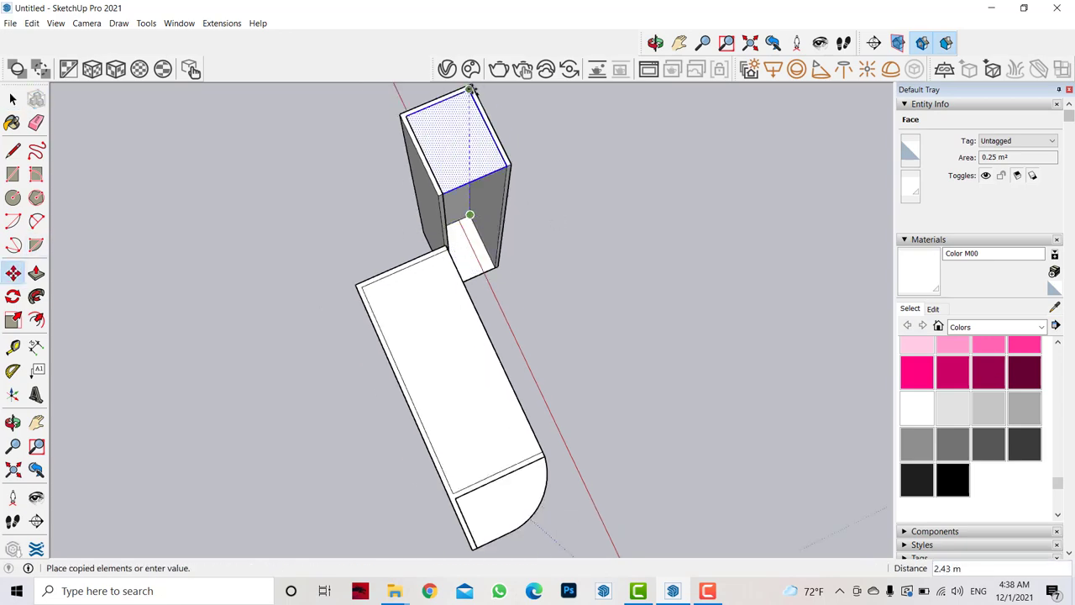
pyautogui.click(475, 90)
# Push/pull the new top face into a thick top panel.
pyautogui.press('o')
pyautogui.moveTo(434, 243); pyautogui.dragTo(547, 168)
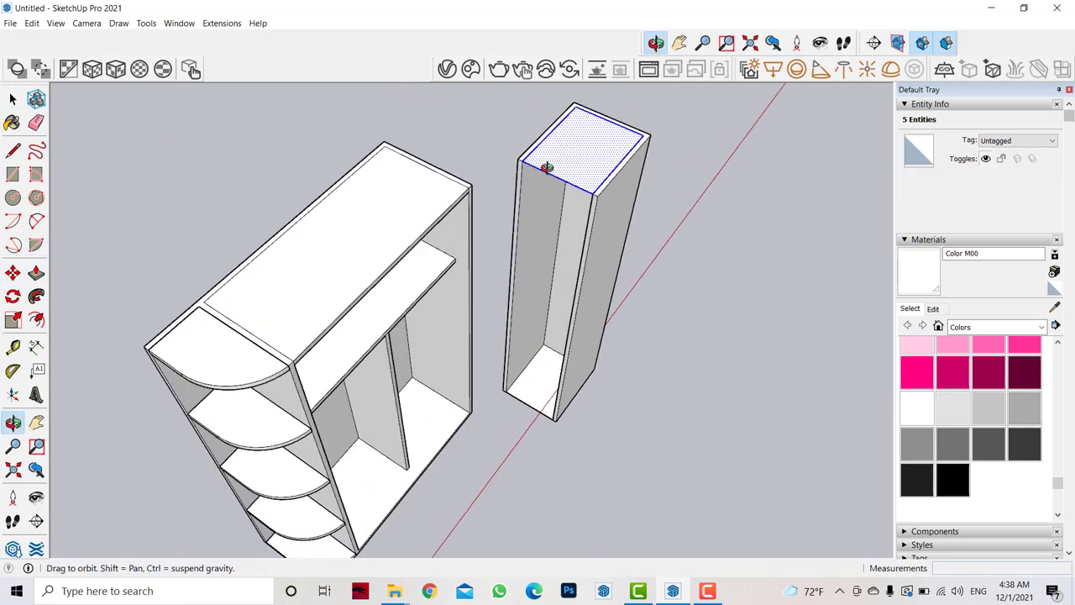
pyautogui.scroll(3, 547, 168)
pyautogui.click(36, 273)
pyautogui.click(613, 161)
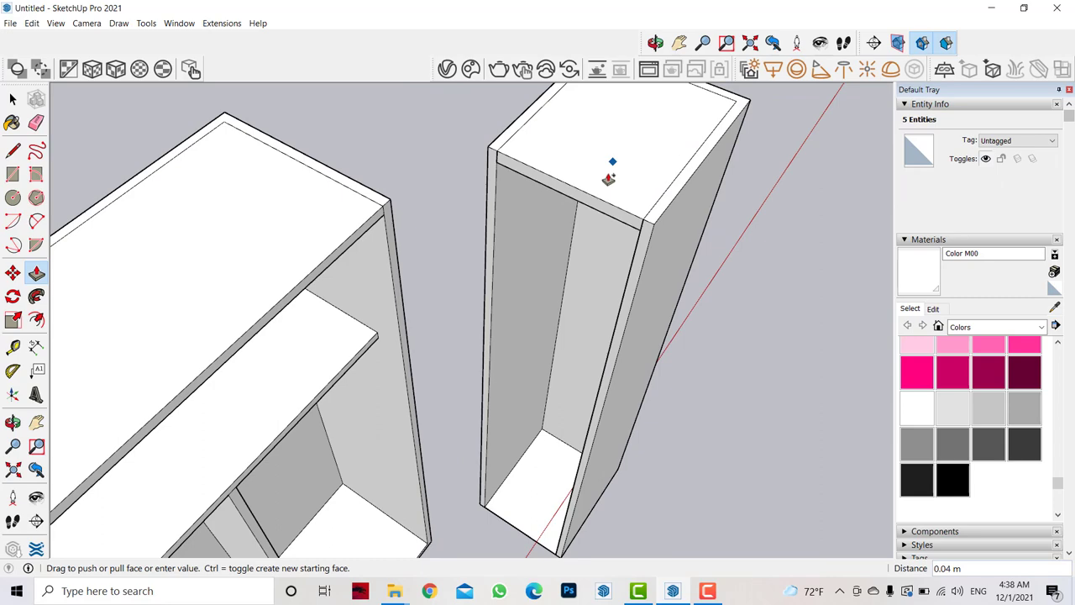
pyautogui.scroll(-3, 461, 173)
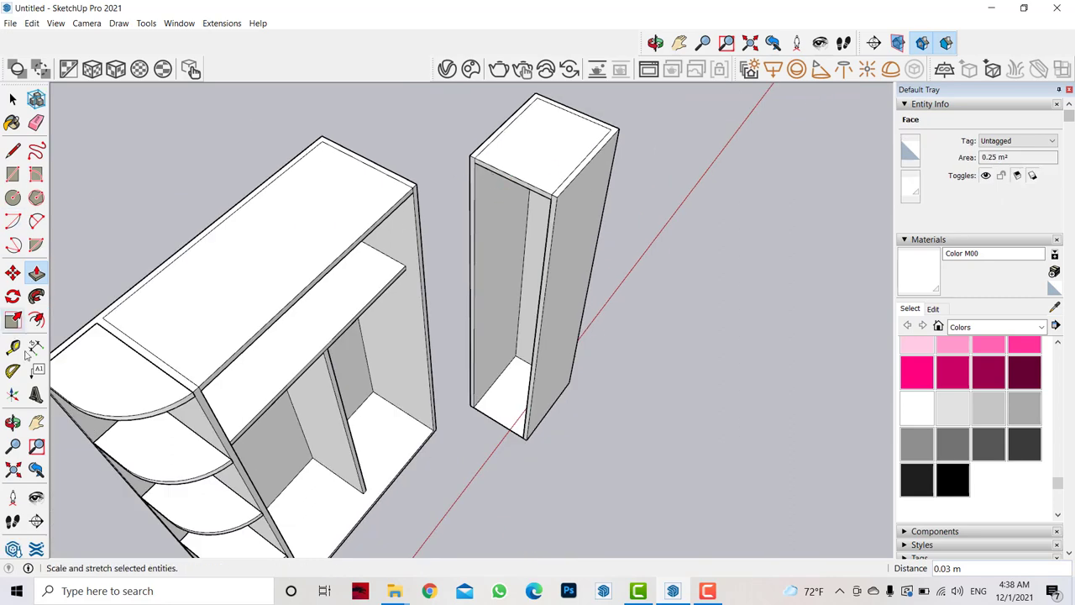
pyautogui.press('o')
pyautogui.scroll(3, 454, 218)
pyautogui.scroll(2, 557, 93)
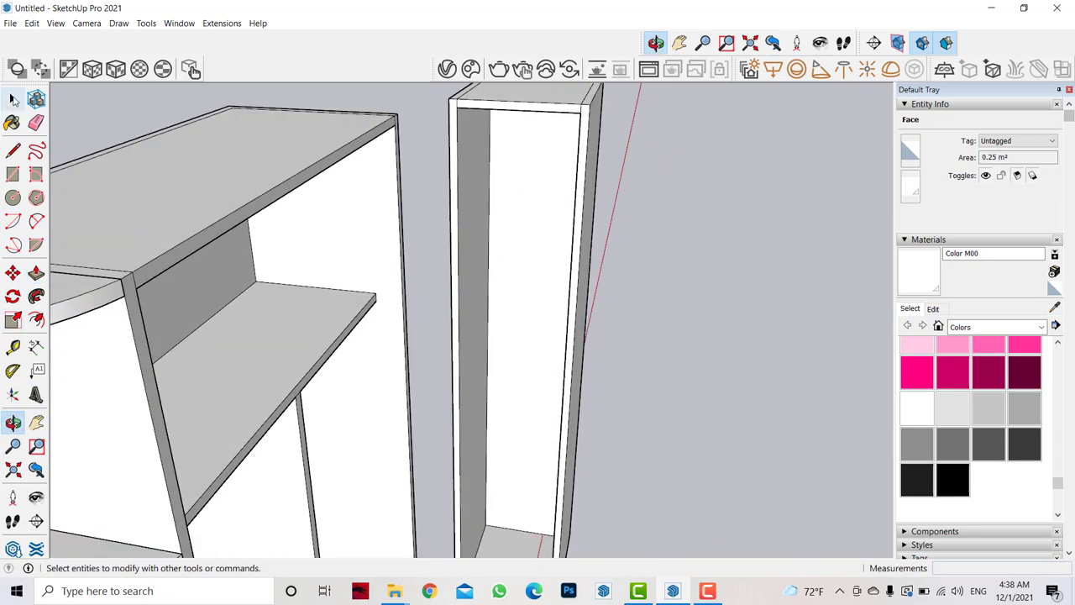
pyautogui.press('space')
pyautogui.scroll(-1, 468, 152)
# Copy the top panel face 0.58 m down as a shelf.
pyautogui.press('m')
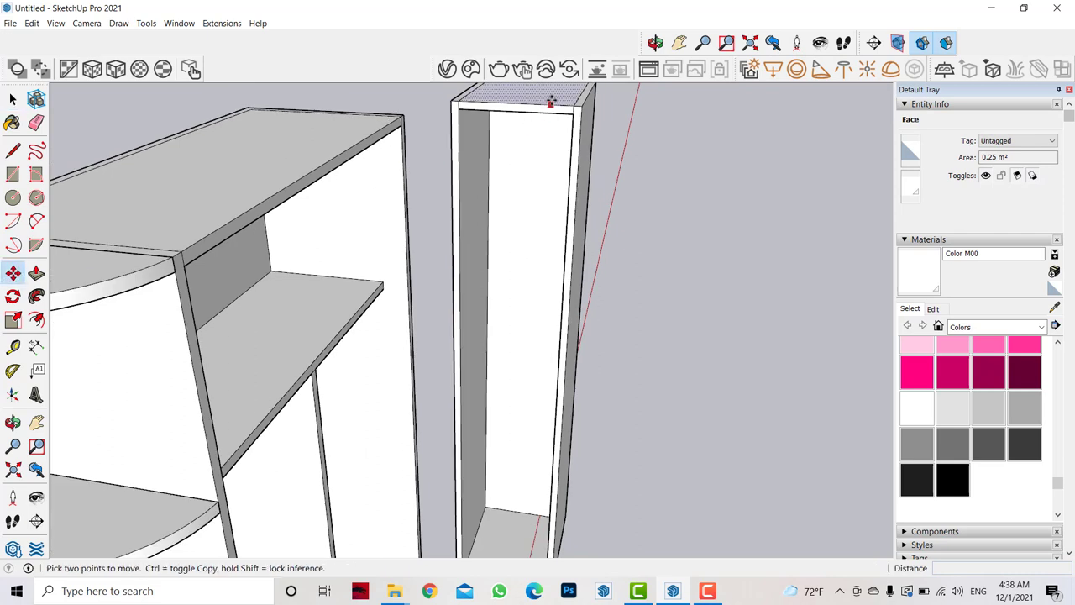
pyautogui.scroll(-2, 563, 111)
pyautogui.click(586, 94)
pyautogui.press('ctrl')
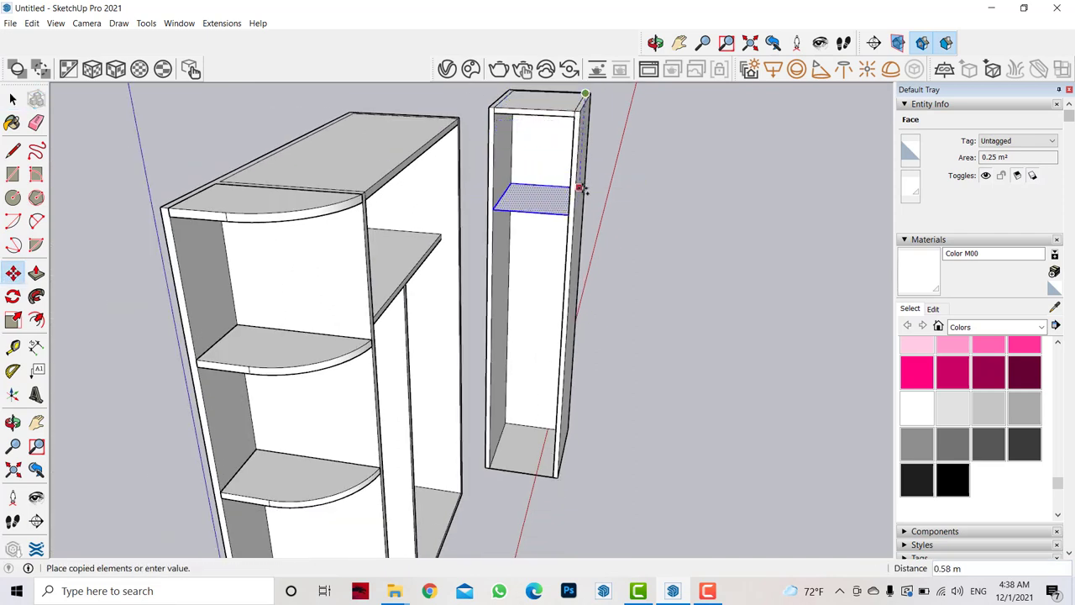
pyautogui.click(580, 187)
# Thicken the shelf face to 0.03 m.
pyautogui.press('p')
pyautogui.scroll(4, 564, 202)
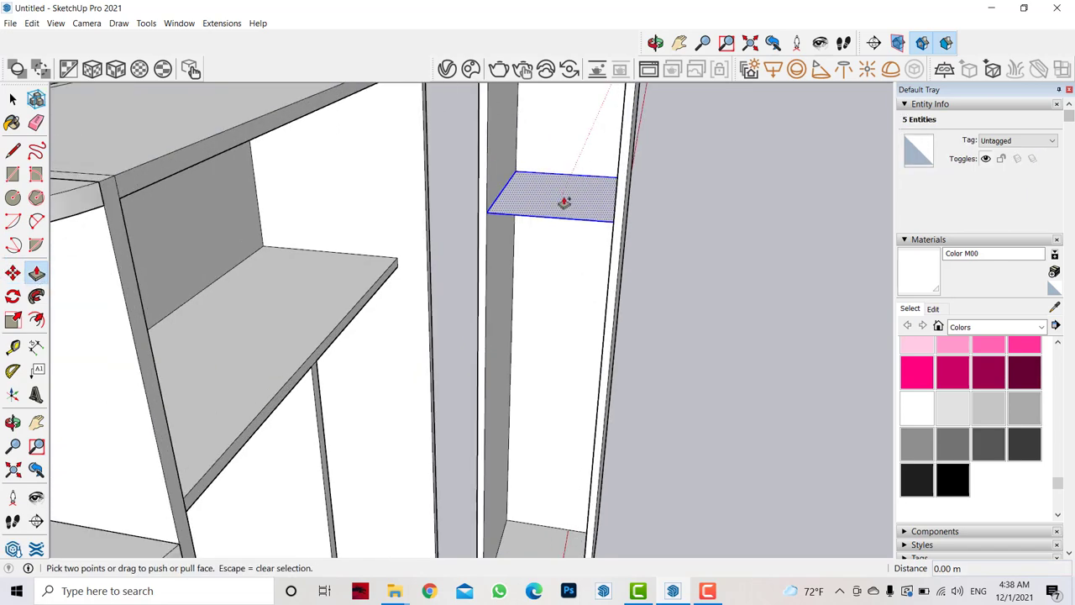
pyautogui.click(562, 211)
pyautogui.click(563, 225)
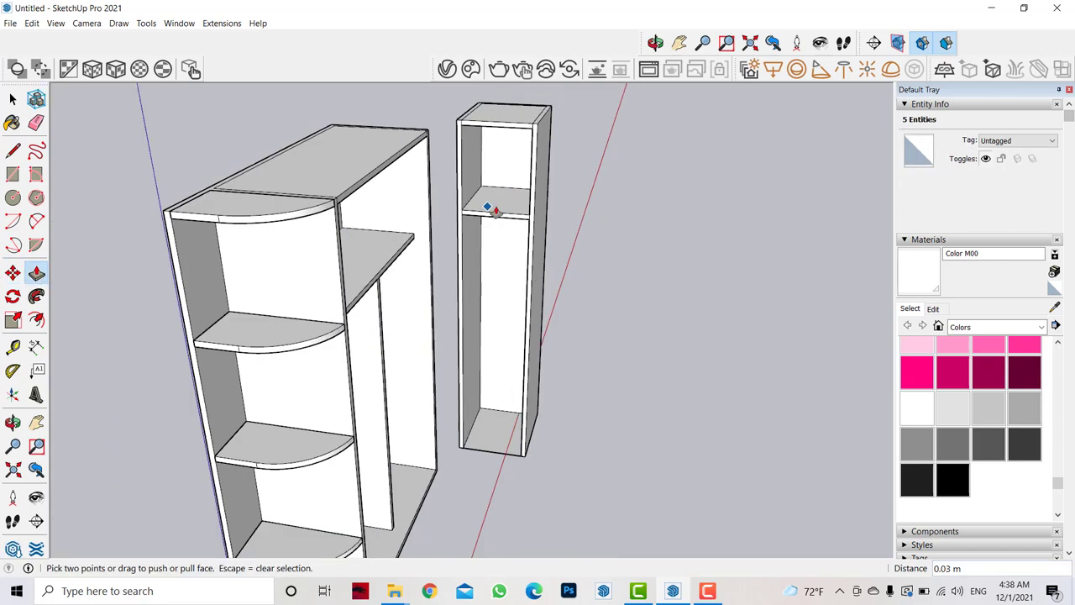
pyautogui.scroll(-5, 563, 225)
# Orbit and zoom to inspect the cabinet's base.
pyautogui.click(12, 422)
pyautogui.moveTo(319, 395); pyautogui.dragTo(353, 408)
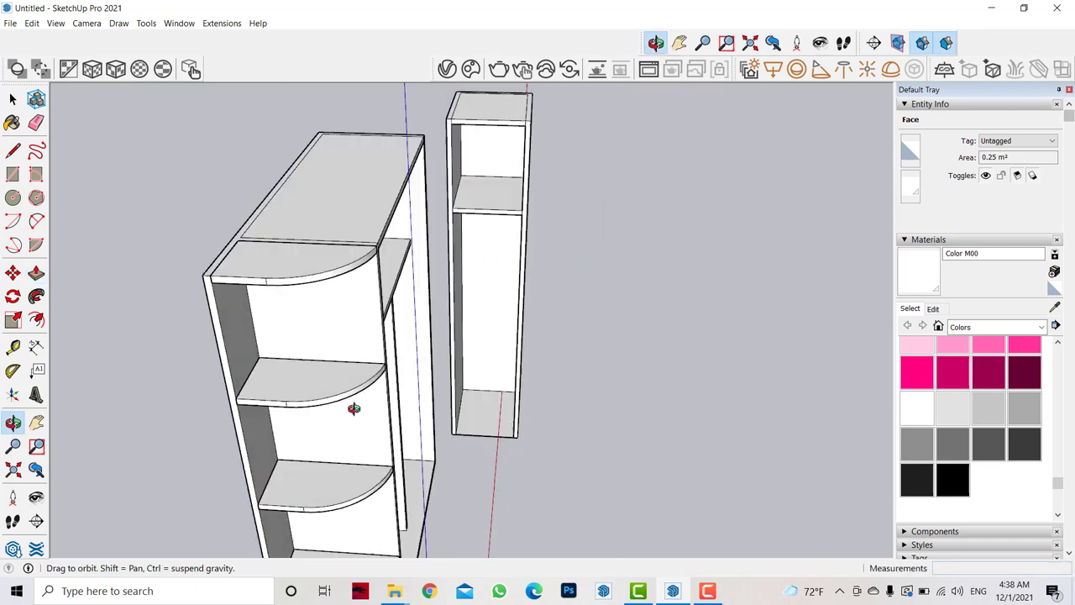
pyautogui.scroll(3, 581, 463)
pyautogui.scroll(2, 499, 427)
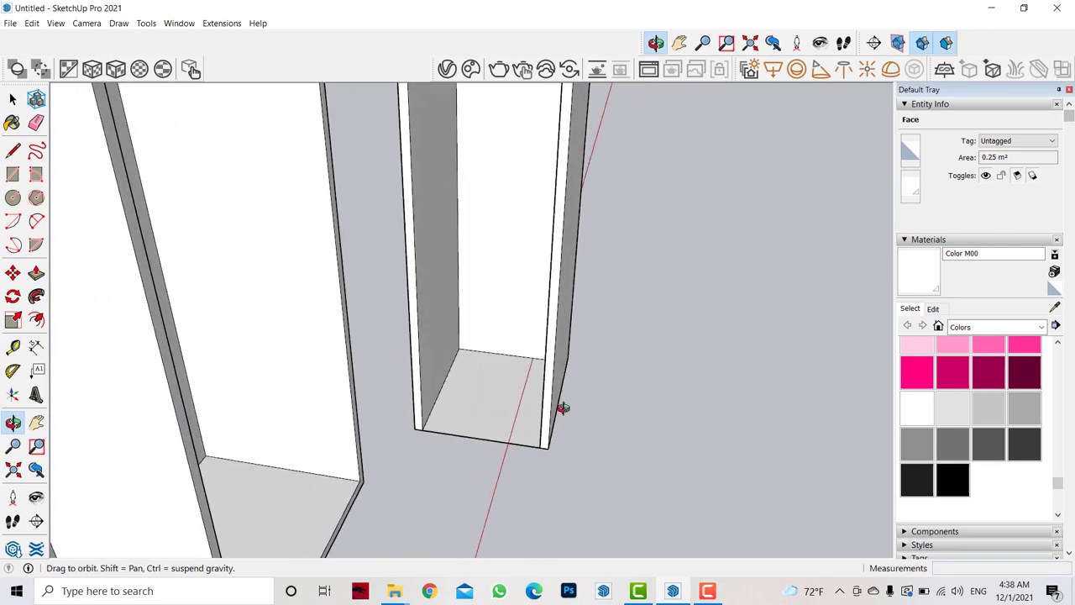
pyautogui.scroll(-3, 534, 382)
pyautogui.scroll(-3, 465, 372)
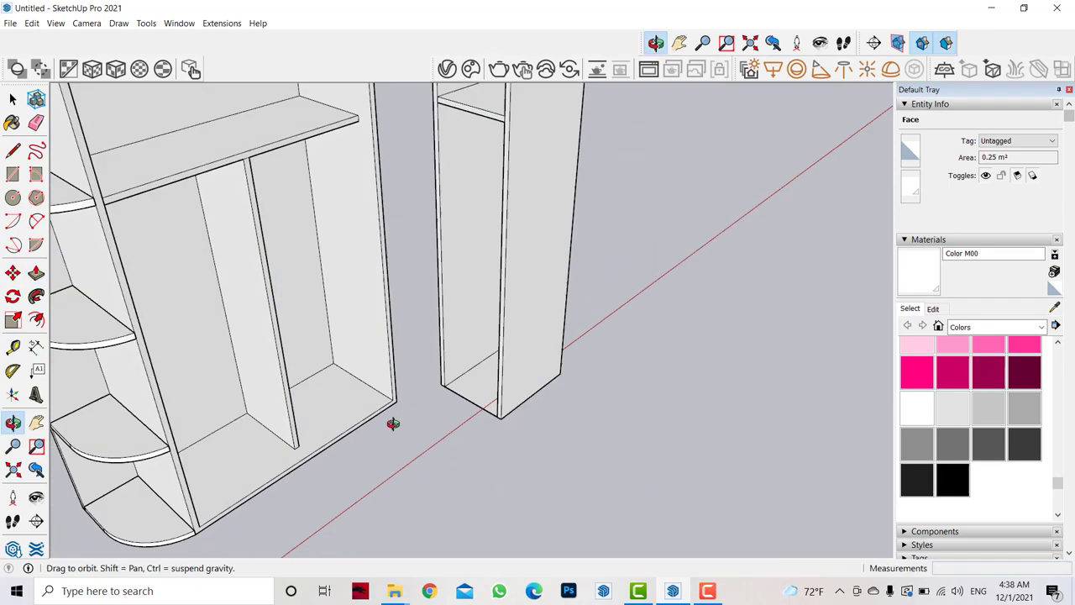
pyautogui.scroll(-3, 394, 425)
pyautogui.press('space')
# Make the tall cabinet a group and slide it 0.76 m along the red axis.
pyautogui.rightClick(470, 237)
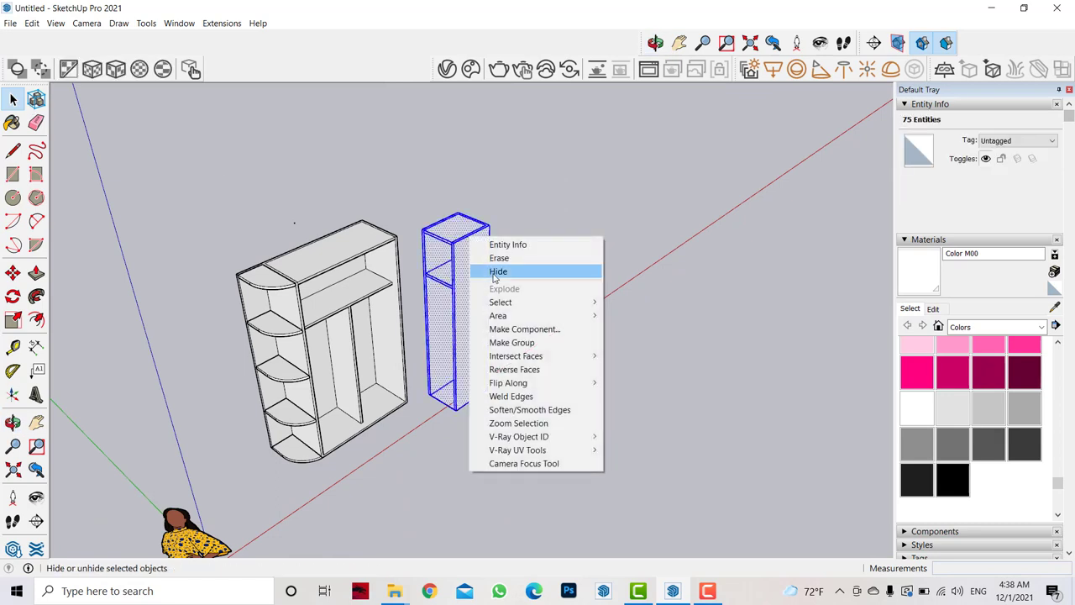
pyautogui.click(512, 342)
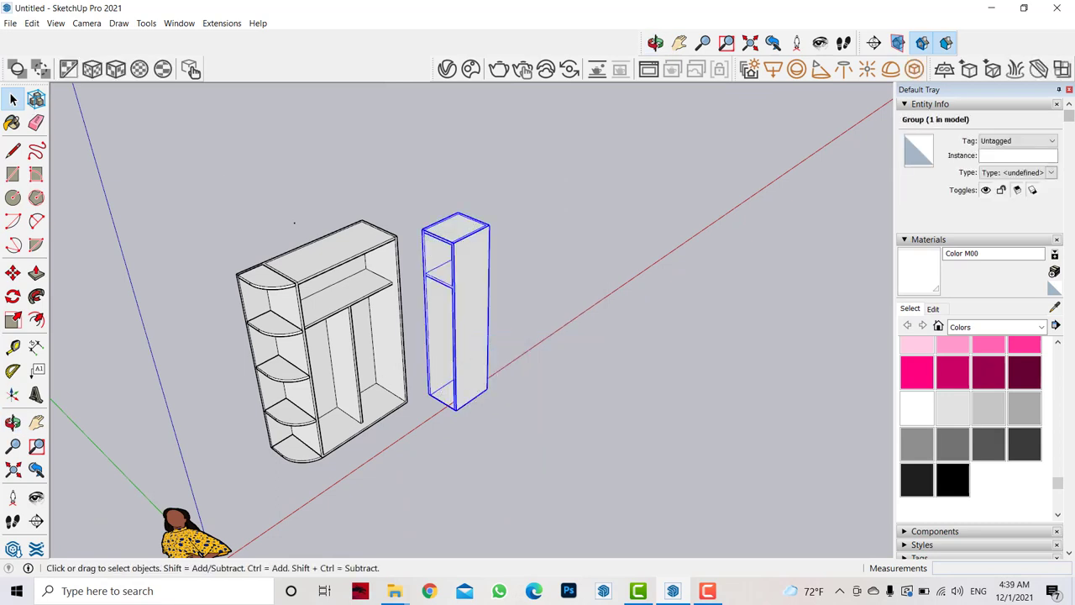
pyautogui.press('m')
pyautogui.click(424, 400)
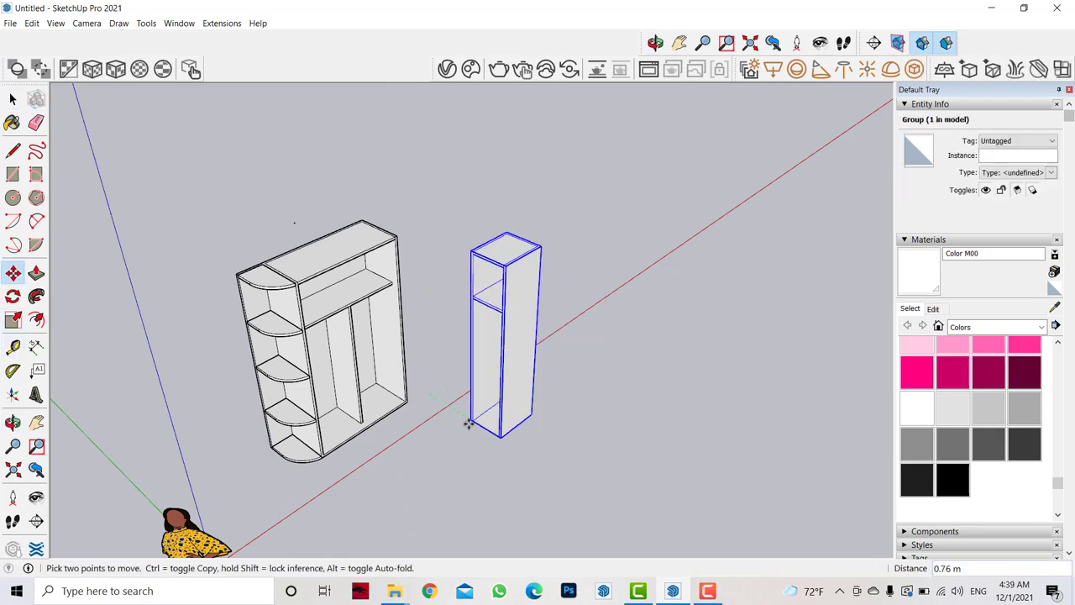
# In top view, set the tall cabinet at the guide line's end and begin the corner outline.
pyautogui.click(12, 423)
pyautogui.moveTo(364, 463)
pyautogui.mouseDown()
pyautogui.moveTo(355, 485)
pyautogui.moveTo(457, 163)
pyautogui.mouseUp()
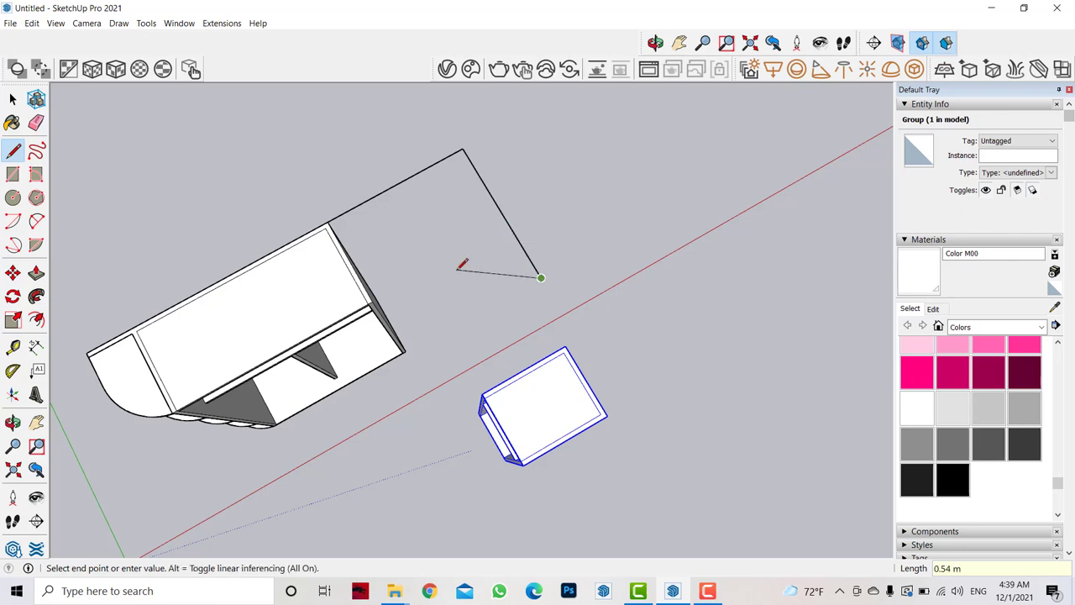
pyautogui.press('space')
pyautogui.click(13, 273)
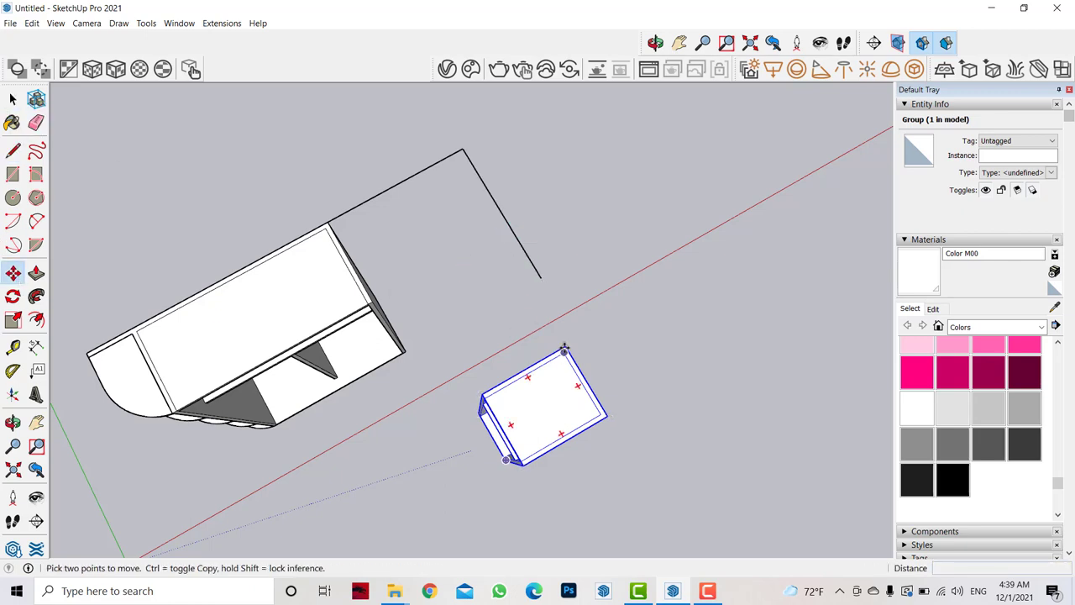
pyautogui.click(565, 348)
pyautogui.click(13, 150)
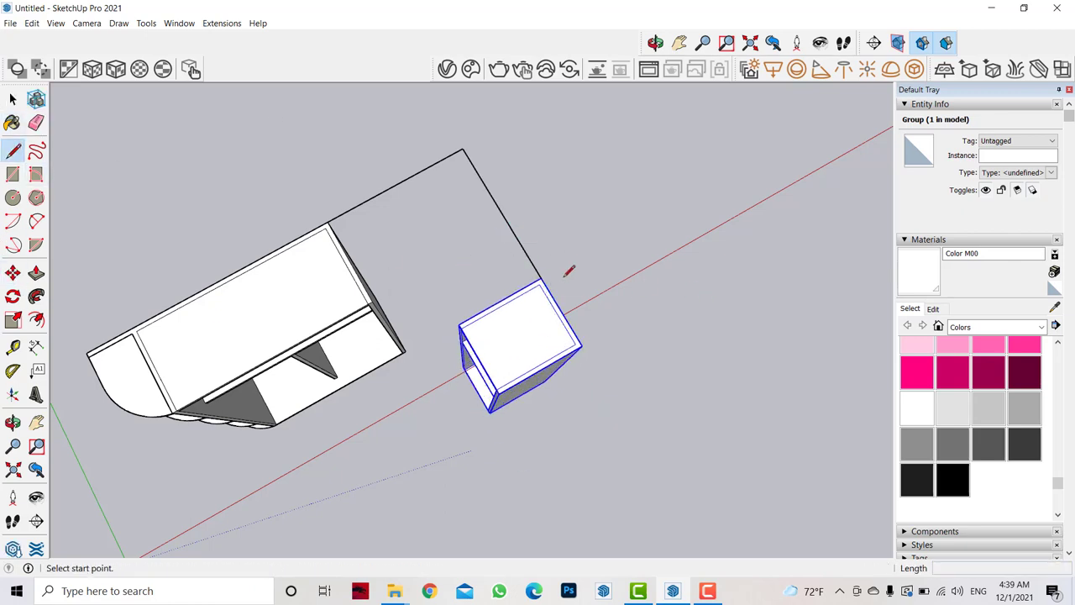
pyautogui.click(541, 278)
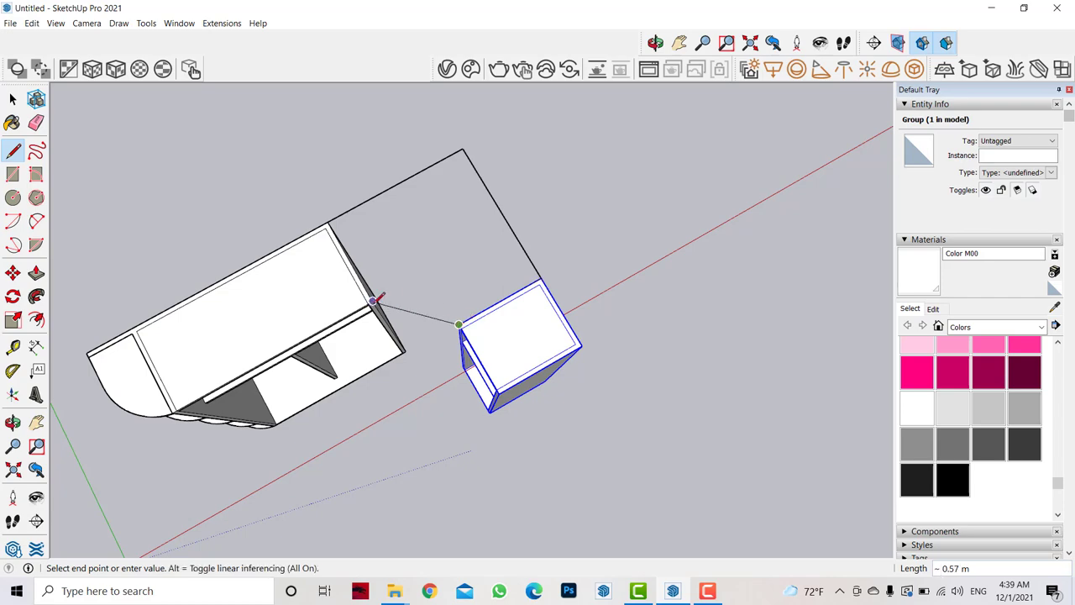
# Close the angled corner top face outline between the main and tall cabinets.
pyautogui.click(378, 226)
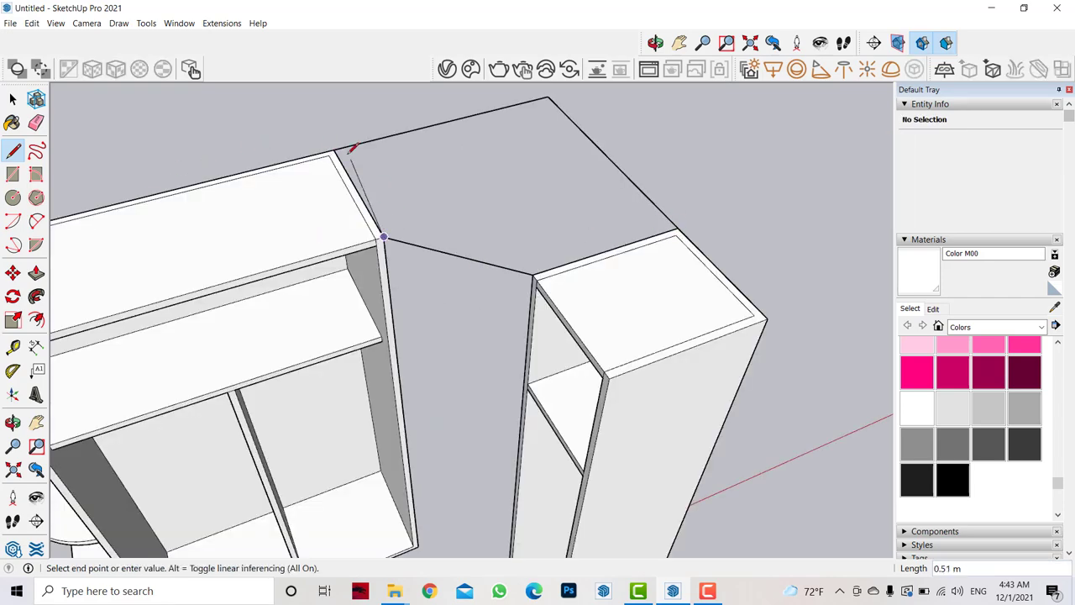
pyautogui.click(334, 150)
pyautogui.click(36, 272)
pyautogui.scroll(-5, 494, 204)
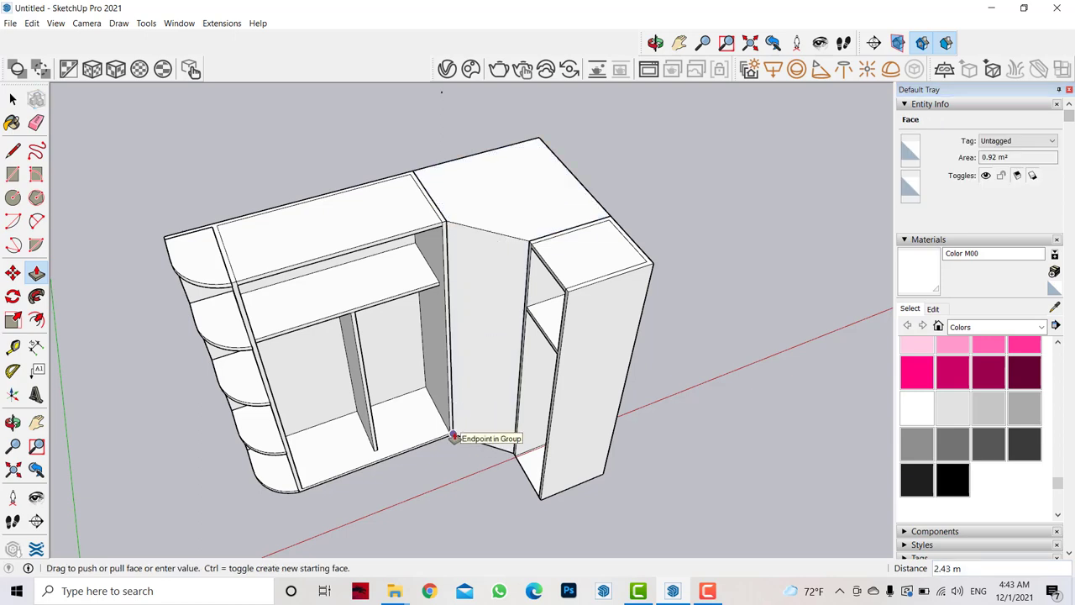
# Inset an outline on the narrow angled corner face and select its inner panel.
pyautogui.press('f')
pyautogui.click(487, 299)
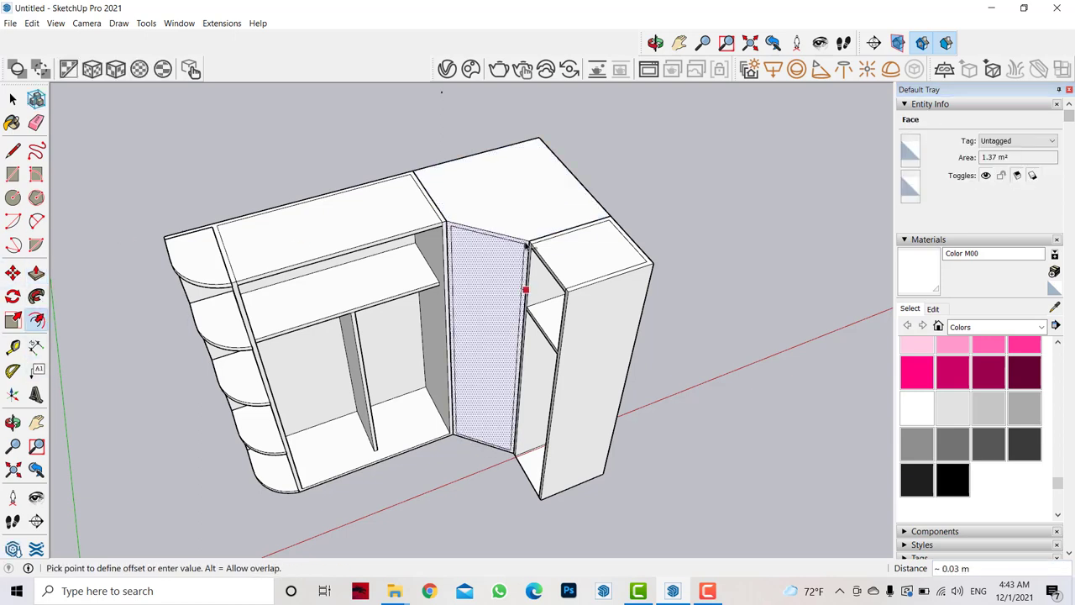
pyautogui.click(526, 245)
pyautogui.scroll(3, 499, 240)
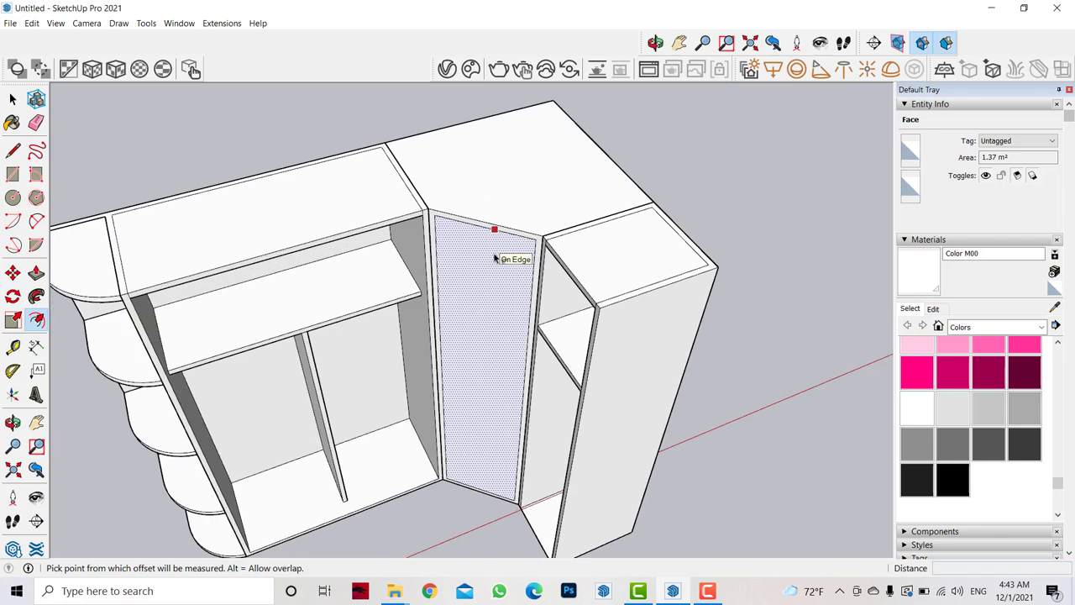
pyautogui.scroll(3, 496, 239)
pyautogui.press('space')
pyautogui.click(490, 238)
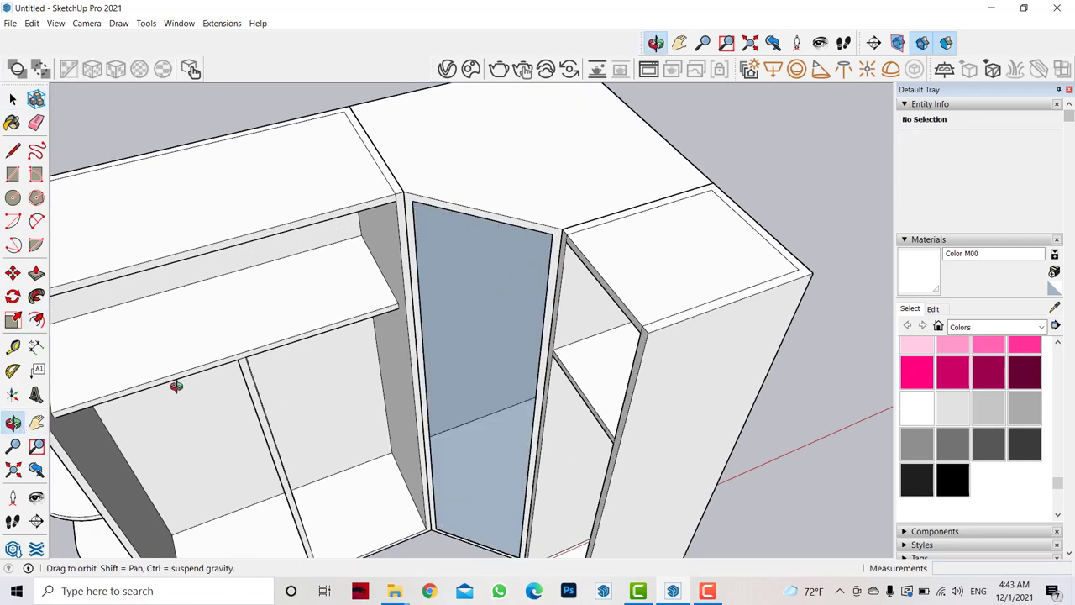
# Select the whole corner cabinet and paint its faces white with Color M00.
pyautogui.moveTo(443, 268); pyautogui.dragTo(463, 283, button='middle')
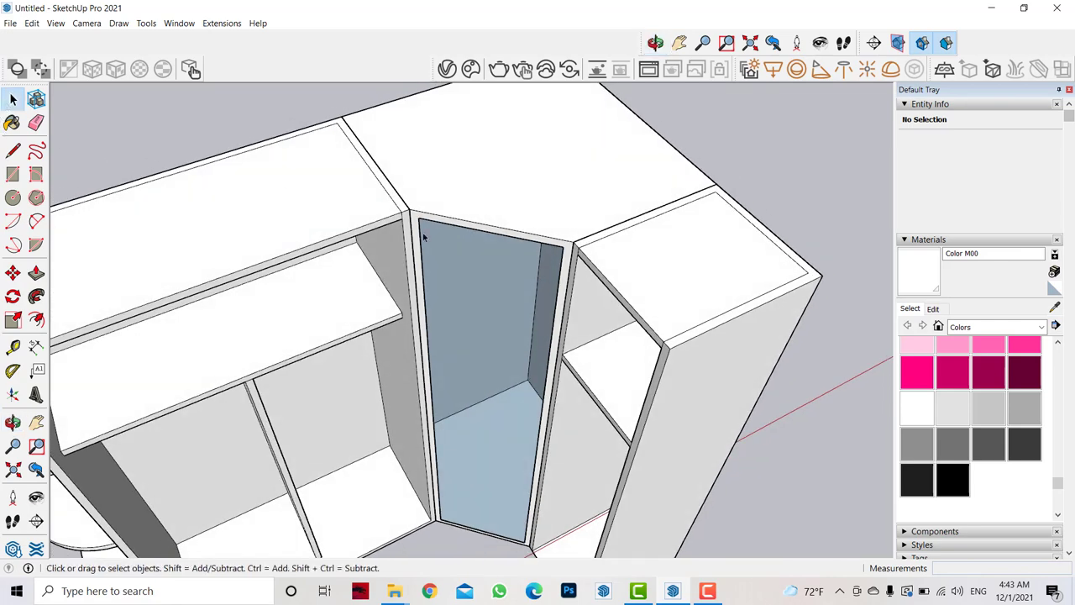
pyautogui.tripleClick(504, 286)
pyautogui.press('b')
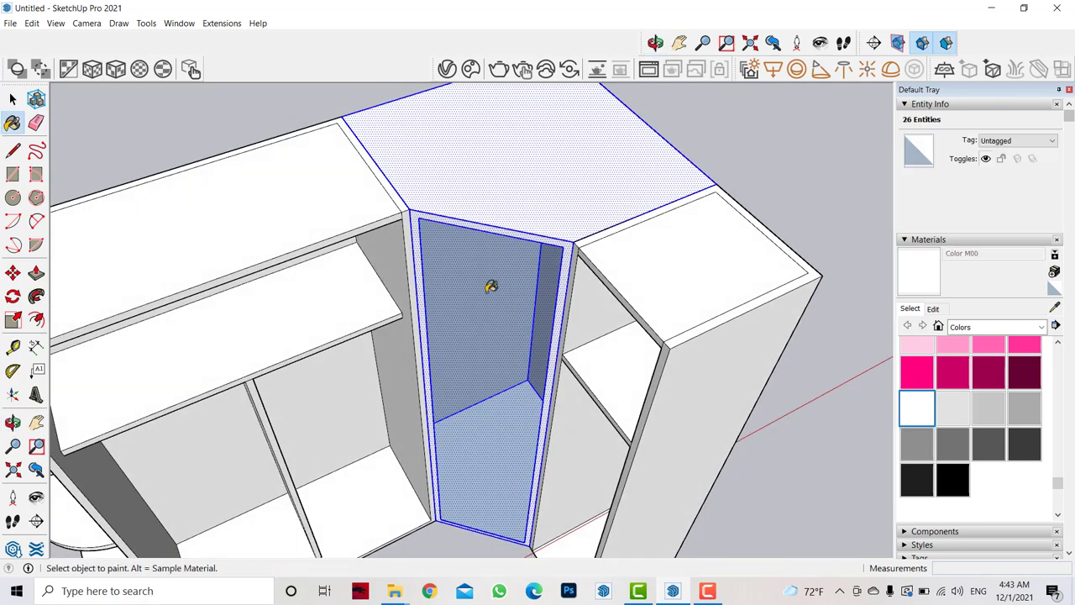
pyautogui.click(490, 286)
# Orbit out to view the wardrobe and select the corner cabinet's top face.
pyautogui.press('o')
pyautogui.moveTo(490, 285); pyautogui.dragTo(456, 257)
pyautogui.scroll(-3, 462, 252)
pyautogui.press('space')
pyautogui.scroll(3, 492, 173)
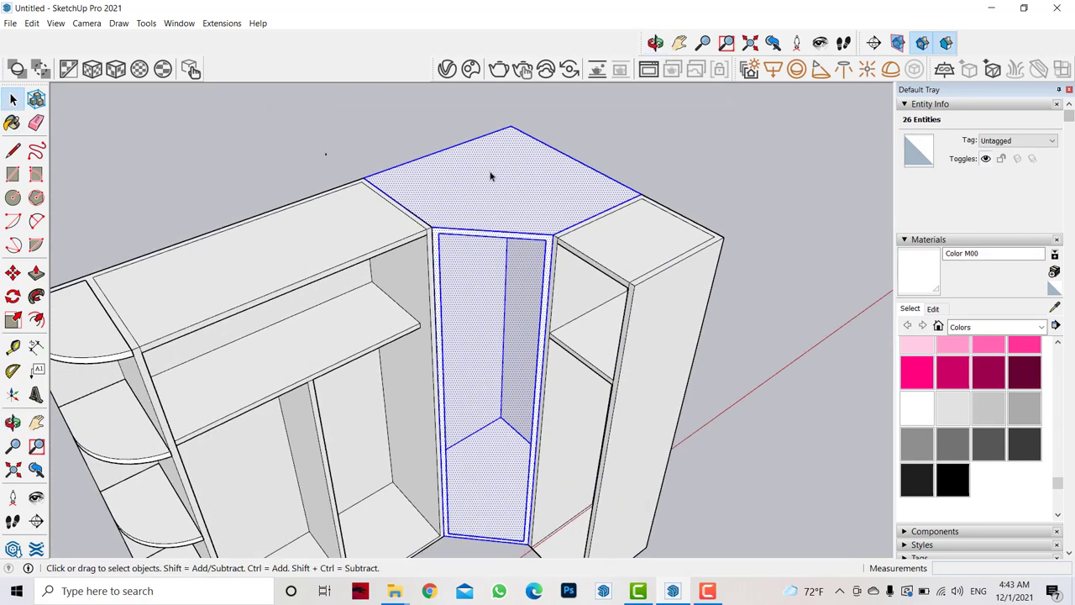
pyautogui.scroll(2, 492, 173)
pyautogui.click(487, 216)
# Copy the corner unit's top face down into the corner compartment.
pyautogui.press('q')
pyautogui.press('o')
pyautogui.moveTo(492, 367); pyautogui.dragTo(507, 188)
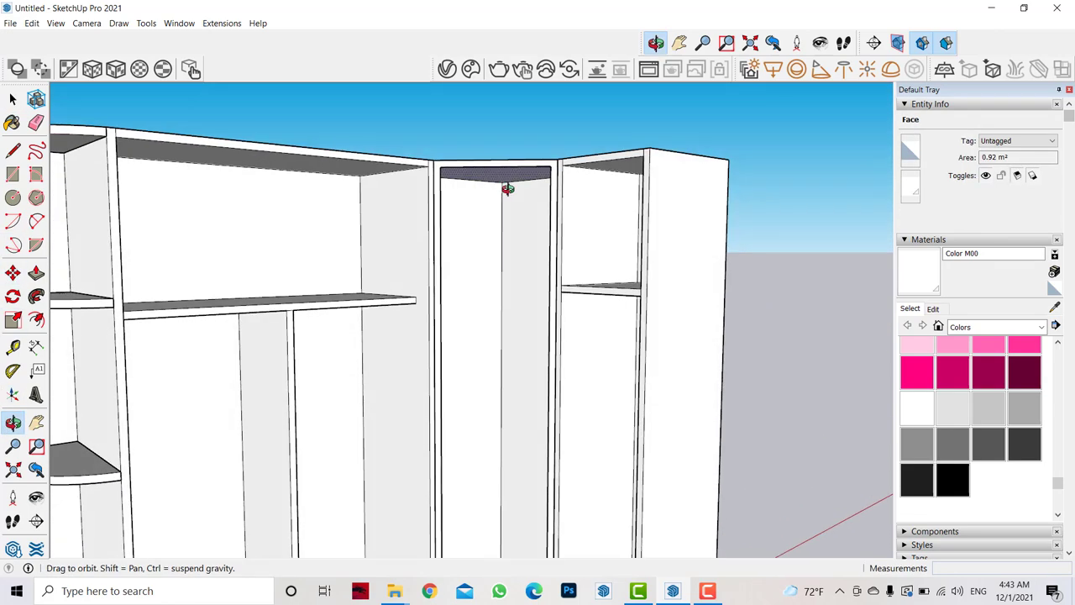
pyautogui.click(502, 182)
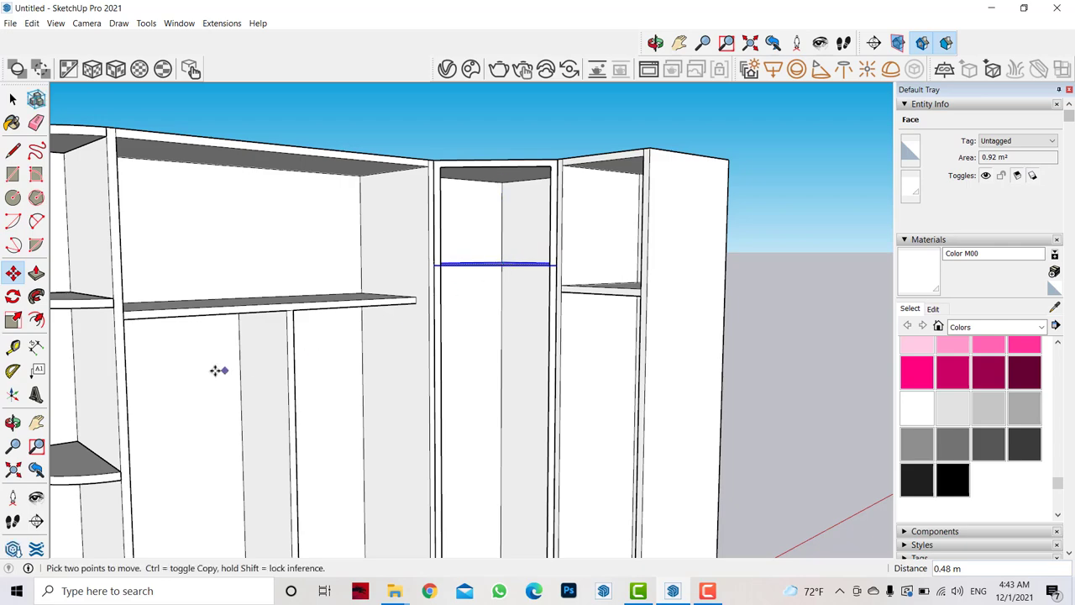
pyautogui.click(218, 370)
pyautogui.moveTo(420, 377); pyautogui.dragTo(401, 400, button='middle')
# Thicken the copied face into a 0.03 m shelf and select the corner unit.
pyautogui.press('p')
pyautogui.click(471, 256)
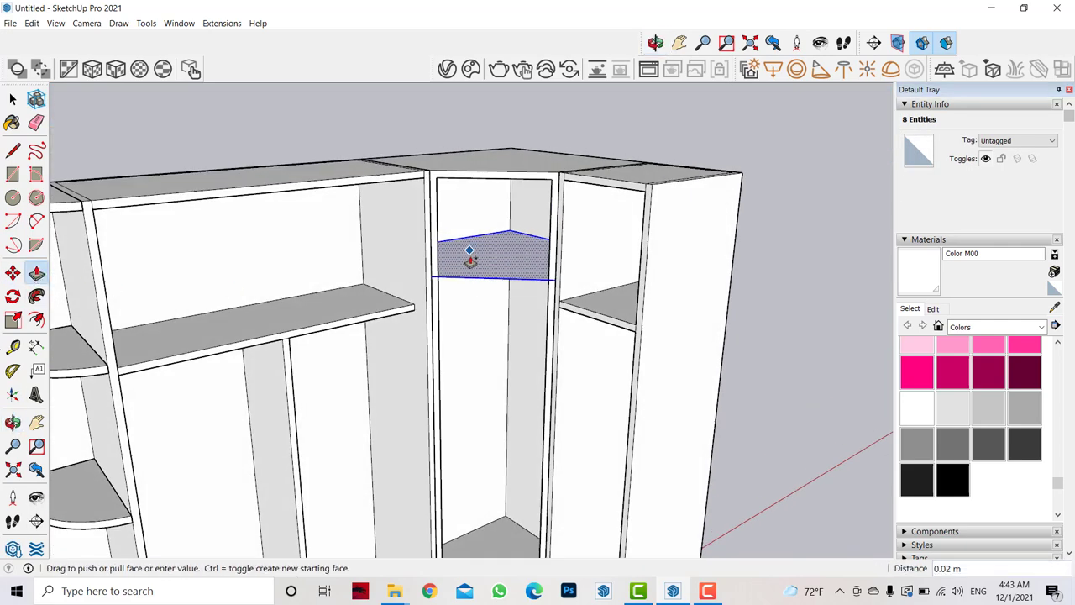
pyautogui.click(472, 260)
pyautogui.press('space')
pyautogui.click(470, 256)
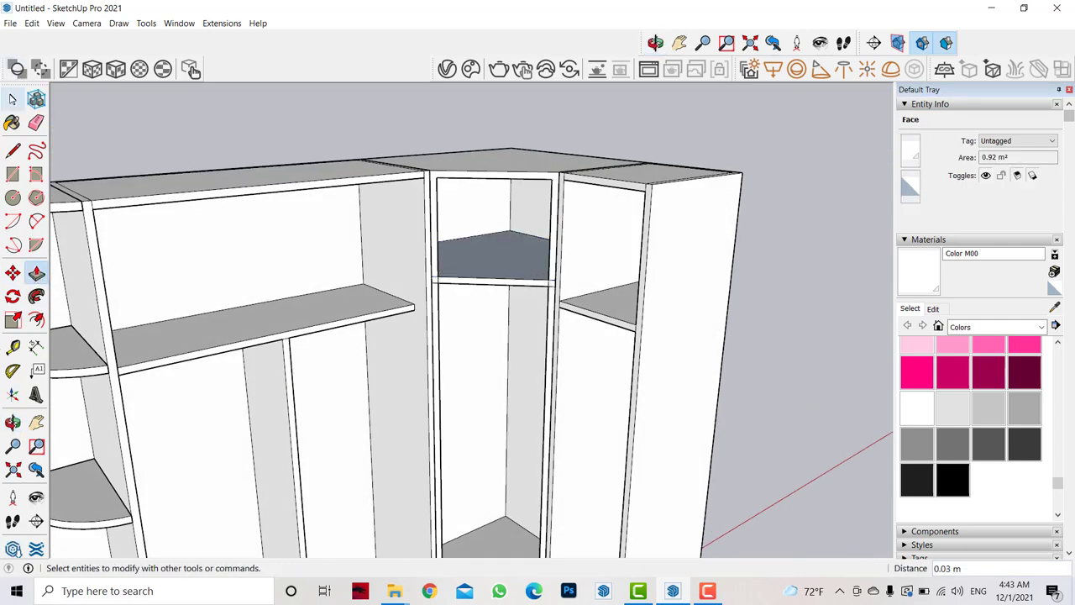
pyautogui.tripleClick(457, 264)
# Clear the selection and orbit around the whole wardrobe.
pyautogui.click(935, 401)
pyautogui.click(524, 263)
pyautogui.press('space')
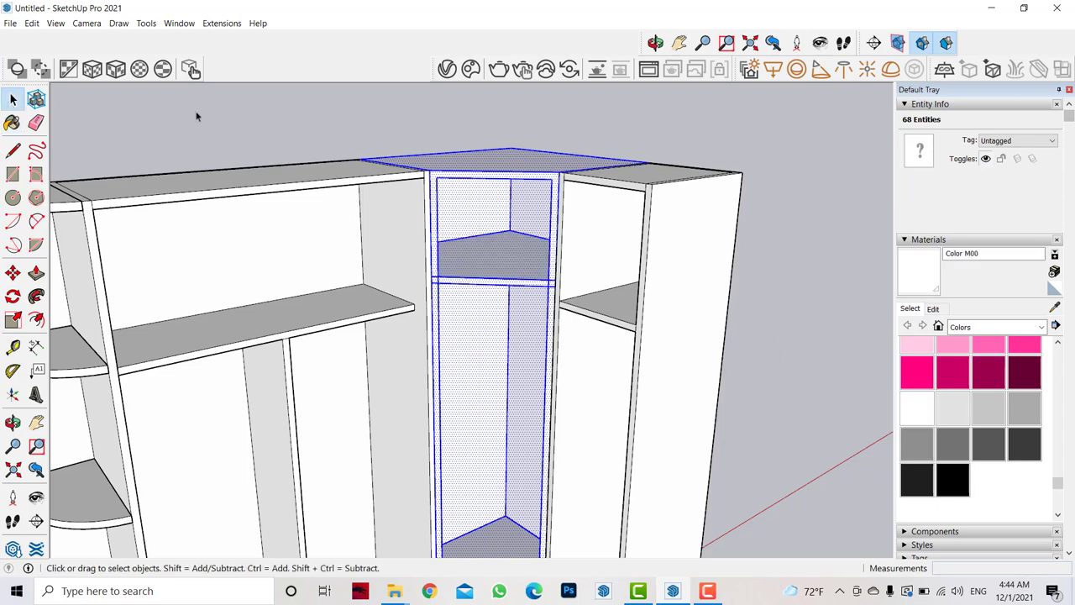
pyautogui.click(197, 113)
pyautogui.scroll(-3, 527, 208)
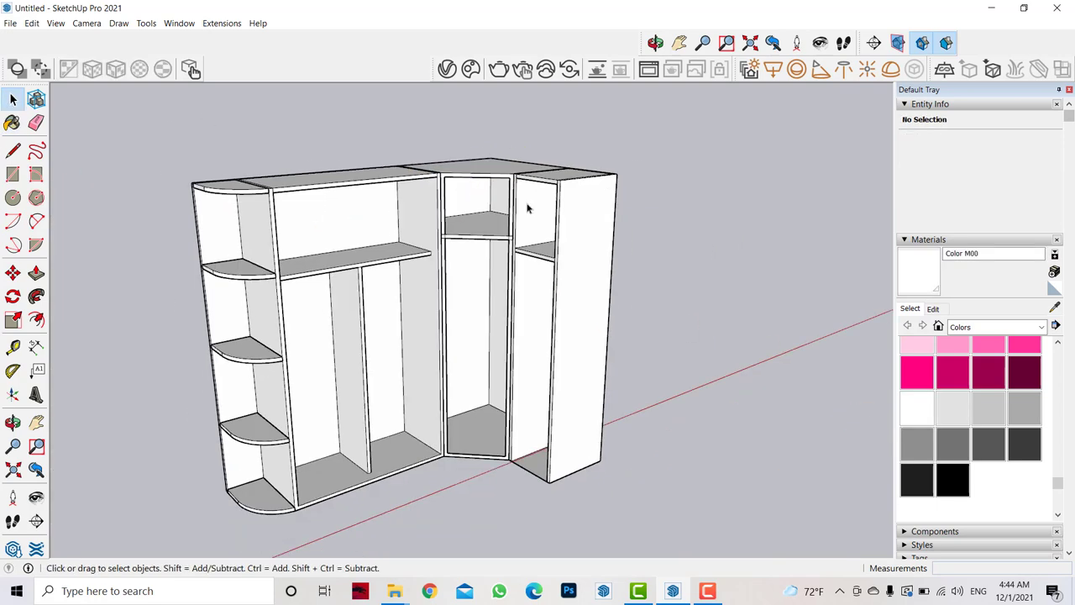
pyautogui.click(13, 422)
pyautogui.moveTo(360, 425)
pyautogui.mouseDown()
pyautogui.moveTo(319, 425)
pyautogui.moveTo(425, 437)
pyautogui.moveTo(433, 462)
pyautogui.mouseUp()
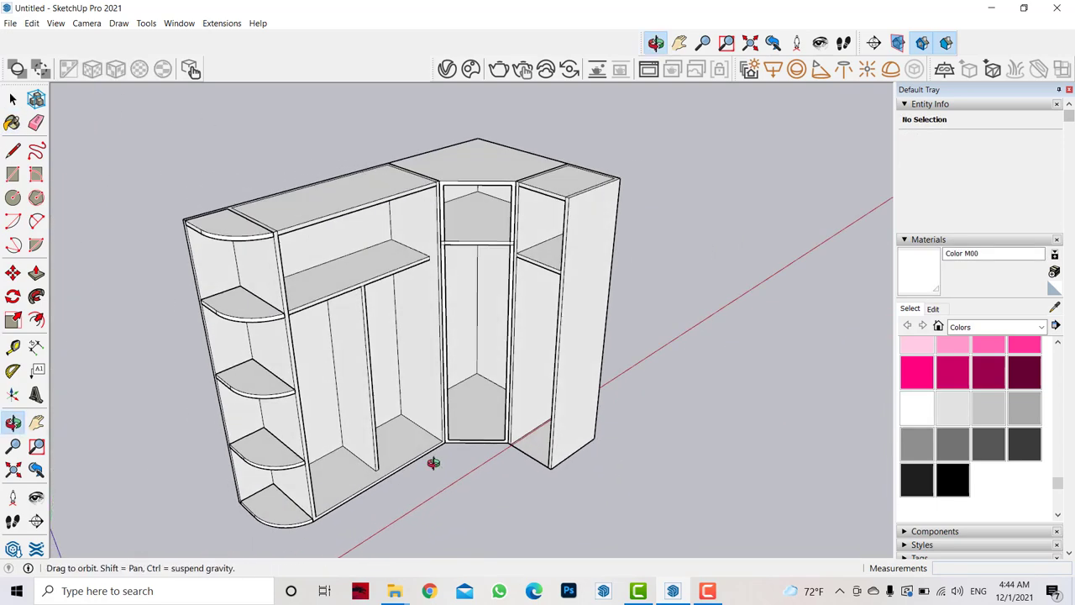
# Draw a small 0.39 × 0.30 m rectangle face in the corner compartment and select it.
pyautogui.scroll(5, 544, 362)
pyautogui.click(334, 337)
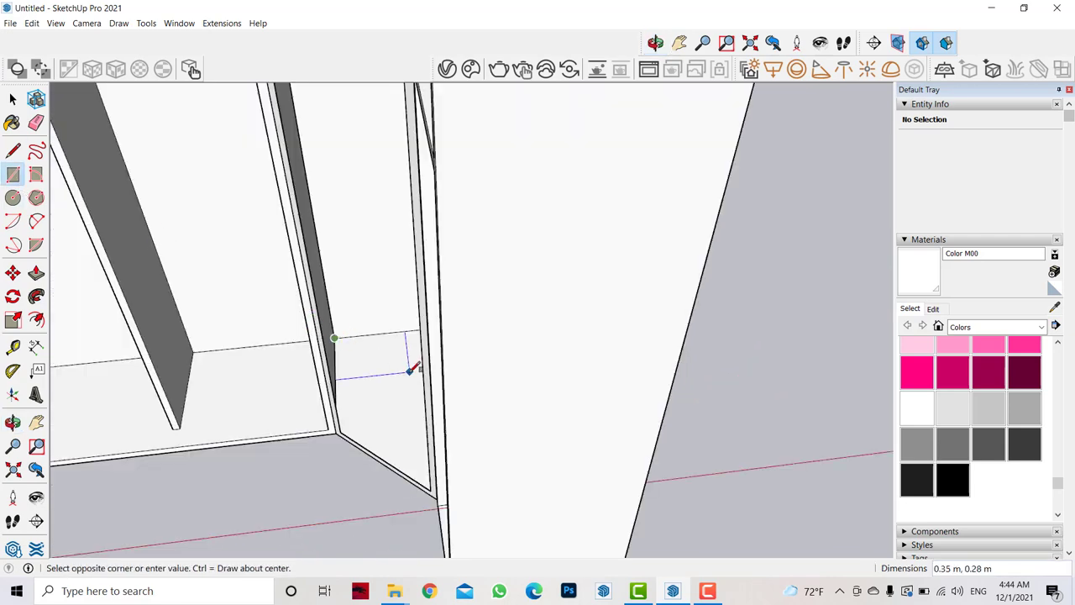
pyautogui.scroll(2, 419, 374)
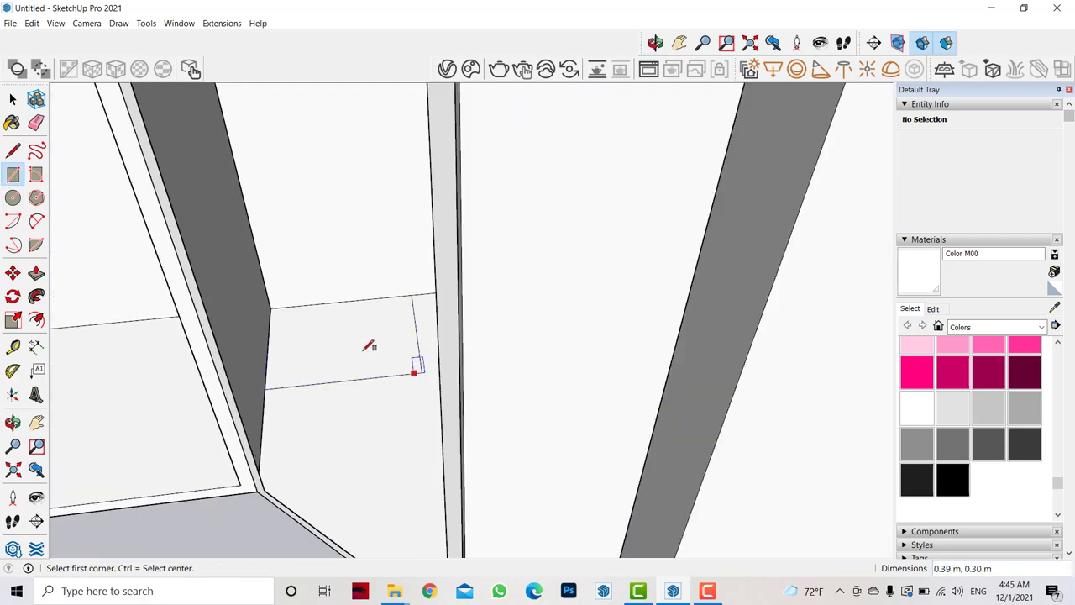
pyautogui.click(413, 372)
pyautogui.press('space')
pyautogui.click(295, 336)
pyautogui.scroll(-10, 257, 484)
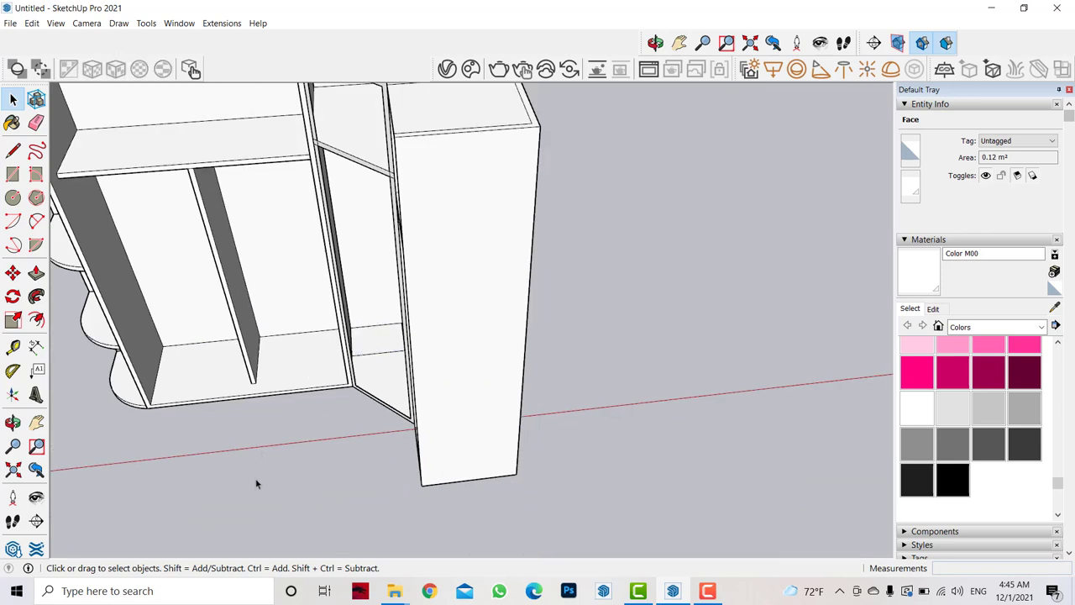
# Cut and paste the rectangle onto the ground in front, keeping it flat.
pyautogui.hotkey('ctrl', 'x')
pyautogui.hotkey('ctrl', 'v')
pyautogui.click(260, 489)
pyautogui.press('p')
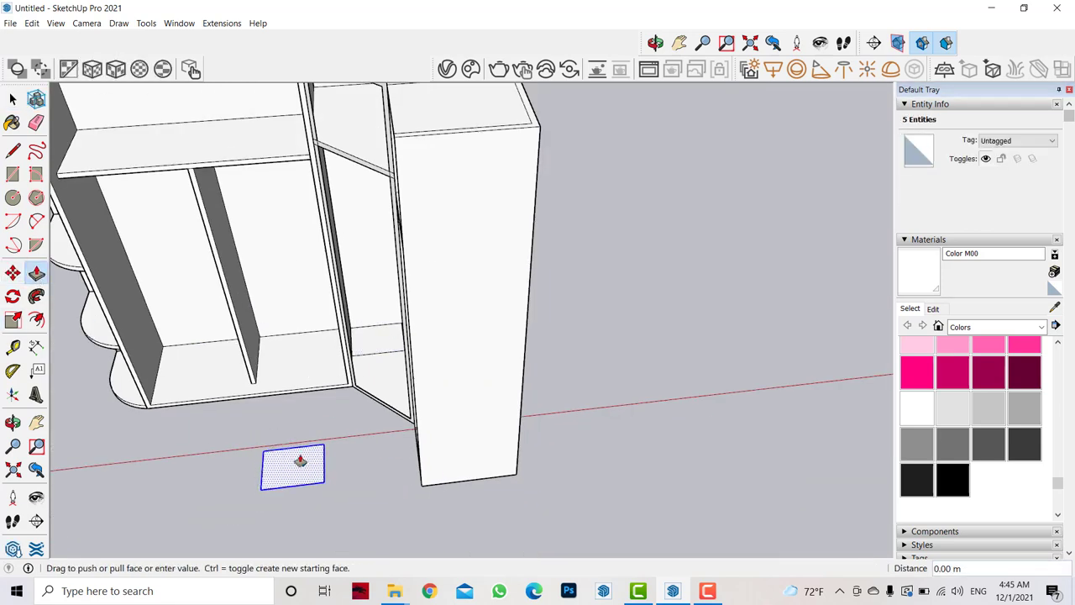
pyautogui.click(300, 461)
pyautogui.press('Escape')
# Group the flat panel and move it low against the corner compartment's side.
pyautogui.press('space')
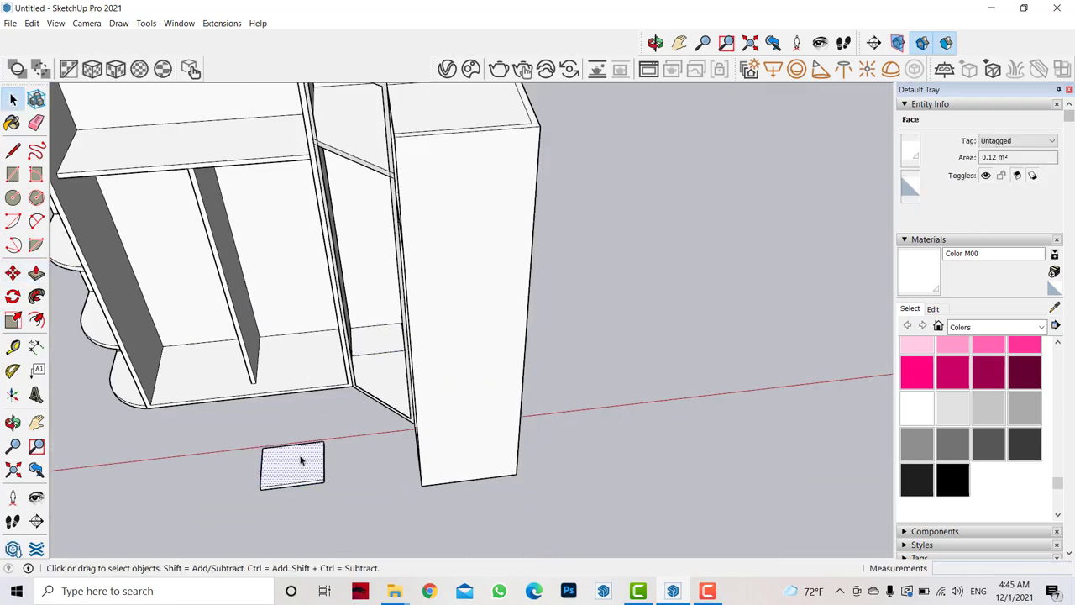
pyautogui.rightClick(301, 461)
pyautogui.click(361, 326)
pyautogui.press('m')
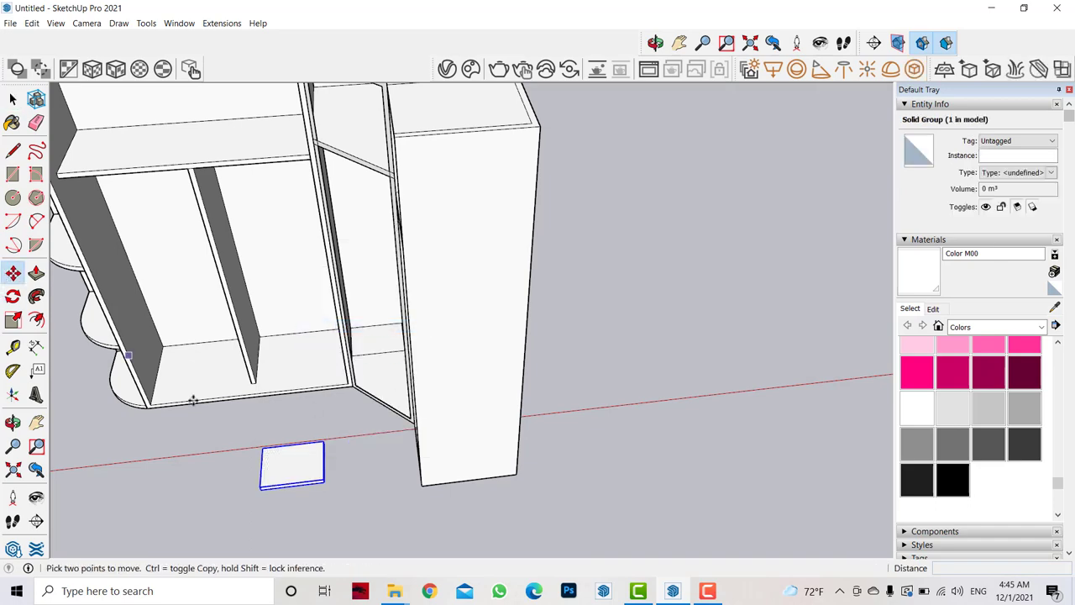
pyautogui.click(260, 447)
pyautogui.scroll(3, 372, 340)
pyautogui.scroll(3, 336, 311)
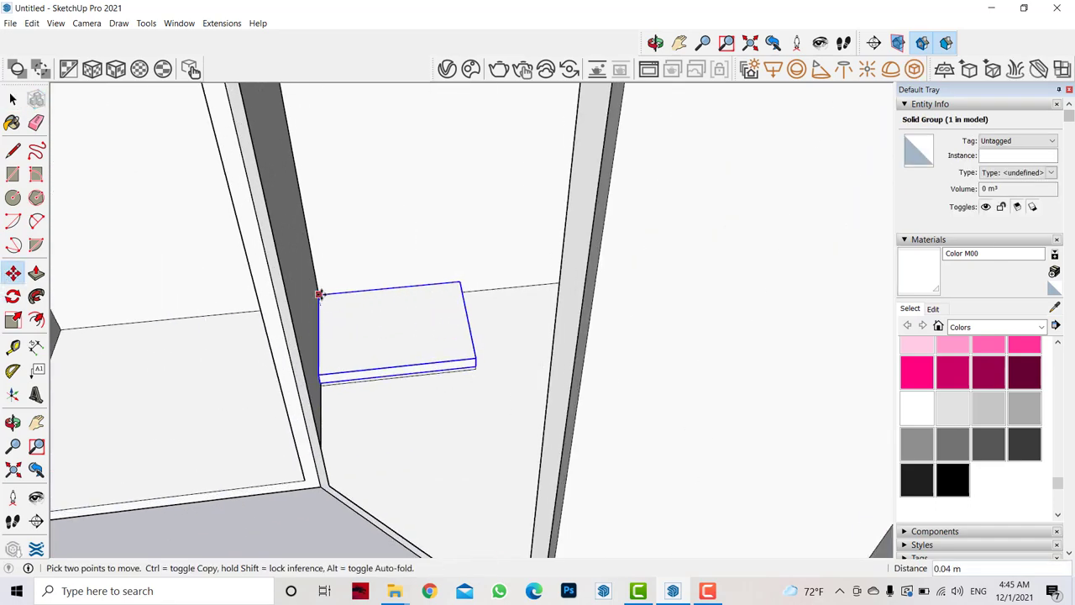
pyautogui.click(321, 386)
pyautogui.scroll(2, 320, 386)
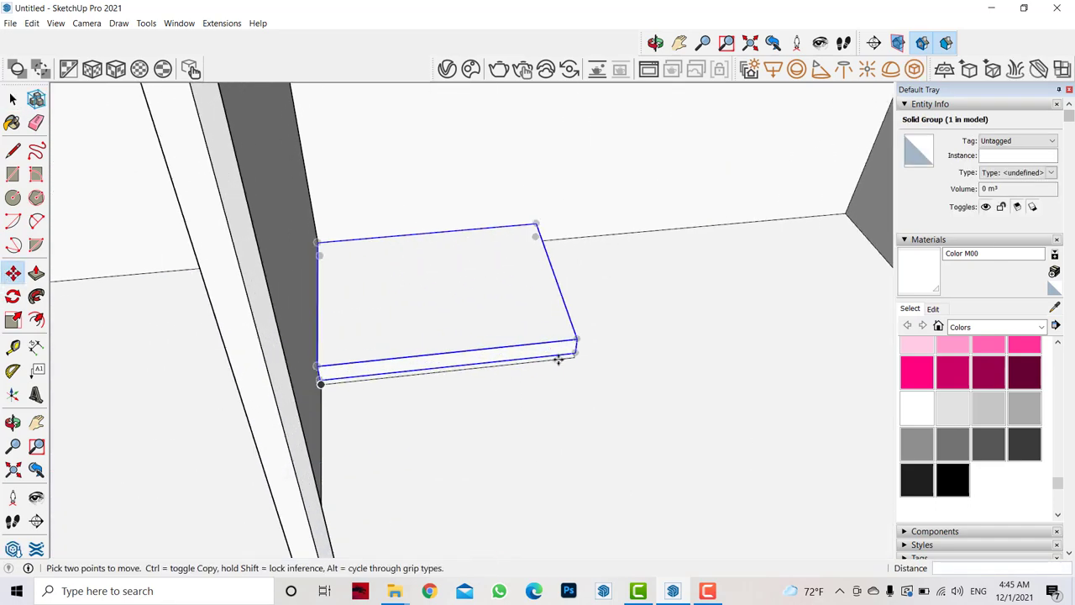
pyautogui.scroll(-3, 446, 379)
pyautogui.scroll(-4, 447, 379)
# Zoom in and divide the compartment's tall side edge into 3 equal parts.
pyautogui.press('o')
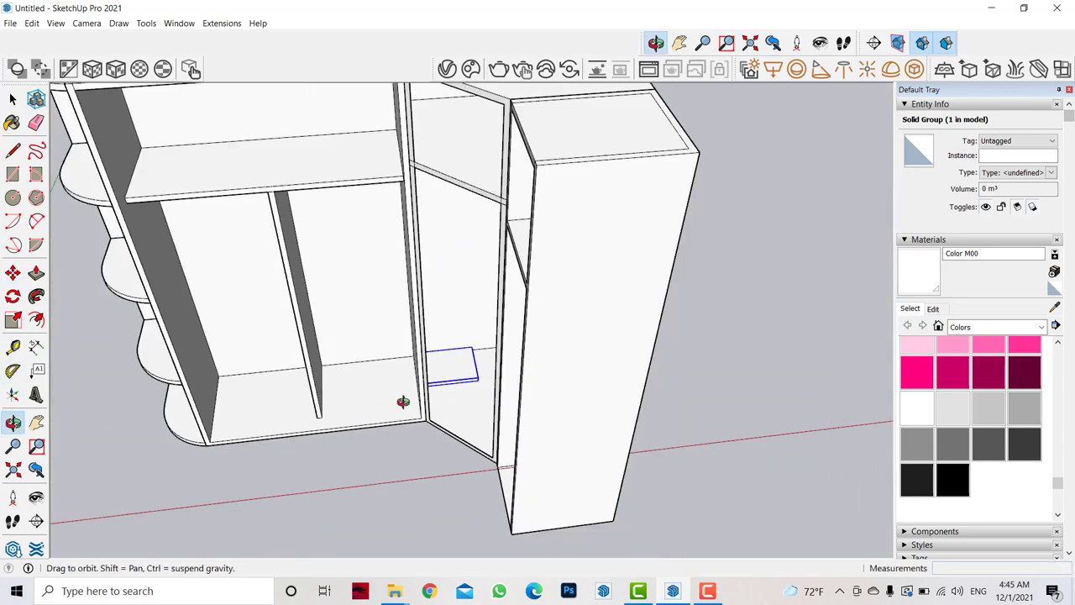
pyautogui.scroll(3, 403, 401)
pyautogui.scroll(2, 479, 344)
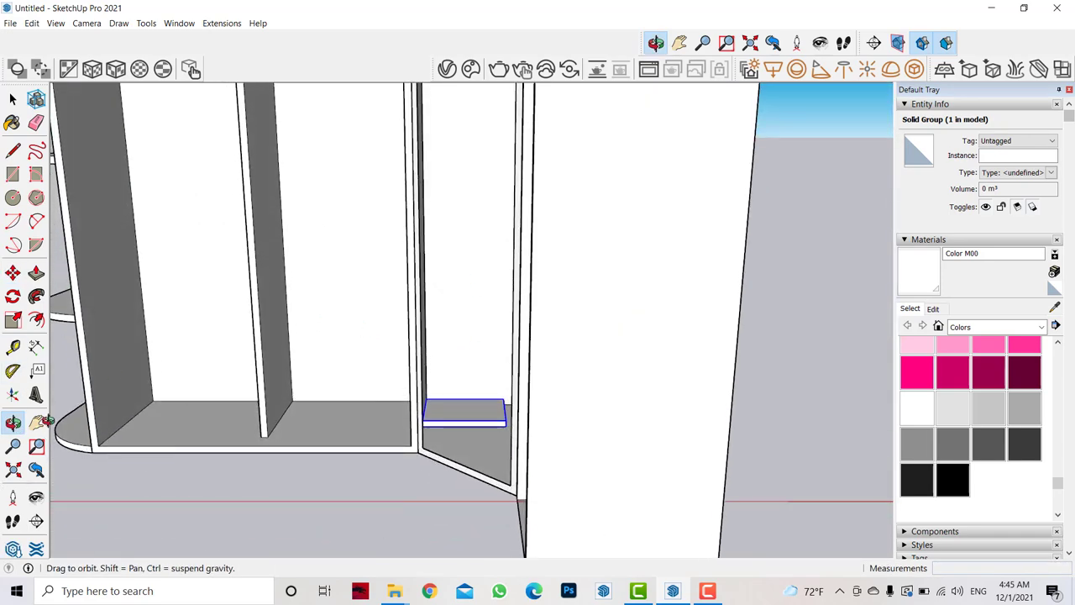
pyautogui.scroll(3, 499, 399)
pyautogui.scroll(2, 448, 401)
pyautogui.press('space')
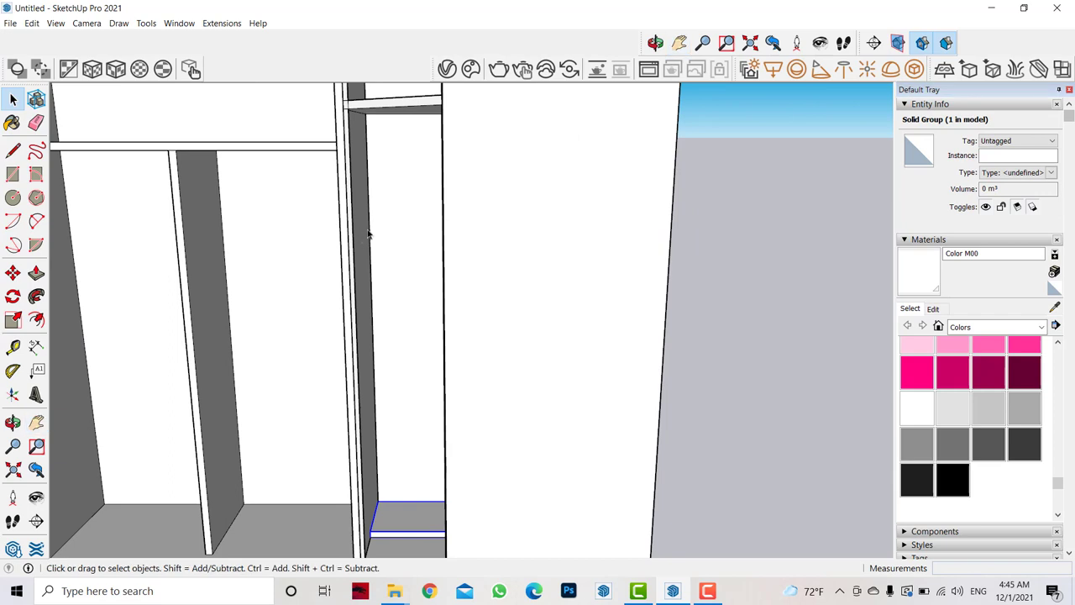
pyautogui.rightClick(370, 235)
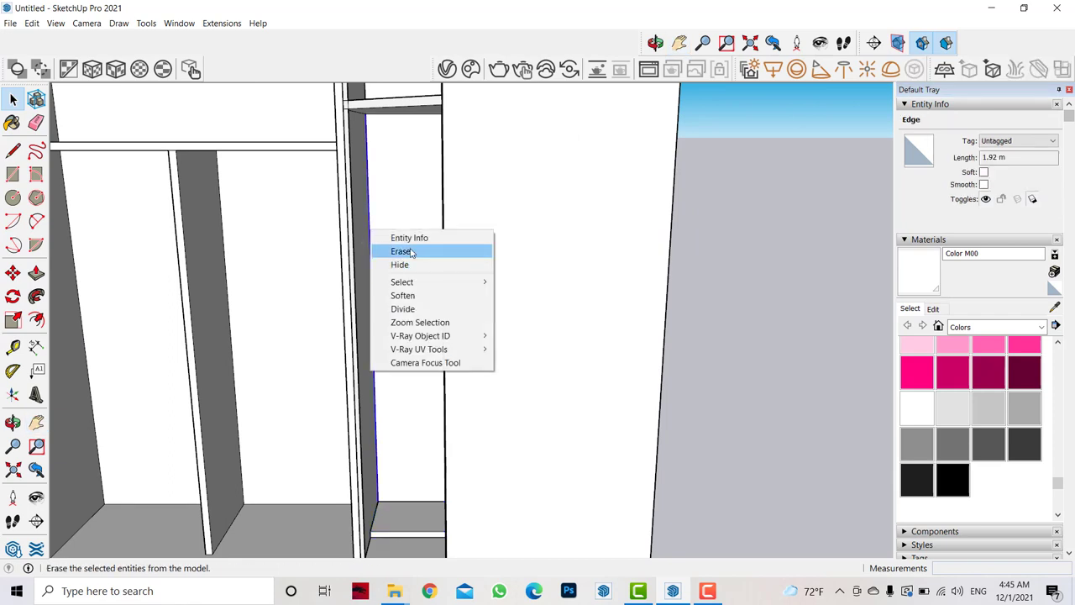
pyautogui.click(402, 308)
pyautogui.click(374, 243)
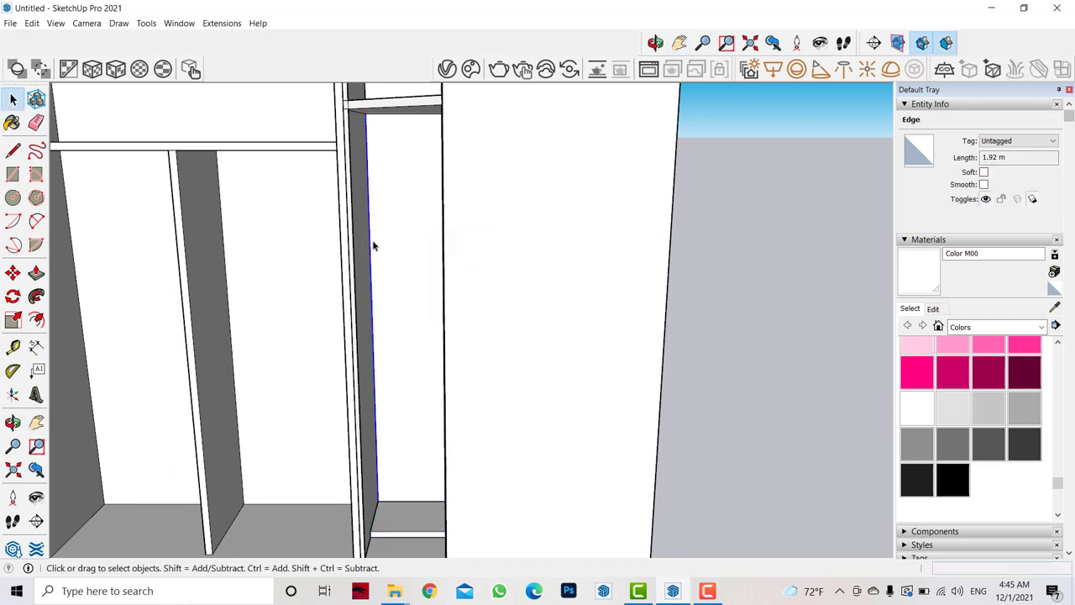
pyautogui.keyDown('ctrl'); pyautogui.click(378, 506); pyautogui.keyUp('ctrl')
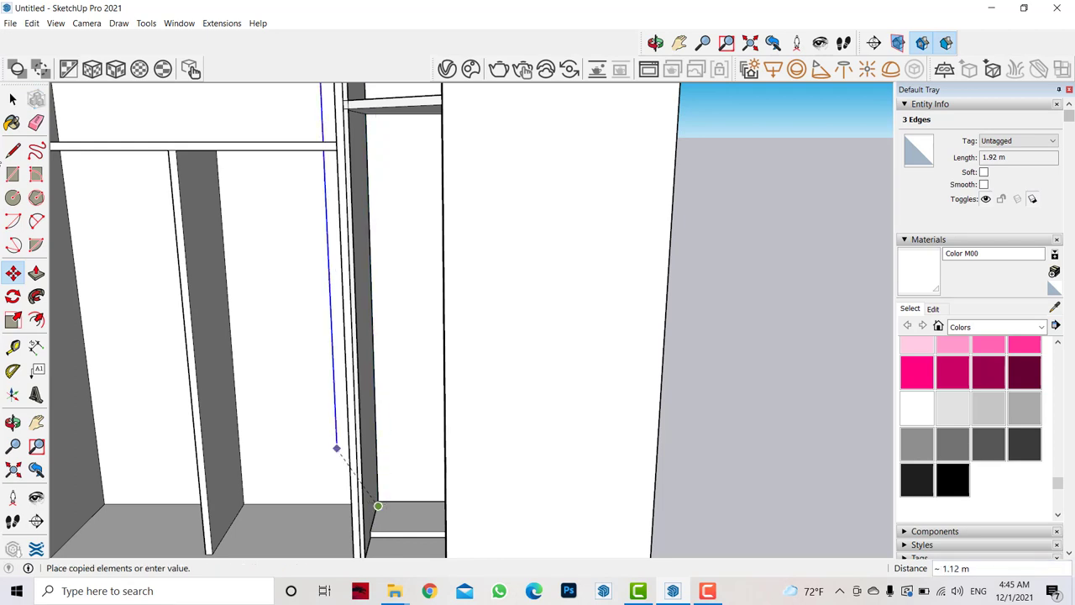
pyautogui.press('space')
# Copy the small shelf upward twice so three shelves stack up the side.
pyautogui.click(379, 500)
pyautogui.press('m')
pyautogui.keyDown('ctrl'); pyautogui.click(378, 505); pyautogui.keyUp('ctrl')
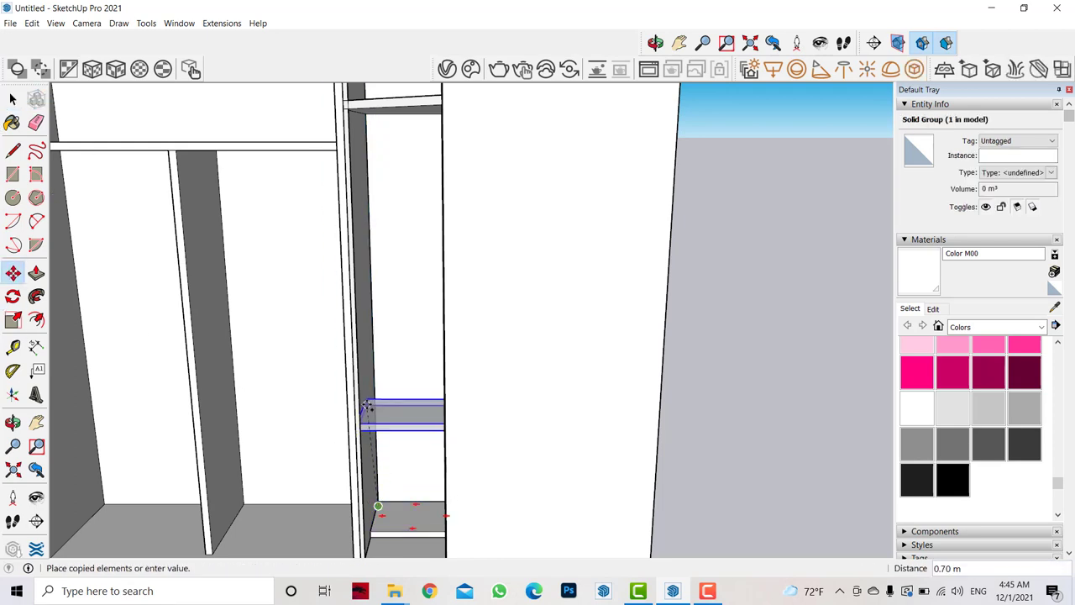
pyautogui.click(375, 379)
pyautogui.keyDown('ctrl'); pyautogui.click(373, 373); pyautogui.keyUp('ctrl')
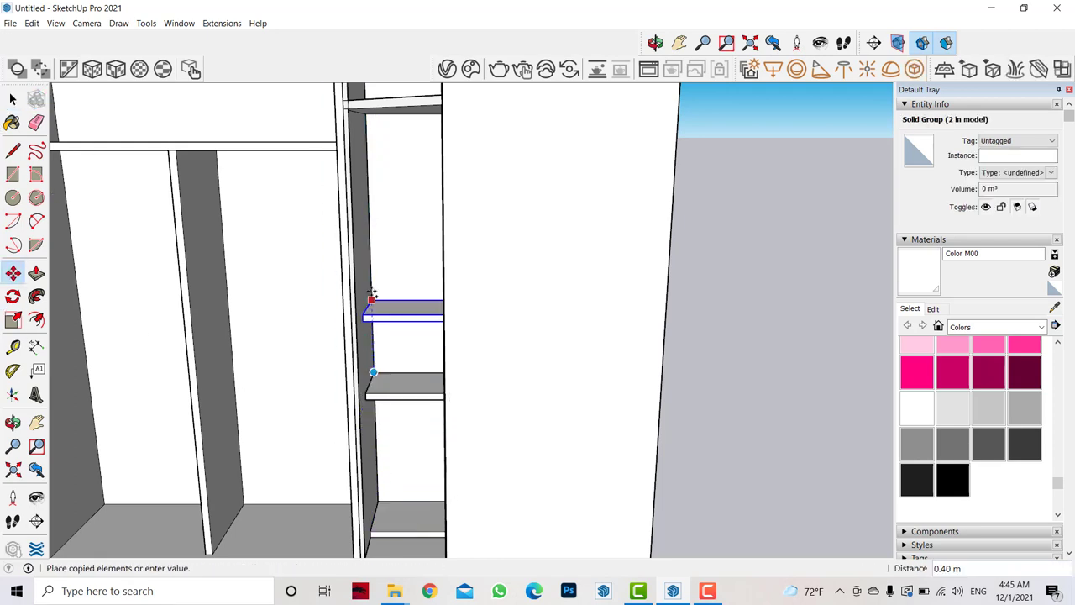
pyautogui.click(370, 253)
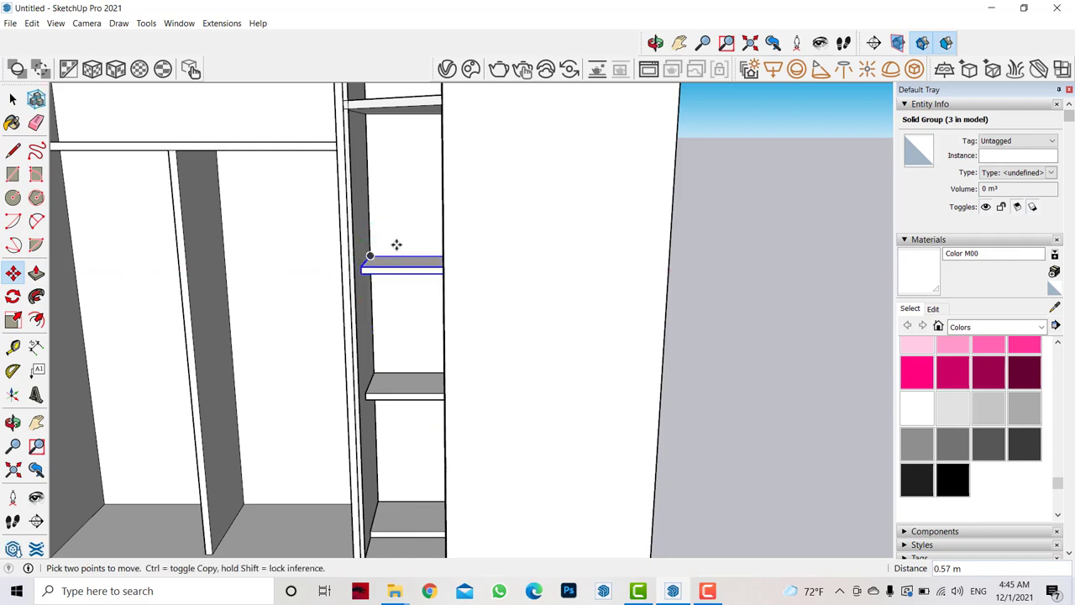
pyautogui.moveTo(370, 254)
pyautogui.mouseDown(button='middle')
pyautogui.moveTo(432, 324)
pyautogui.moveTo(329, 432)
pyautogui.moveTo(365, 397)
pyautogui.mouseUp(button='middle')
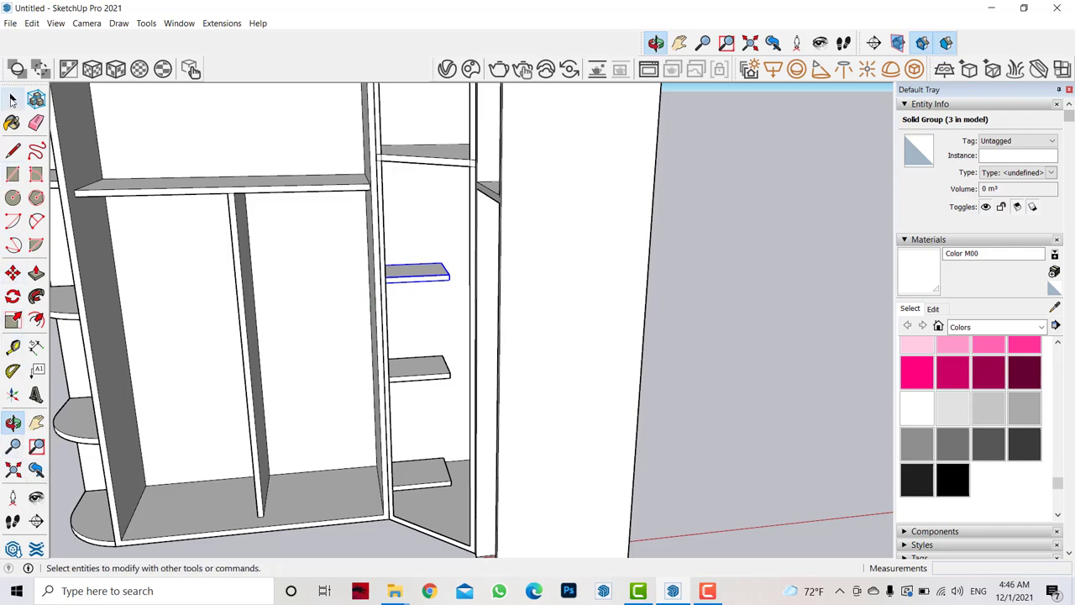
# Push/pull the lower shelf's end face to extend it slightly.
pyautogui.click(12, 99)
pyautogui.scroll(3, 511, 530)
pyautogui.scroll(3, 434, 463)
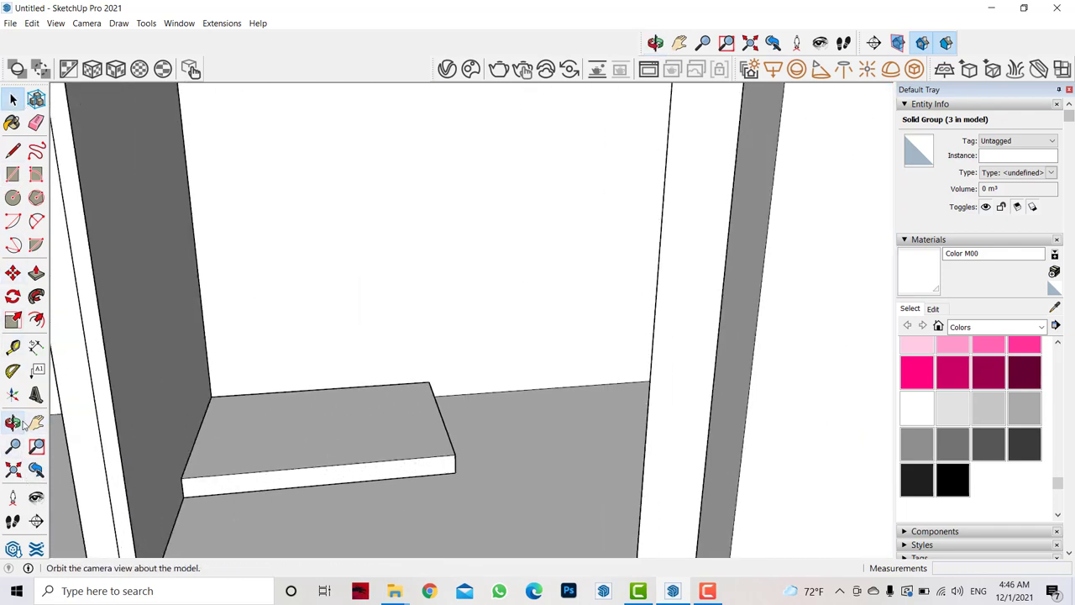
pyautogui.click(12, 422)
pyautogui.moveTo(502, 495); pyautogui.dragTo(422, 458)
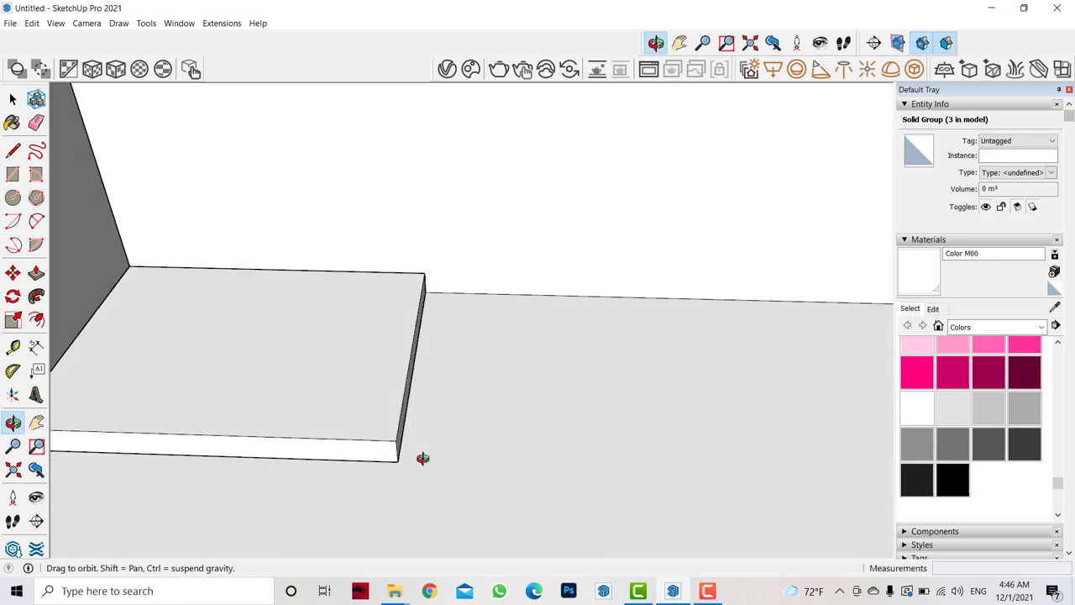
pyautogui.click(10, 174)
pyautogui.scroll(2, 396, 446)
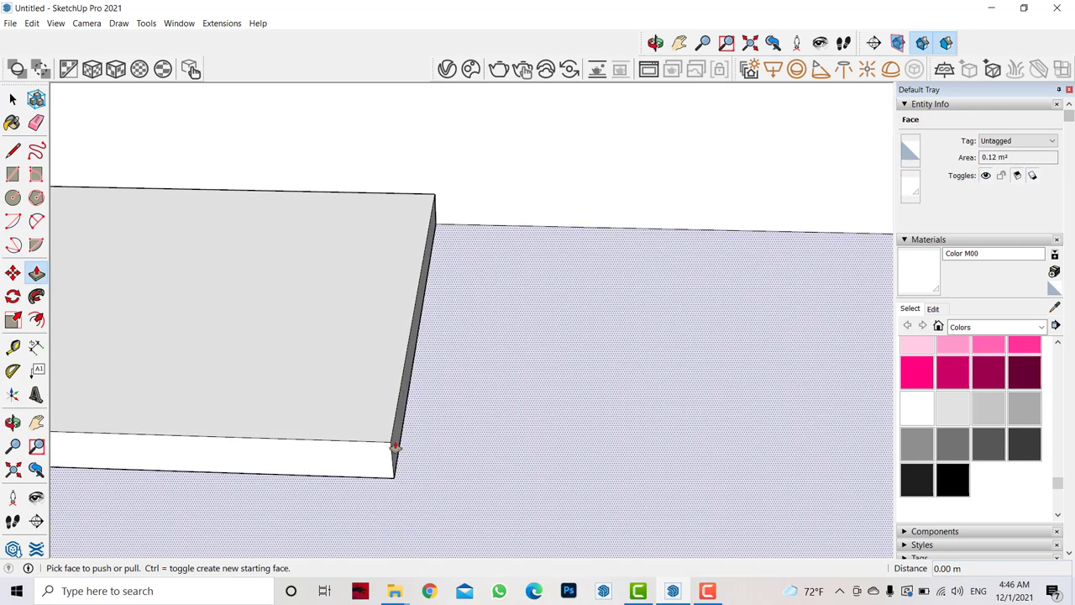
pyautogui.scroll(2, 396, 446)
pyautogui.click(12, 99)
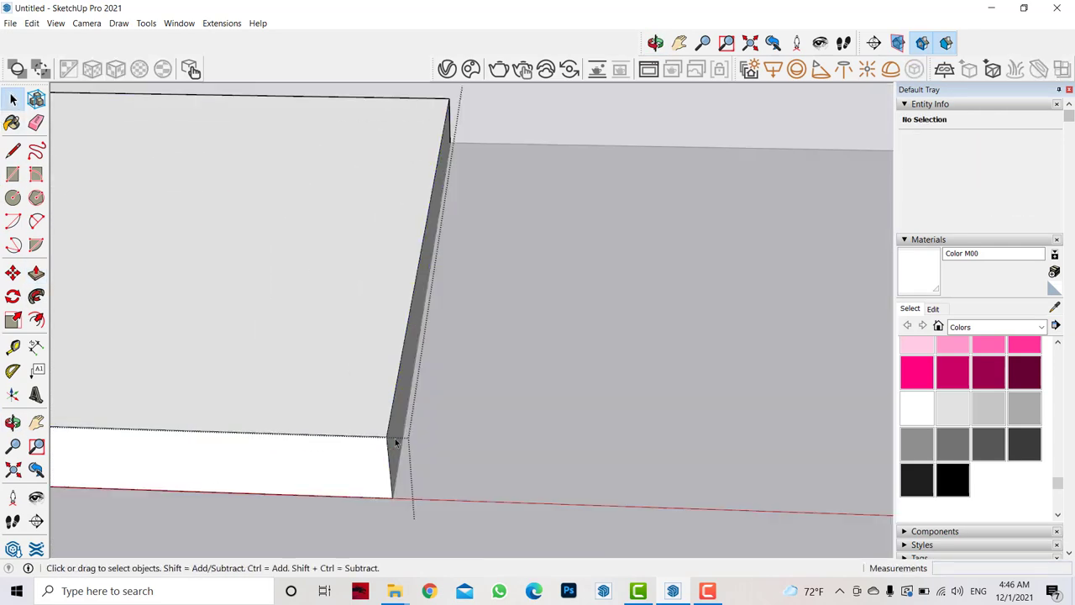
pyautogui.click(36, 273)
pyautogui.click(398, 430)
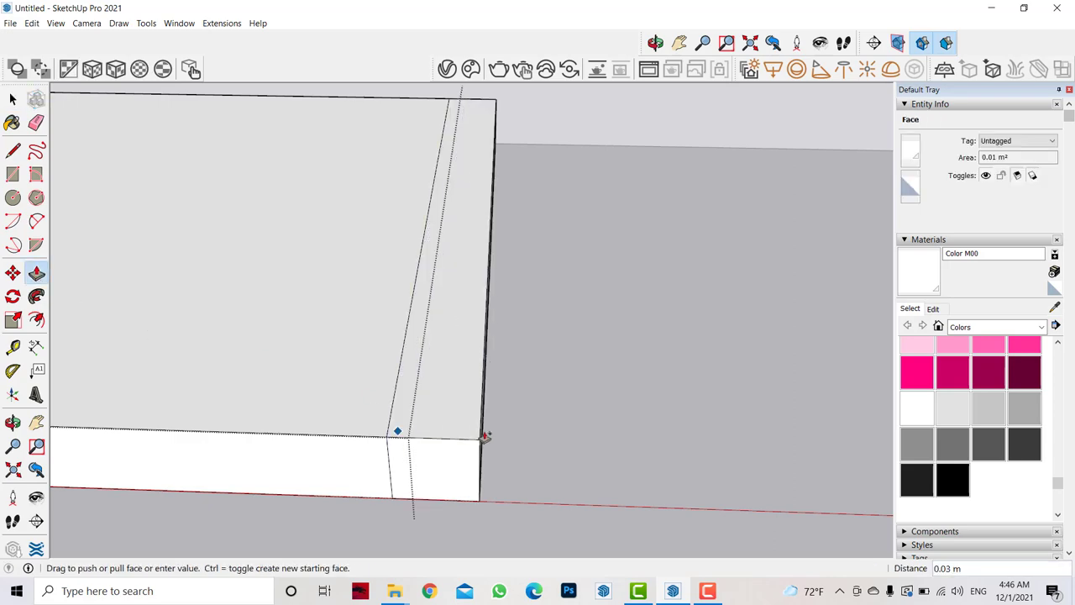
pyautogui.click(486, 437)
pyautogui.scroll(-3, 728, 425)
pyautogui.scroll(-3, 732, 425)
pyautogui.scroll(-2, 739, 427)
pyautogui.press('space')
# From a low front view, open the corner section's bottom shelf for editing.
pyautogui.scroll(3, 167, 240)
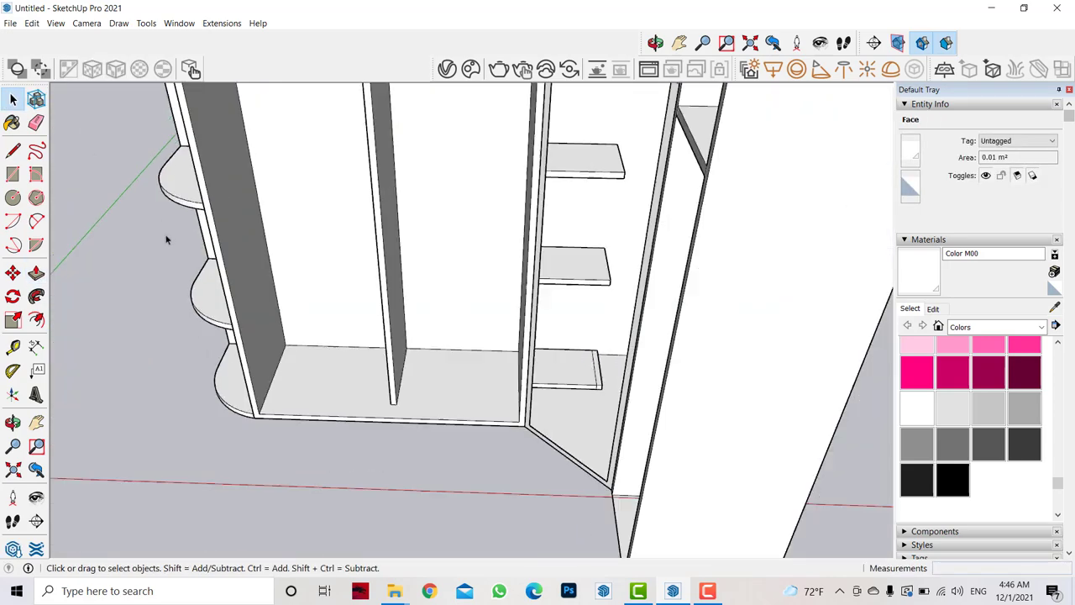
pyautogui.scroll(-3, 166, 240)
pyautogui.click(13, 423)
pyautogui.moveTo(398, 300)
pyautogui.mouseDown()
pyautogui.moveTo(456, 288)
pyautogui.moveTo(135, 399)
pyautogui.mouseUp()
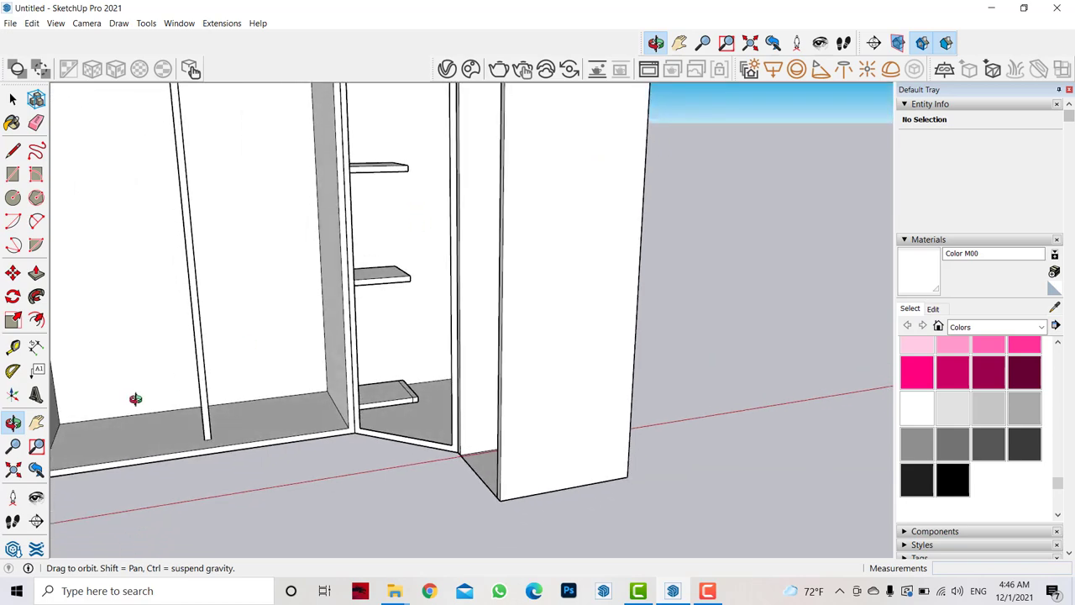
pyautogui.scroll(2, 345, 508)
pyautogui.scroll(2, 344, 509)
pyautogui.press('space')
pyautogui.scroll(2, 442, 427)
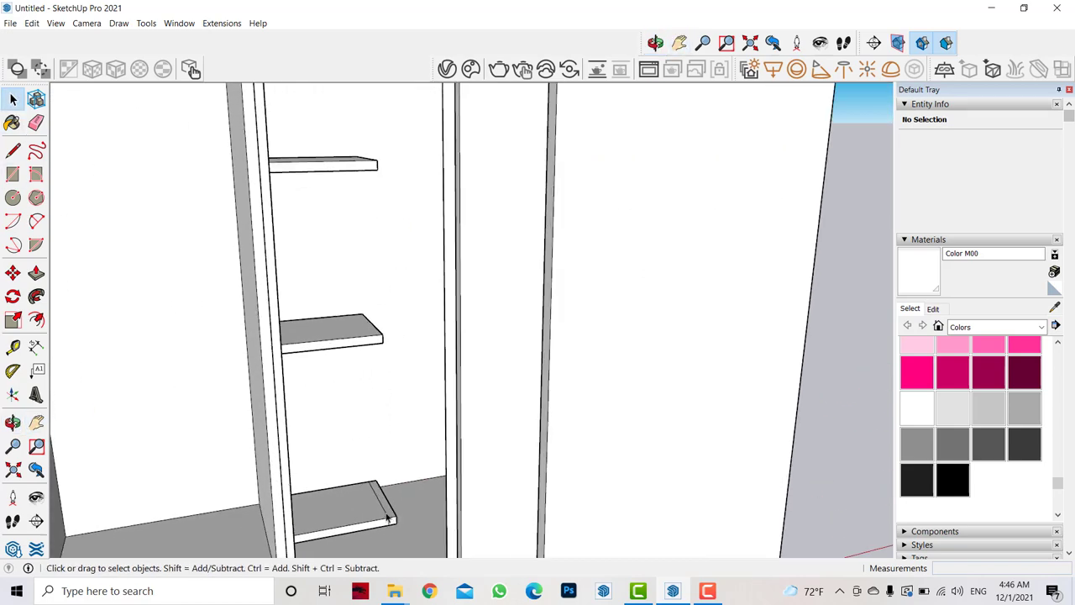
pyautogui.click(387, 517)
pyautogui.scroll(-1, 387, 517)
pyautogui.doubleClick(388, 516)
pyautogui.scroll(-2, 389, 514)
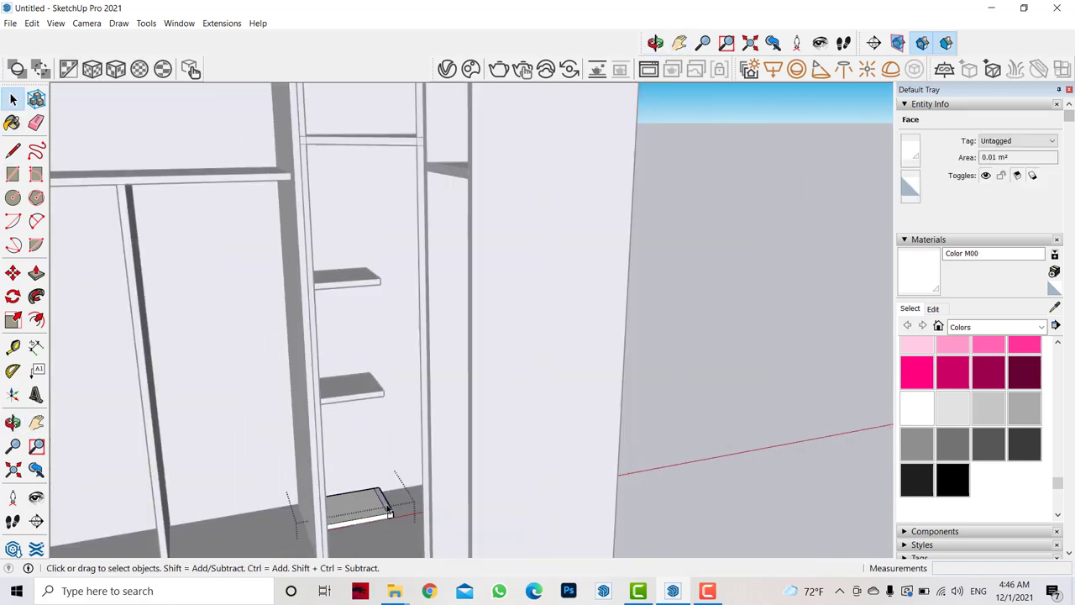
# Pull the shelf's end face up 1.91 m into a tall divider board.
pyautogui.click(36, 273)
pyautogui.click(382, 501)
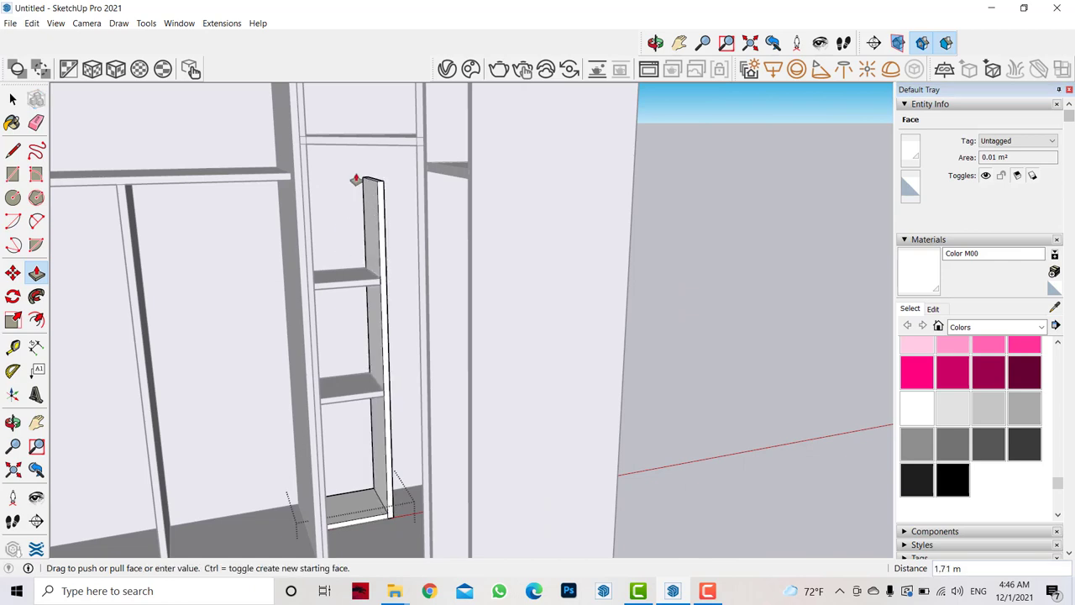
pyautogui.click(376, 141)
pyautogui.scroll(-3, 376, 141)
pyautogui.scroll(-2, 377, 141)
pyautogui.press('space')
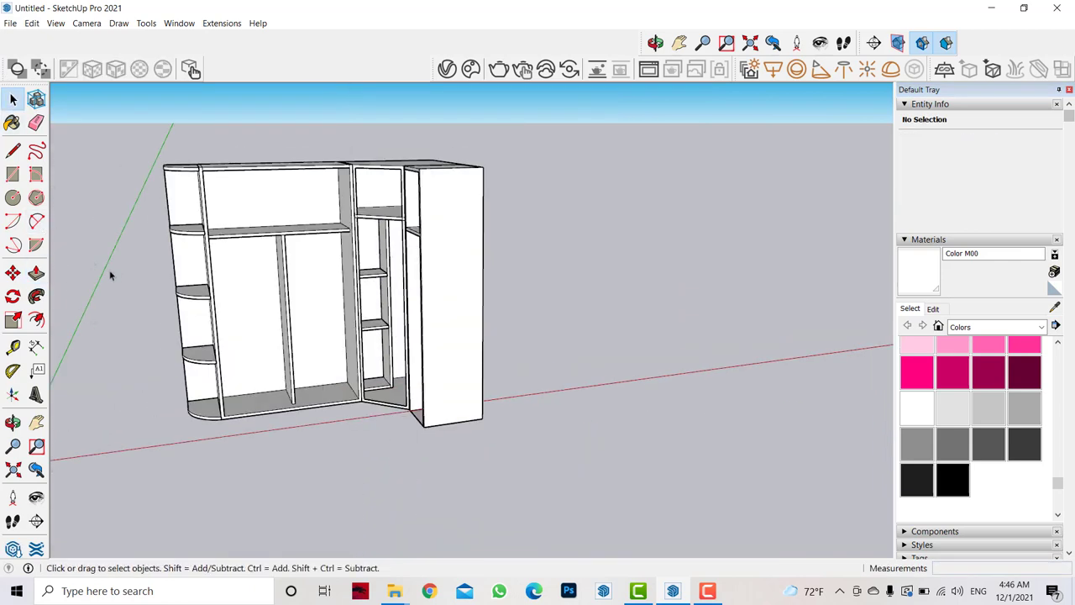
pyautogui.moveTo(109, 275); pyautogui.dragTo(168, 278, button='middle')
# Draw a small circle on the ground beside the wardrobe.
pyautogui.click(12, 423)
pyautogui.moveTo(242, 283); pyautogui.dragTo(289, 360)
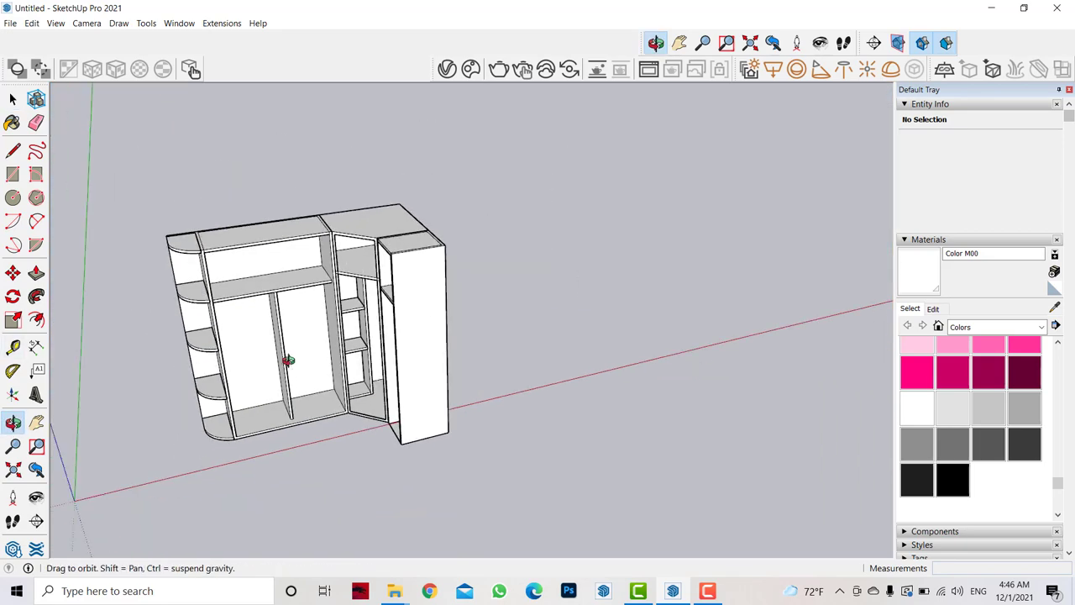
pyautogui.scroll(-3, 252, 480)
pyautogui.scroll(5, 240, 492)
pyautogui.scroll(2, 240, 492)
pyautogui.press('c')
pyautogui.scroll(1, 292, 368)
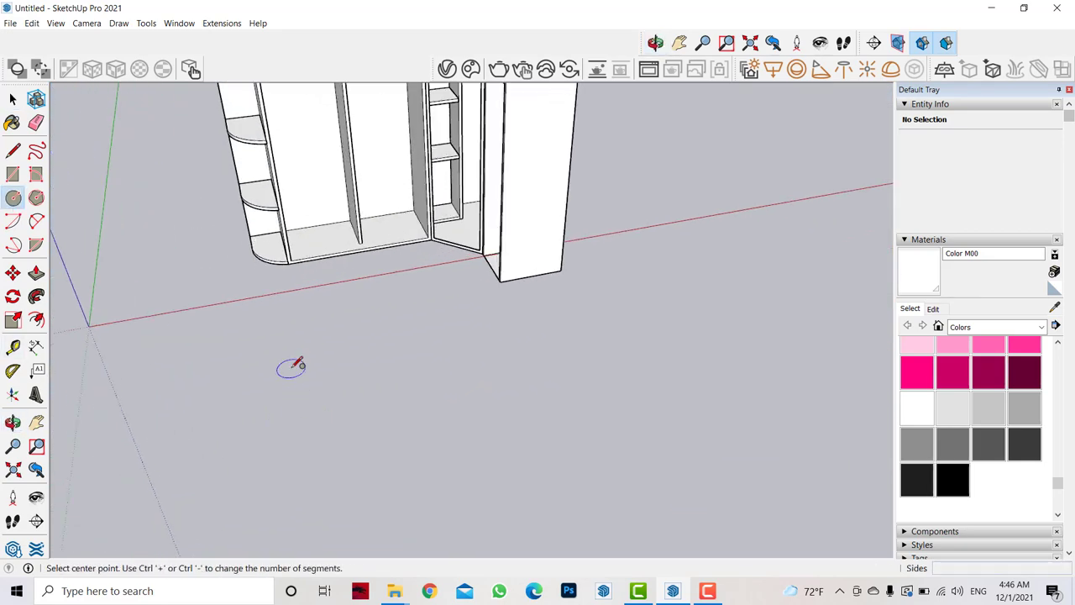
pyautogui.scroll(2, 298, 368)
pyautogui.click(311, 372)
pyautogui.click(313, 373)
pyautogui.scroll(2, 326, 377)
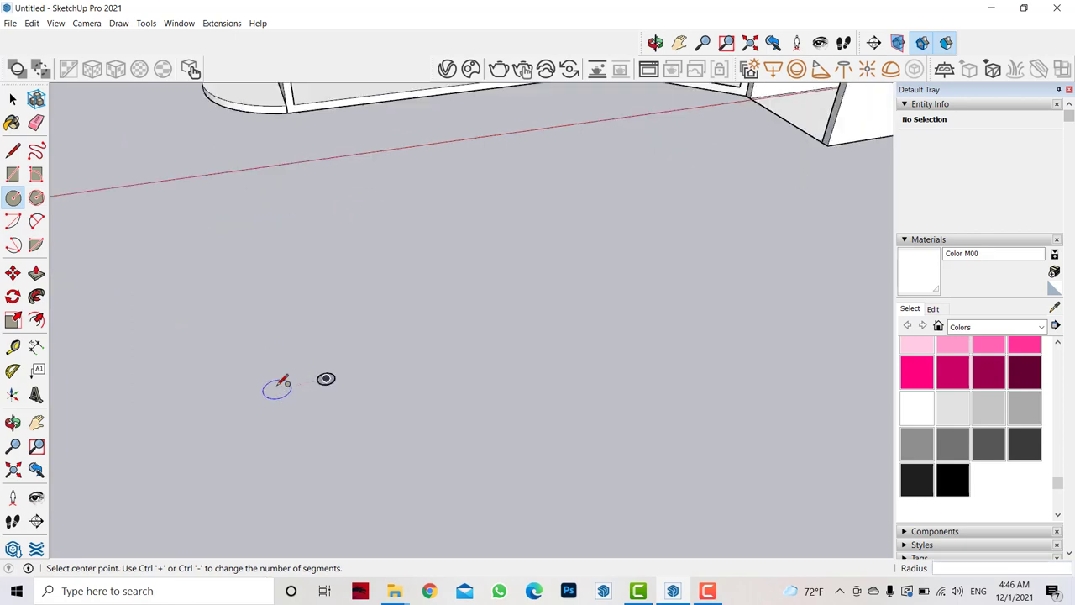
pyautogui.scroll(2, 327, 377)
pyautogui.scroll(2, 353, 387)
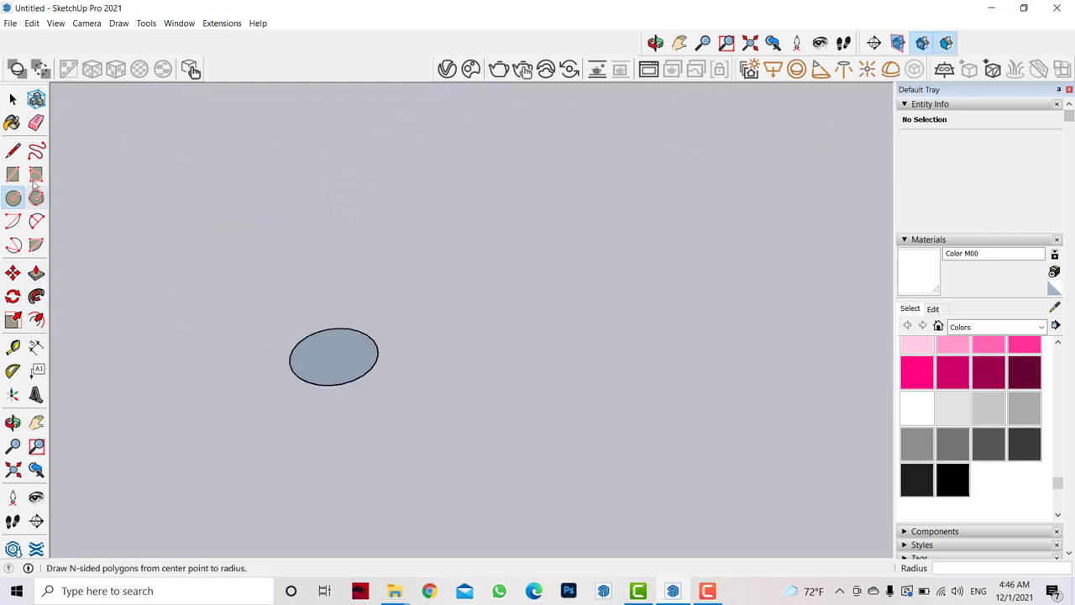
# Change the circle's segment count in Entity Info.
pyautogui.click(36, 319)
pyautogui.press('space')
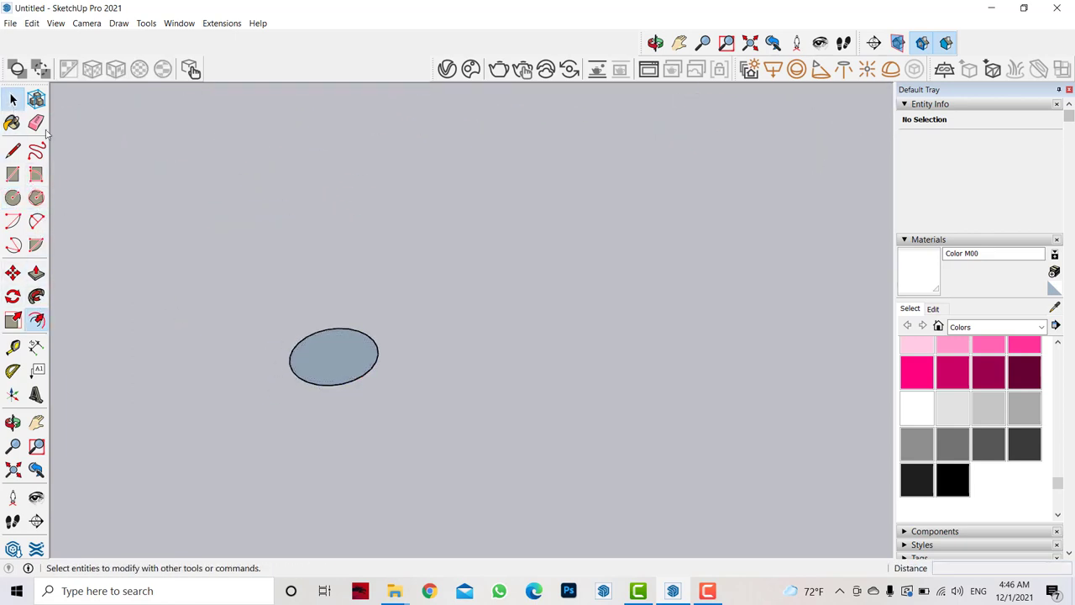
pyautogui.rightClick(376, 345)
pyautogui.click(394, 346)
pyautogui.click(991, 172)
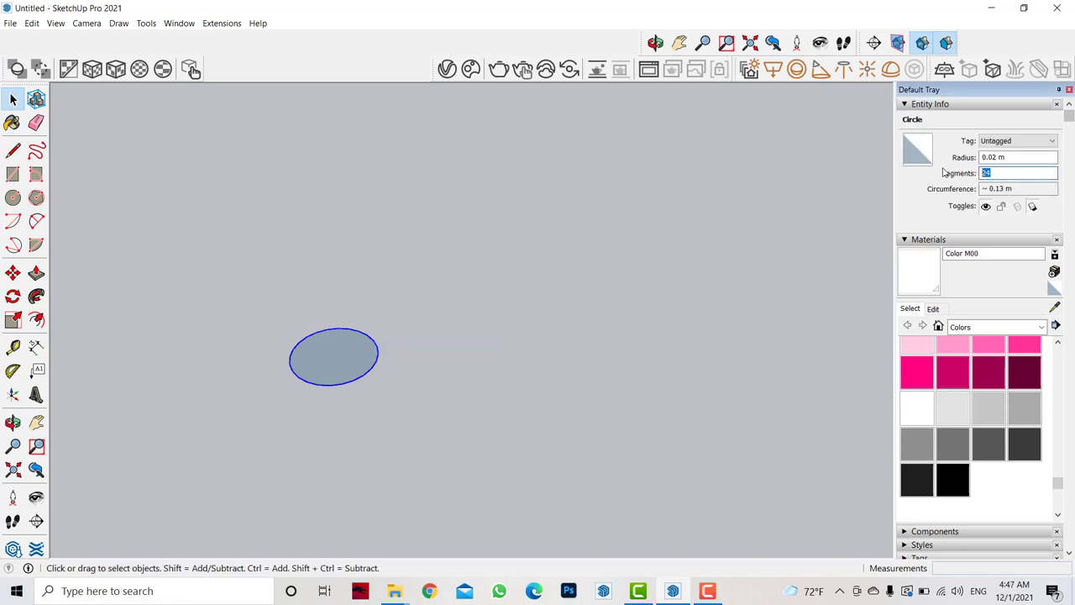
pyautogui.press('Return')
# Offset the circle outward to form a thin ring around it.
pyautogui.click(643, 276)
pyautogui.click(36, 319)
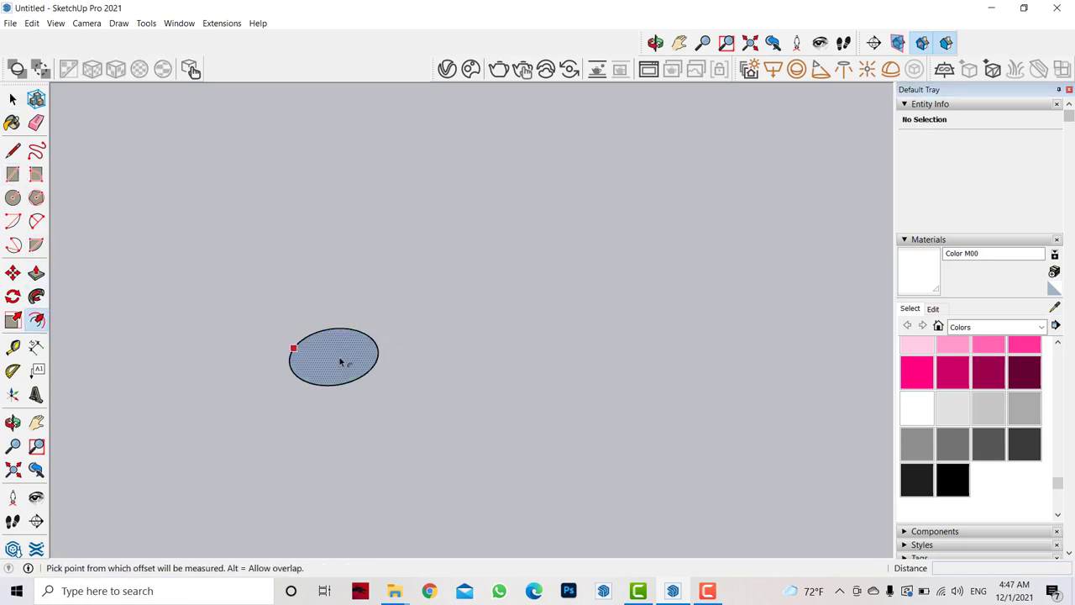
pyautogui.click(343, 359)
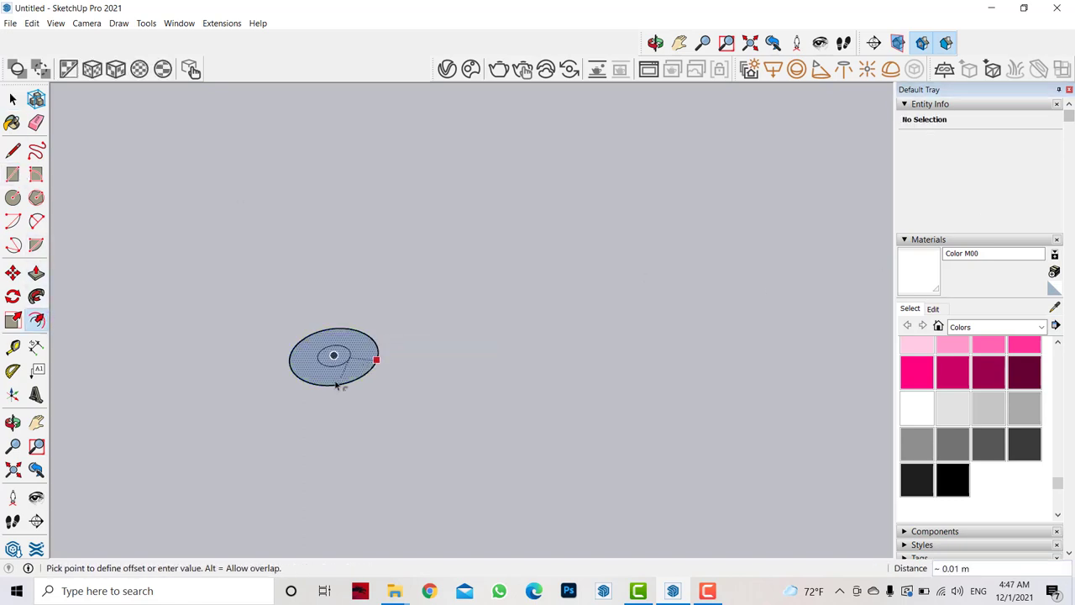
pyautogui.click(411, 302)
# Push/Pull the circle up 0.5 m into a slim cylinder.
pyautogui.press('p')
pyautogui.scroll(-5, 364, 358)
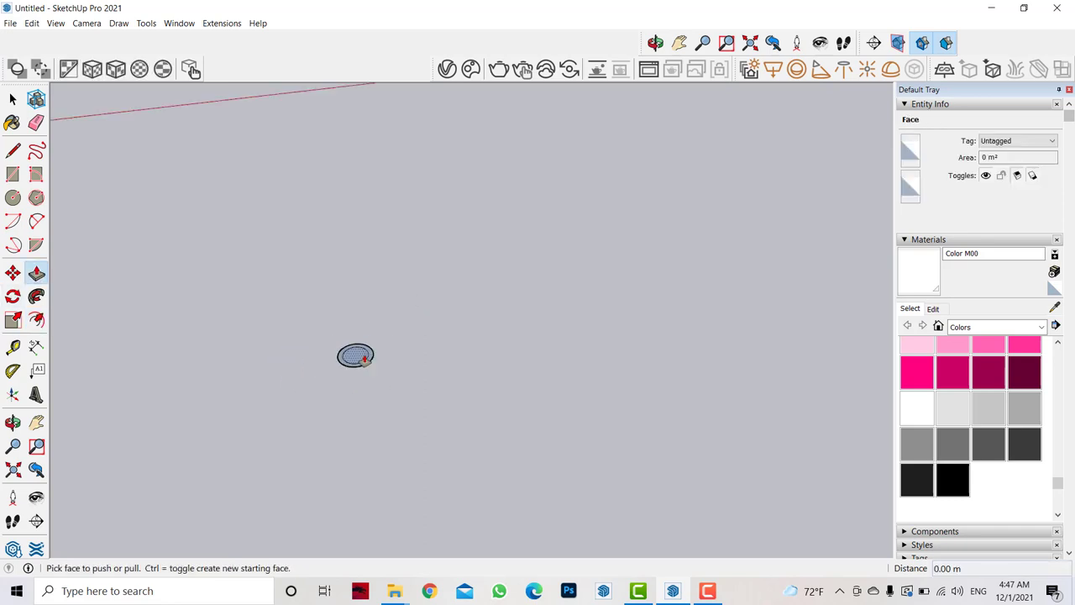
pyautogui.scroll(-3, 364, 357)
pyautogui.scroll(3, 359, 357)
pyautogui.click(356, 368)
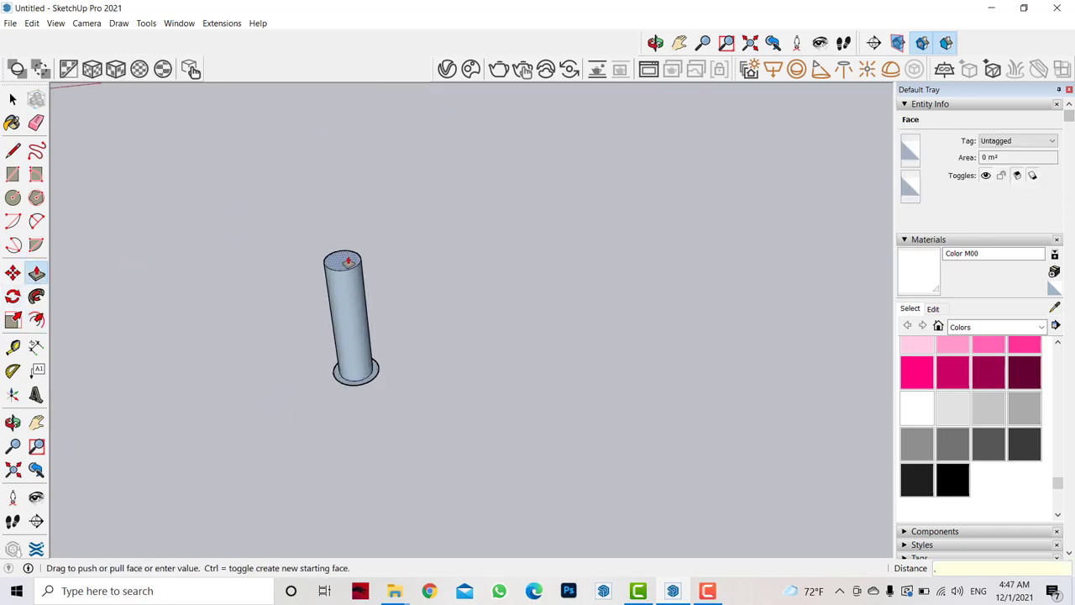
pyautogui.write('5')
pyautogui.press('Return')
pyautogui.scroll(-2, 389, 277)
pyautogui.scroll(2, 392, 298)
pyautogui.scroll(5, 372, 291)
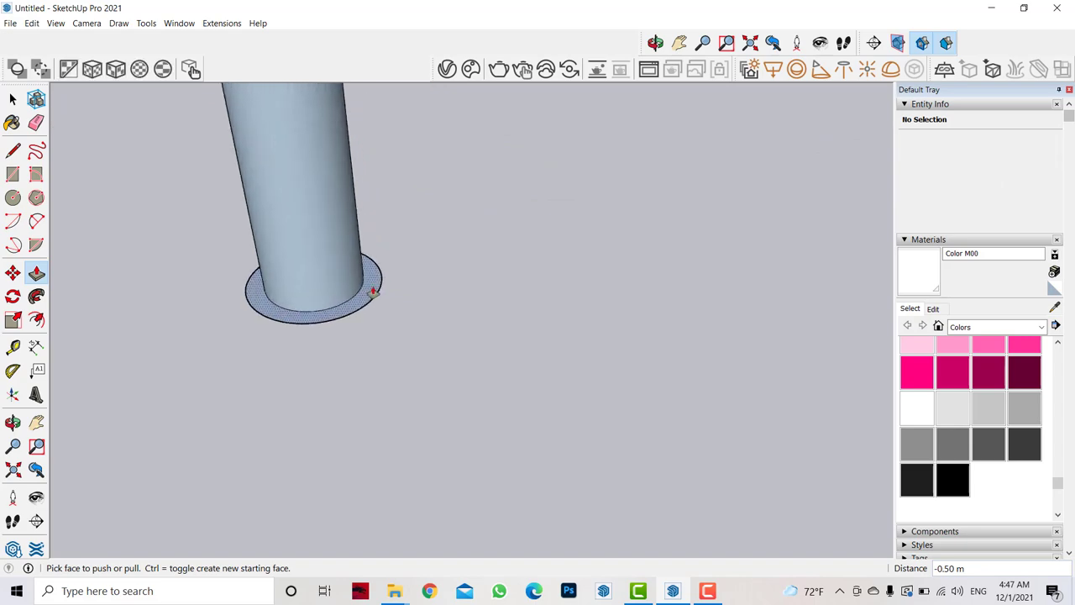
# Raise the outer ring slightly into a low collar around the rod's base.
pyautogui.click(374, 293)
pyautogui.click(375, 258)
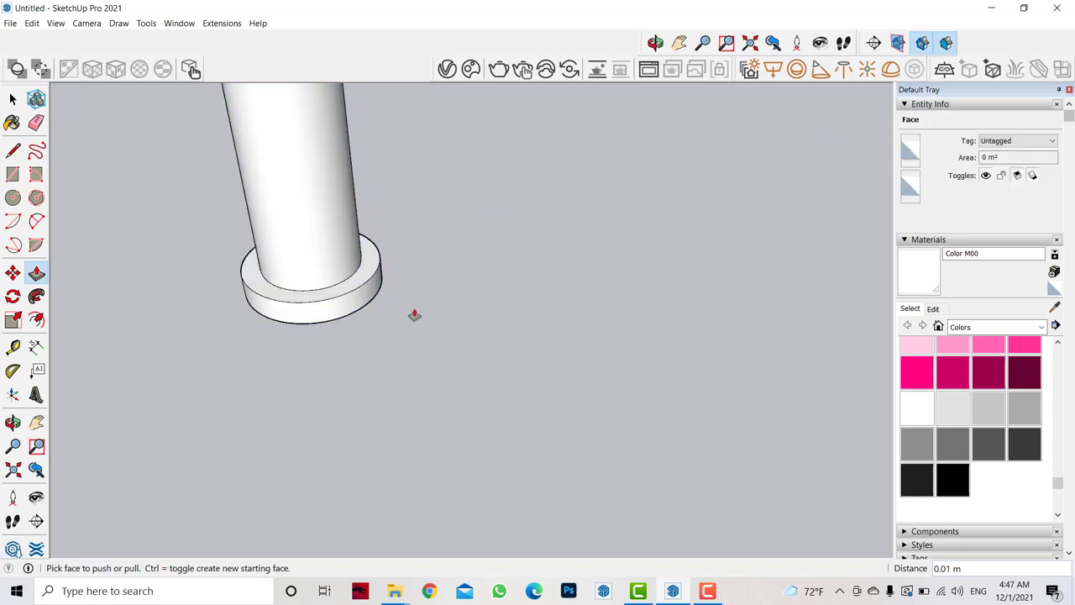
pyautogui.scroll(-5, 413, 314)
pyautogui.moveTo(413, 314)
pyautogui.mouseDown(button='middle')
pyautogui.moveTo(158, 322)
pyautogui.moveTo(261, 193)
pyautogui.mouseUp(button='middle')
# Select the whole rod and make it a group.
pyautogui.scroll(4, 261, 193)
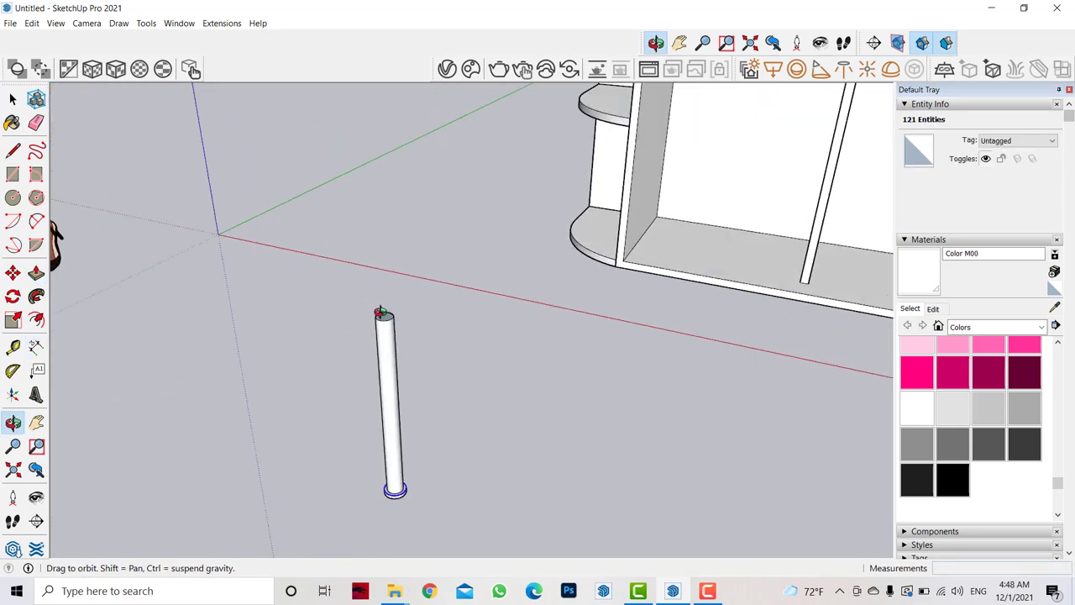
pyautogui.click(12, 273)
pyautogui.click(457, 485)
pyautogui.press('ctrl')
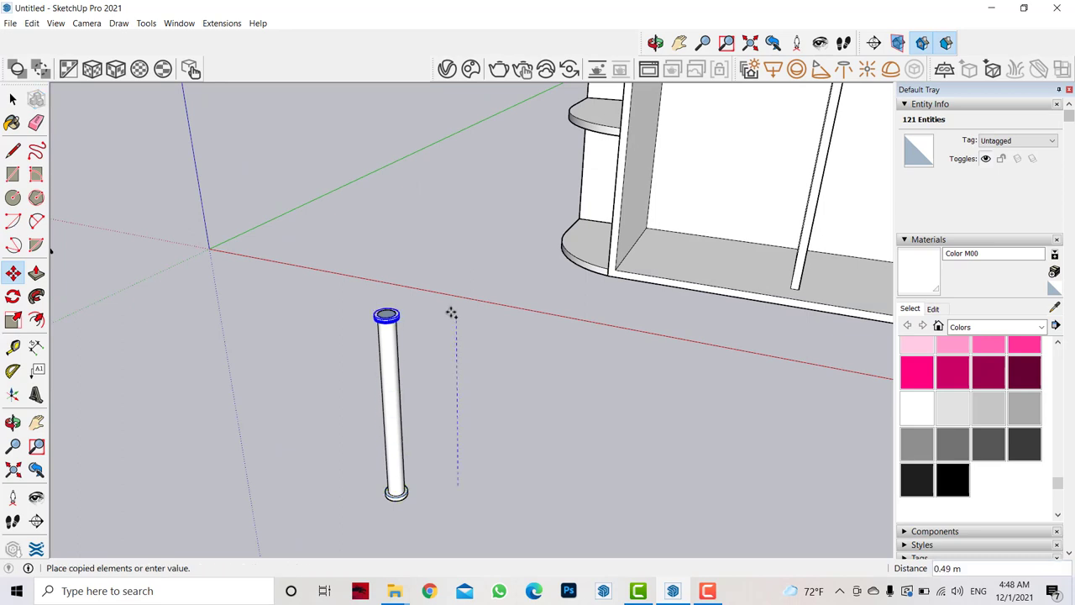
pyautogui.press('Escape')
pyautogui.press('space')
pyautogui.moveTo(434, 271); pyautogui.dragTo(331, 557)
pyautogui.rightClick(391, 397)
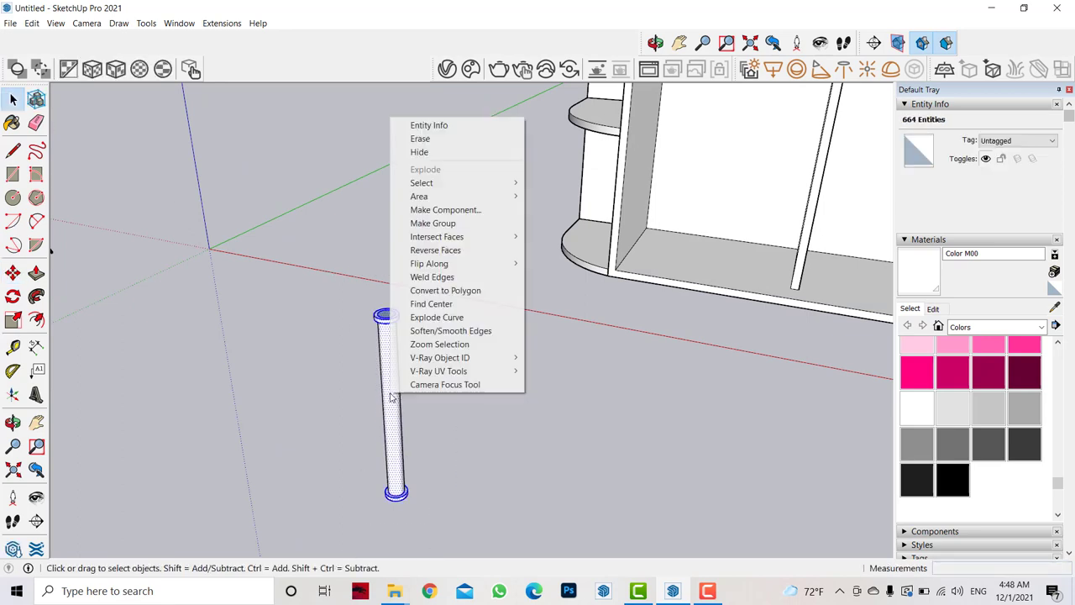
pyautogui.click(432, 223)
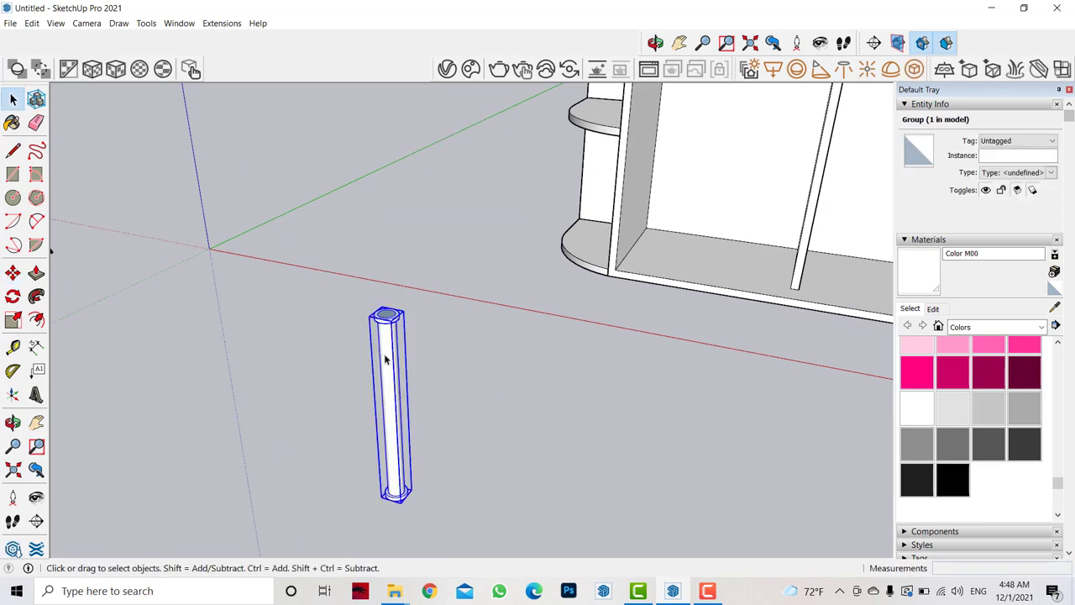
# Paint the rod group with the white Color M00.
pyautogui.tripleClick(385, 359)
pyautogui.click(925, 415)
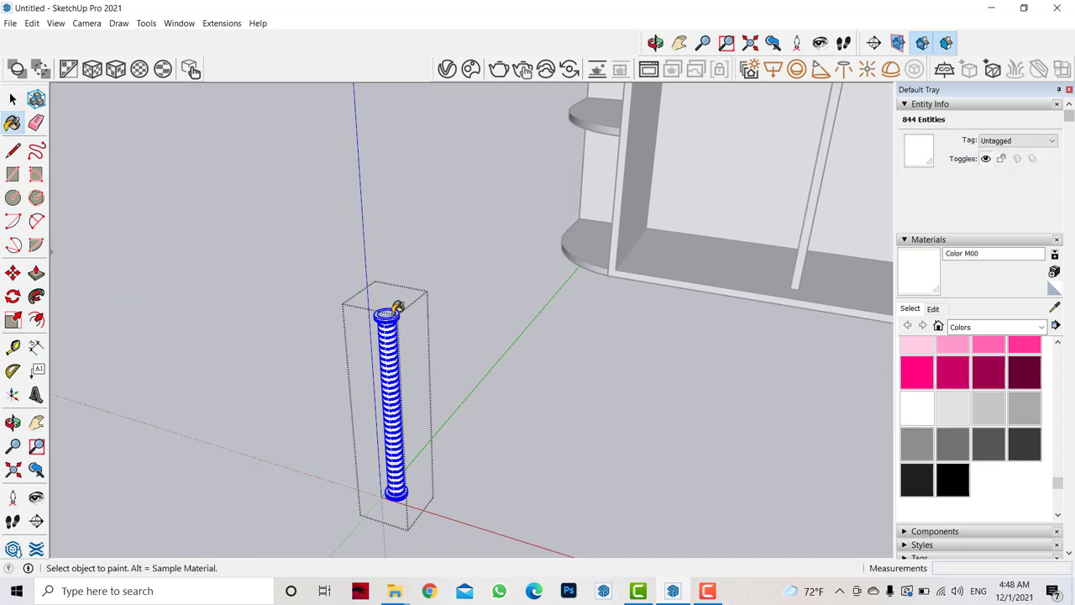
pyautogui.press('space')
pyautogui.click(165, 228)
pyautogui.scroll(-5, 166, 228)
# Move the rod into the cabinet onto the upper shelf.
pyautogui.click(340, 359)
pyautogui.scroll(-1, 340, 359)
pyautogui.click(14, 273)
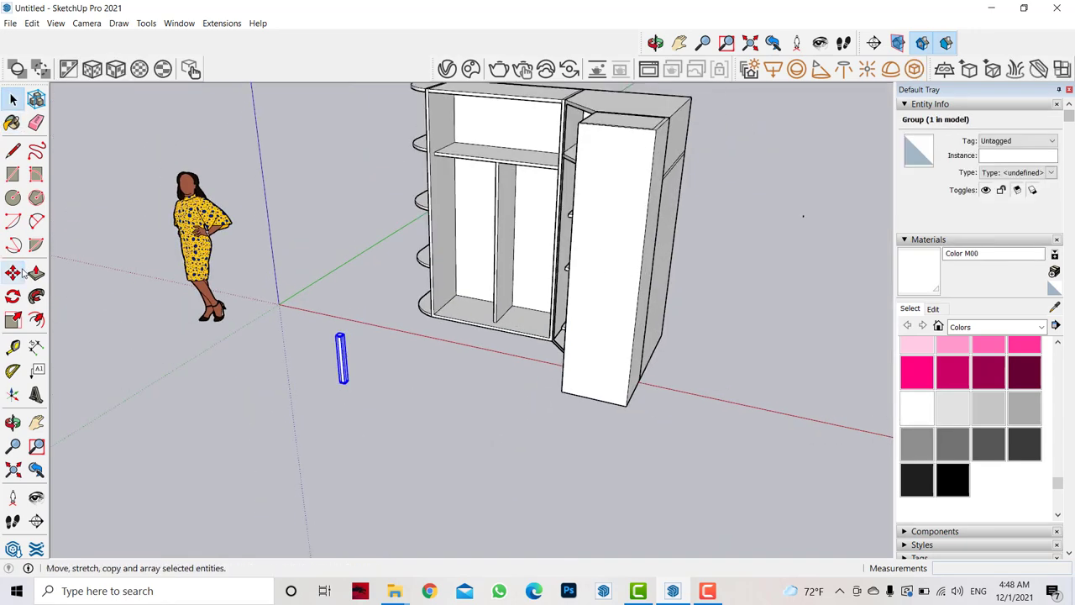
pyautogui.click(341, 336)
pyautogui.press('Escape')
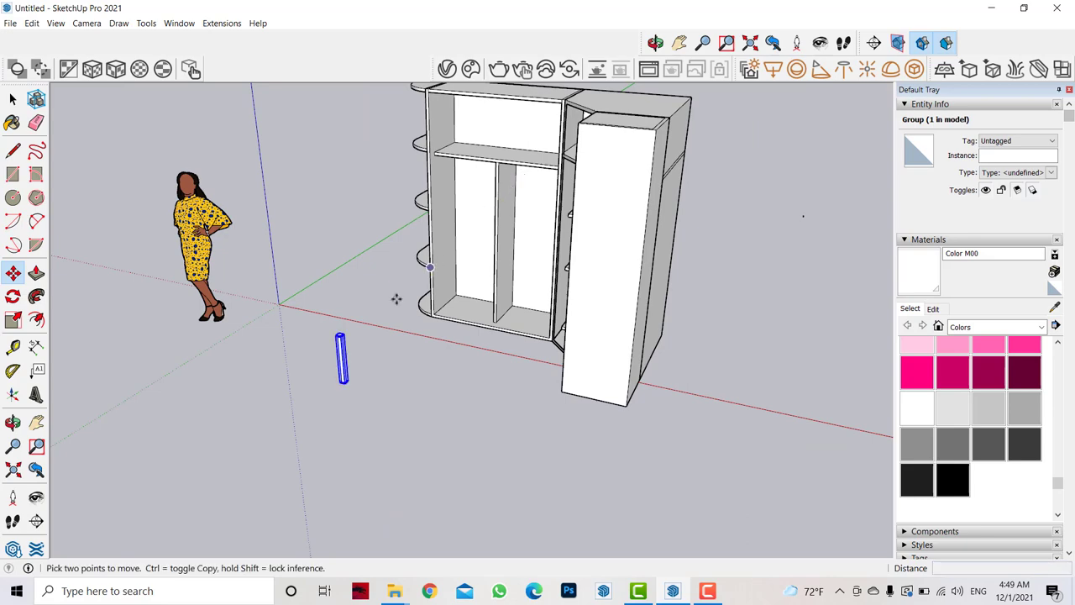
pyautogui.click(342, 380)
pyautogui.click(514, 168)
pyautogui.scroll(-2, 514, 168)
pyautogui.scroll(6, 513, 210)
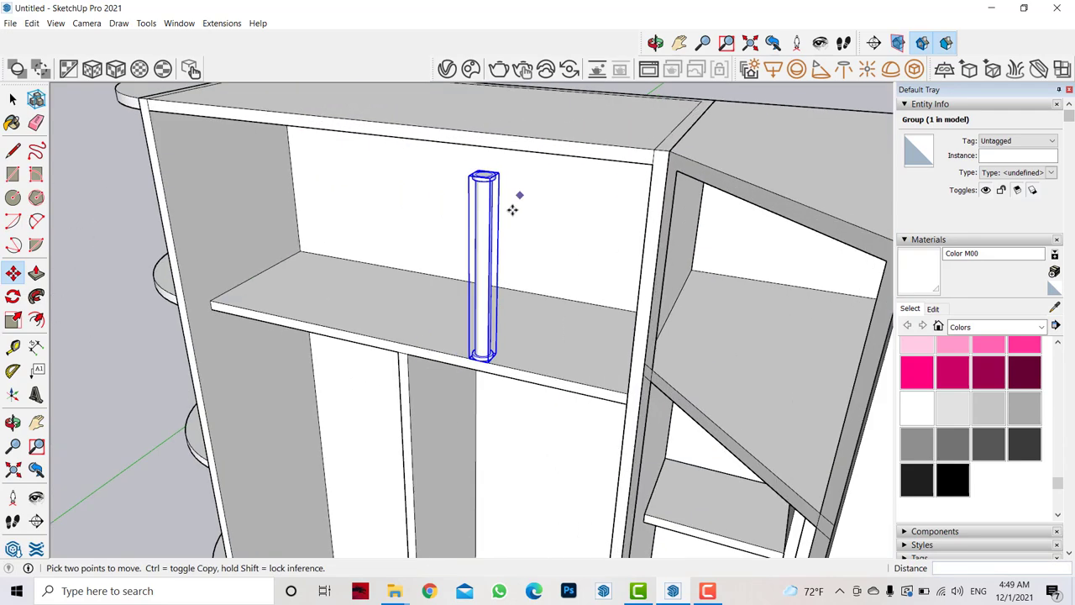
# Rotate the rod 90° so it lies horizontally.
pyautogui.click(13, 297)
pyautogui.click(426, 222)
pyautogui.click(484, 180)
pyautogui.click(420, 220)
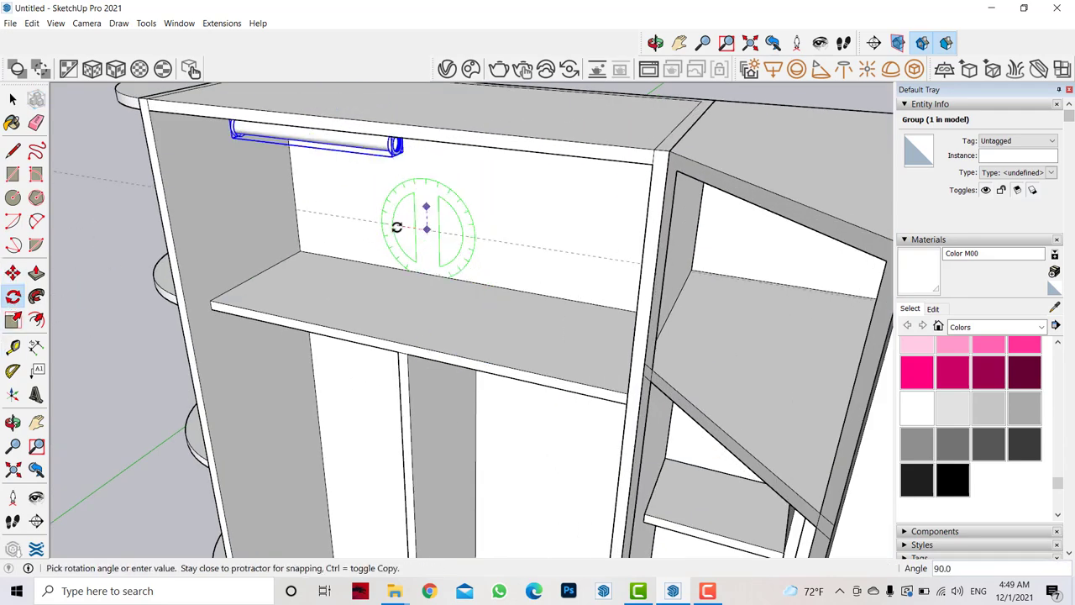
# Move the horizontal rail down beside the shelf.
pyautogui.click(13, 273)
pyautogui.click(322, 348)
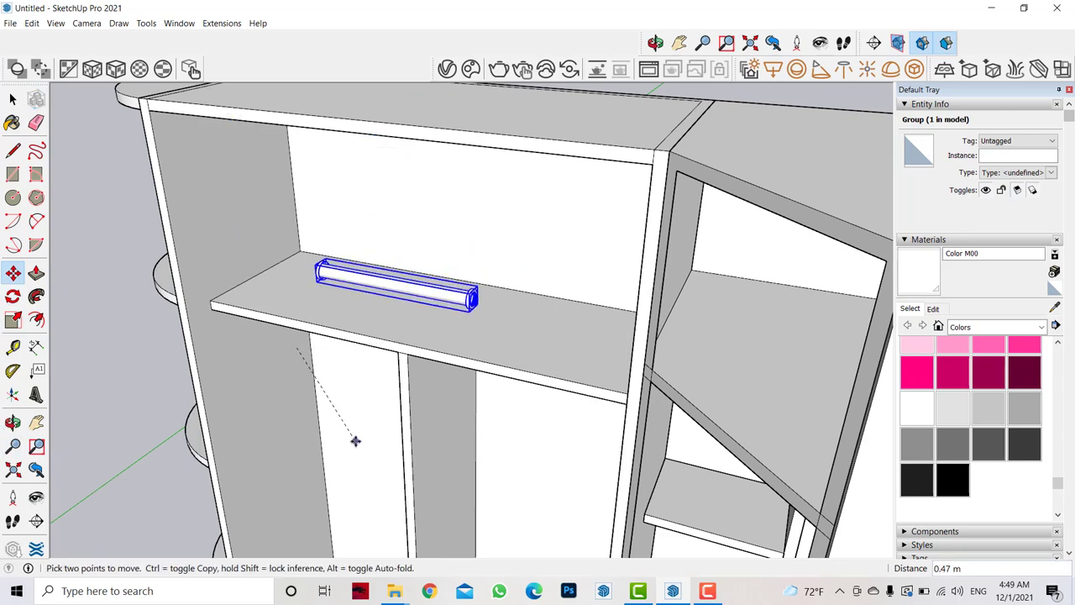
pyautogui.click(355, 439)
pyautogui.moveTo(372, 260); pyautogui.dragTo(355, 277, button='middle')
# Move the rail into place under the shelf.
pyautogui.scroll(3, 355, 276)
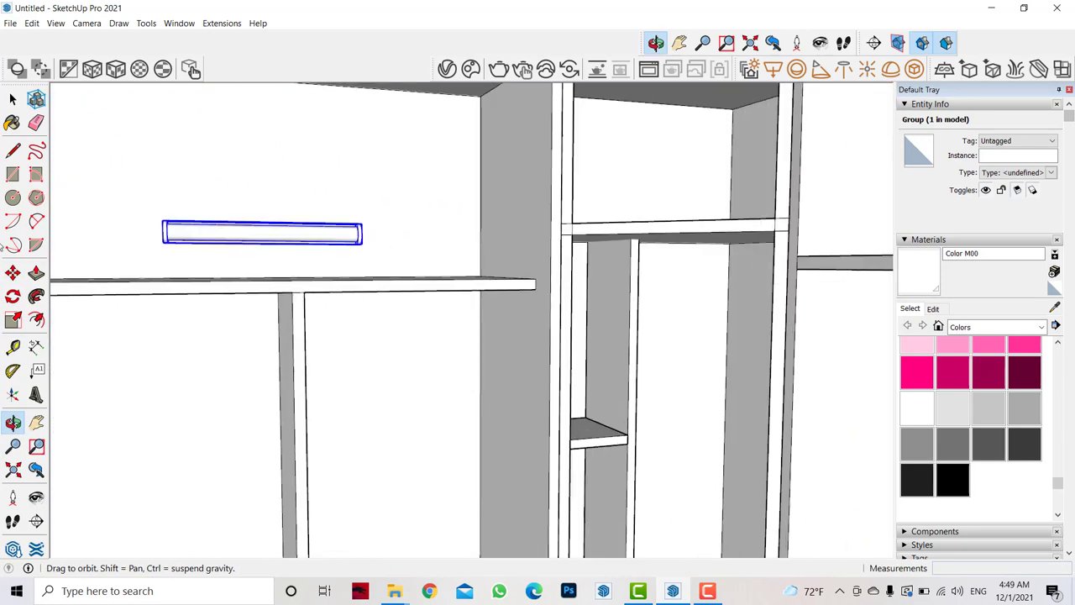
pyautogui.click(361, 233)
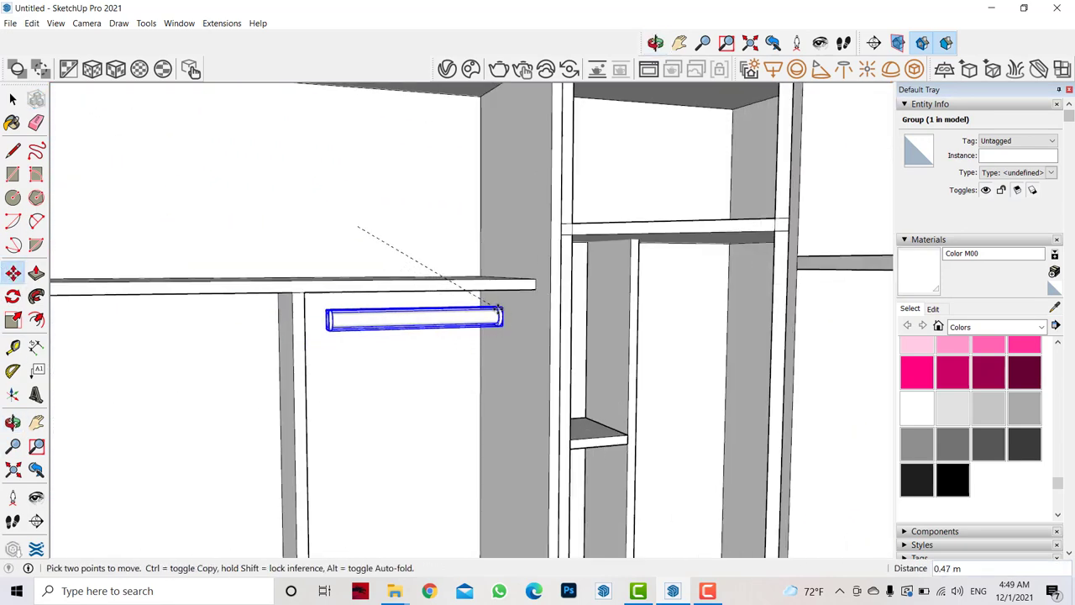
pyautogui.scroll(4, 506, 320)
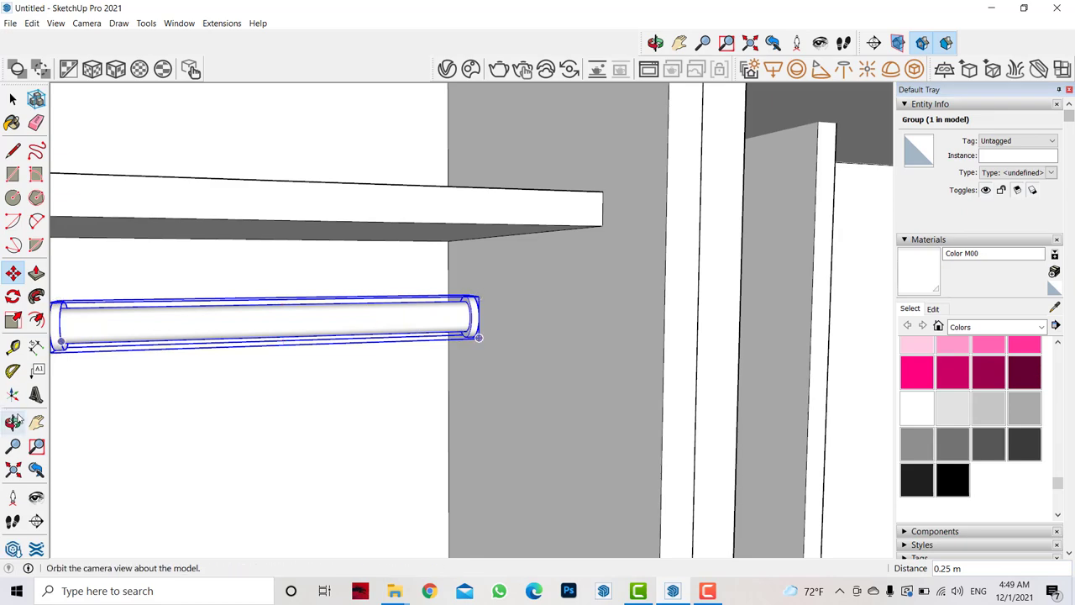
pyautogui.moveTo(500, 372)
pyautogui.mouseDown(button='middle')
pyautogui.moveTo(469, 328)
pyautogui.moveTo(509, 327)
pyautogui.mouseUp(button='middle')
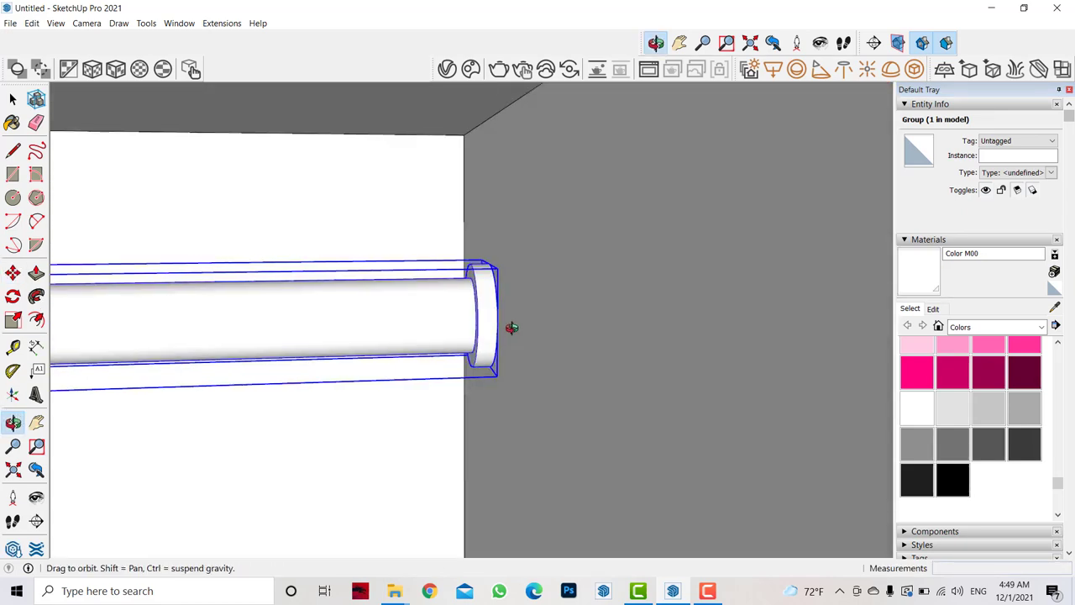
pyautogui.scroll(-5, 420, 361)
pyautogui.keyDown('shift'); pyautogui.moveTo(142, 408); pyautogui.dragTo(390, 395, button='middle'); pyautogui.keyUp('shift')
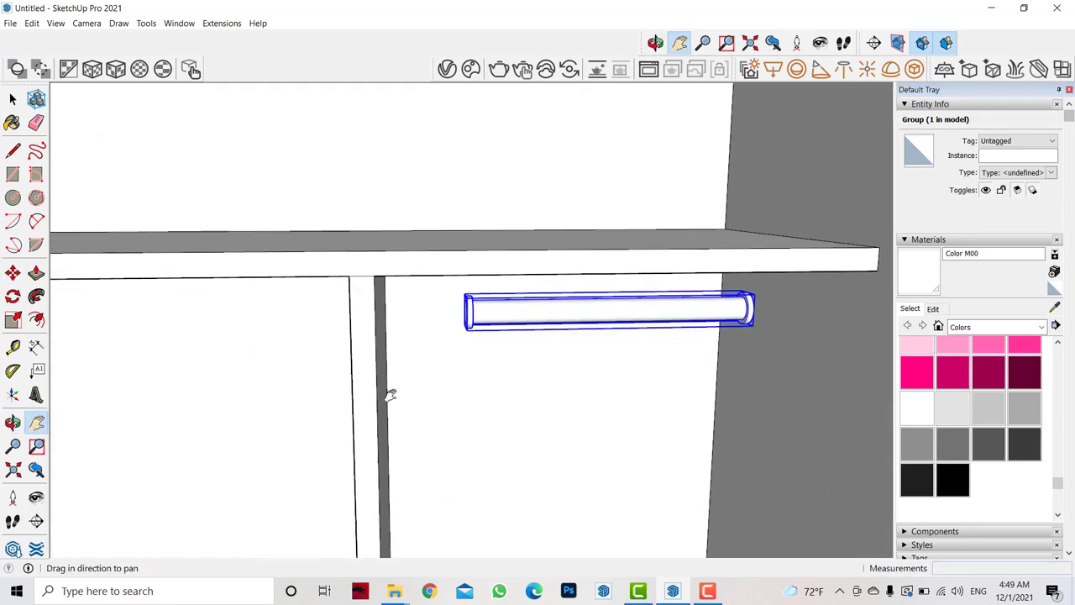
# Scale the rail lengthwise so it spans the bay between side panels.
pyautogui.click(12, 320)
pyautogui.scroll(3, 466, 307)
pyautogui.moveTo(468, 305); pyautogui.dragTo(390, 294)
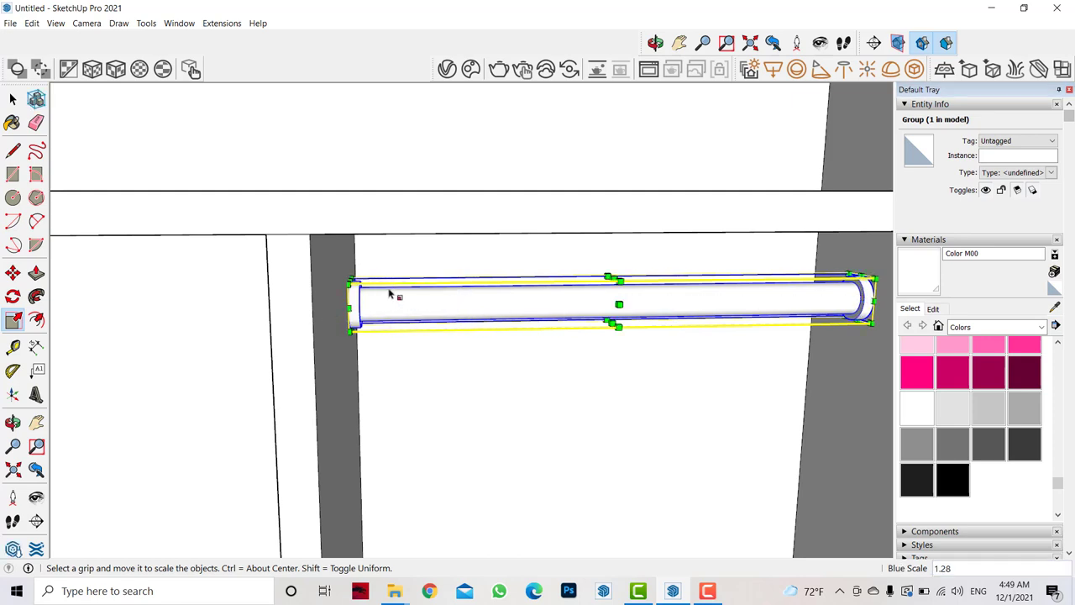
pyautogui.scroll(-3, 388, 295)
pyautogui.moveTo(665, 306); pyautogui.dragTo(628, 280)
pyautogui.scroll(3, 622, 278)
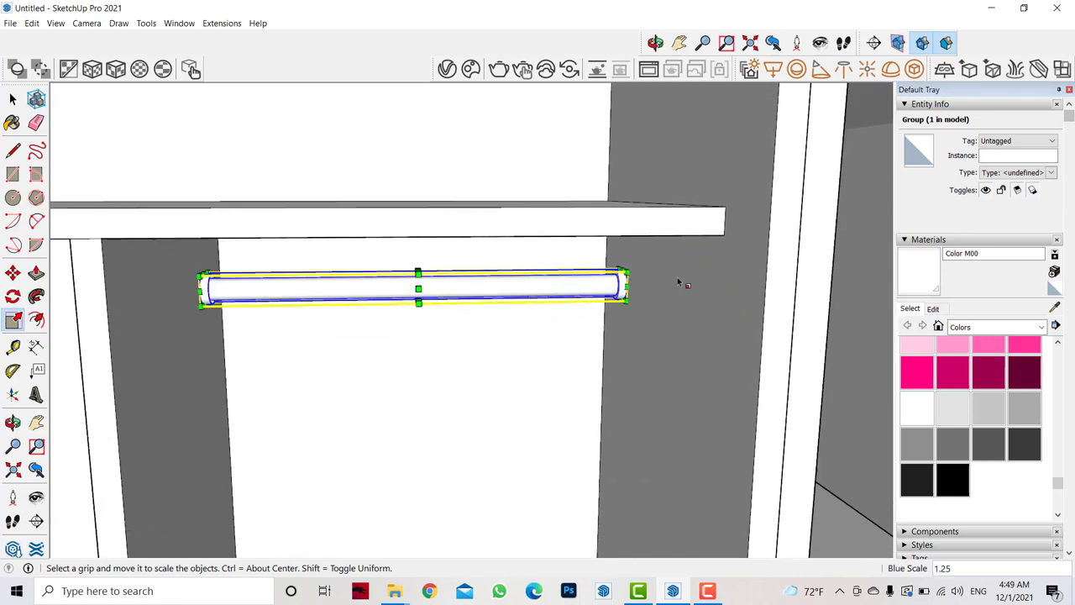
pyautogui.scroll(-3, 679, 280)
pyautogui.scroll(3, 469, 295)
# Copy the stretched rail into the neighbouring bay.
pyautogui.press('m')
pyautogui.keyDown('ctrl'); pyautogui.click(648, 284); pyautogui.keyUp('ctrl')
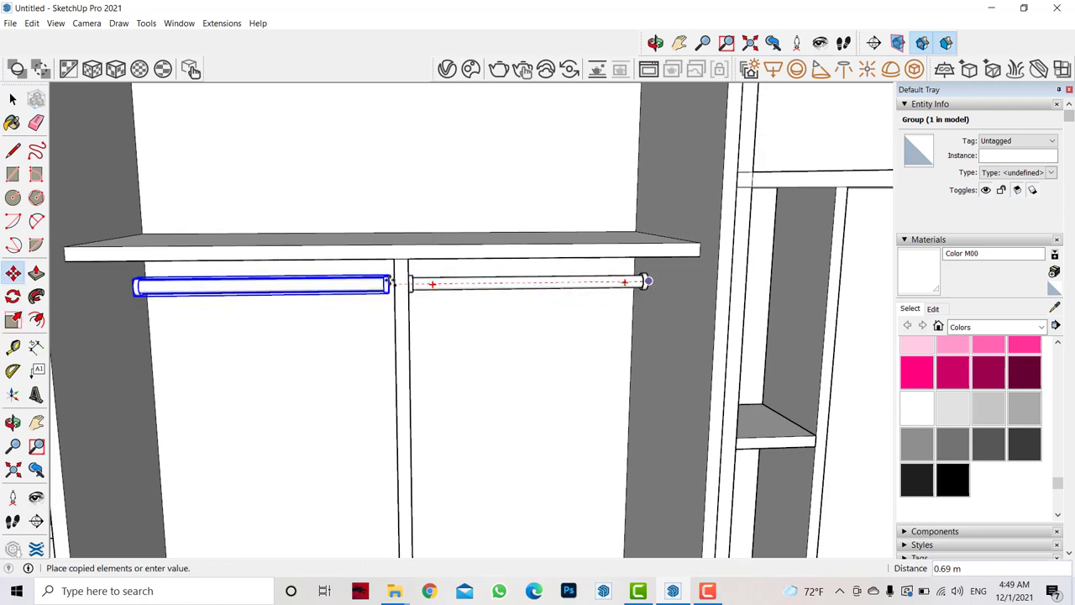
pyautogui.click(388, 284)
pyautogui.click(14, 320)
pyautogui.scroll(3, 377, 283)
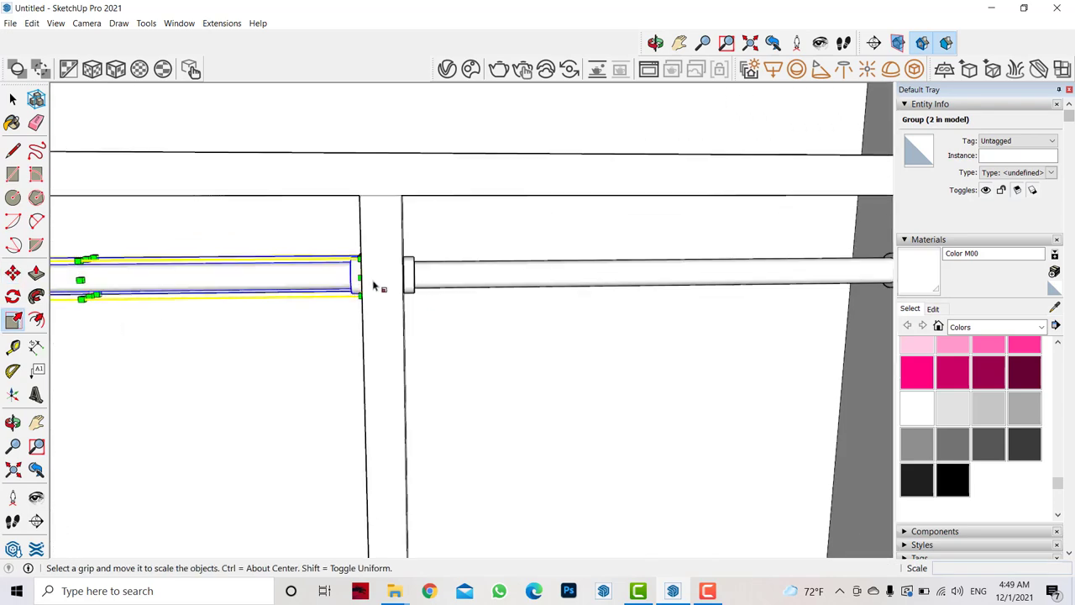
pyautogui.scroll(2, 396, 269)
pyautogui.scroll(2, 357, 247)
pyautogui.scroll(-1, 357, 247)
# Select both rails and nudge them slightly upward beneath the shelf.
pyautogui.press('space')
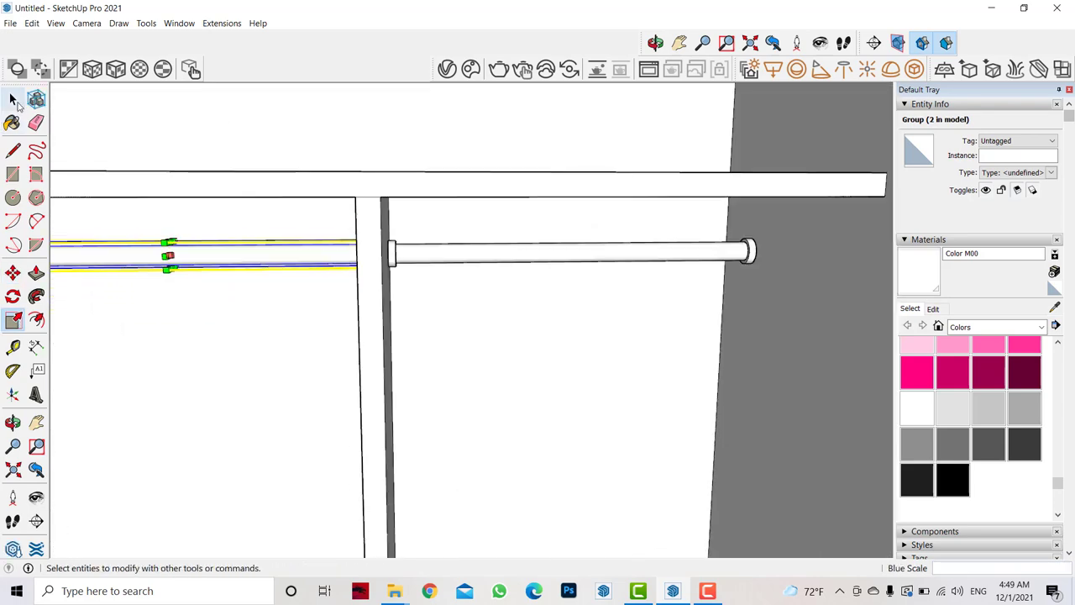
pyautogui.keyDown('shift'); pyautogui.click(456, 252); pyautogui.keyUp('shift')
pyautogui.press('m')
pyautogui.scroll(-5, 472, 300)
pyautogui.scroll(-2, 471, 300)
pyautogui.click(492, 328)
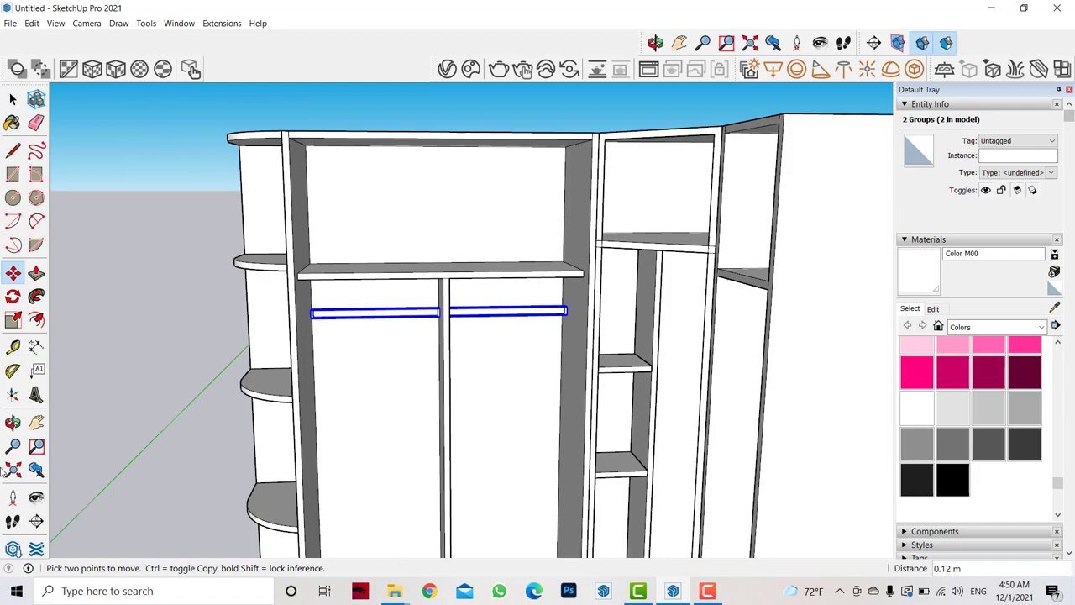
pyautogui.press('o')
pyautogui.moveTo(319, 367)
pyautogui.mouseDown()
pyautogui.moveTo(463, 403)
pyautogui.moveTo(578, 259)
pyautogui.mouseUp()
pyautogui.scroll(3, 578, 258)
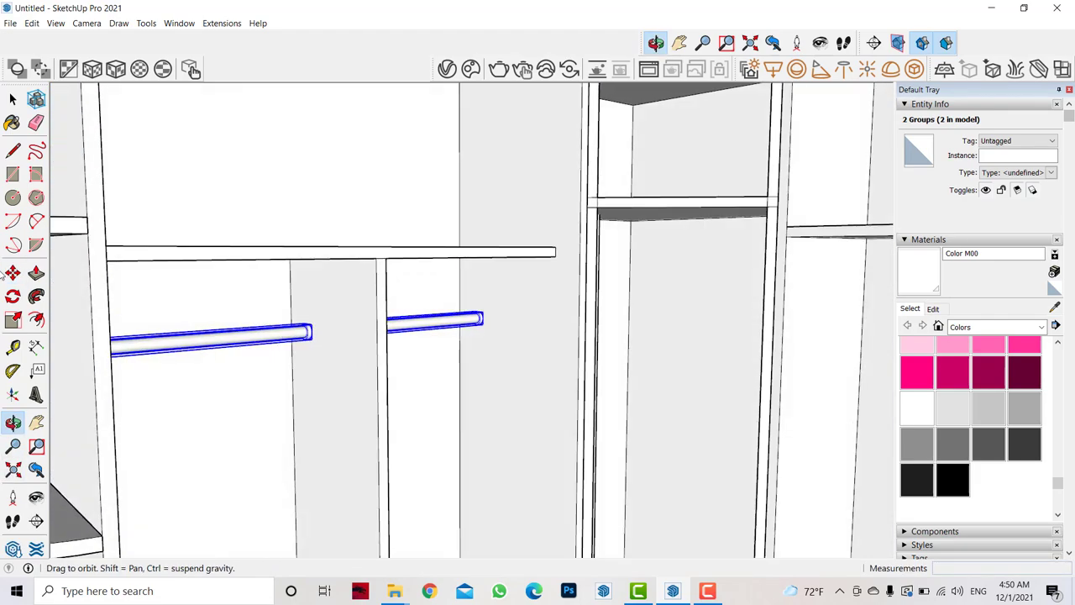
pyautogui.click(13, 273)
pyautogui.click(504, 340)
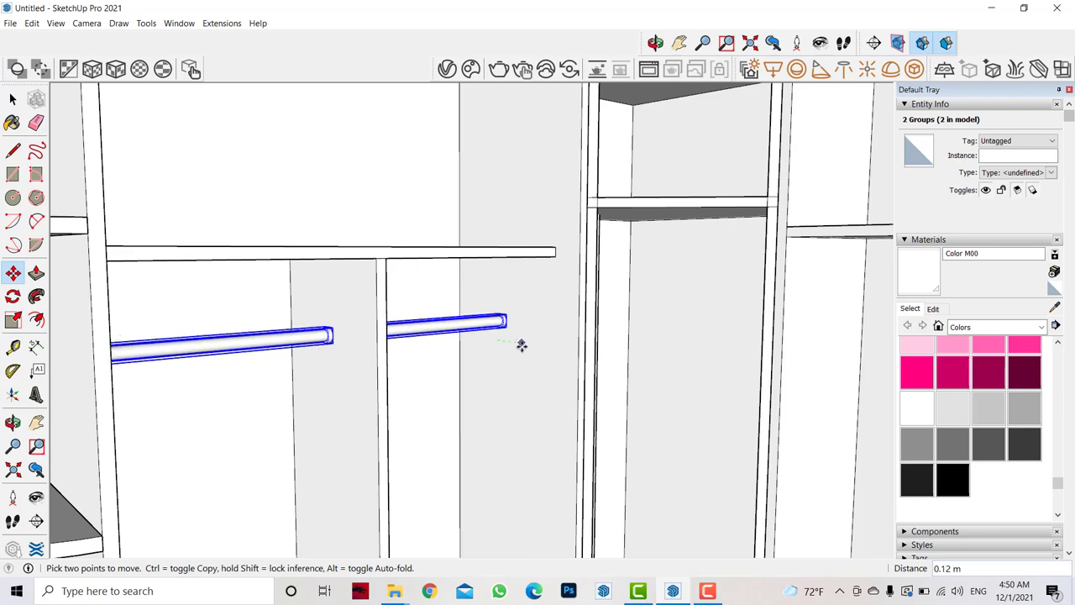
pyautogui.press('Escape')
# Zoom out to the whole wardrobe and orbit toward the corner compartment.
pyautogui.scroll(-1, 299, 277)
pyautogui.hotkey('shift', 'z')
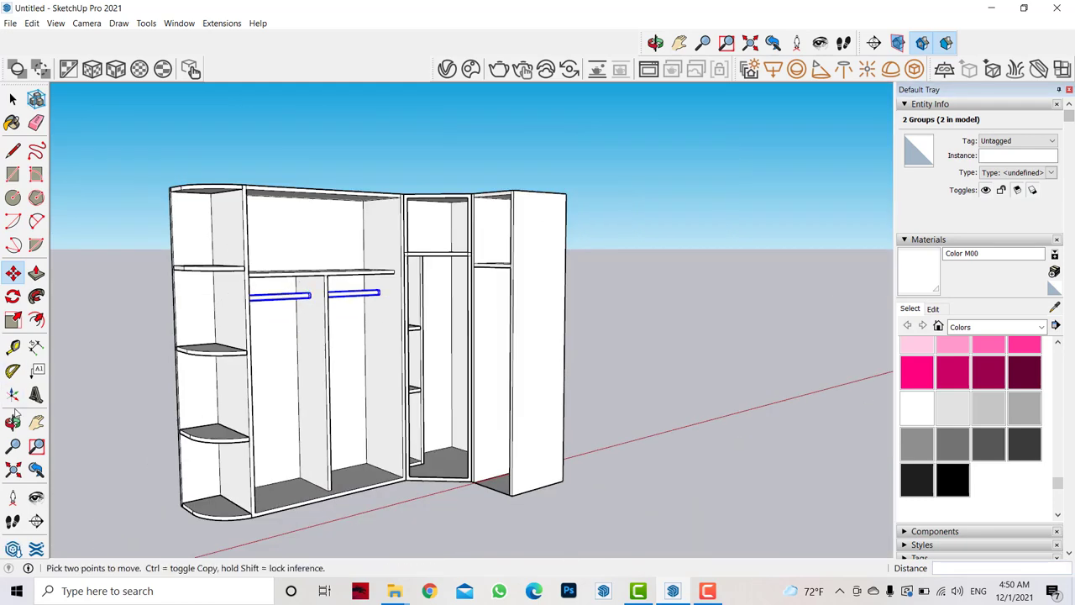
pyautogui.press('o')
pyautogui.moveTo(130, 500); pyautogui.dragTo(435, 430)
pyautogui.scroll(3, 435, 429)
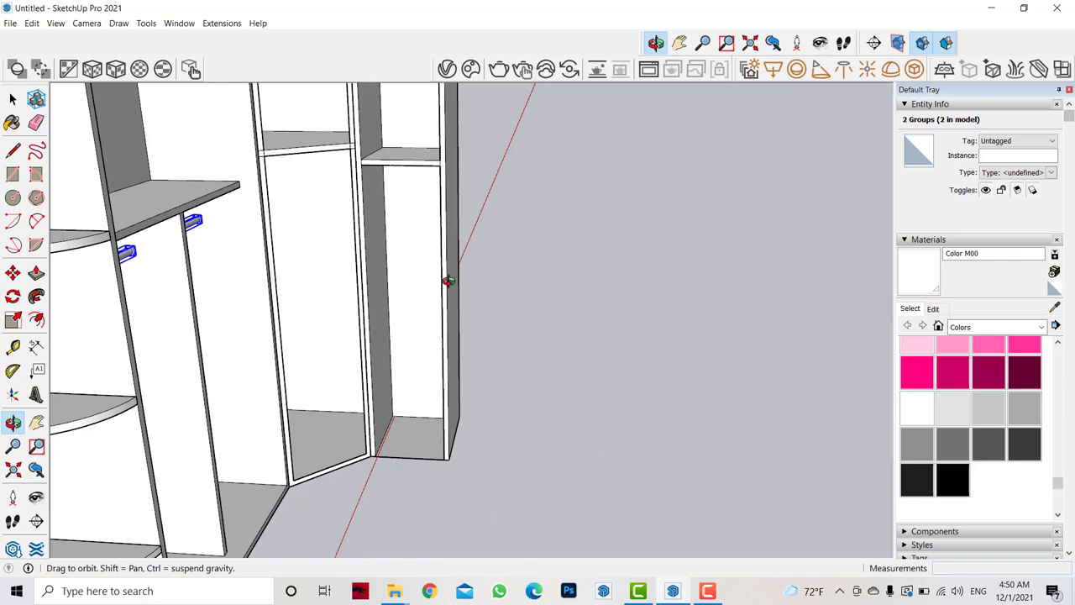
pyautogui.scroll(-3, 448, 280)
pyautogui.scroll(3, 440, 256)
# Draw the drawer-stack face across the corner bay and extrude it into a block.
pyautogui.scroll(2, 461, 307)
pyautogui.press('r')
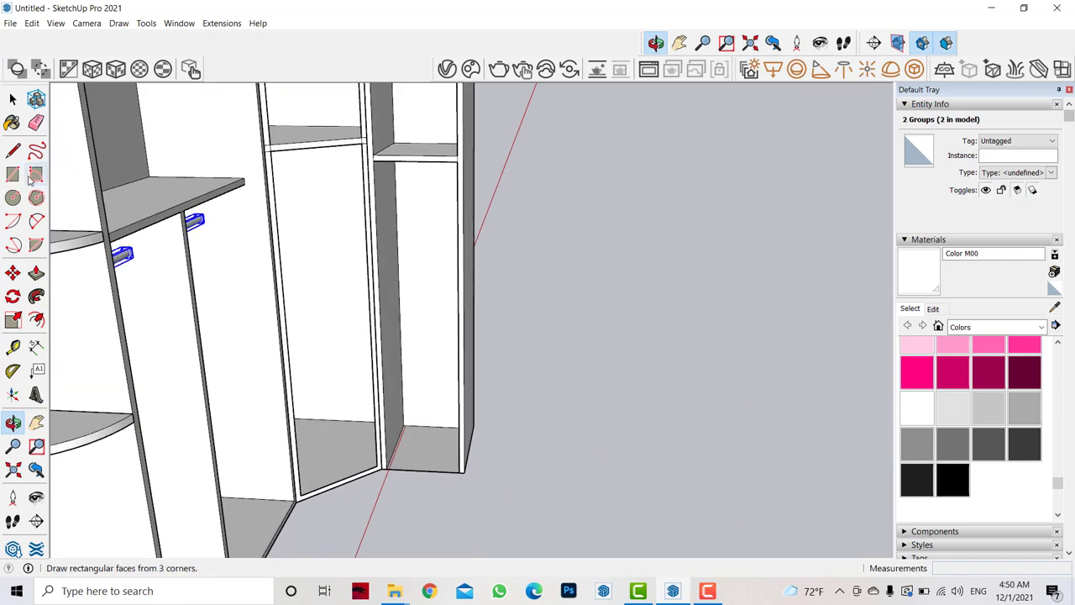
pyautogui.click(460, 471)
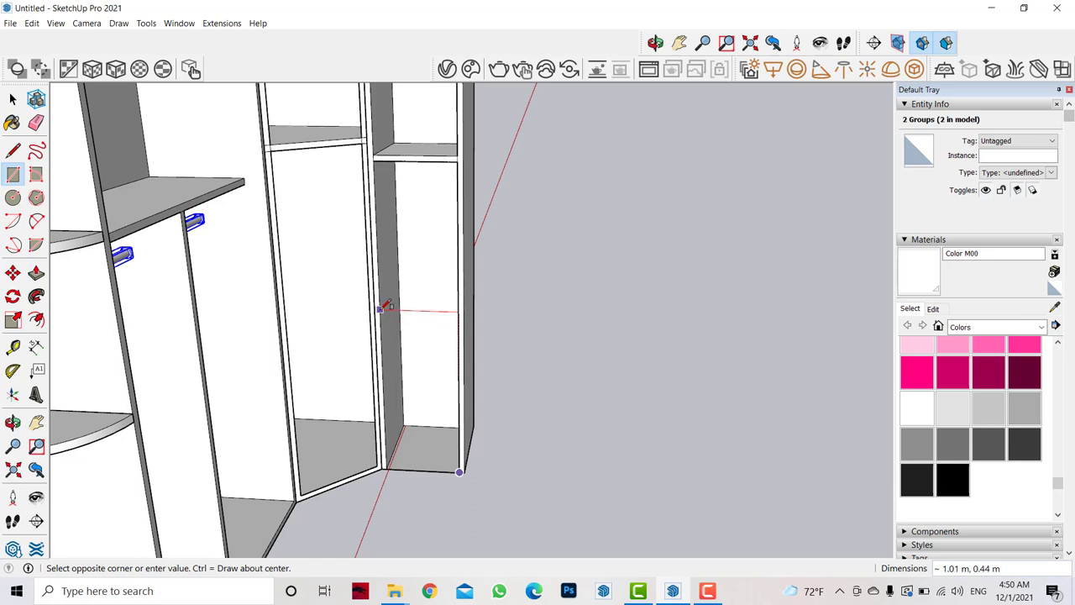
pyautogui.scroll(1, 379, 319)
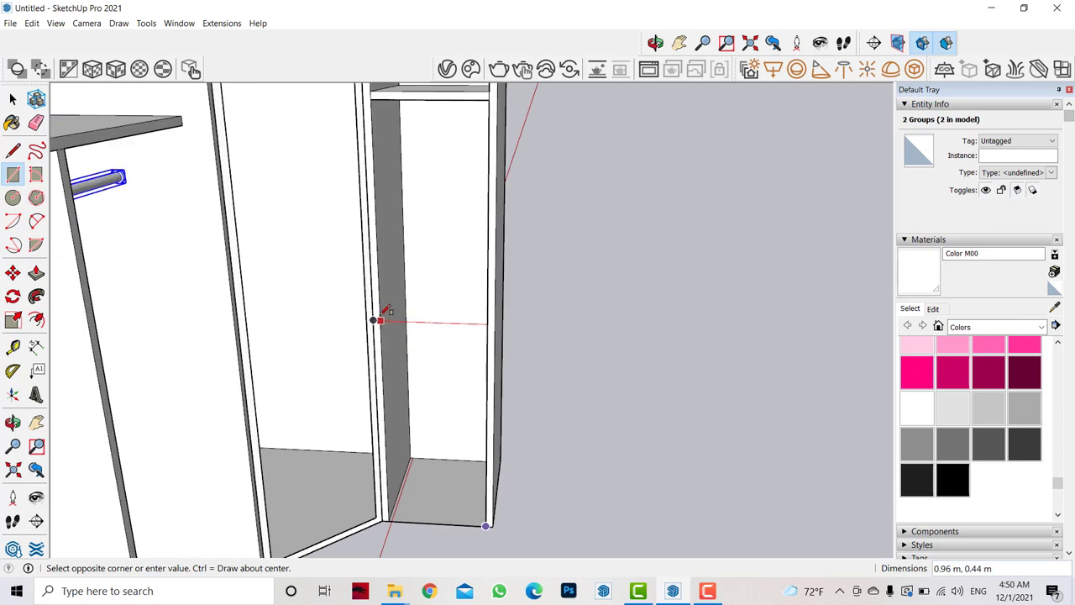
pyautogui.scroll(1, 375, 320)
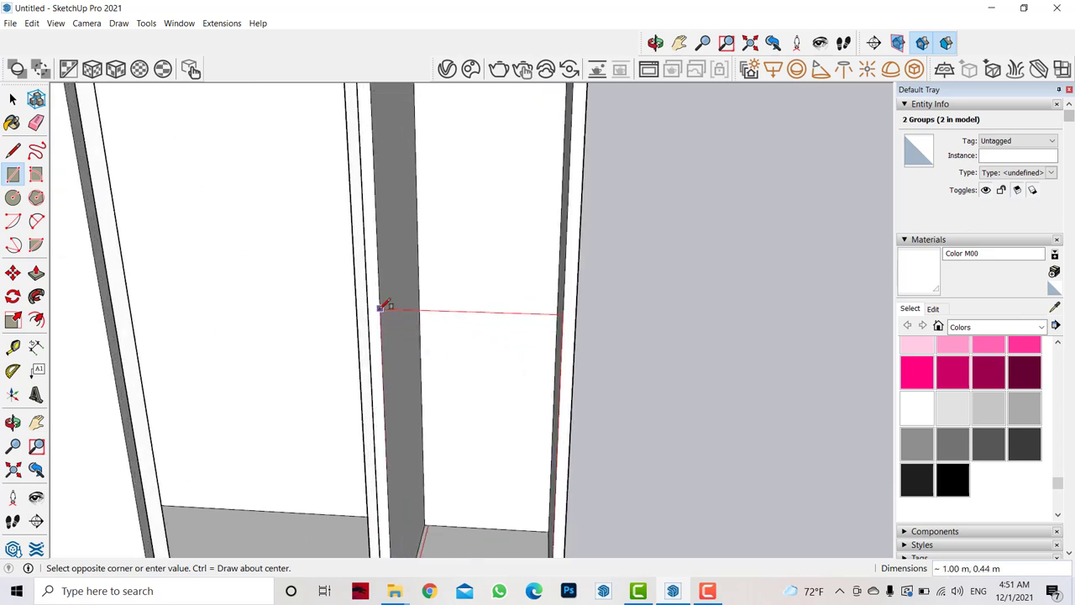
pyautogui.click(382, 307)
pyautogui.scroll(-2, 369, 315)
pyautogui.click(36, 273)
pyautogui.click(410, 376)
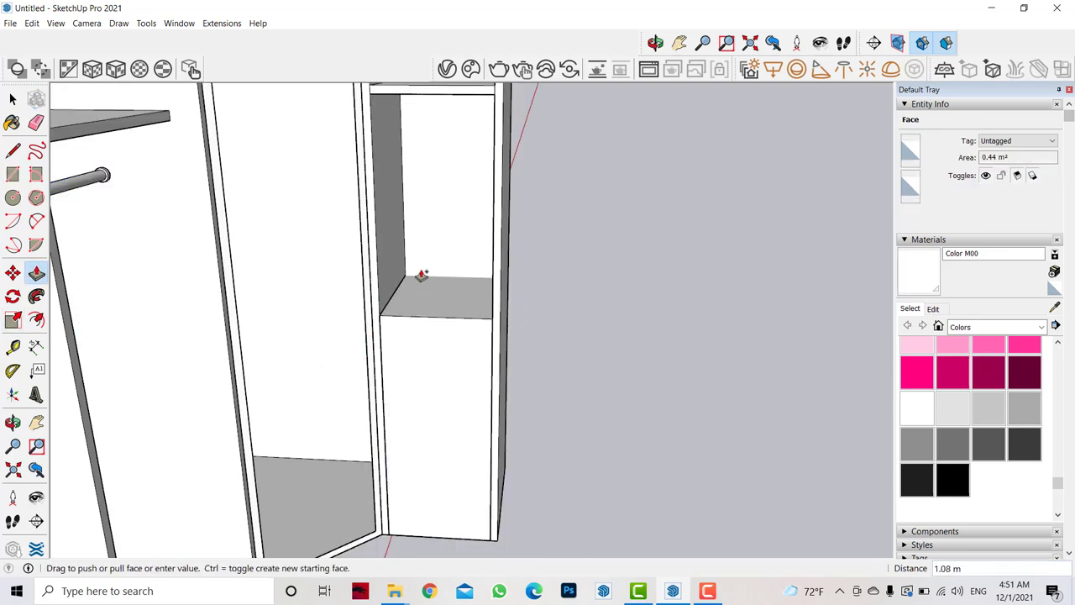
pyautogui.click(425, 262)
pyautogui.press('space')
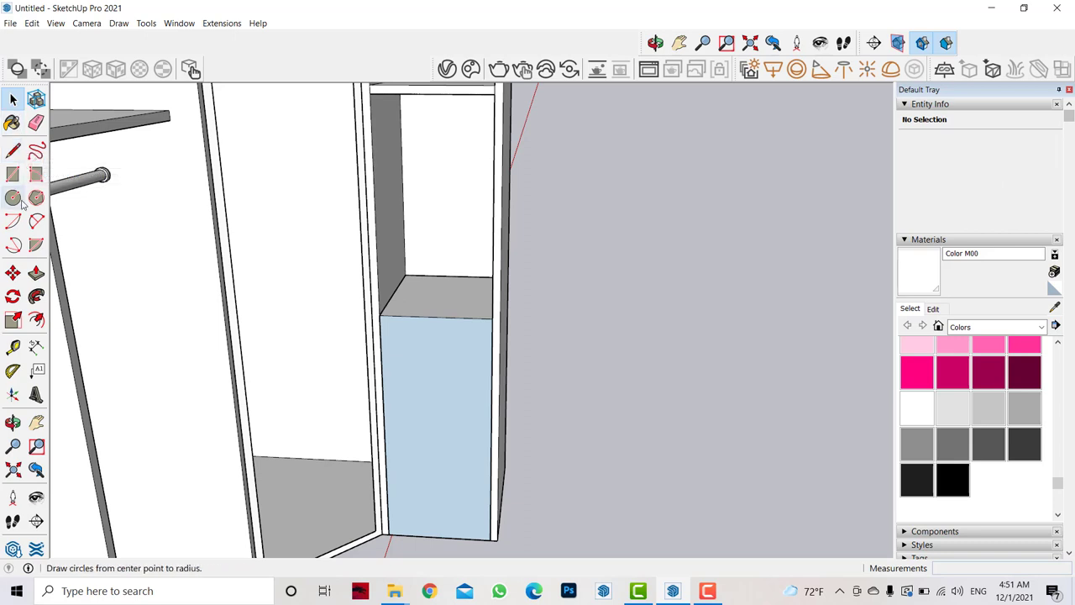
# Divide the drawer stack's vertical front edge into four equal parts.
pyautogui.click(380, 344)
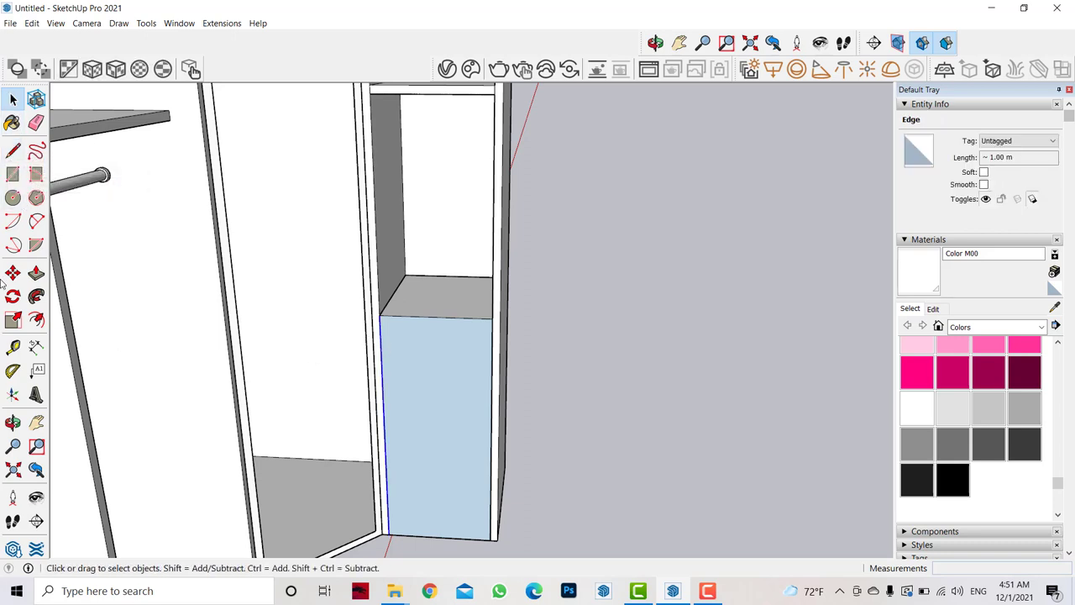
pyautogui.rightClick(385, 339)
pyautogui.click(431, 409)
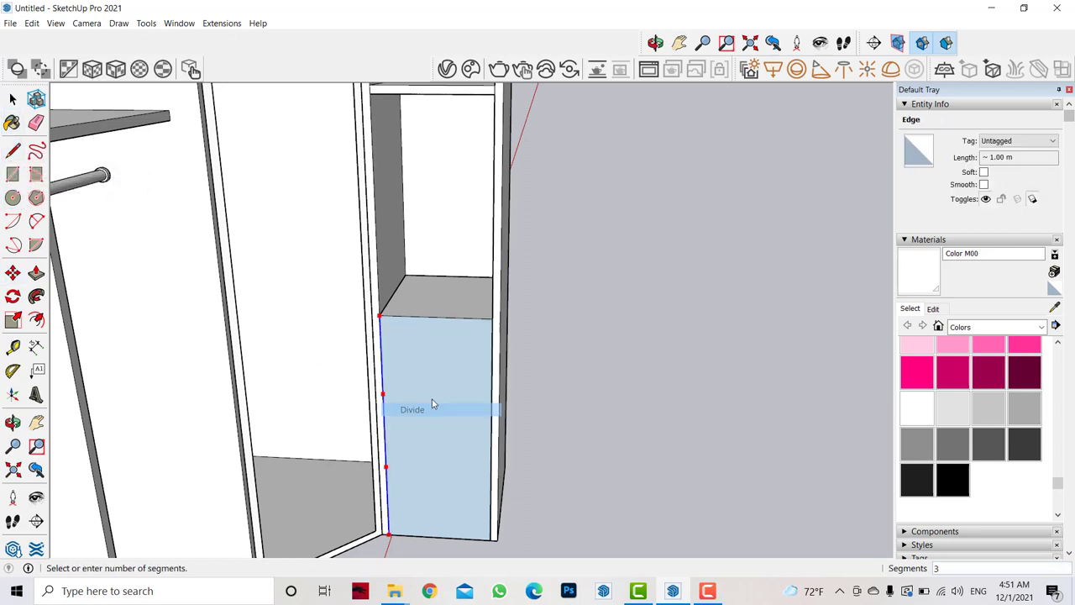
pyautogui.click(383, 383)
pyautogui.click(382, 374)
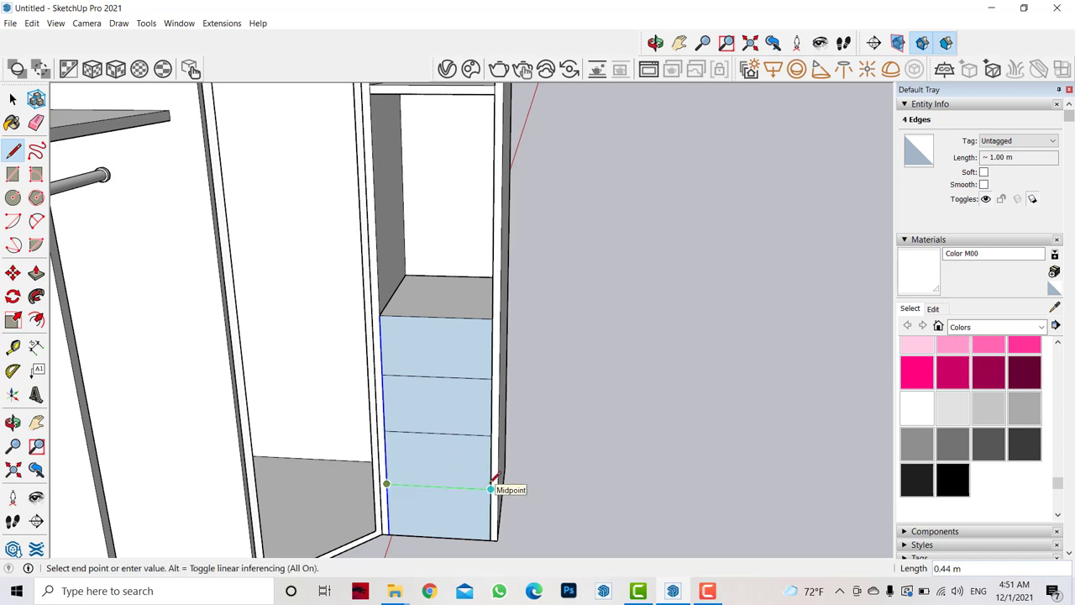
pyautogui.press('space')
# Copy the blue edge on the drawer front to sit just beside the original.
pyautogui.scroll(5, 502, 485)
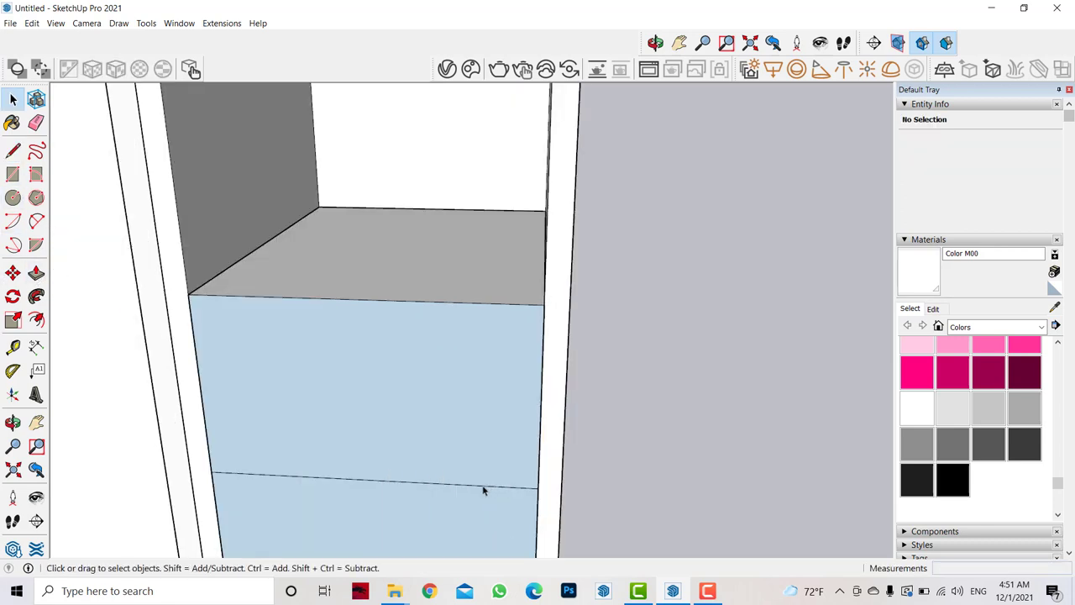
pyautogui.click(456, 485)
pyautogui.press('m')
pyautogui.scroll(2, 525, 484)
pyautogui.press('ctrl')
pyautogui.click(528, 480)
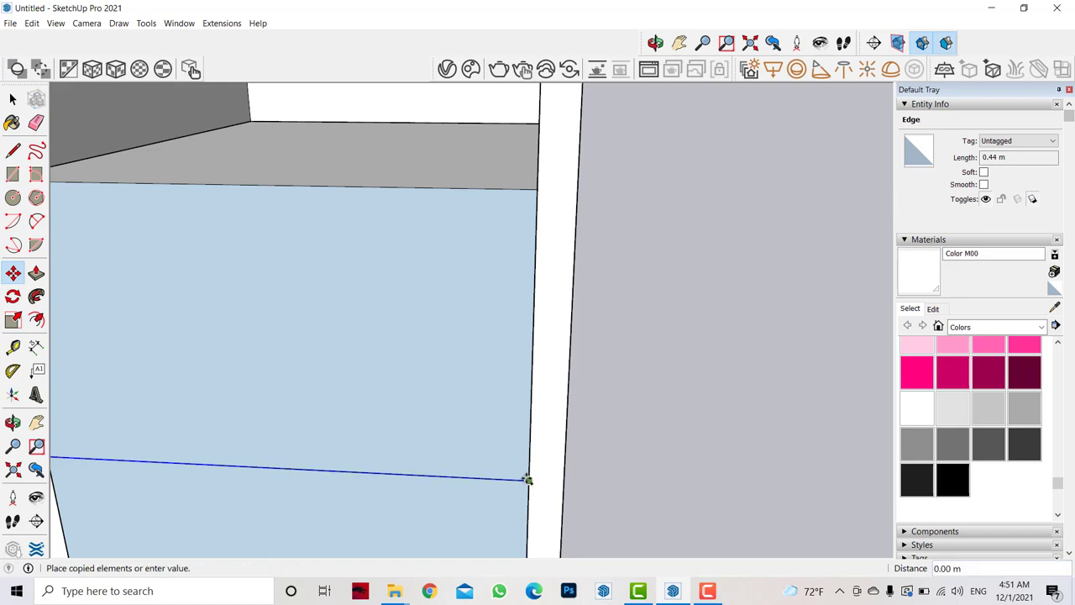
pyautogui.click(528, 475)
pyautogui.scroll(-3, 420, 445)
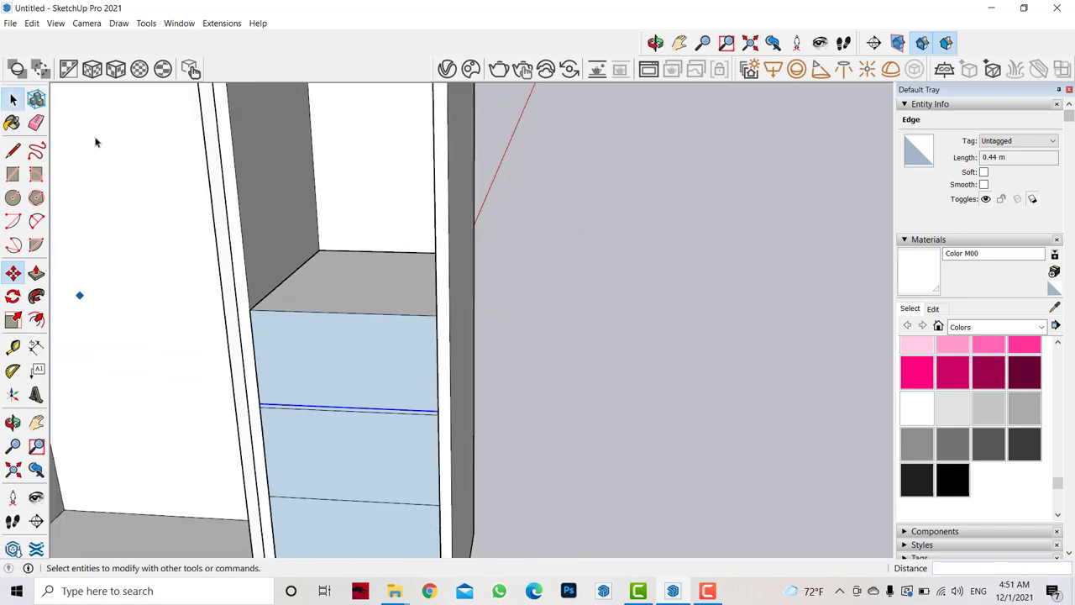
pyautogui.press('space')
# Copy the two blue drawer edges at a 0.01 m offset to form gap strips.
pyautogui.scroll(2, 391, 492)
pyautogui.scroll(2, 427, 487)
pyautogui.click(425, 470)
pyautogui.click(423, 481)
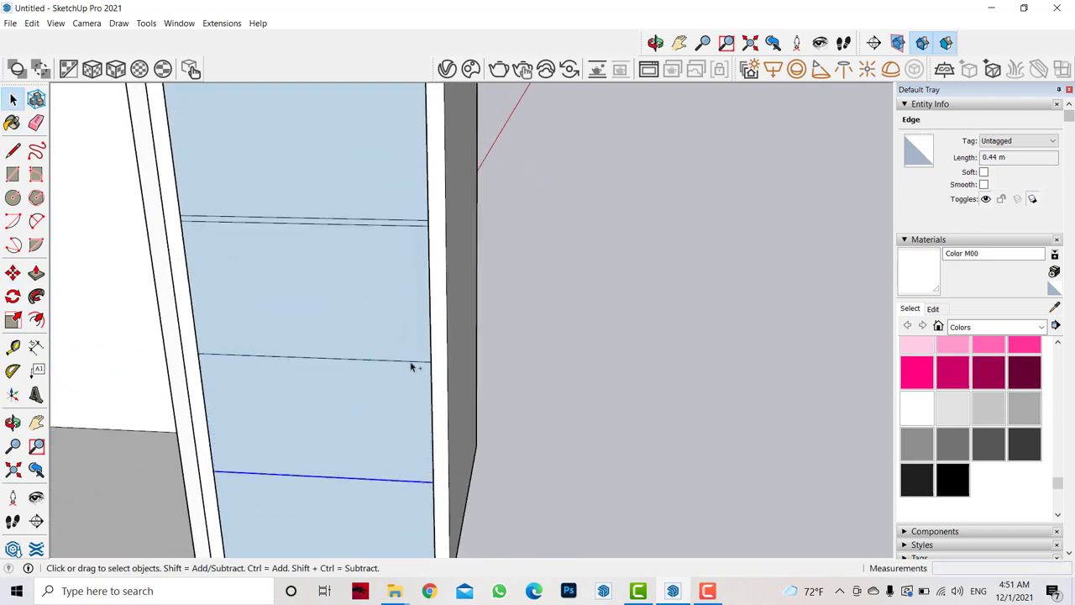
pyautogui.press('m')
pyautogui.press('ctrl')
pyautogui.click(443, 401)
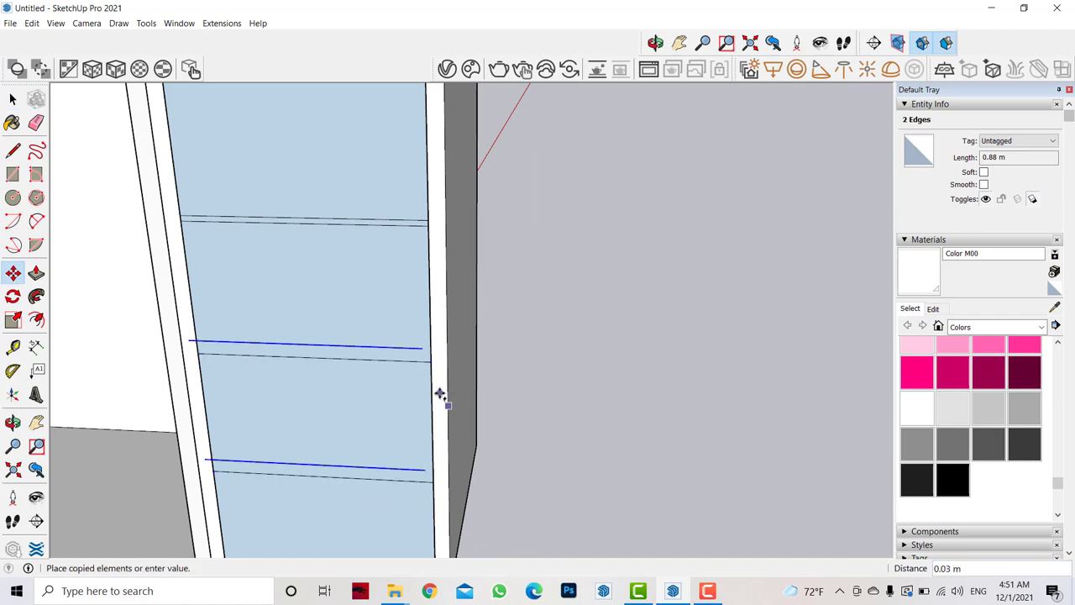
pyautogui.write('1')
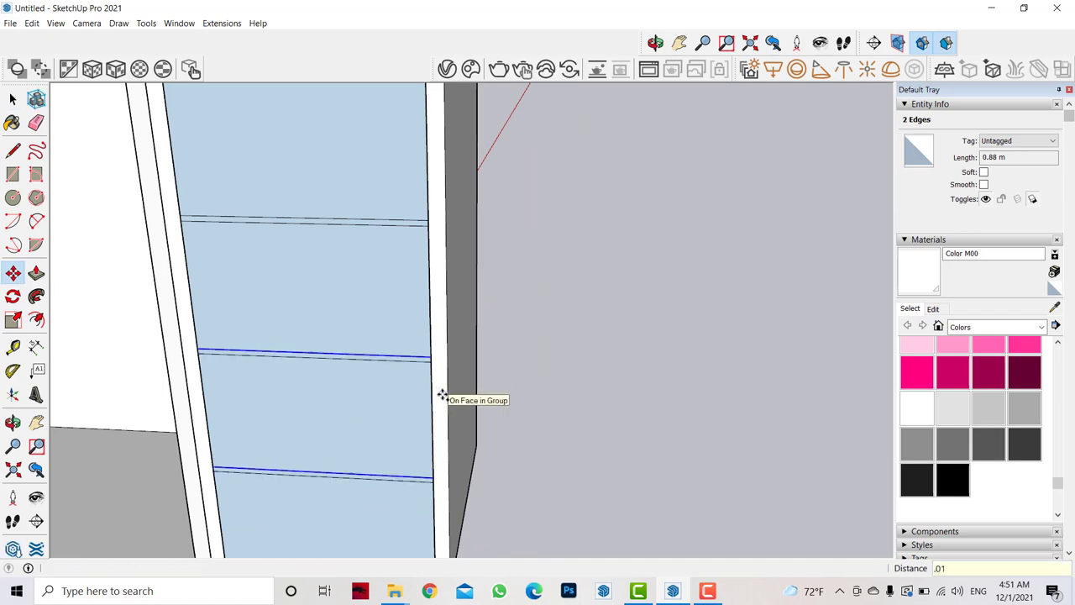
pyautogui.press('Return')
# Push the thin strip between the edges inward as a recessed drawer gap.
pyautogui.press('p')
pyautogui.scroll(2, 356, 227)
pyautogui.click(357, 220)
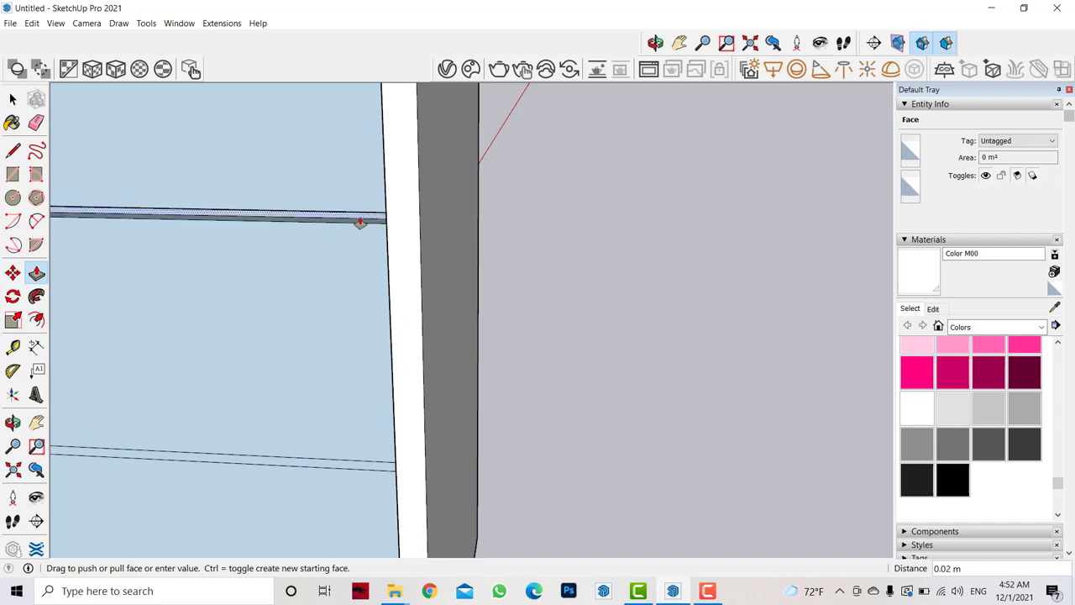
pyautogui.click(359, 222)
pyautogui.scroll(-2, 314, 367)
pyautogui.scroll(2, 297, 535)
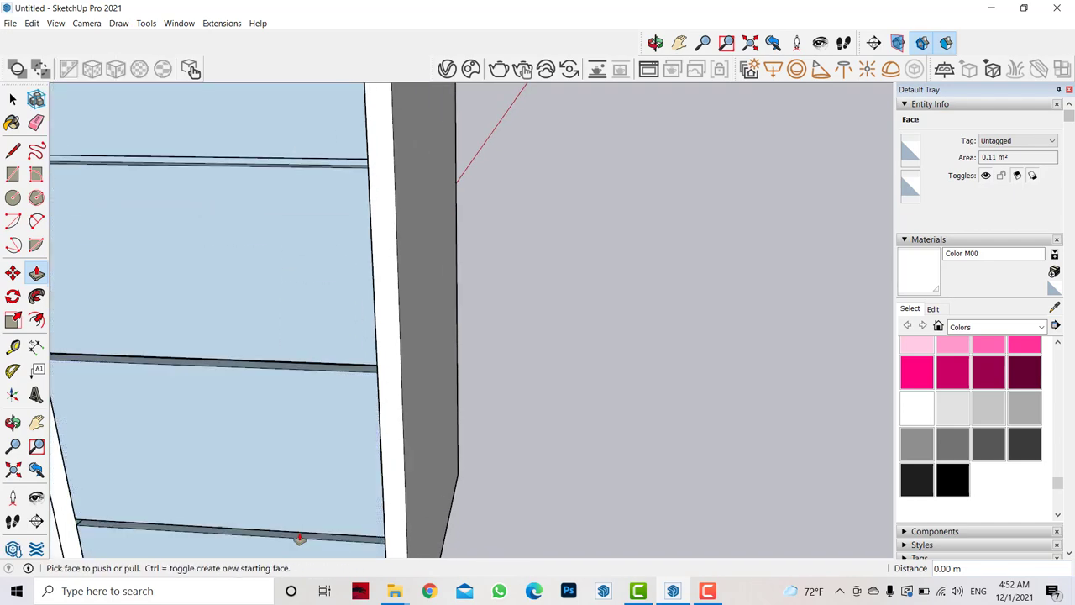
pyautogui.scroll(-3, 299, 538)
pyautogui.press('space')
# Select the whole drawer stack and paint it white.
pyautogui.moveTo(352, 235); pyautogui.dragTo(441, 412)
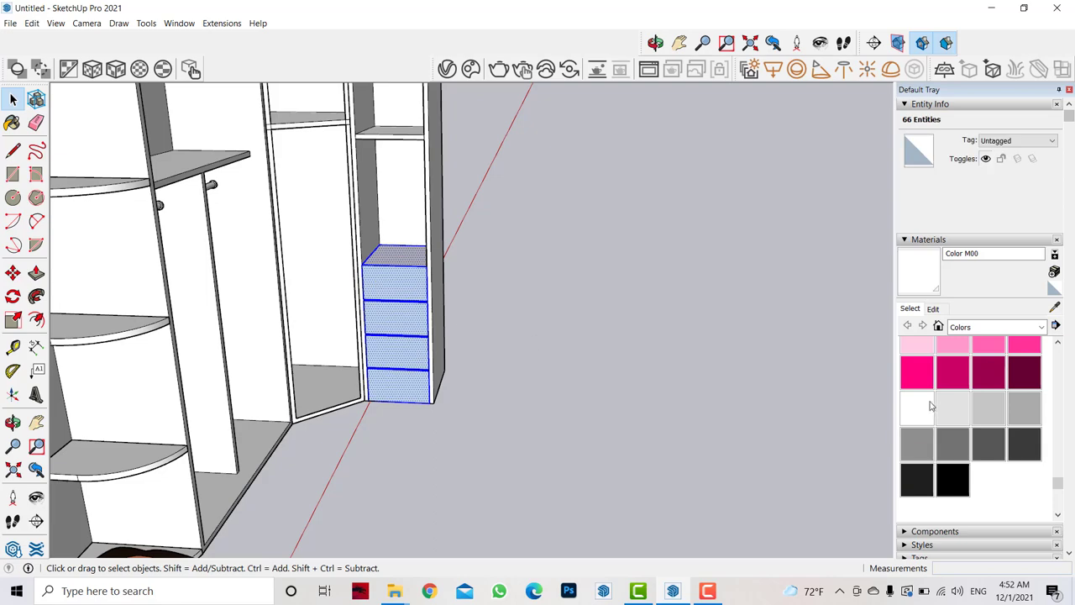
pyautogui.click(931, 407)
pyautogui.click(404, 275)
pyautogui.press('space')
pyautogui.click(530, 377)
pyautogui.scroll(-3, 530, 376)
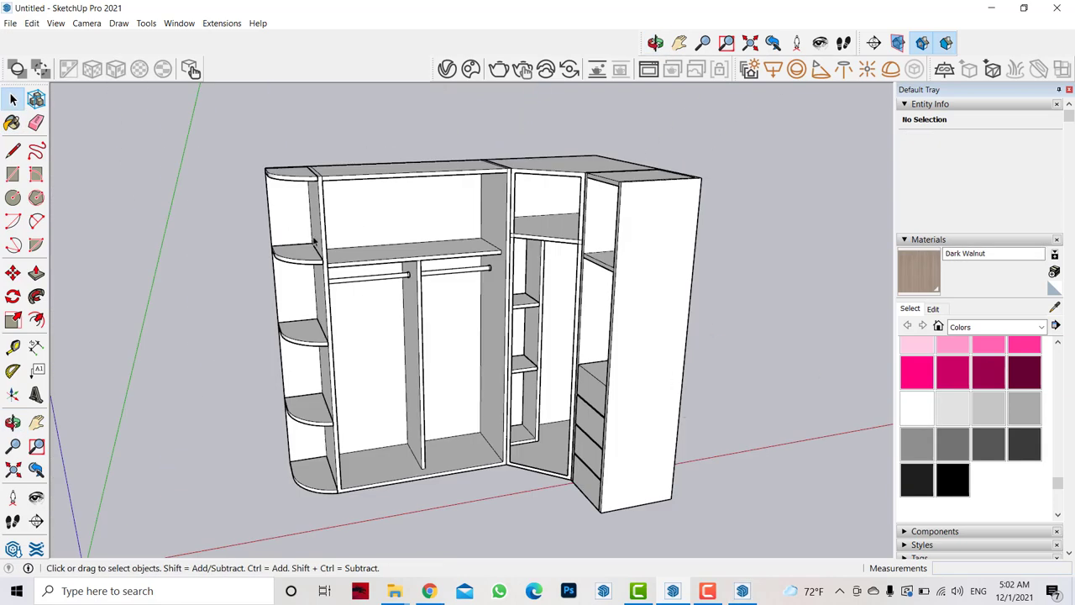
# Paint the left and middle corner wardrobe sections Dark Walnut.
pyautogui.tripleClick(446, 217)
pyautogui.press('b')
pyautogui.click(348, 221)
pyautogui.press('space')
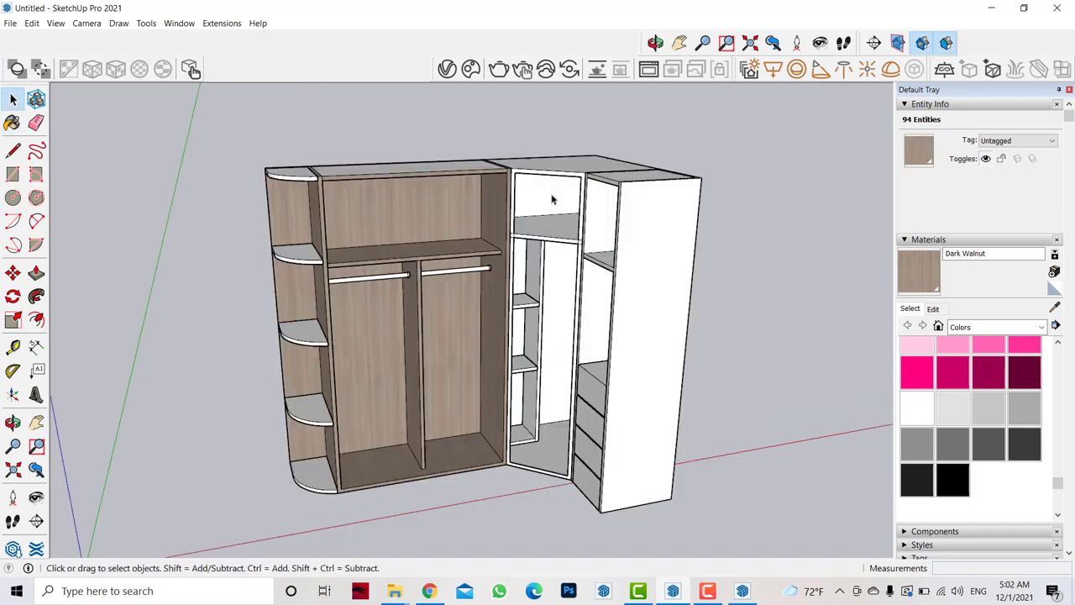
pyautogui.tripleClick(552, 199)
pyautogui.click(554, 267)
pyautogui.press('space')
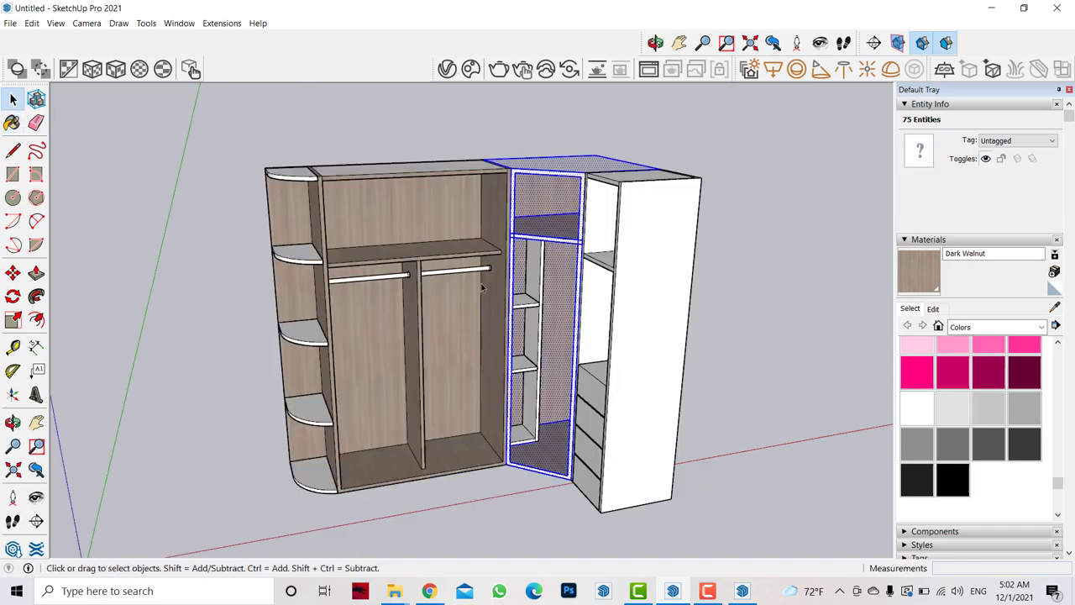
# Paint the vertical divider panel in the corner section Dark Walnut.
pyautogui.tripleClick(530, 304)
pyautogui.press('b')
pyautogui.scroll(3, 520, 288)
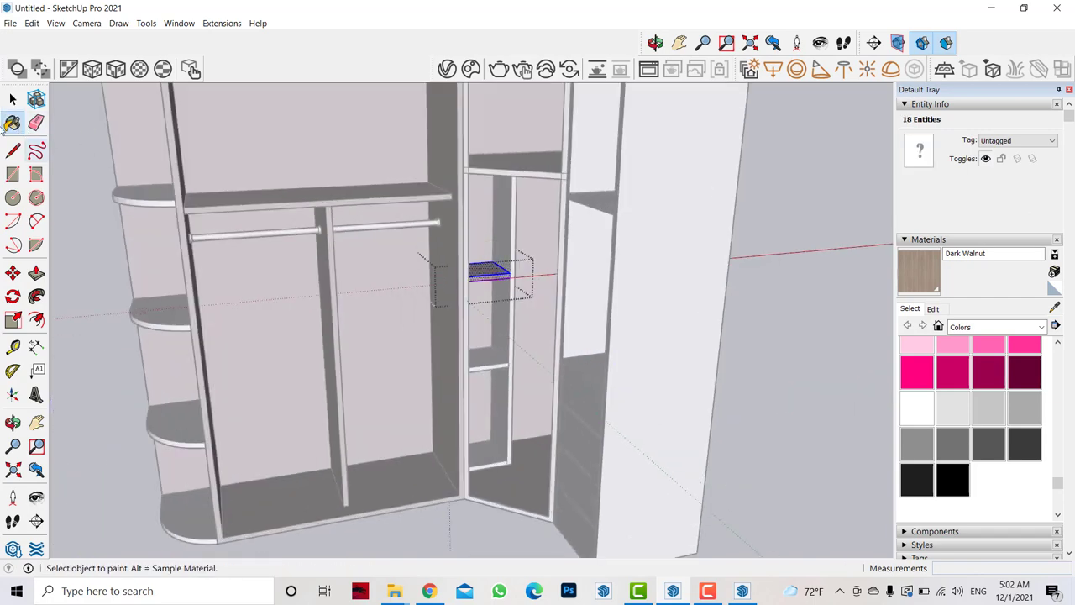
pyautogui.click(13, 99)
pyautogui.scroll(3, 516, 408)
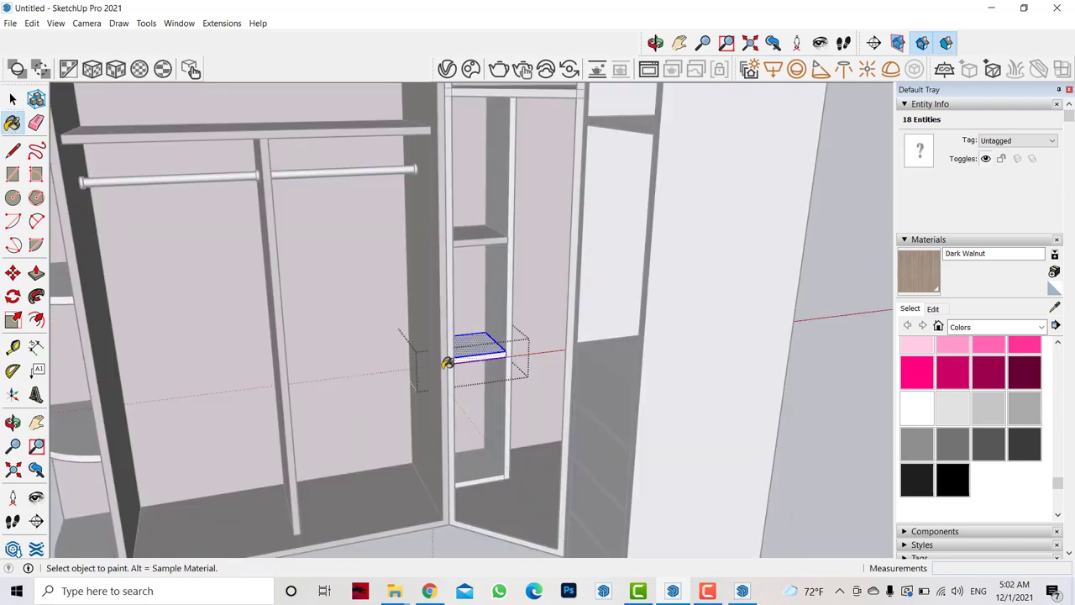
pyautogui.click(13, 99)
pyautogui.click(476, 463)
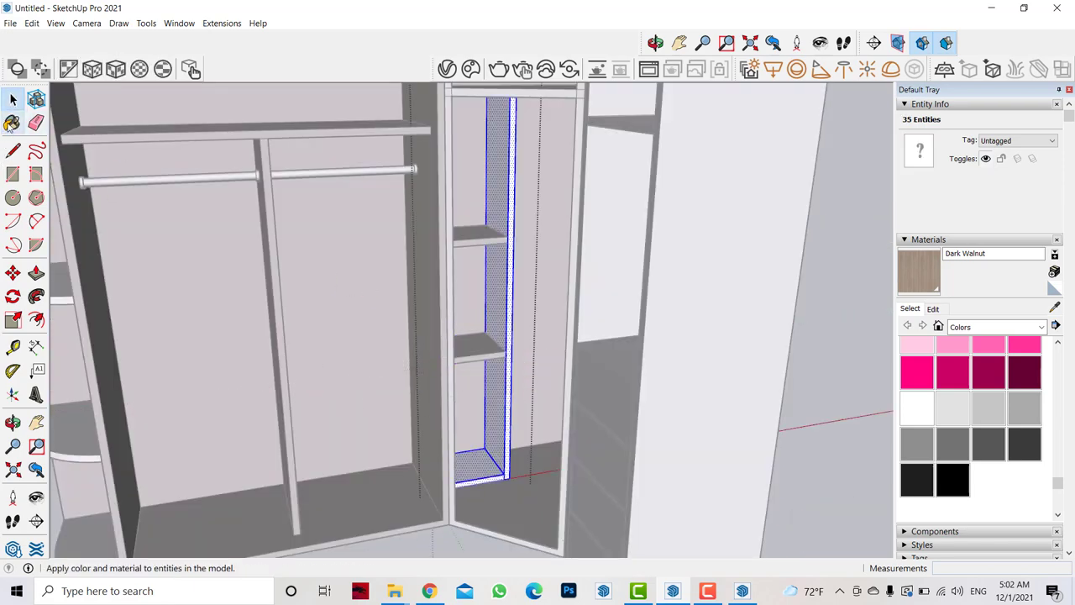
pyautogui.click(506, 185)
pyautogui.scroll(-3, 509, 194)
# Paint the tall end panel Dark Walnut and leave the edited component.
pyautogui.click(13, 100)
pyautogui.hotkey('ctrl', 'z')
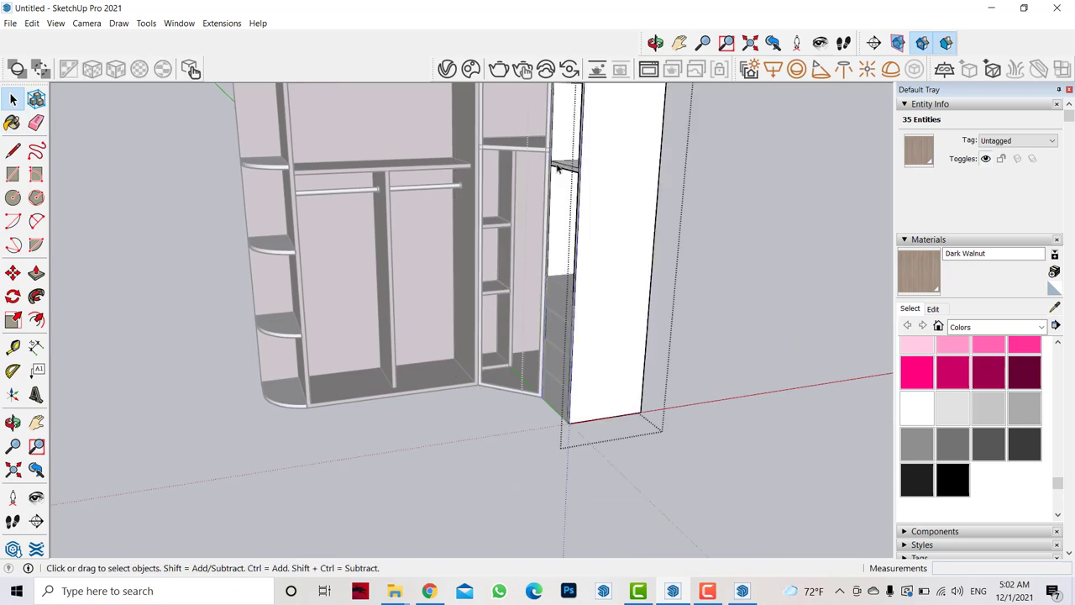
pyautogui.click(614, 158)
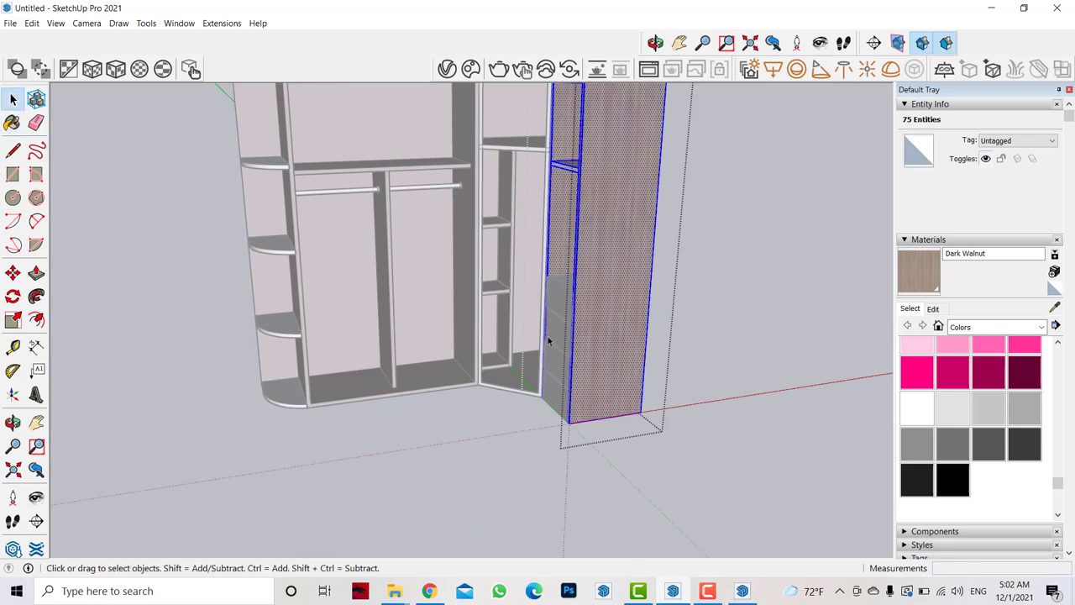
pyautogui.click(485, 473)
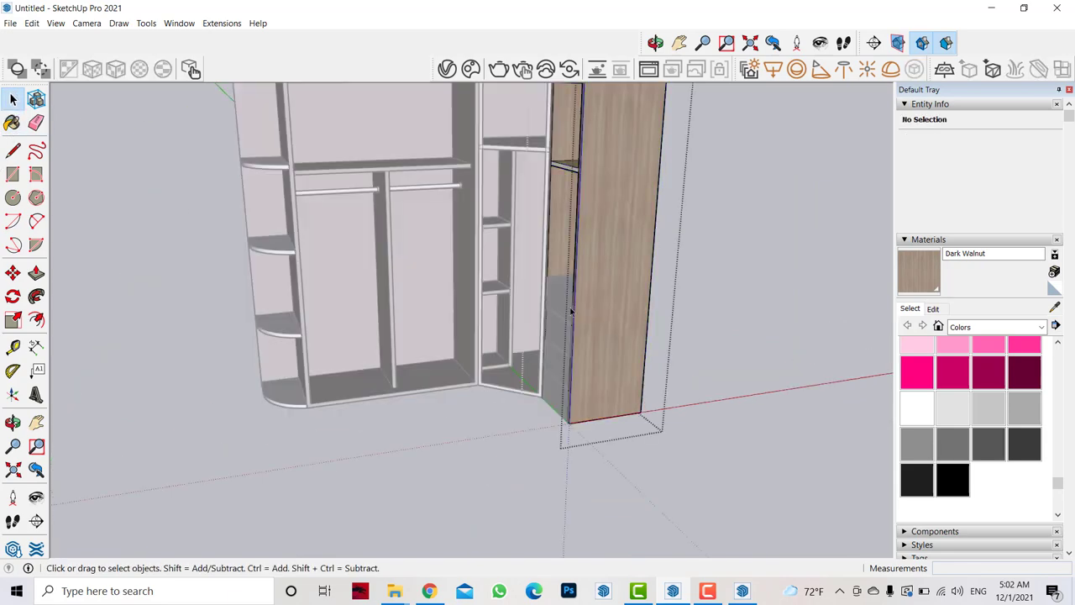
pyautogui.hotkey('ctrl', 'z')
pyautogui.press('b')
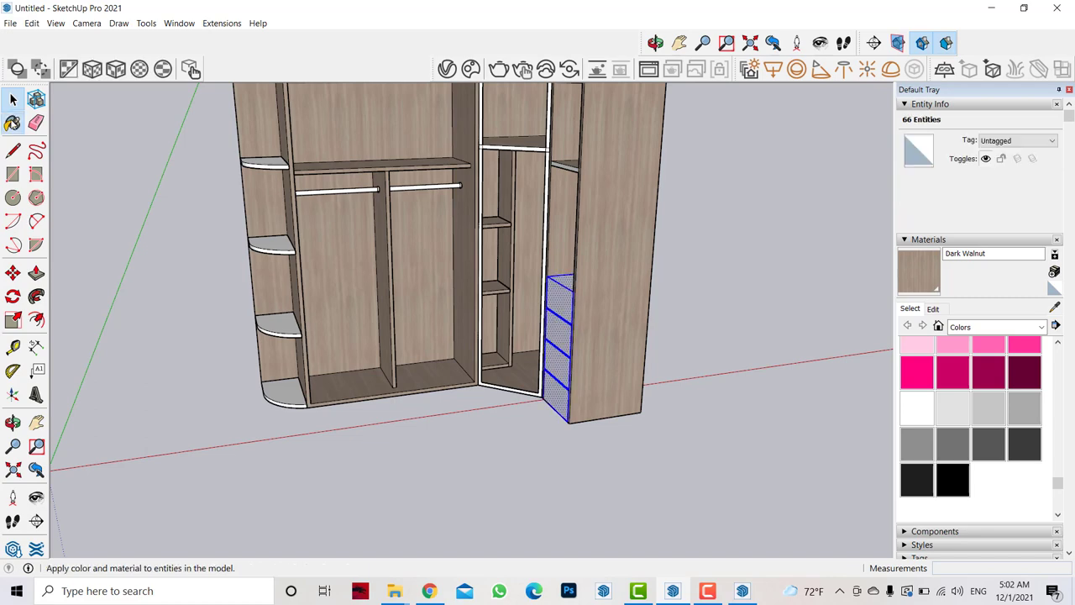
pyautogui.scroll(-3, 348, 245)
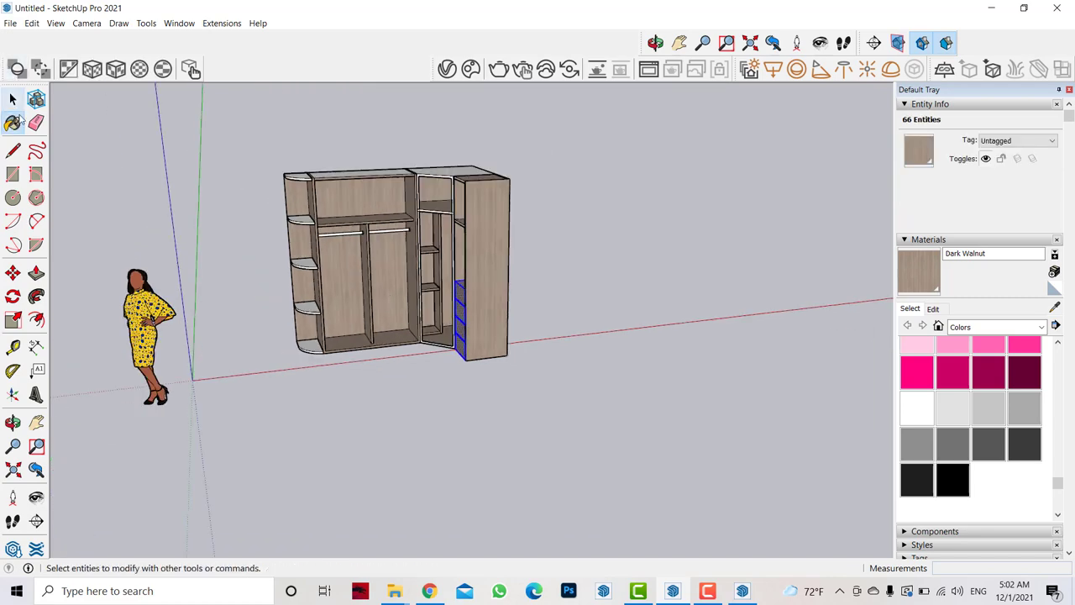
# Open the left section to reach a curved shelf, undoing unwanted changes.
pyautogui.click(13, 99)
pyautogui.click(12, 150)
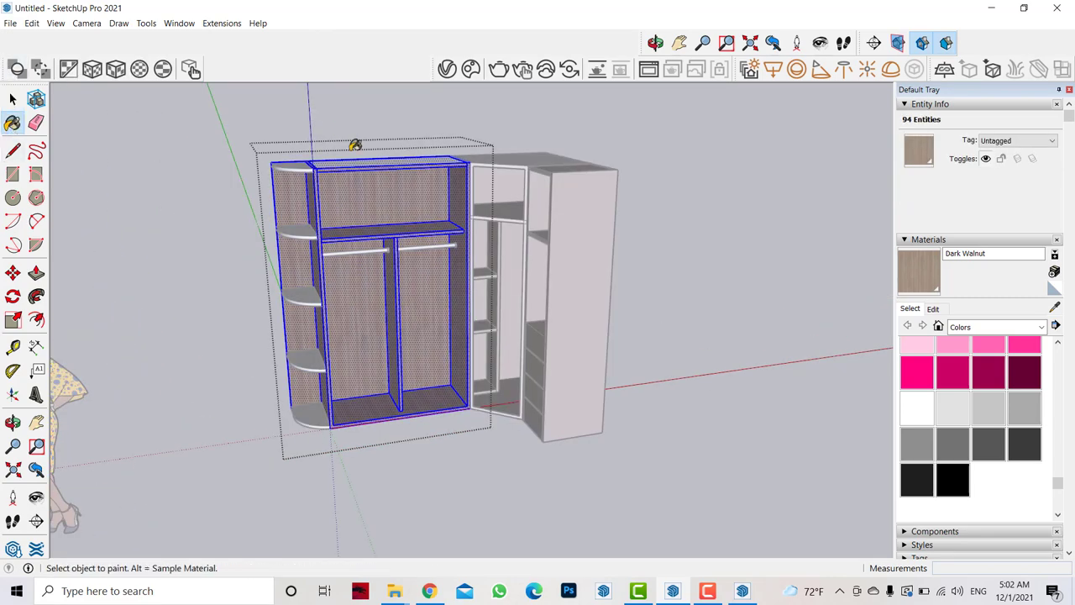
pyautogui.scroll(2, 355, 145)
pyautogui.press('space')
pyautogui.doubleClick(292, 261)
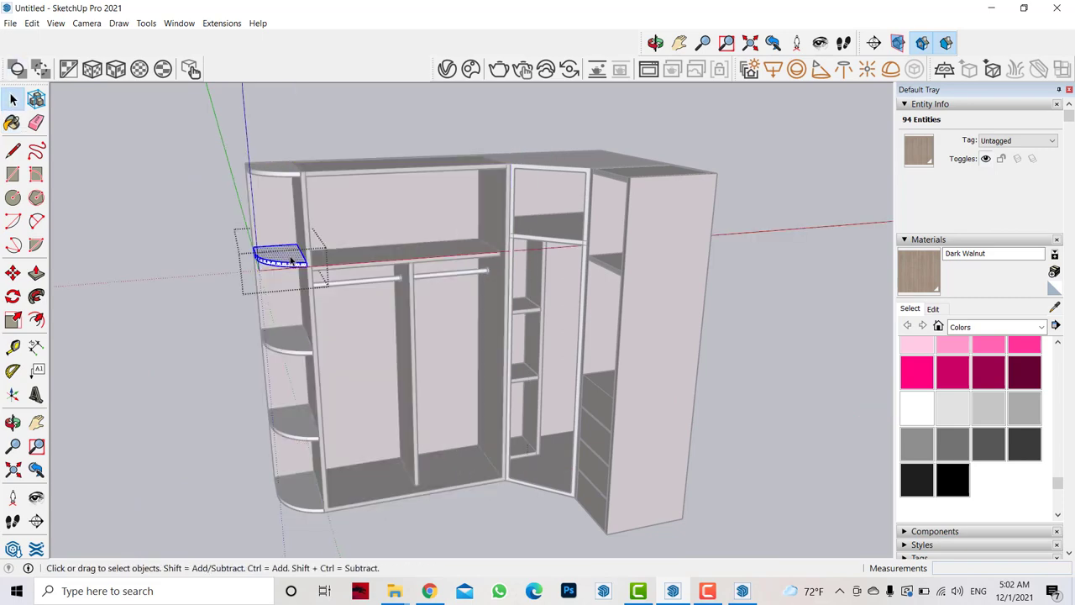
pyautogui.hotkey('ctrl', 'z')
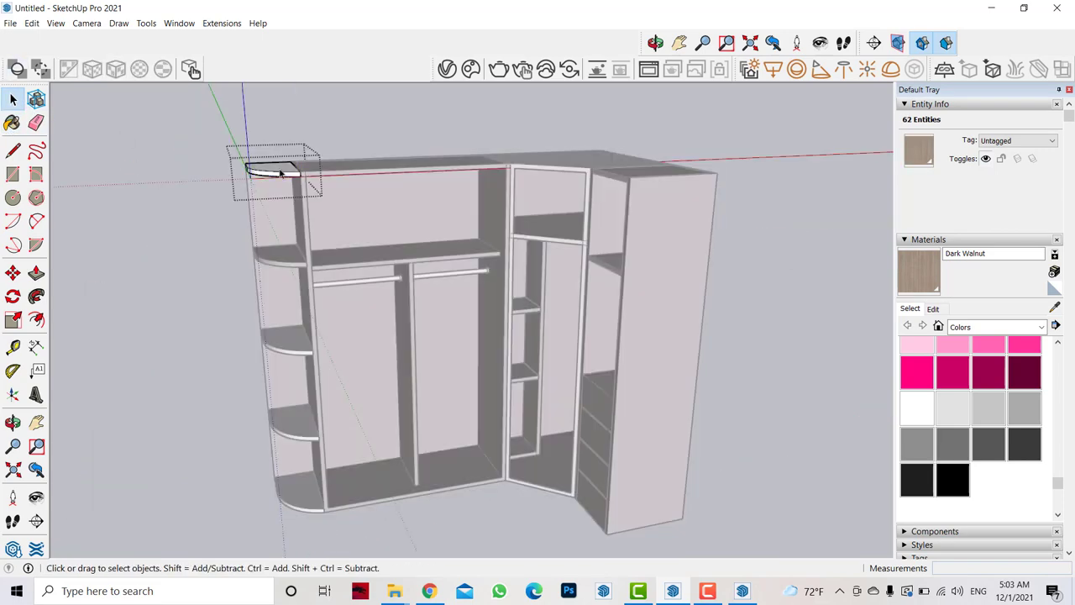
pyautogui.hotkey('ctrl', 'z')
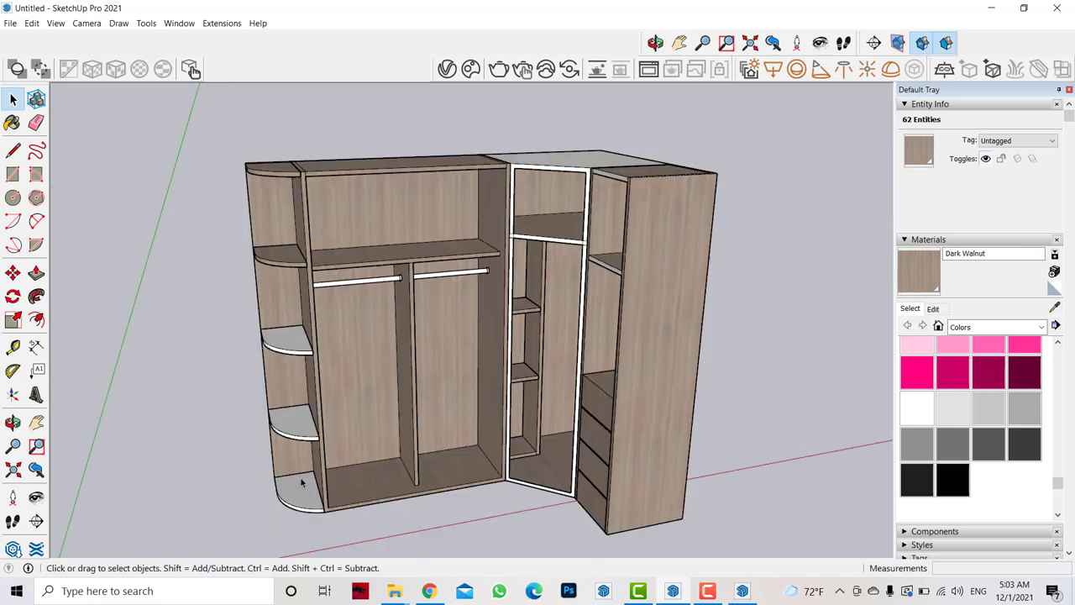
pyautogui.hotkey('ctrl', 'z')
pyautogui.press('b')
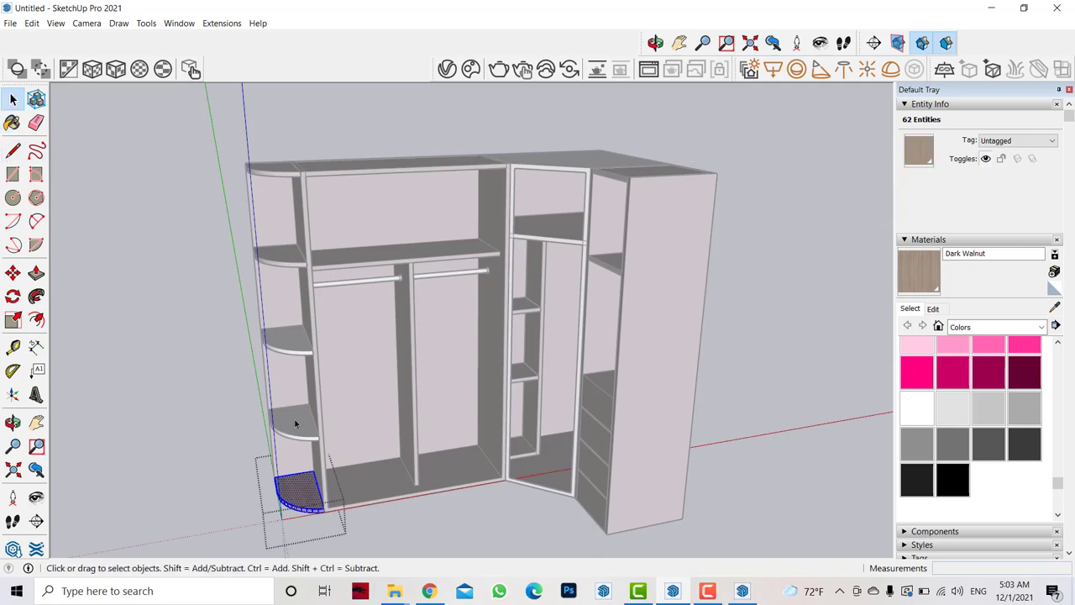
# Paint the corner unit Dark Walnut after undoing earlier attempts.
pyautogui.hotkey('ctrl', 'z')
pyautogui.press('b')
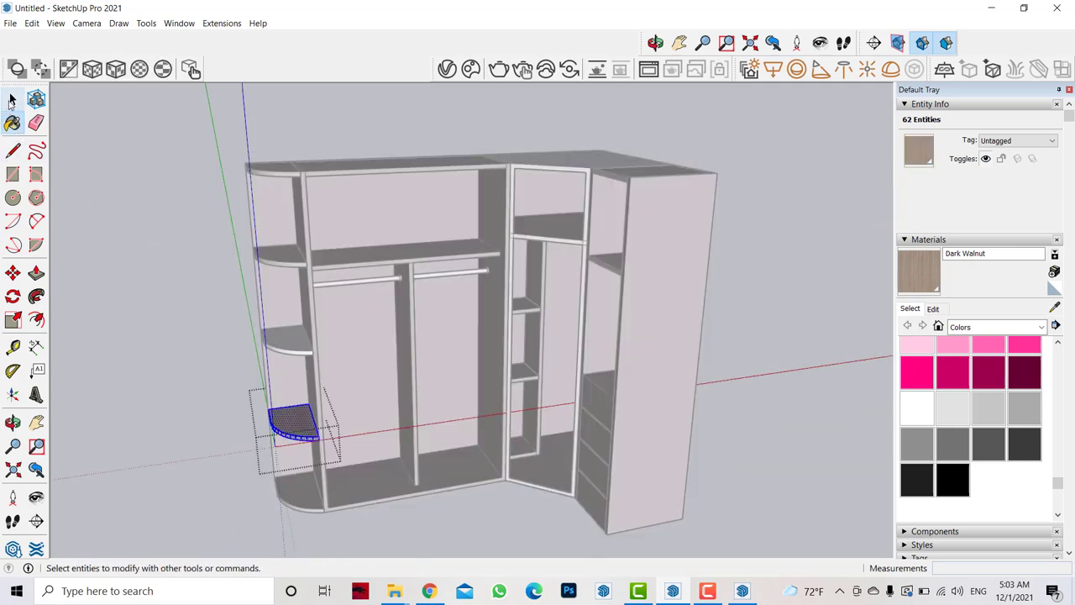
pyautogui.click(11, 100)
pyautogui.hotkey('ctrl', 'z')
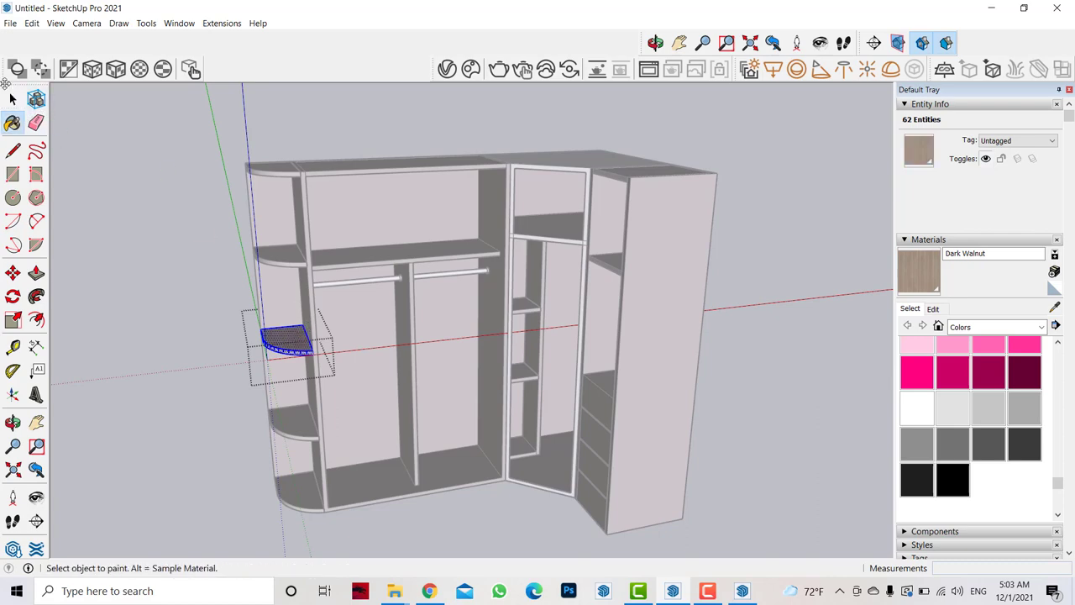
pyautogui.hotkey('ctrl', 'z')
pyautogui.hotkey('ctrl', 'z')
pyautogui.hotkey('ctrl', 'z')
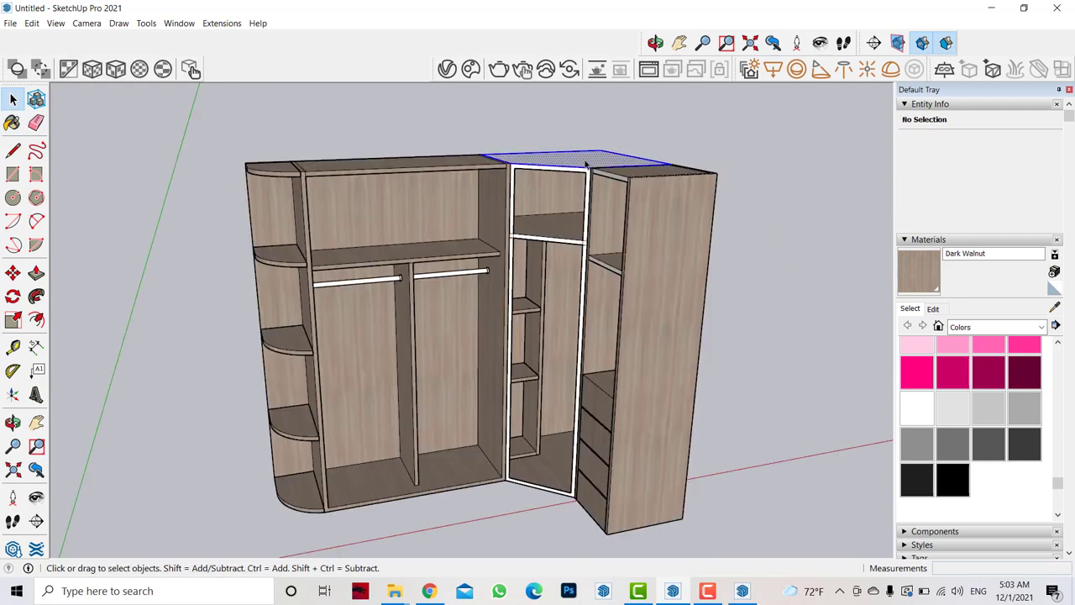
pyautogui.click(12, 123)
pyautogui.click(546, 155)
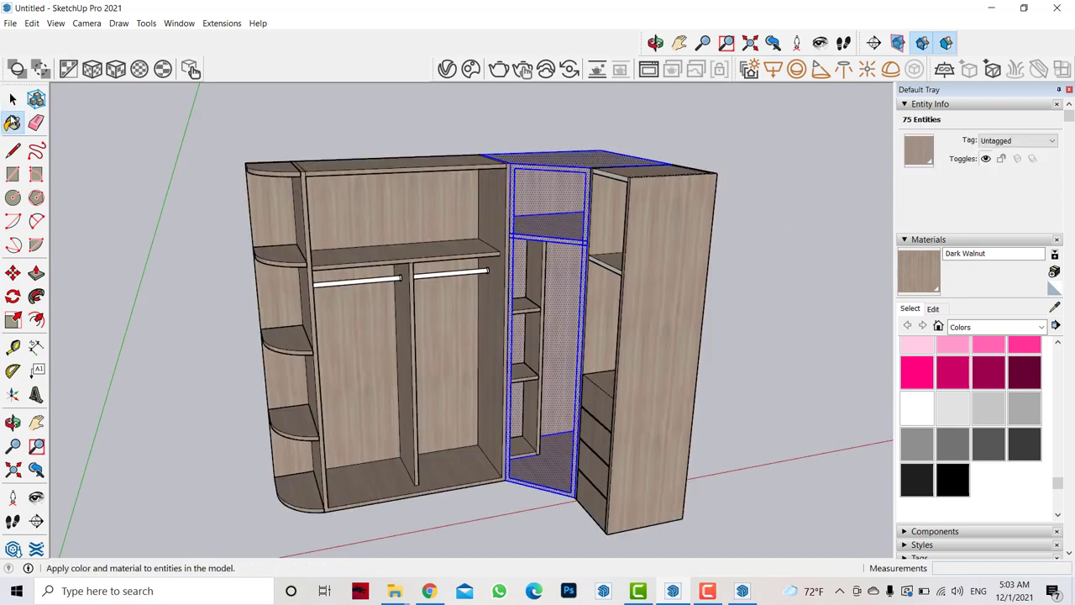
pyautogui.hotkey('ctrl', 'z')
pyautogui.hotkey('ctrl', 'z')
pyautogui.press('b')
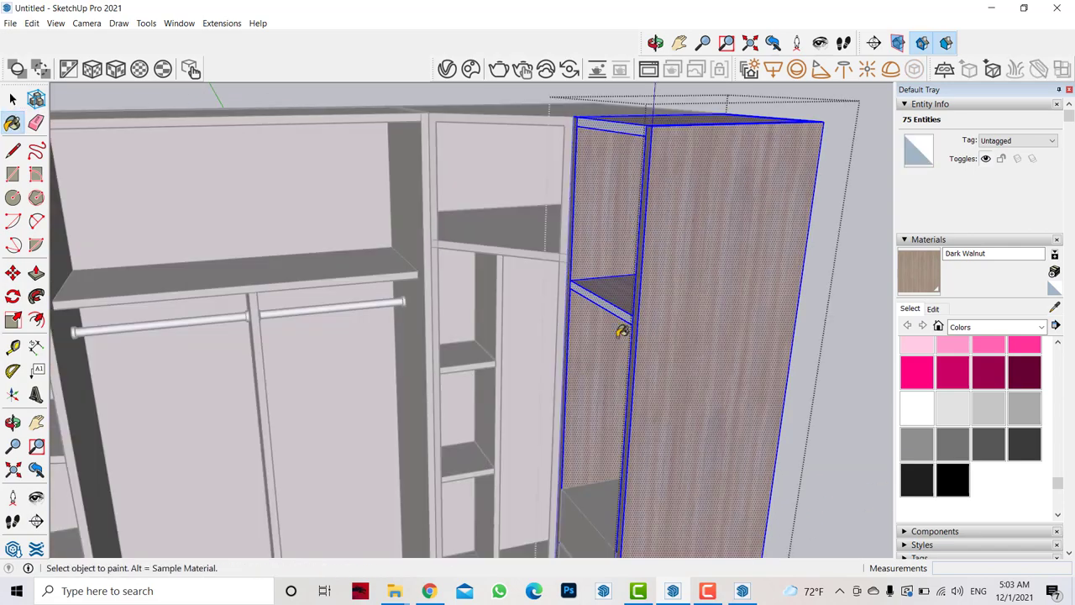
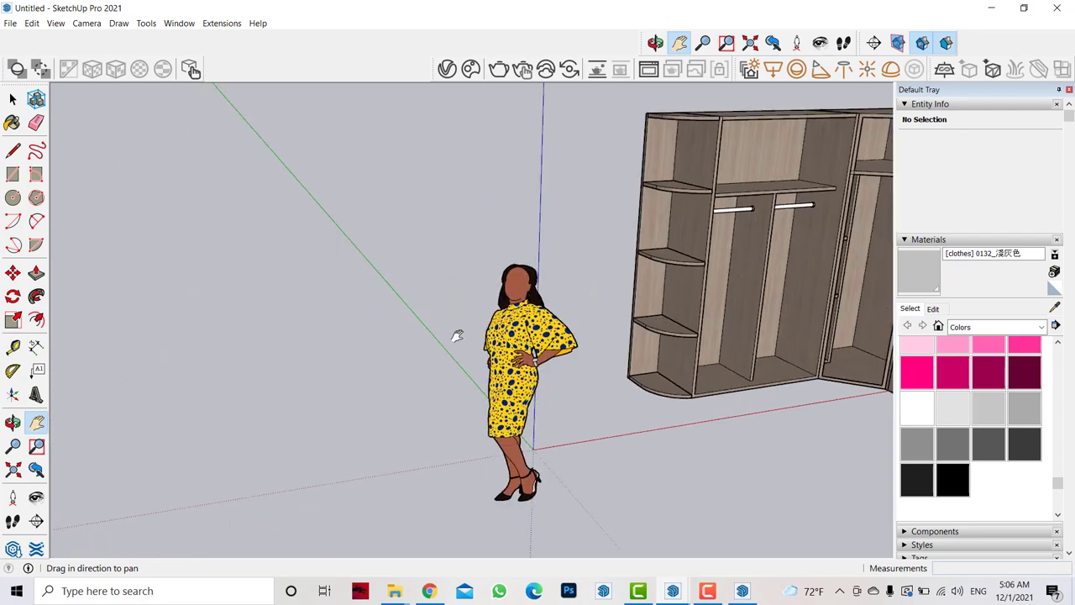
# Move the second clothes rack along the red axis by a typed distance.
pyautogui.scroll(4, 109, 308)
pyautogui.press('space')
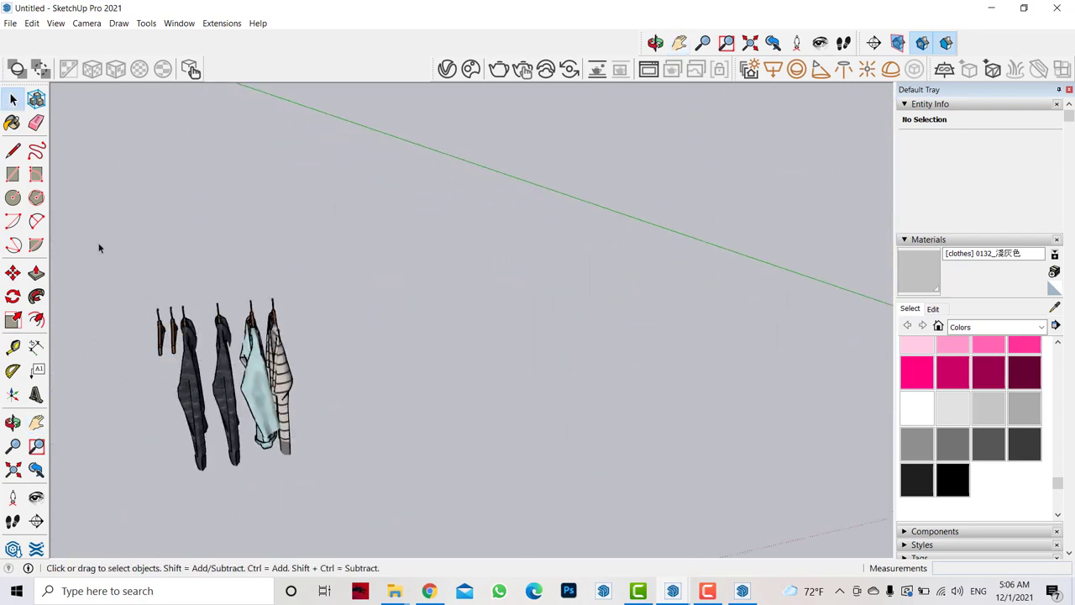
pyautogui.click(222, 378)
pyautogui.press('m')
pyautogui.click(353, 438)
pyautogui.write('10')
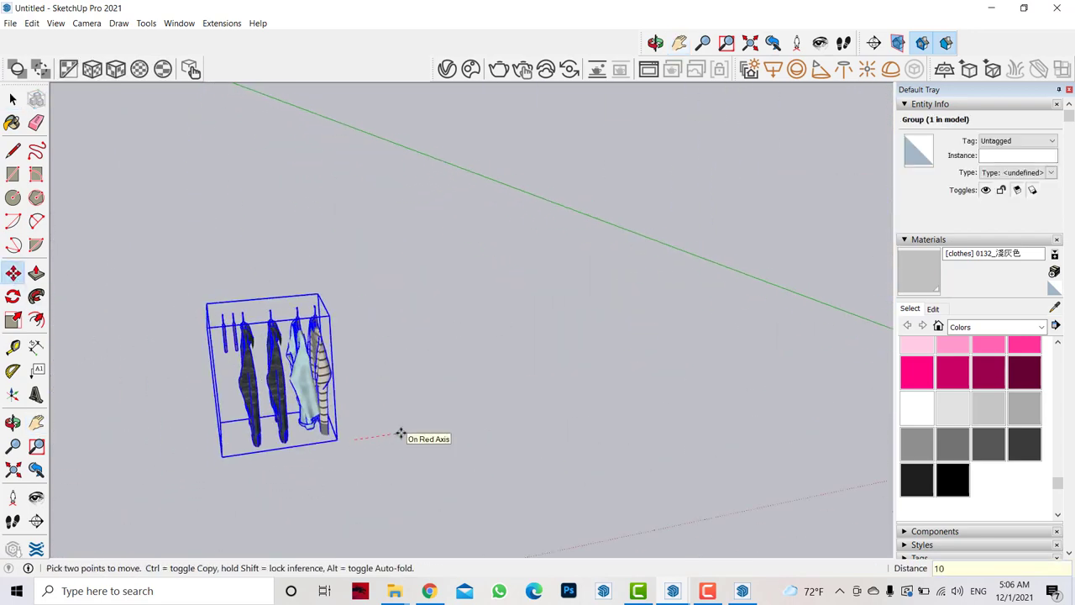
pyautogui.press('Return')
# Move the rack further onto the wardrobe's right-hand rail and orbit to check it.
pyautogui.press('space')
pyautogui.scroll(2, 188, 385)
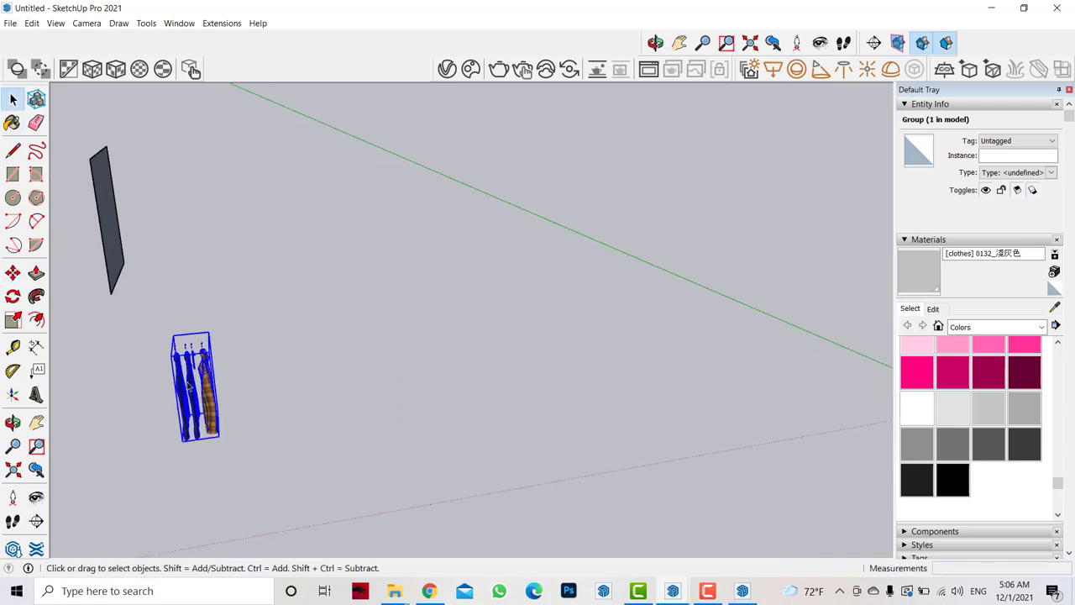
pyautogui.click(14, 276)
pyautogui.click(213, 450)
pyautogui.write('12')
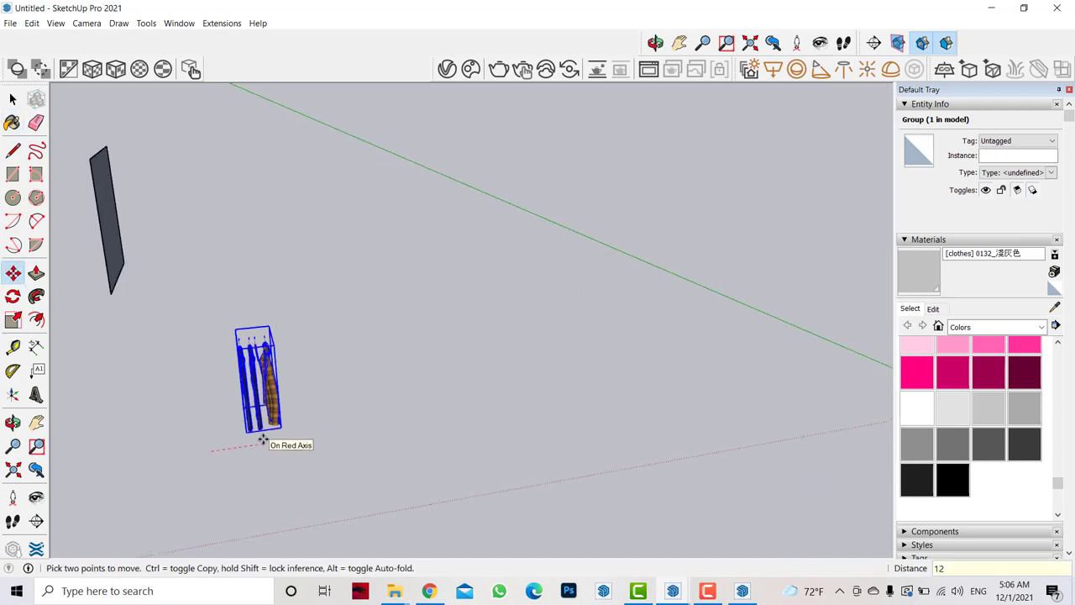
pyautogui.press('Return')
pyautogui.scroll(-2, 122, 367)
pyautogui.moveTo(123, 367); pyautogui.dragTo(475, 339, button='middle')
# Zoom and pan over to the panel holding the black storage boxes.
pyautogui.scroll(5, 474, 339)
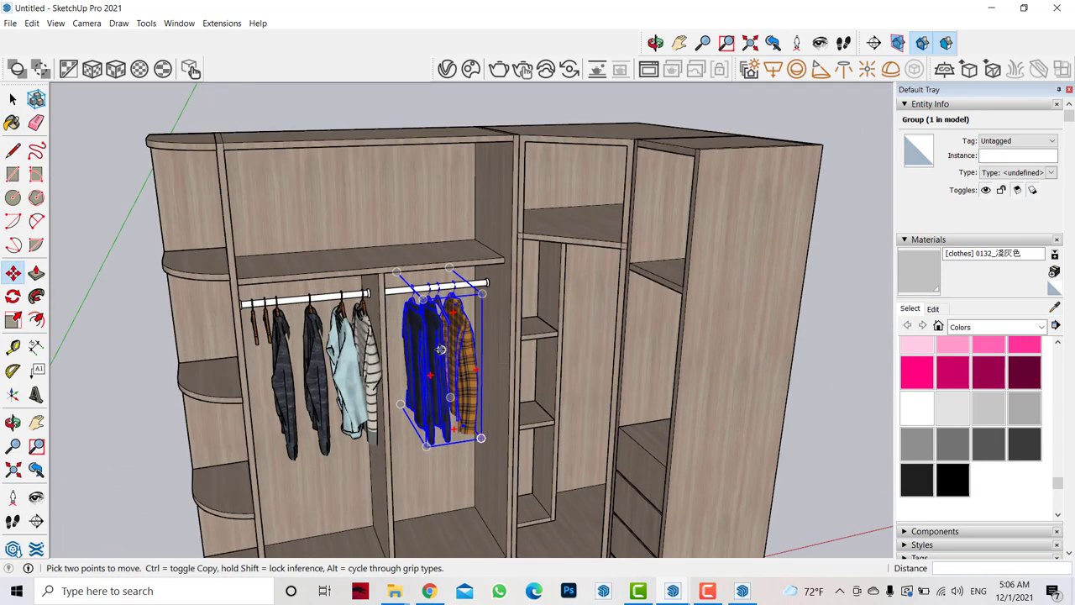
pyautogui.scroll(1, 441, 349)
pyautogui.press('space')
pyautogui.scroll(-2, 392, 342)
pyautogui.scroll(-2, 344, 361)
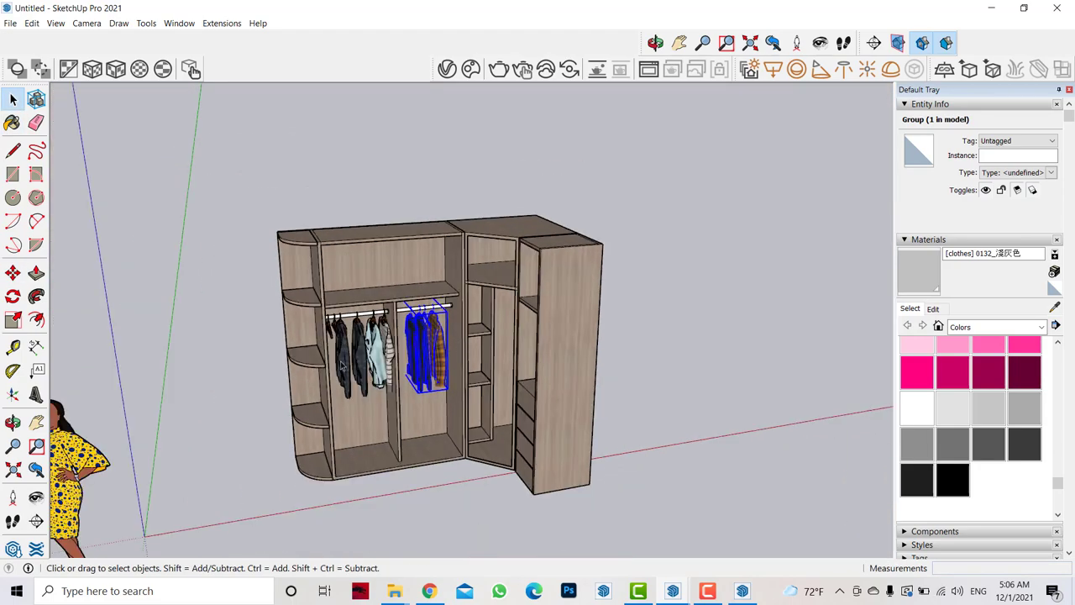
pyautogui.moveTo(168, 395); pyautogui.dragTo(298, 377)
pyautogui.scroll(5, 297, 377)
# Move the black box stack onto the floor of the right hanging compartment.
pyautogui.press('space')
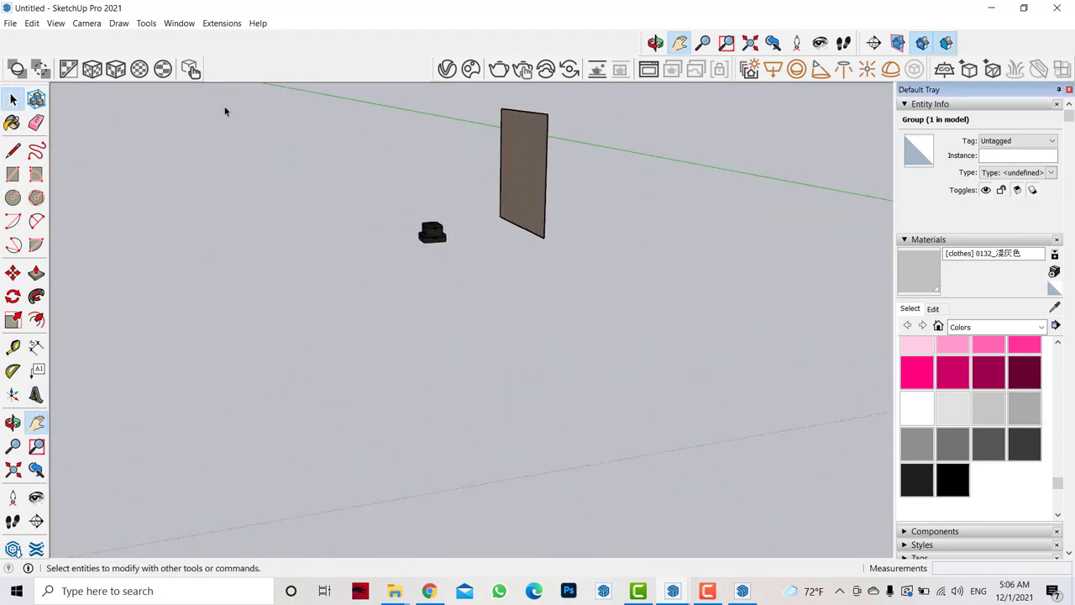
pyautogui.click(13, 273)
pyautogui.click(435, 236)
pyautogui.scroll(-2, 360, 252)
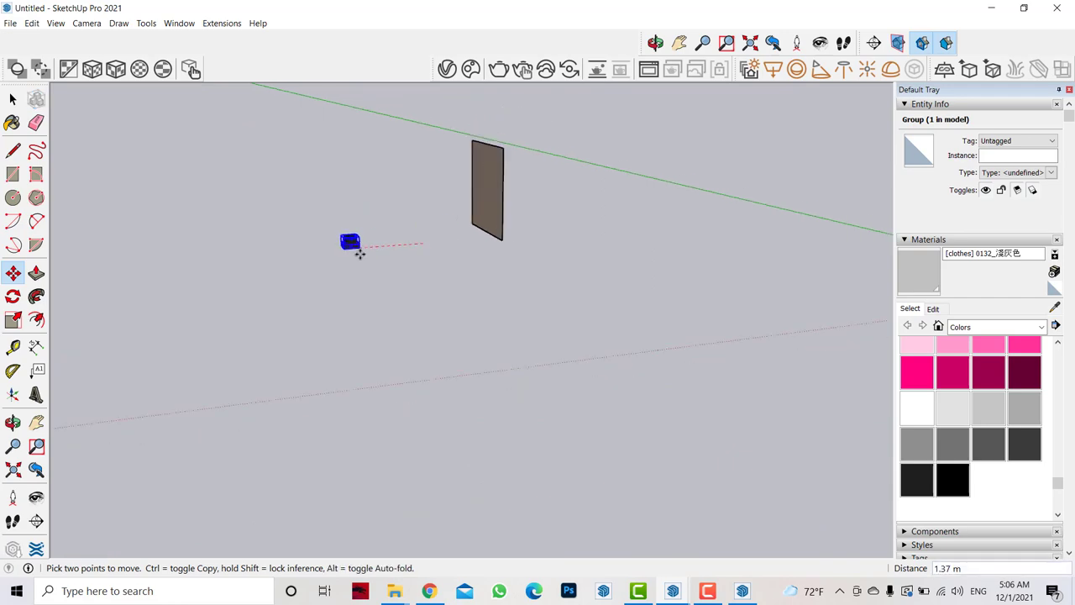
pyautogui.scroll(-5, 360, 252)
pyautogui.scroll(3, 764, 253)
pyautogui.scroll(3, 764, 254)
pyautogui.scroll(3, 764, 254)
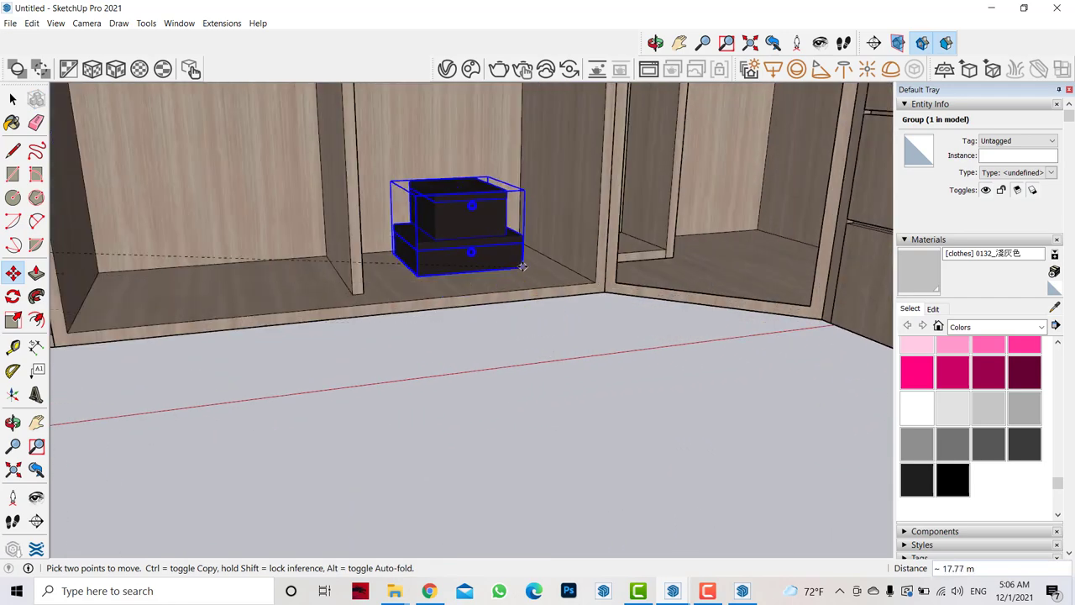
pyautogui.click(504, 272)
# Copy the box stack with Ctrl into the left compartment and orbit out to check.
pyautogui.click(12, 423)
pyautogui.moveTo(442, 288); pyautogui.dragTo(521, 336)
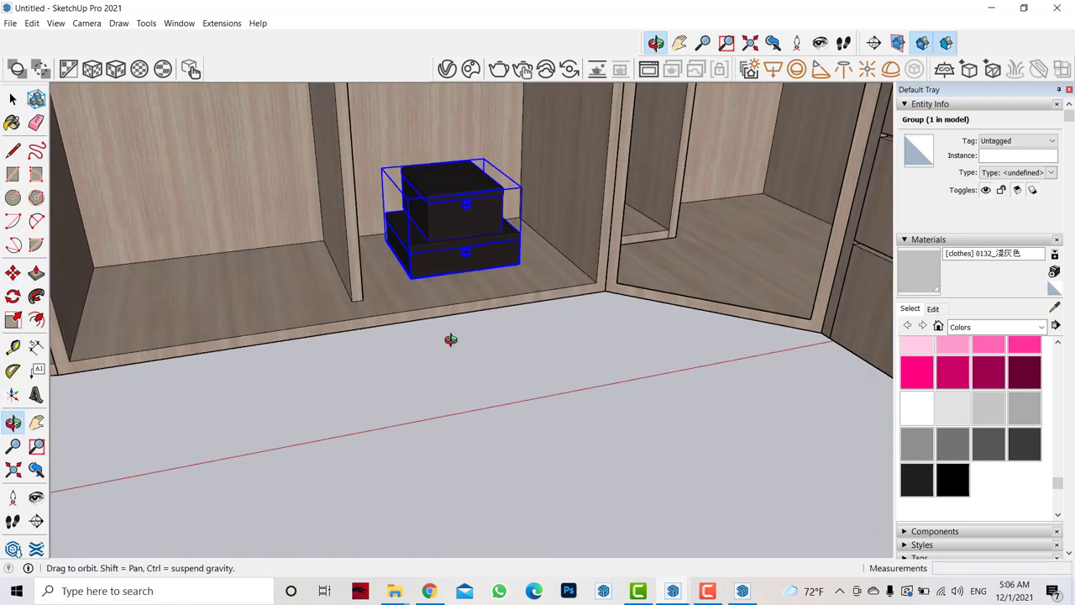
pyautogui.click(13, 273)
pyautogui.click(503, 290)
pyautogui.press('ctrl')
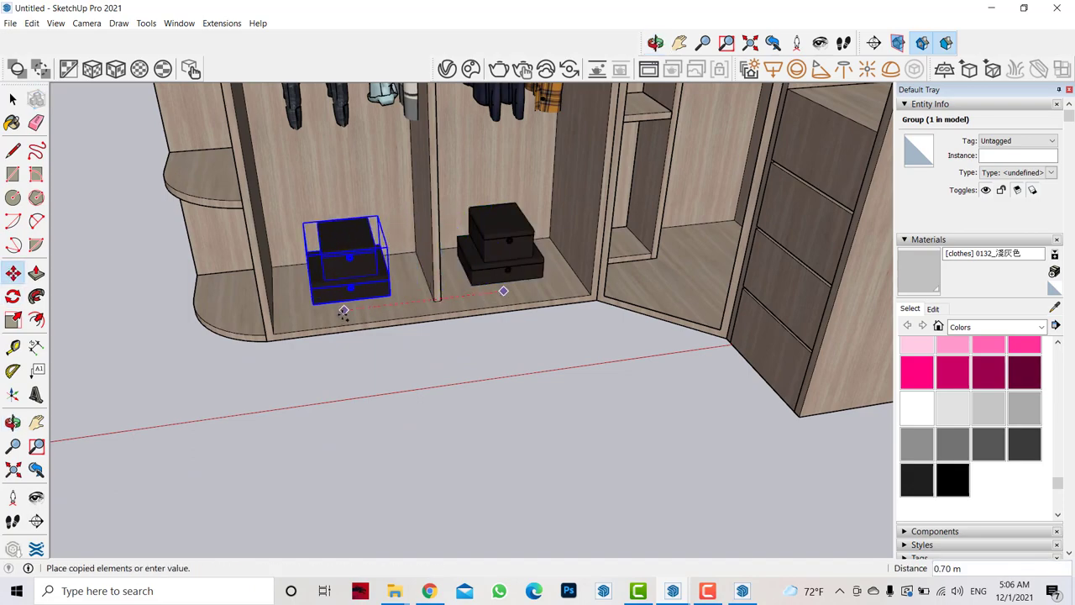
pyautogui.click(340, 316)
pyautogui.scroll(-3, 340, 316)
pyautogui.moveTo(341, 316); pyautogui.dragTo(252, 316, button='middle')
pyautogui.click(12, 423)
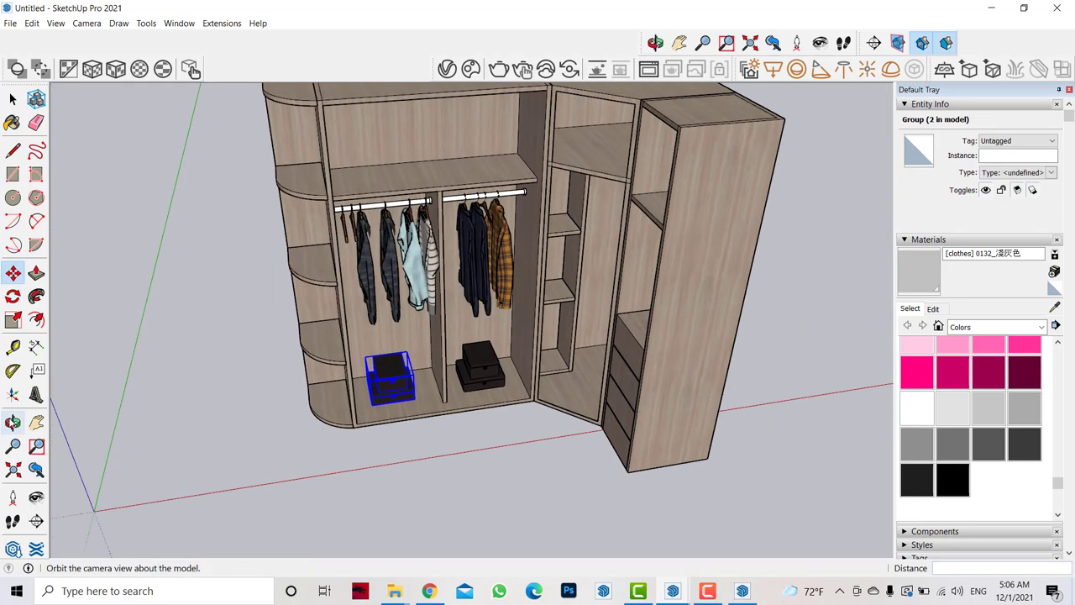
pyautogui.scroll(1, 504, 294)
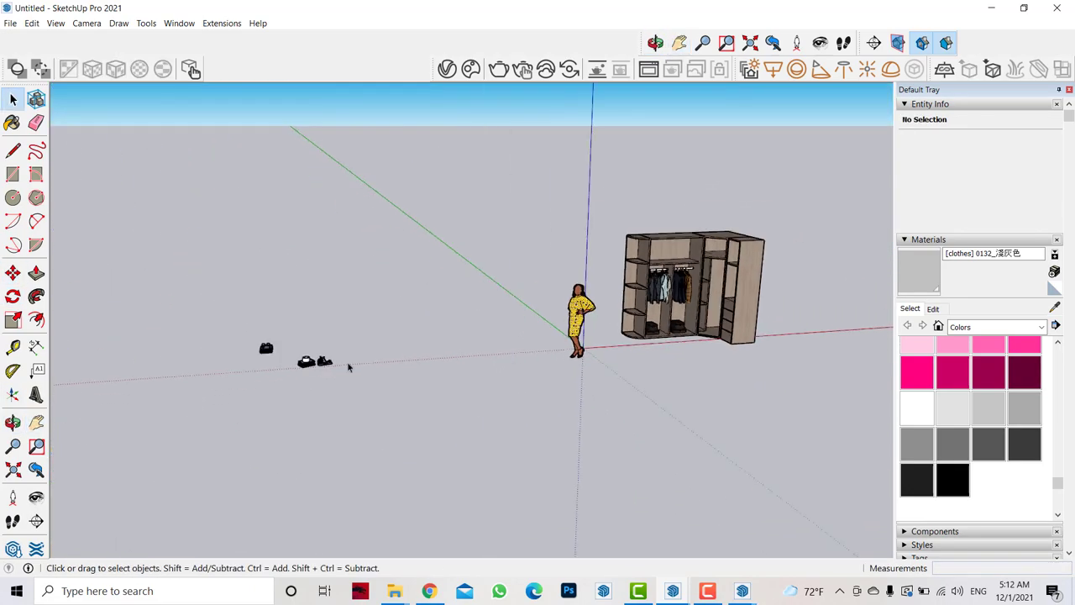
# Bring the three small decor items over toward the wardrobe.
pyautogui.hotkey('ctrl', 'a')
pyautogui.click(12, 273)
pyautogui.click(180, 329)
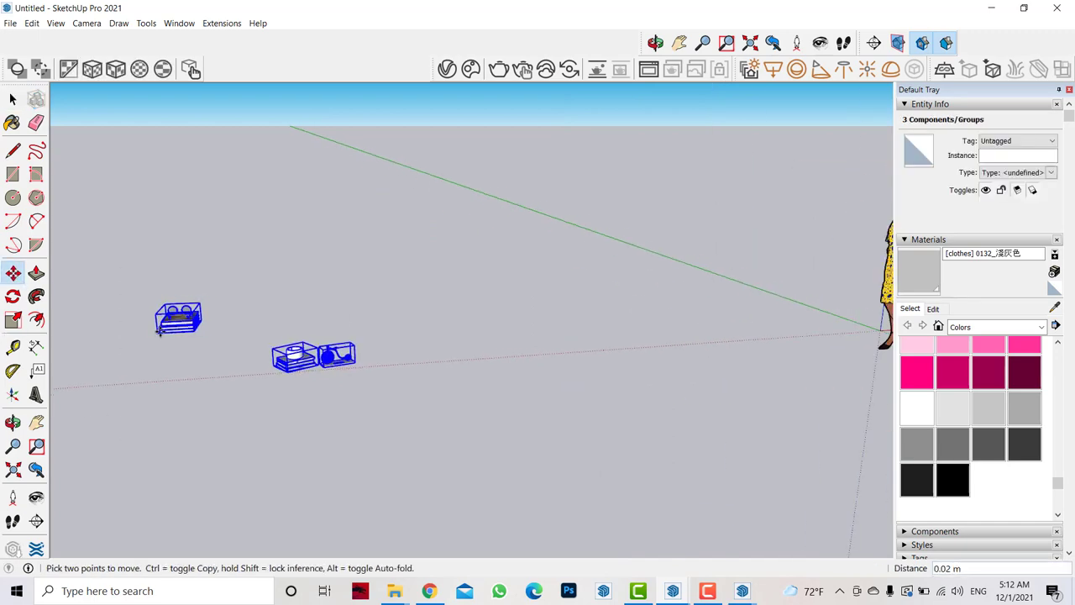
pyautogui.scroll(-3, 504, 327)
pyautogui.scroll(2, 682, 326)
pyautogui.moveTo(600, 355); pyautogui.dragTo(460, 420, button='middle')
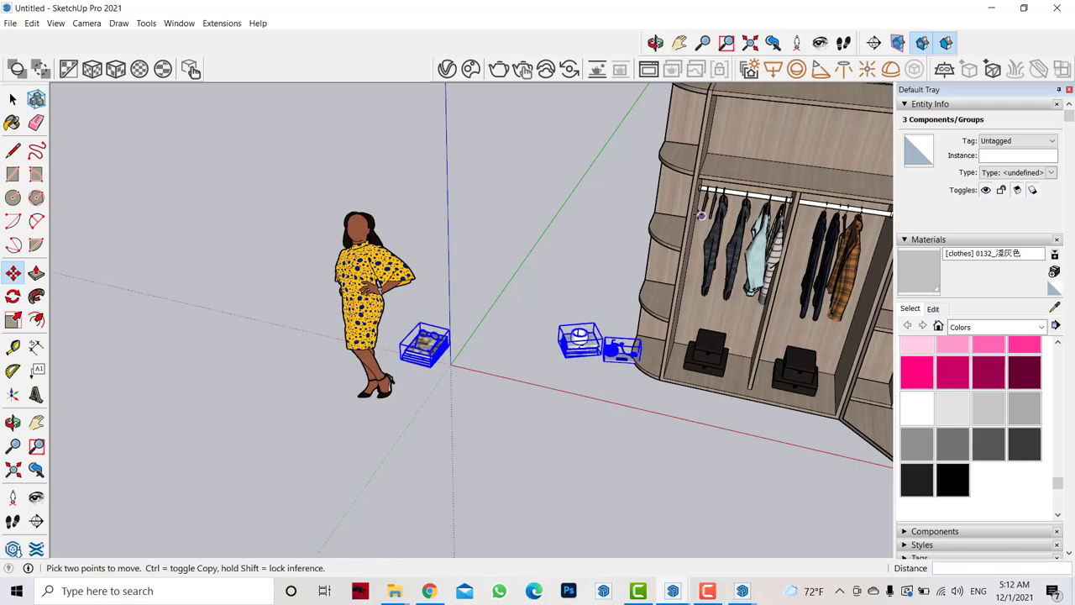
pyautogui.scroll(2, 761, 132)
pyautogui.scroll(2, 761, 132)
# Place the books-with-glasses stack on the upper curved side shelf.
pyautogui.press('space')
pyautogui.click(202, 496)
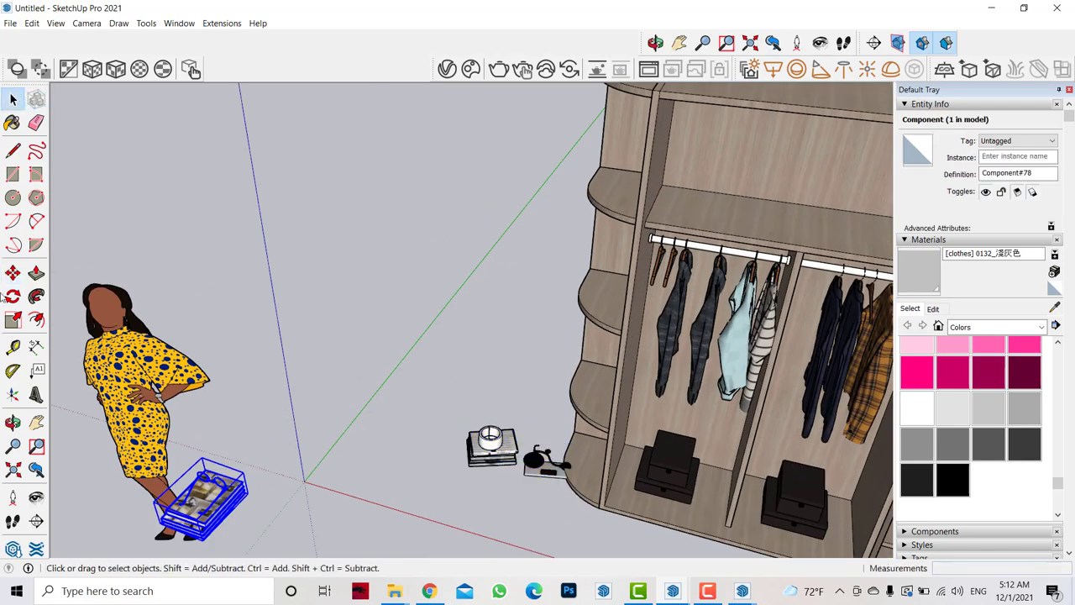
pyautogui.press('m')
pyautogui.click(227, 458)
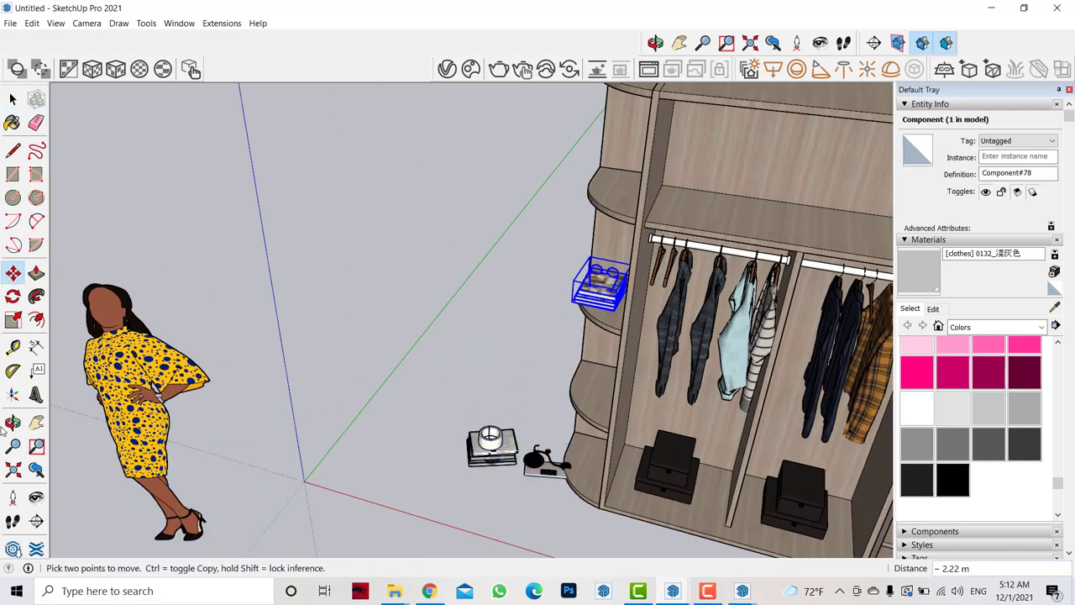
pyautogui.moveTo(596, 285); pyautogui.dragTo(674, 429, button='middle')
pyautogui.scroll(3, 588, 252)
pyautogui.scroll(3, 546, 269)
pyautogui.scroll(1, 470, 336)
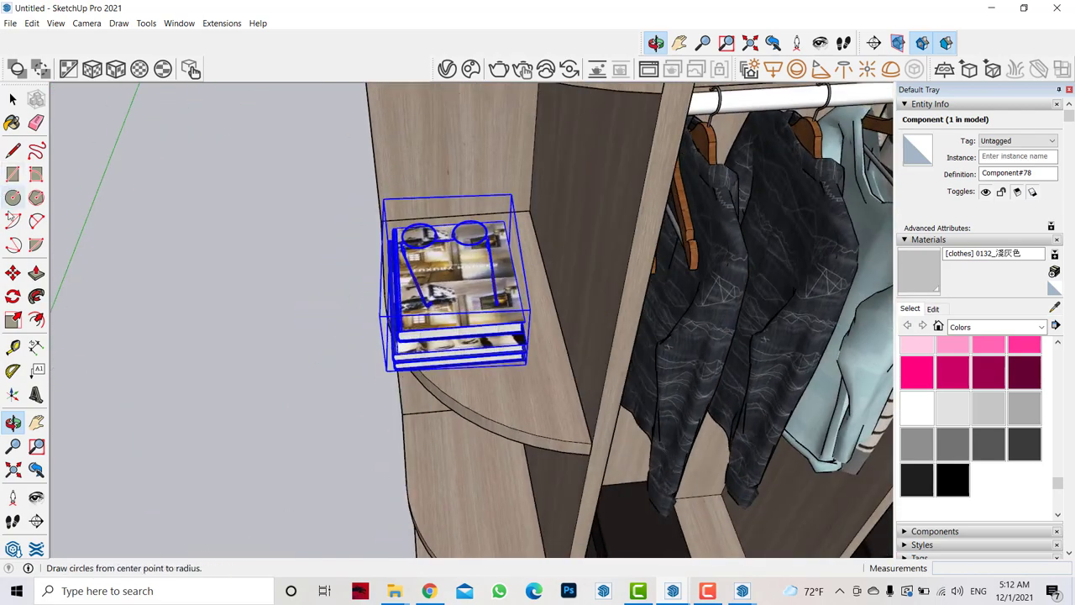
pyautogui.click(432, 395)
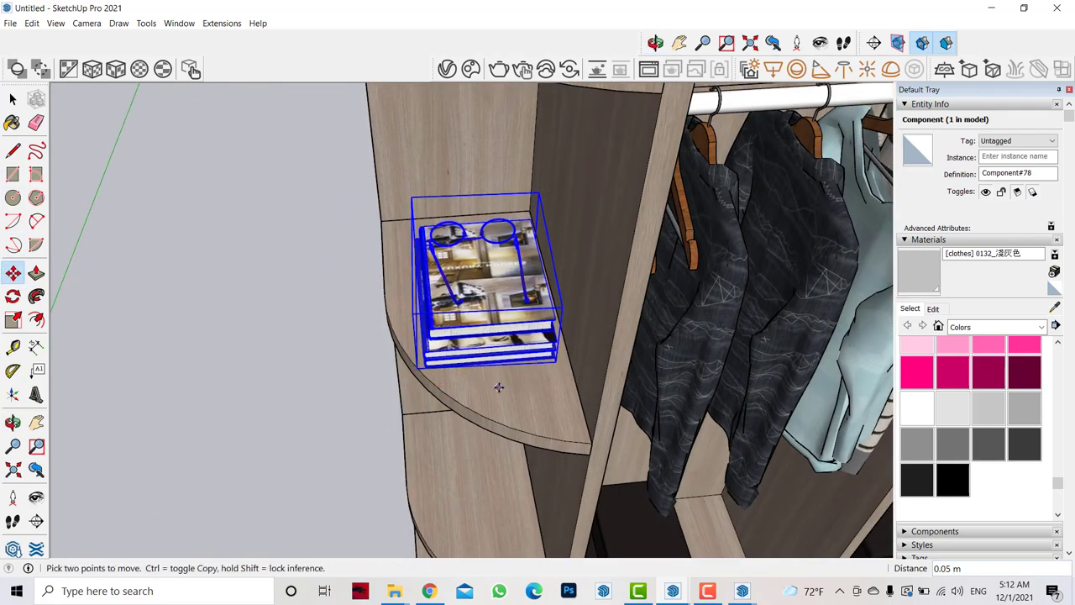
pyautogui.scroll(-2, 498, 388)
pyautogui.scroll(-1, 471, 360)
# Move the books-with-white-cup stack beside the wardrobe and rotate it 90°.
pyautogui.click(13, 99)
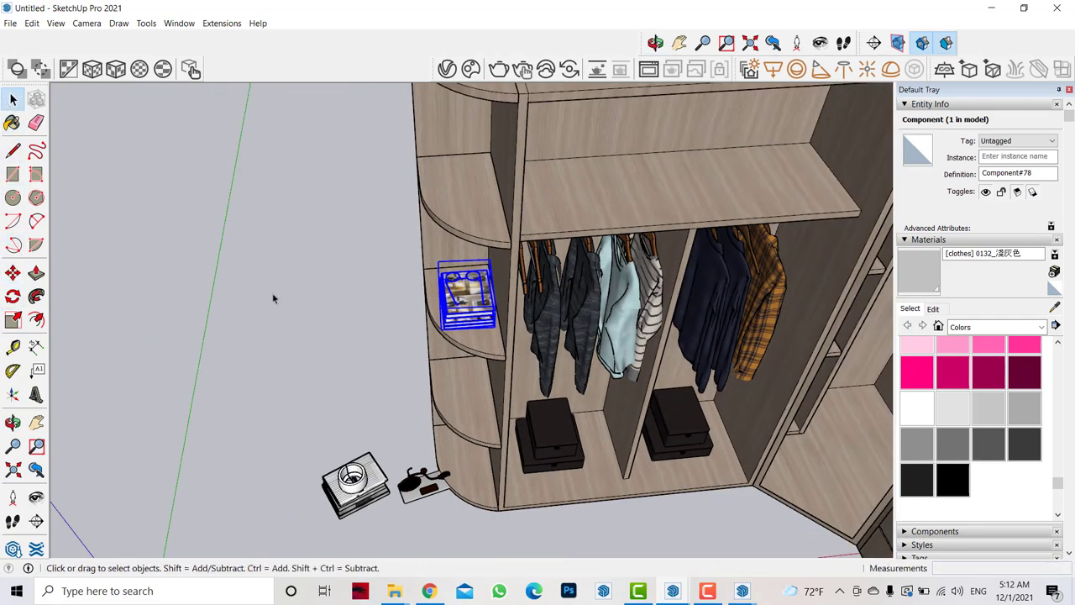
pyautogui.click(357, 487)
pyautogui.click(12, 273)
pyautogui.click(348, 533)
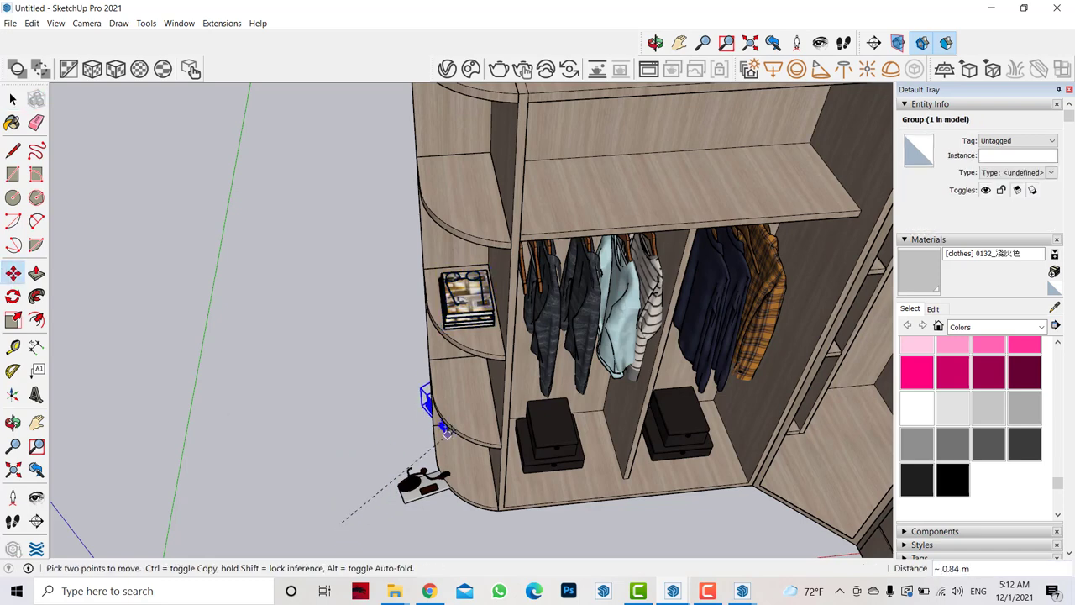
pyautogui.click(453, 436)
pyautogui.click(13, 296)
pyautogui.moveTo(320, 400); pyautogui.dragTo(353, 401)
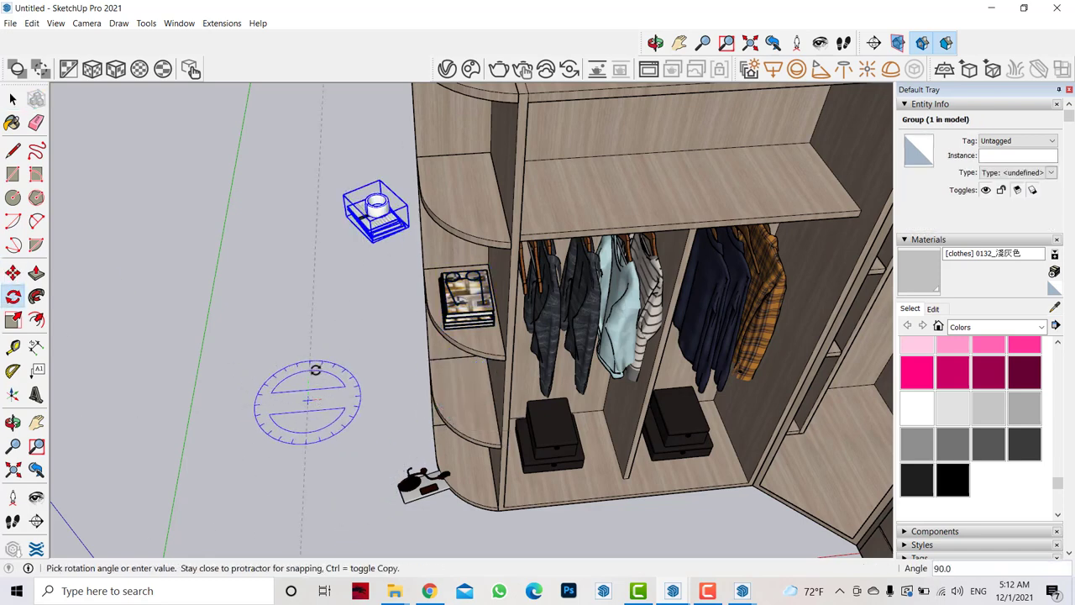
# Set the rotated books-with-white-cup stack onto the lower curved shelf.
pyautogui.click(317, 370)
pyautogui.click(12, 273)
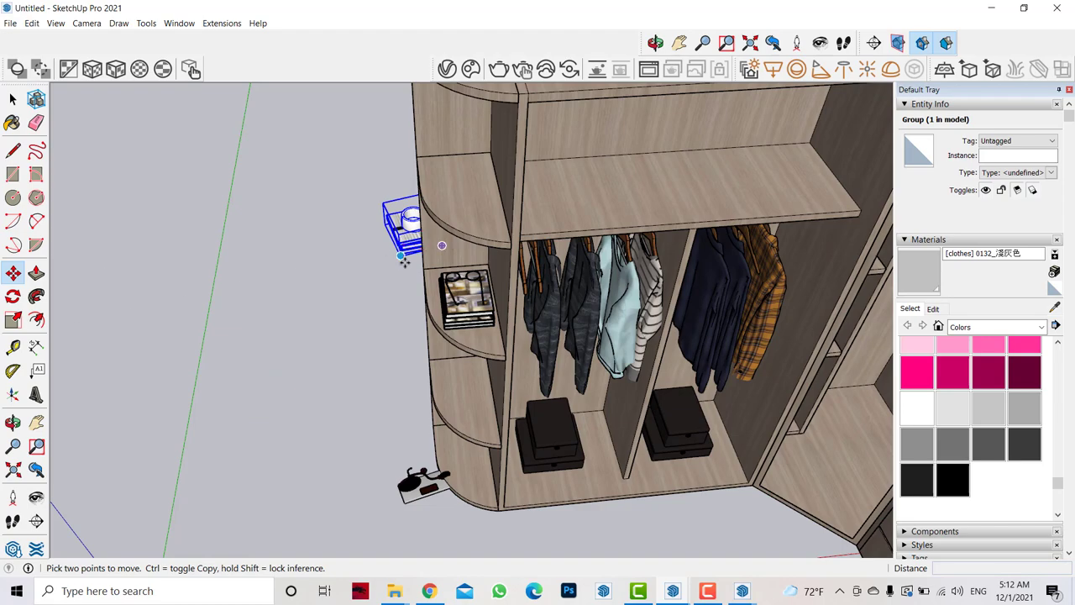
pyautogui.click(404, 261)
pyautogui.click(492, 425)
pyautogui.scroll(3, 493, 425)
pyautogui.scroll(2, 521, 395)
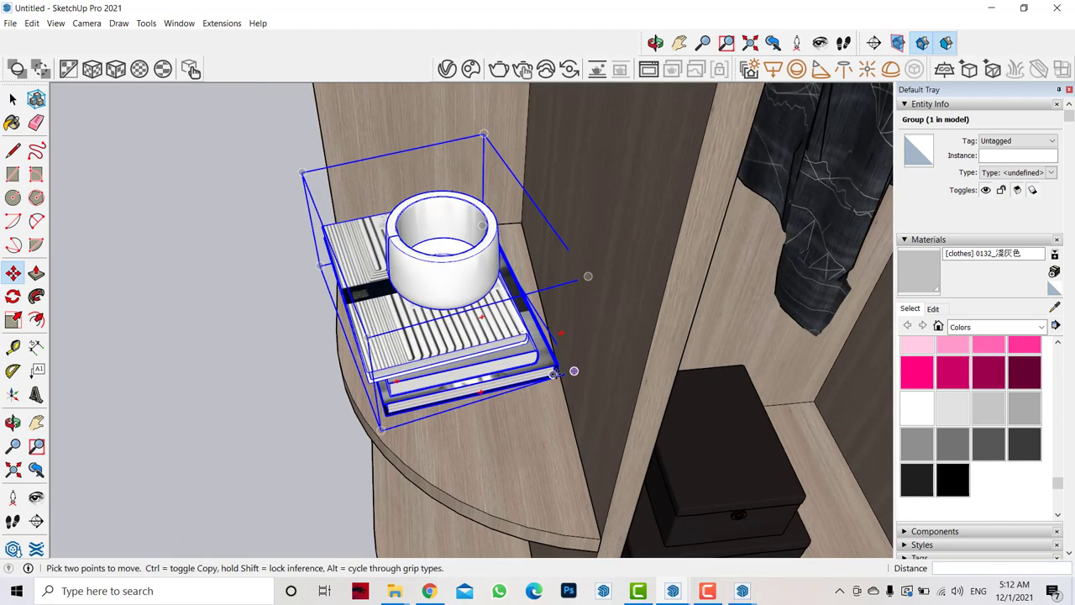
pyautogui.scroll(-1, 555, 374)
pyautogui.scroll(-2, 561, 382)
pyautogui.scroll(-3, 360, 283)
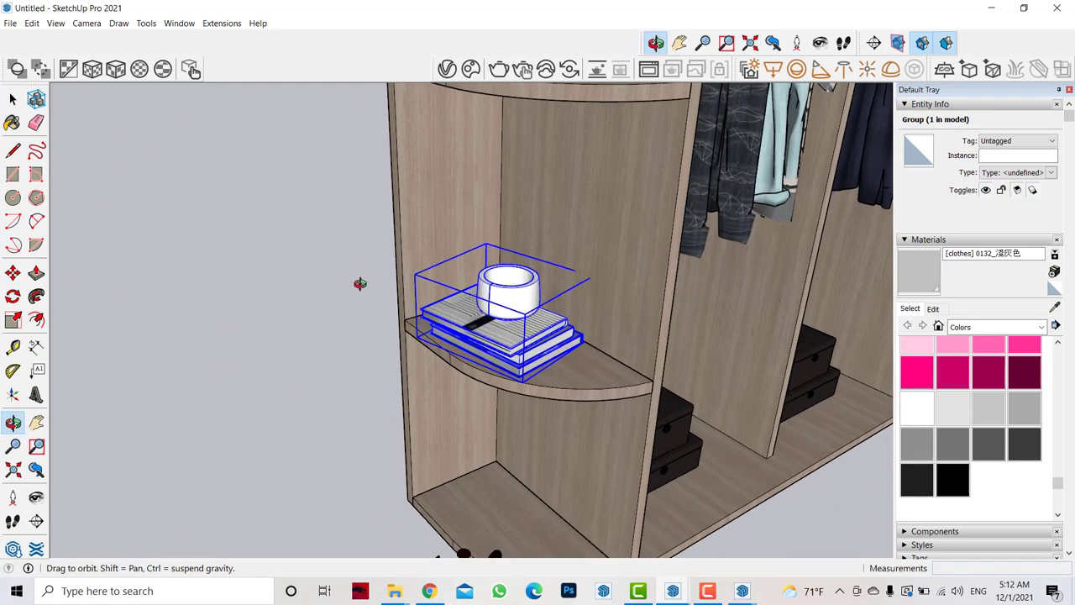
pyautogui.scroll(-3, 360, 283)
pyautogui.moveTo(370, 269); pyautogui.dragTo(431, 193)
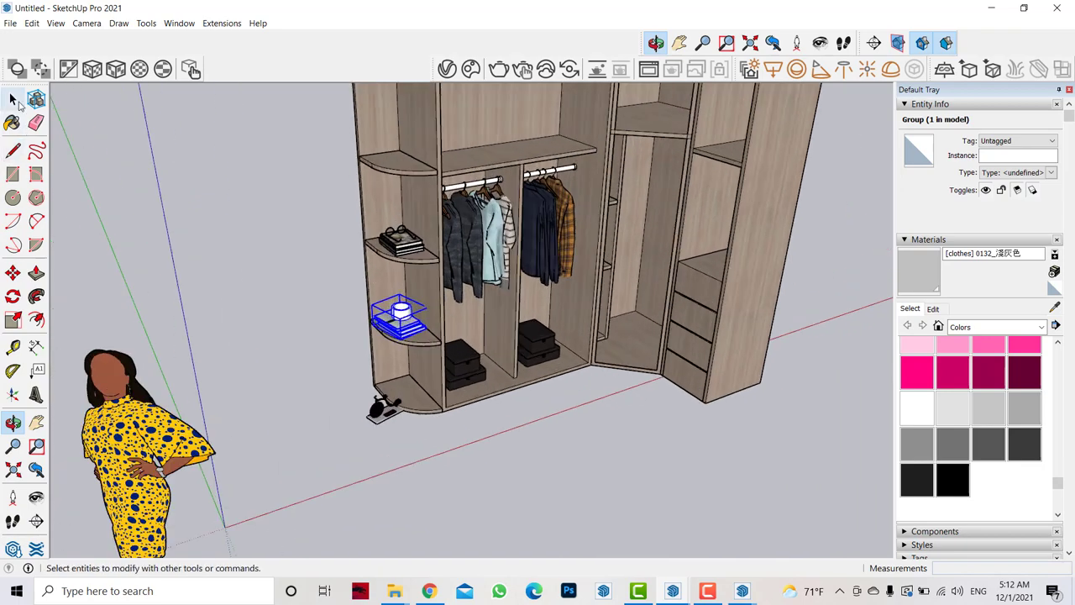
pyautogui.click(14, 100)
pyautogui.click(384, 404)
# Lift the bicycle ornament and rotate it 90° on the shelf.
pyautogui.press('m')
pyautogui.click(370, 426)
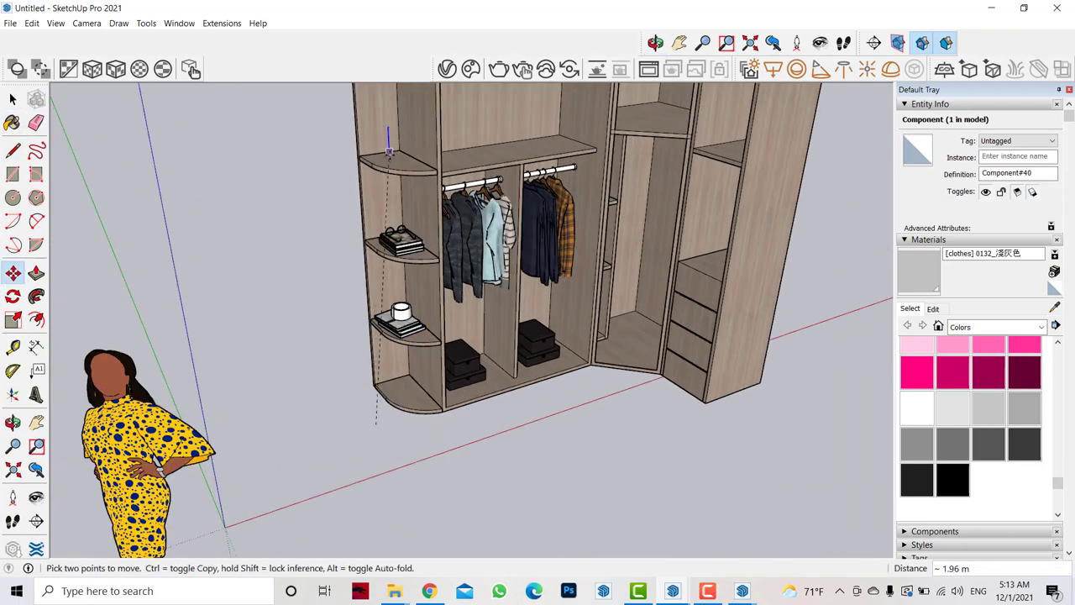
pyautogui.scroll(3, 456, 114)
pyautogui.scroll(3, 456, 115)
pyautogui.press('q')
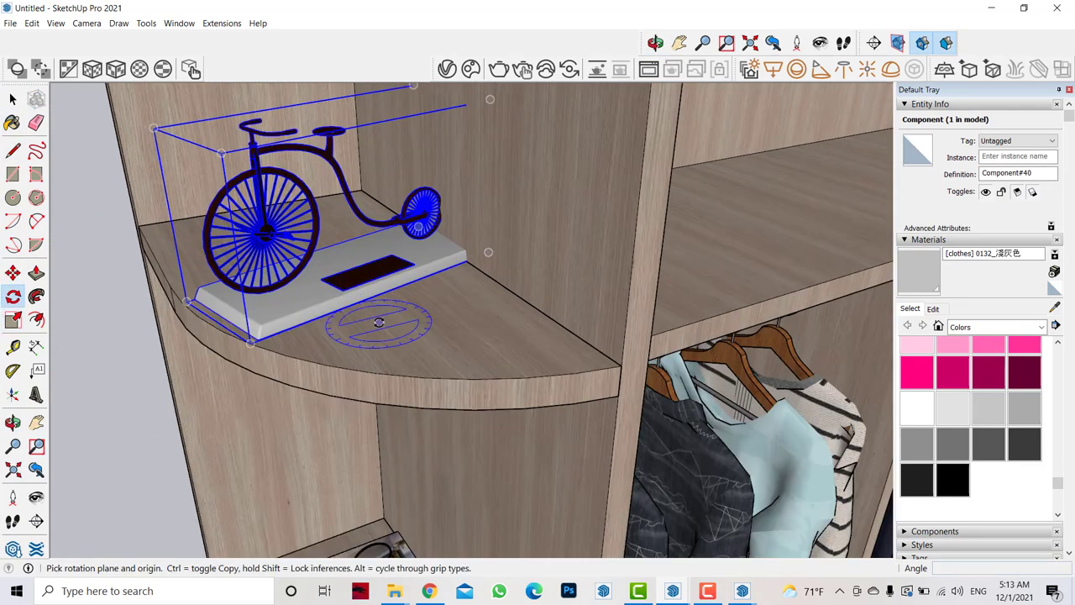
pyautogui.click(449, 339)
pyautogui.click(483, 339)
pyautogui.click(448, 362)
# Move the bicycle from its corner grip down fully onto the curved shelf.
pyautogui.press('m')
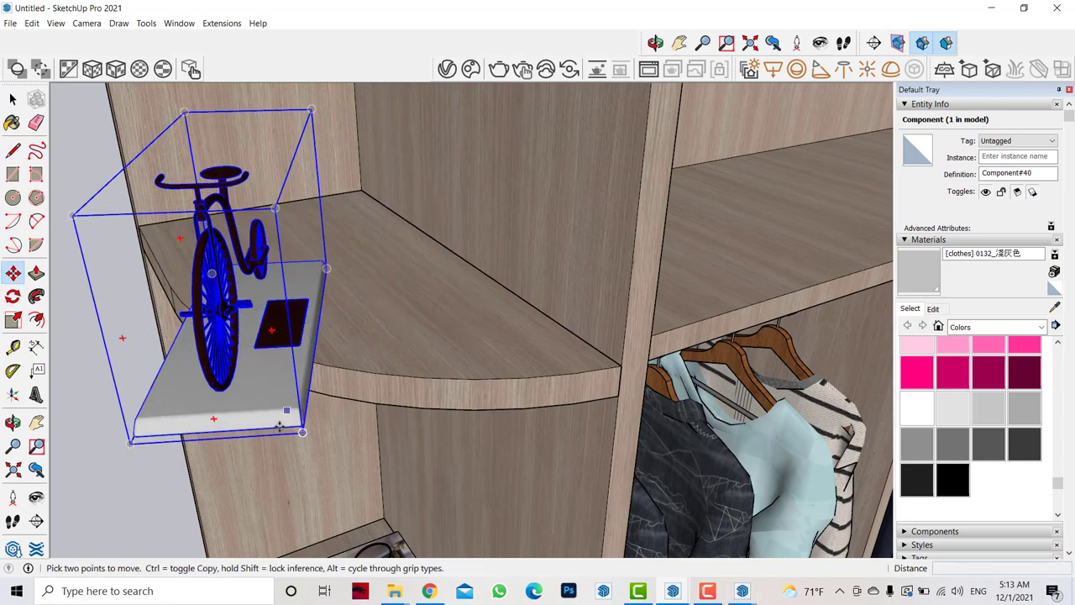
pyautogui.click(302, 427)
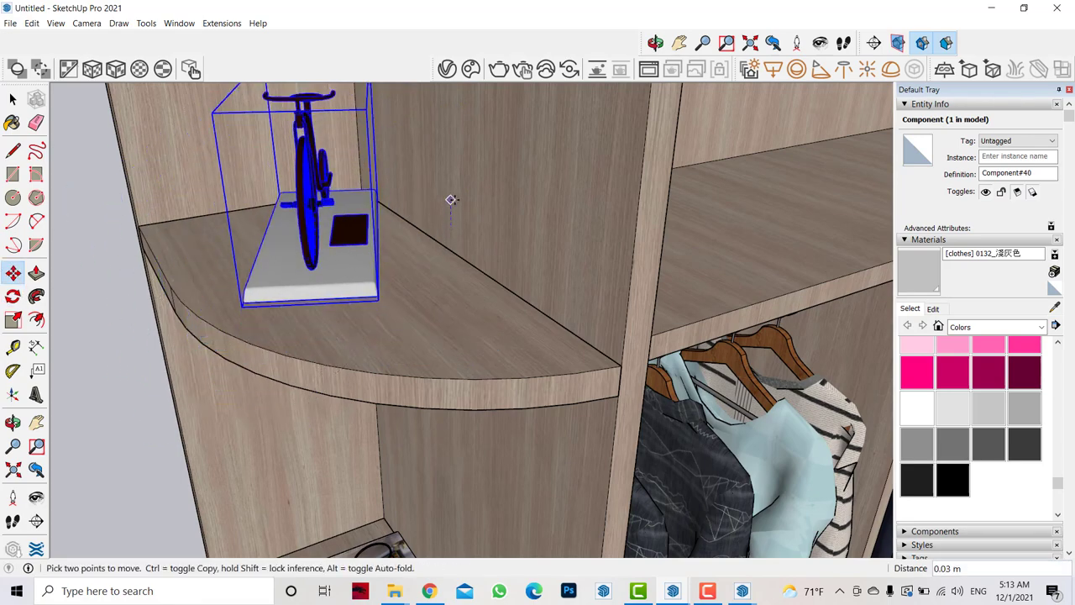
pyautogui.click(378, 299)
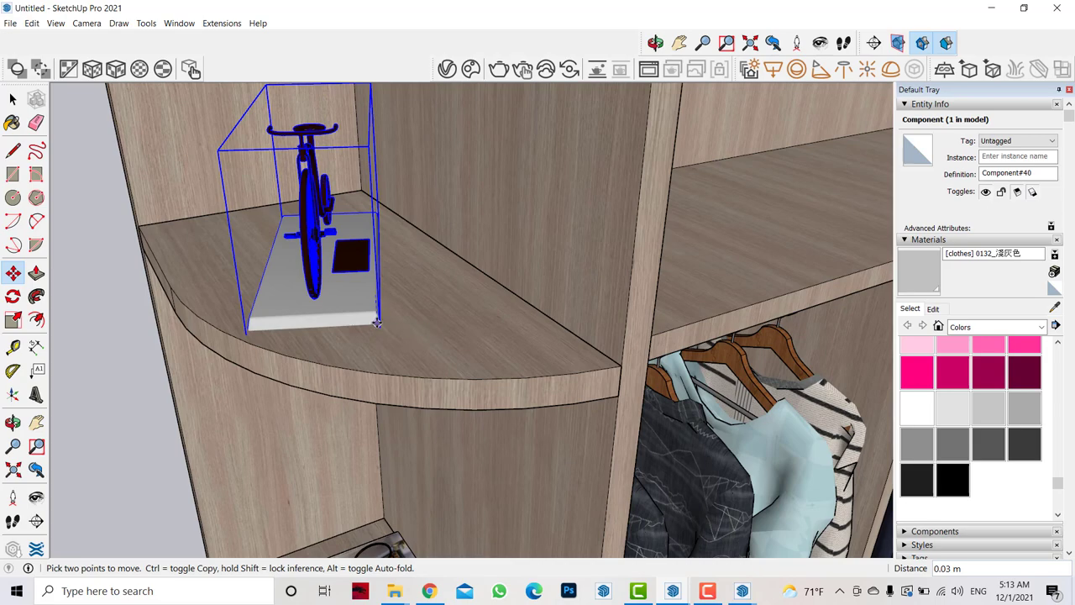
pyautogui.moveTo(378, 324)
pyautogui.mouseDown(button='middle')
pyautogui.moveTo(269, 357)
pyautogui.moveTo(411, 211)
pyautogui.moveTo(326, 305)
pyautogui.mouseUp(button='middle')
pyautogui.click(340, 273)
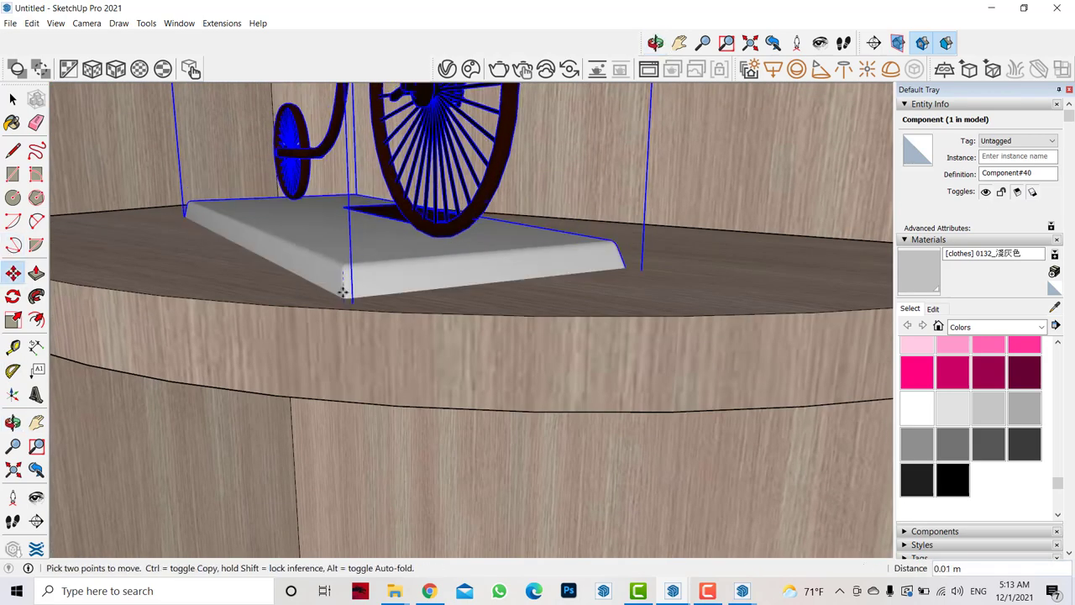
pyautogui.scroll(-3, 457, 293)
pyautogui.scroll(-3, 372, 300)
pyautogui.scroll(4, 451, 295)
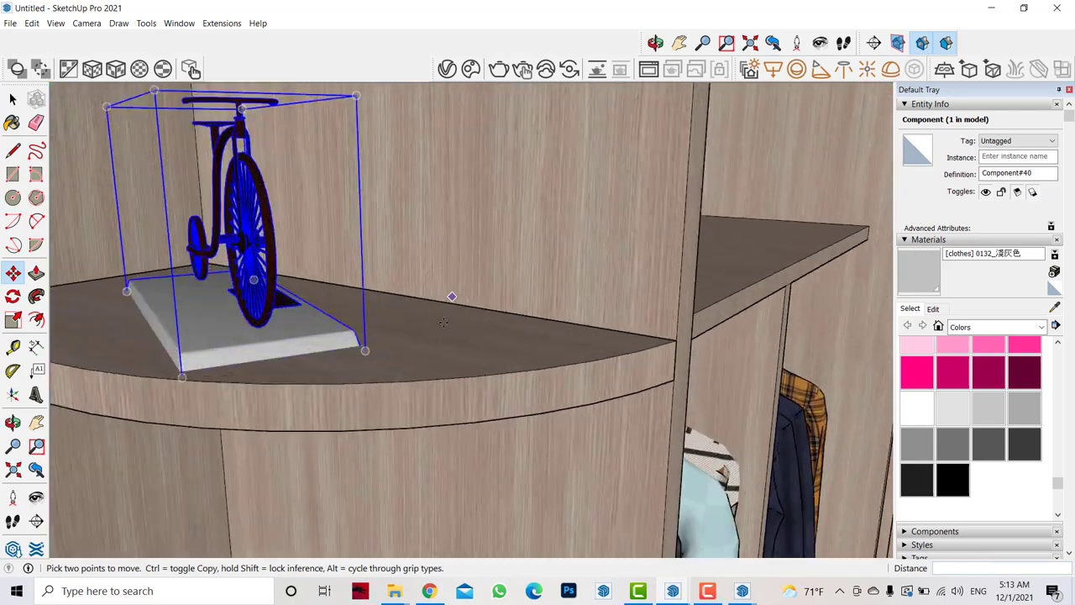
pyautogui.scroll(2, 418, 323)
pyautogui.click(418, 324)
# Orbit to view the whole wardrobe from the left.
pyautogui.scroll(-2, 421, 320)
pyautogui.moveTo(292, 350)
pyautogui.mouseDown(button='middle')
pyautogui.moveTo(422, 384)
pyautogui.moveTo(504, 361)
pyautogui.mouseUp(button='middle')
pyautogui.scroll(-3, 425, 384)
pyautogui.scroll(5, 519, 356)
pyautogui.scroll(-1, 519, 356)
# Draw a 0.02 m radius circle on the top drawer front for the knob.
pyautogui.scroll(3, 546, 349)
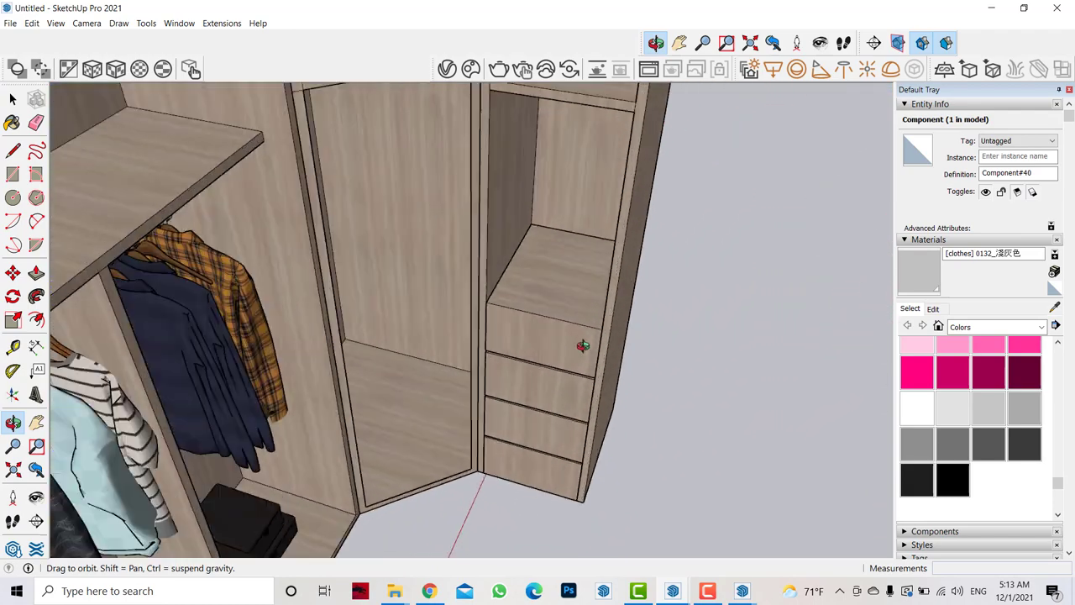
pyautogui.scroll(3, 581, 348)
pyautogui.press('space')
pyautogui.click(537, 319)
pyautogui.click(593, 290)
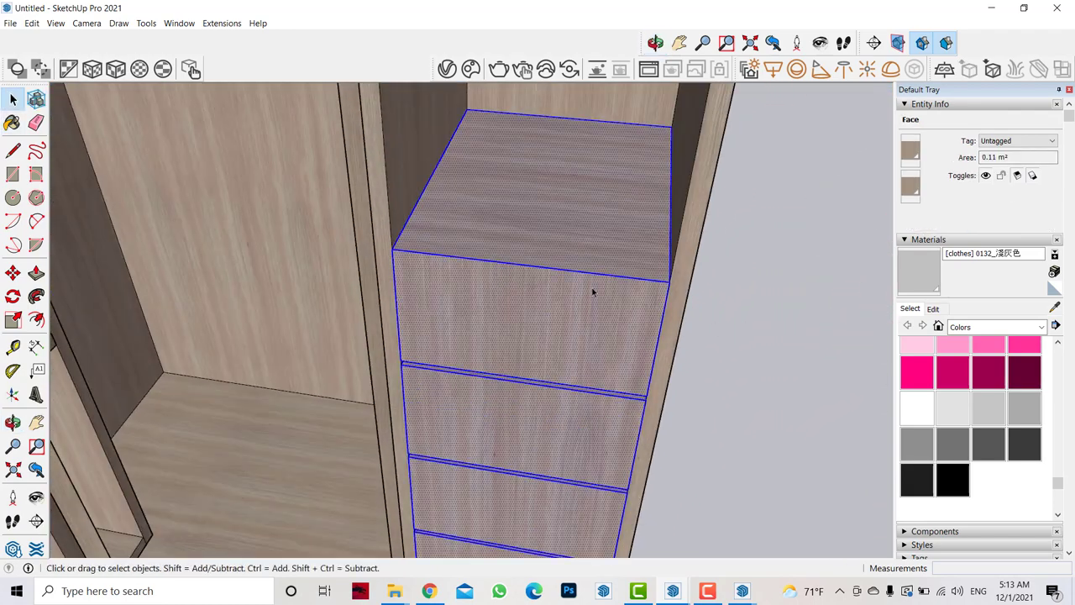
pyautogui.rightClick(593, 290)
pyautogui.click(771, 389)
pyautogui.click(12, 197)
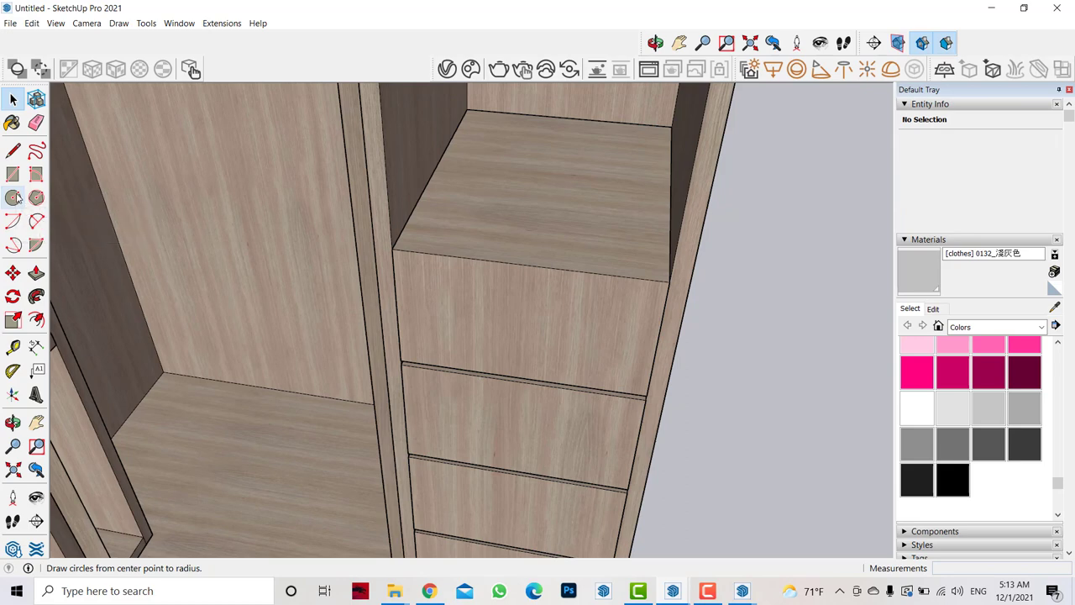
pyautogui.scroll(3, 546, 324)
pyautogui.scroll(1, 537, 310)
pyautogui.click(515, 312)
pyautogui.click(540, 298)
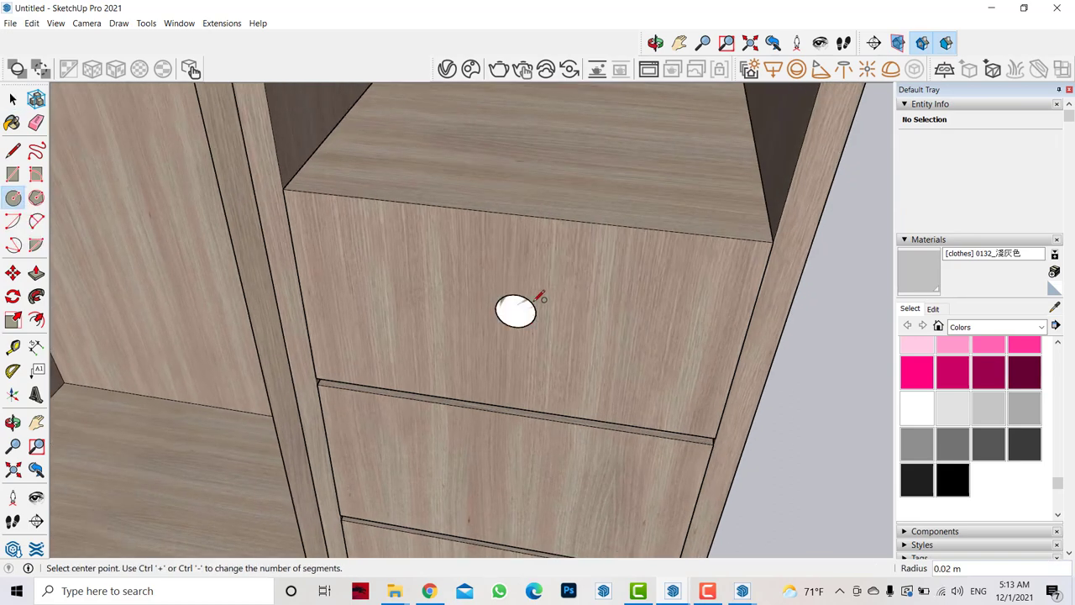
# Push/Pull the circle outward to give the knob depth.
pyautogui.click(36, 273)
pyautogui.click(512, 309)
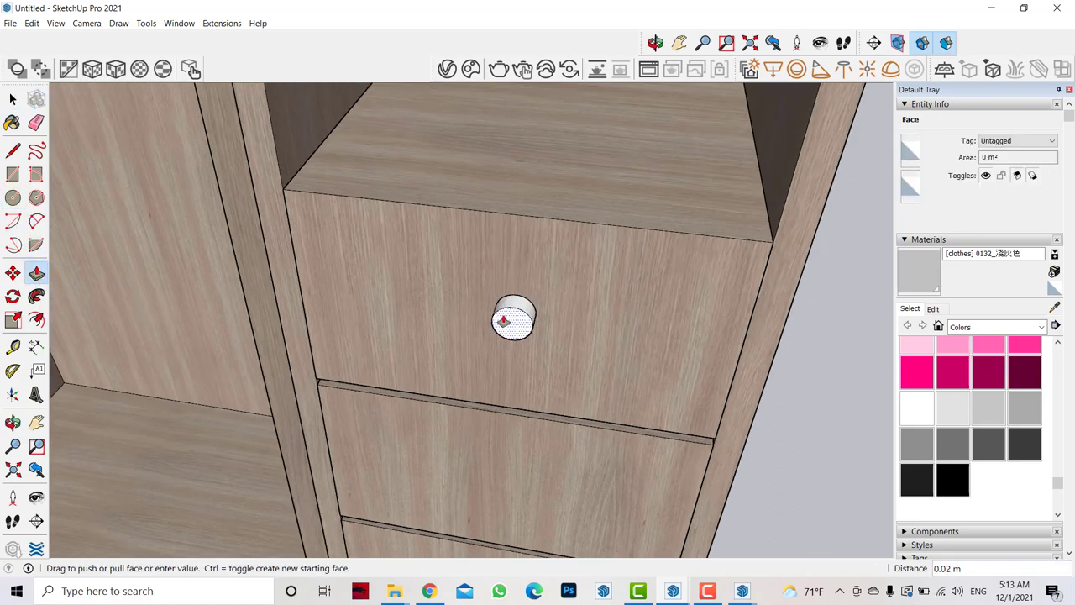
pyautogui.click(503, 320)
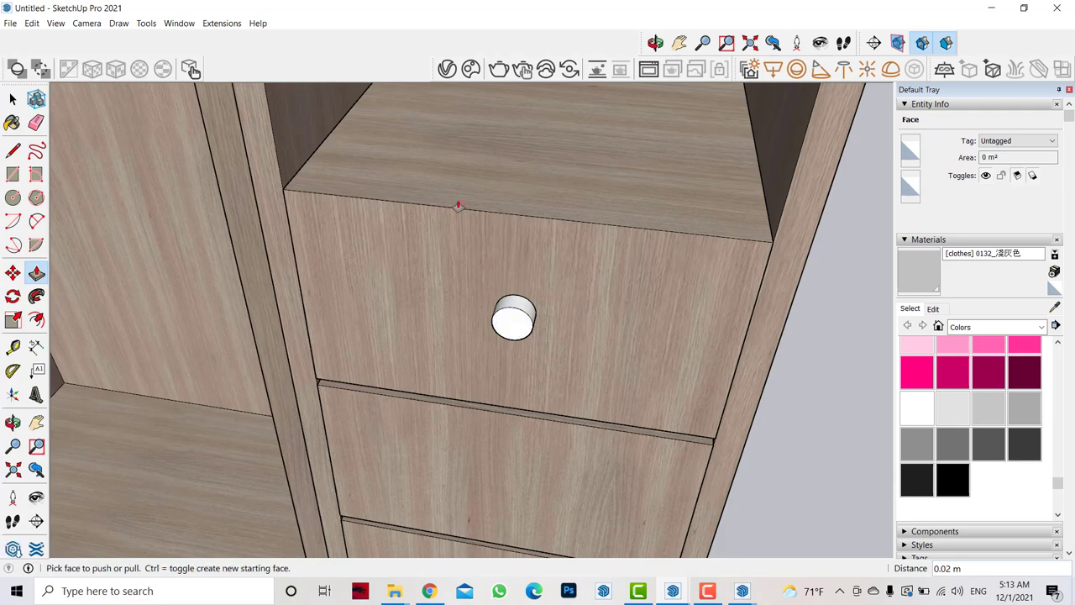
pyautogui.scroll(-2, 508, 311)
pyautogui.scroll(-1, 514, 290)
pyautogui.press('space')
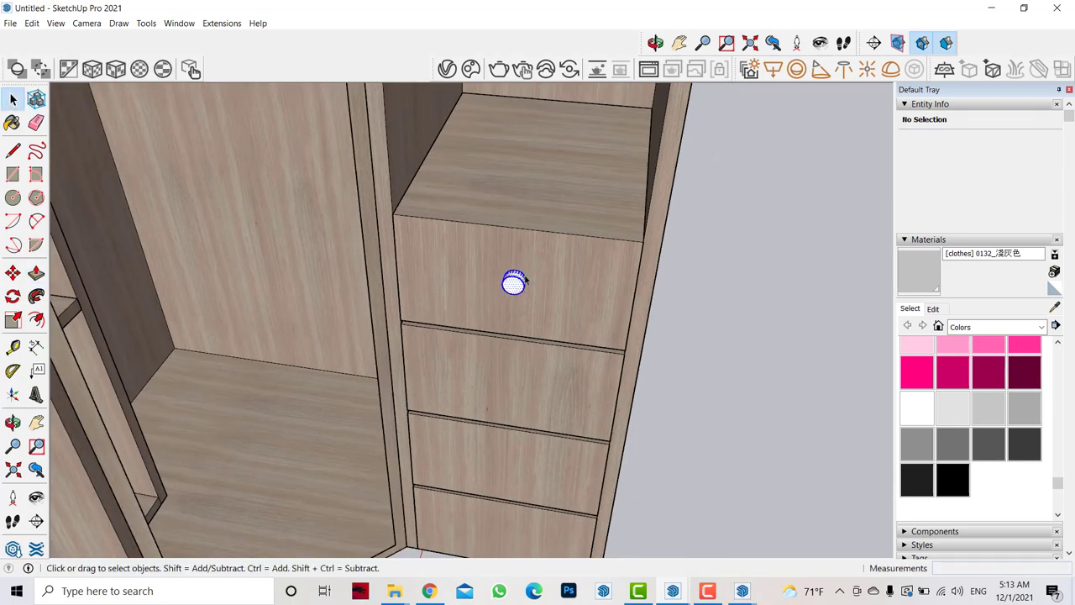
# Scale the knob's front face up about 2.5 times to taper it.
pyautogui.scroll(3, 514, 283)
pyautogui.scroll(2, 504, 298)
pyautogui.click(490, 315)
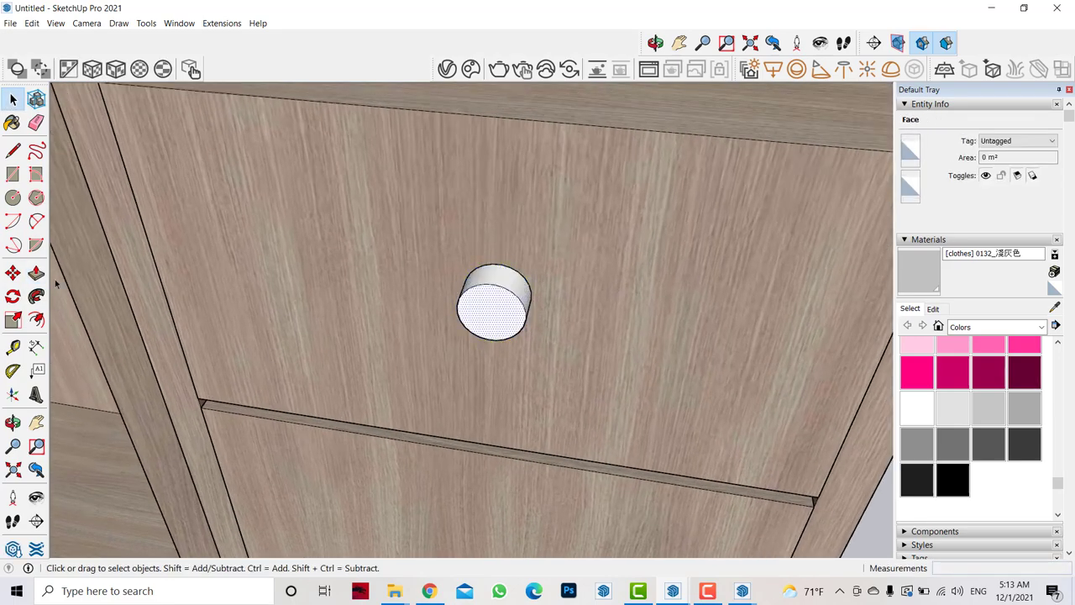
pyautogui.click(12, 320)
pyautogui.moveTo(524, 282); pyautogui.dragTo(556, 252)
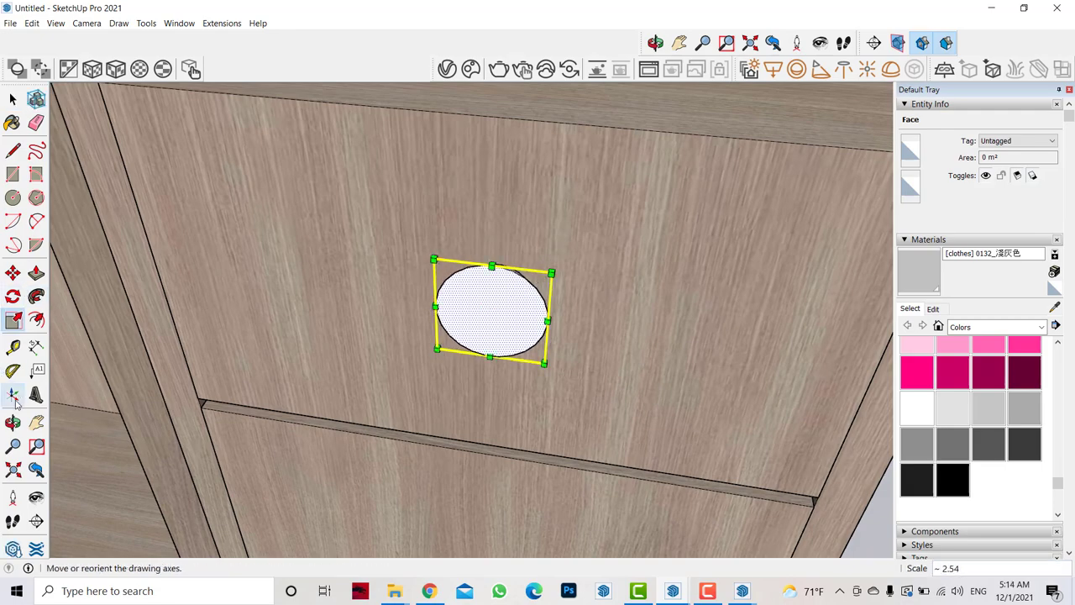
pyautogui.moveTo(126, 395); pyautogui.dragTo(263, 377, button='middle')
# Pull the enlarged knob face further out and group the whole knob.
pyautogui.press('p')
pyautogui.click(472, 320)
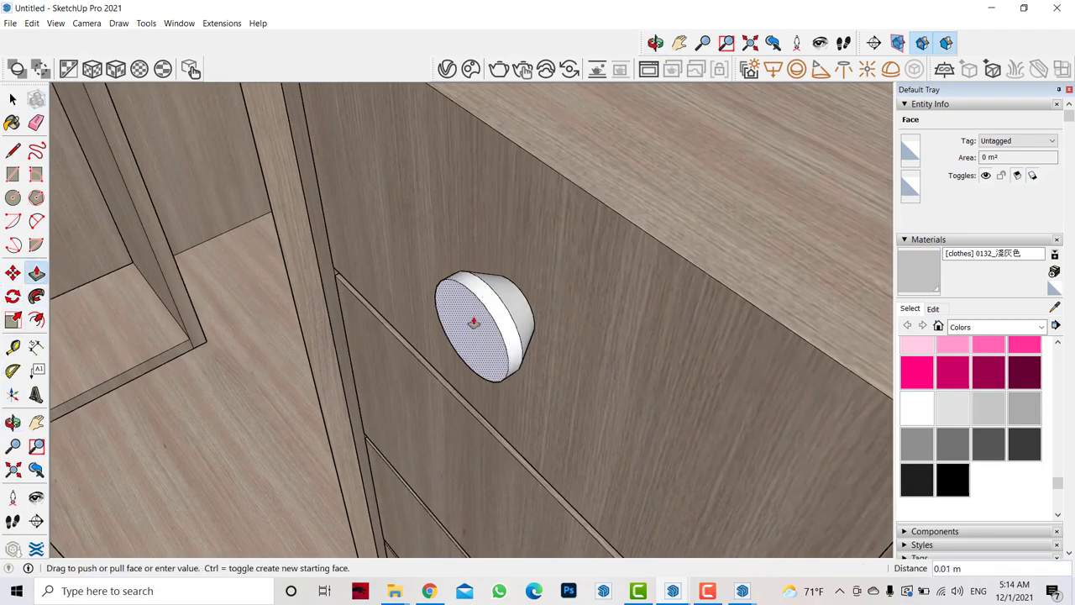
pyautogui.moveTo(472, 321); pyautogui.dragTo(512, 306, button='middle')
pyautogui.press('space')
pyautogui.tripleClick(516, 309)
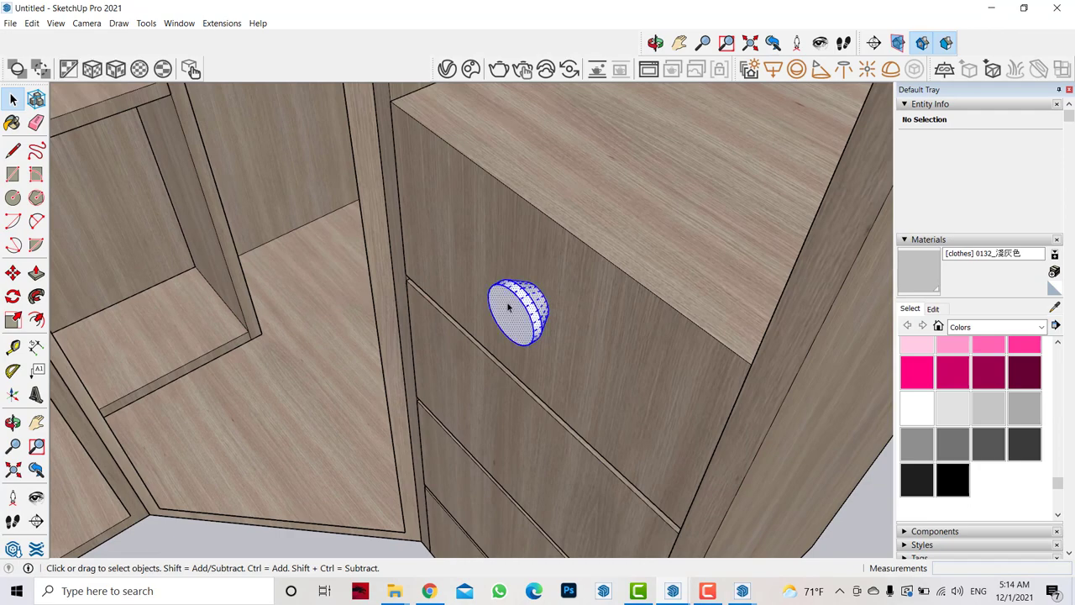
pyautogui.rightClick(509, 302)
pyautogui.click(550, 133)
# Copy the knob onto the second, third and bottom drawers.
pyautogui.scroll(-3, 597, 181)
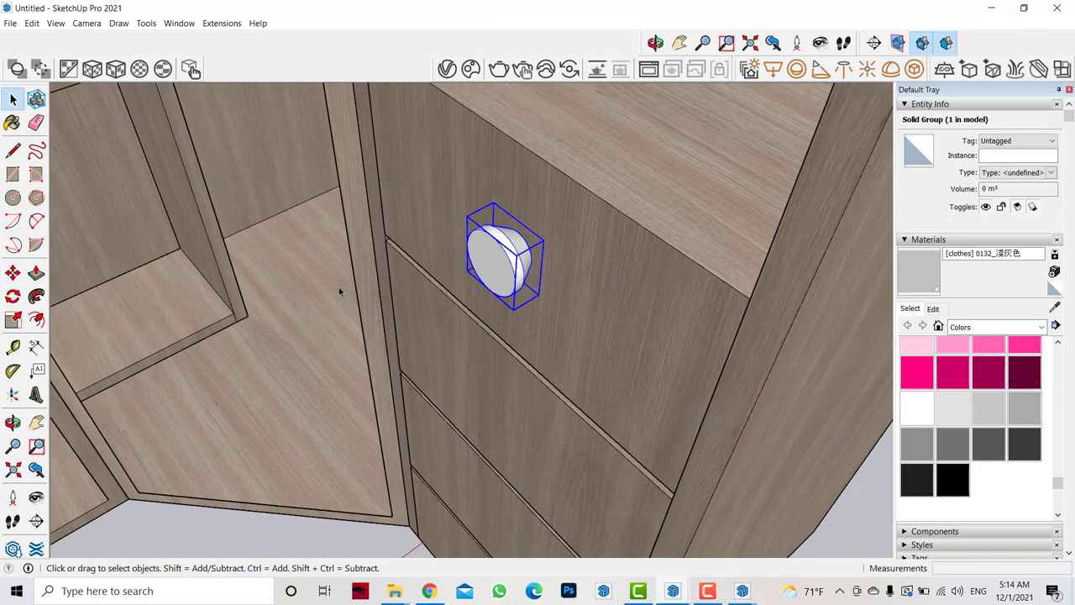
pyautogui.moveTo(339, 293); pyautogui.dragTo(375, 305, button='middle')
pyautogui.scroll(2, 375, 304)
pyautogui.click(13, 273)
pyautogui.press('ctrl')
pyautogui.click(425, 239)
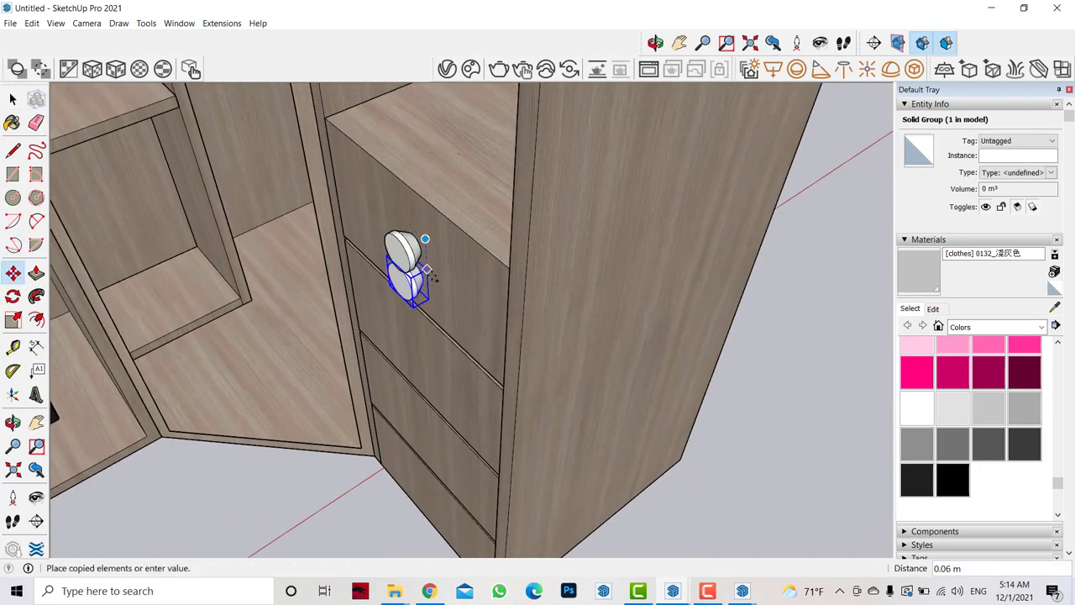
pyautogui.click(431, 356)
pyautogui.click(432, 354)
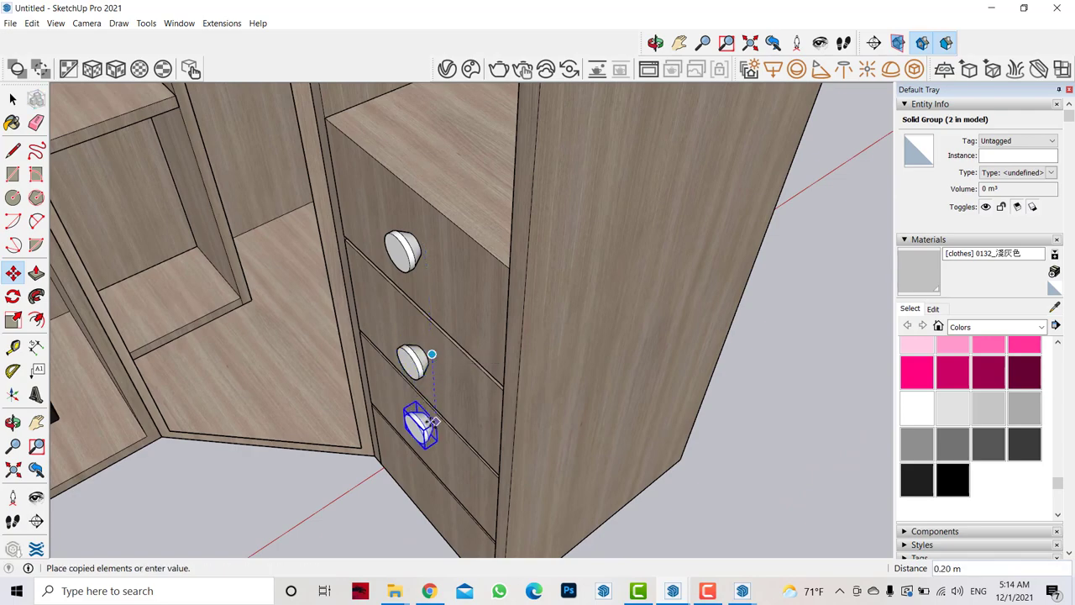
pyautogui.click(436, 430)
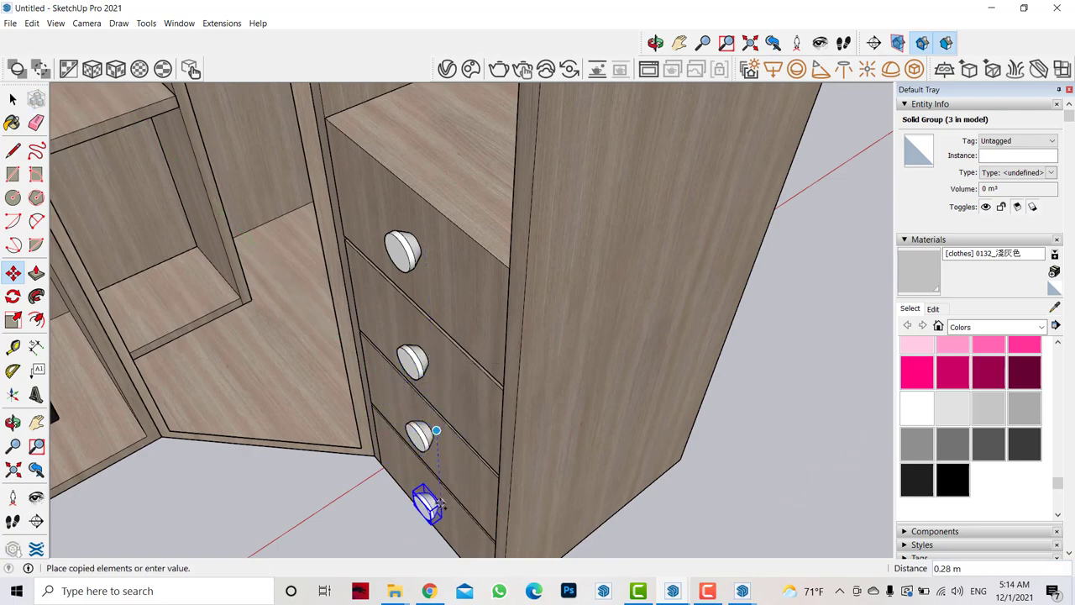
pyautogui.click(432, 502)
pyautogui.moveTo(433, 502)
pyautogui.mouseDown(button='middle')
pyautogui.moveTo(569, 326)
pyautogui.moveTo(569, 353)
pyautogui.mouseUp(button='middle')
# Orbit to look down onto the wardrobe's upper shelf.
pyautogui.scroll(2, 516, 311)
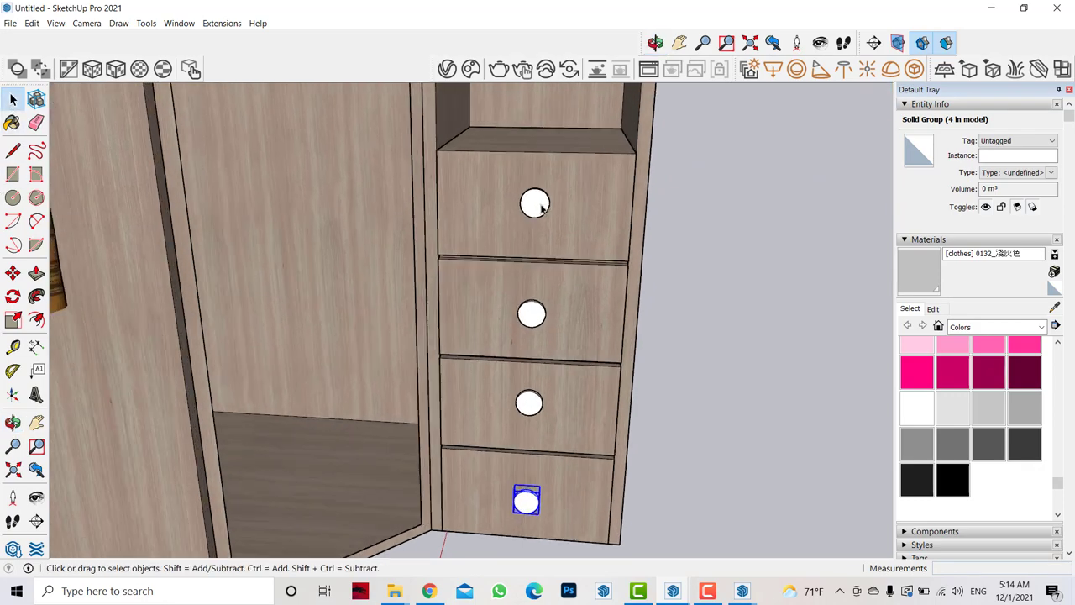
pyautogui.scroll(-5, 568, 226)
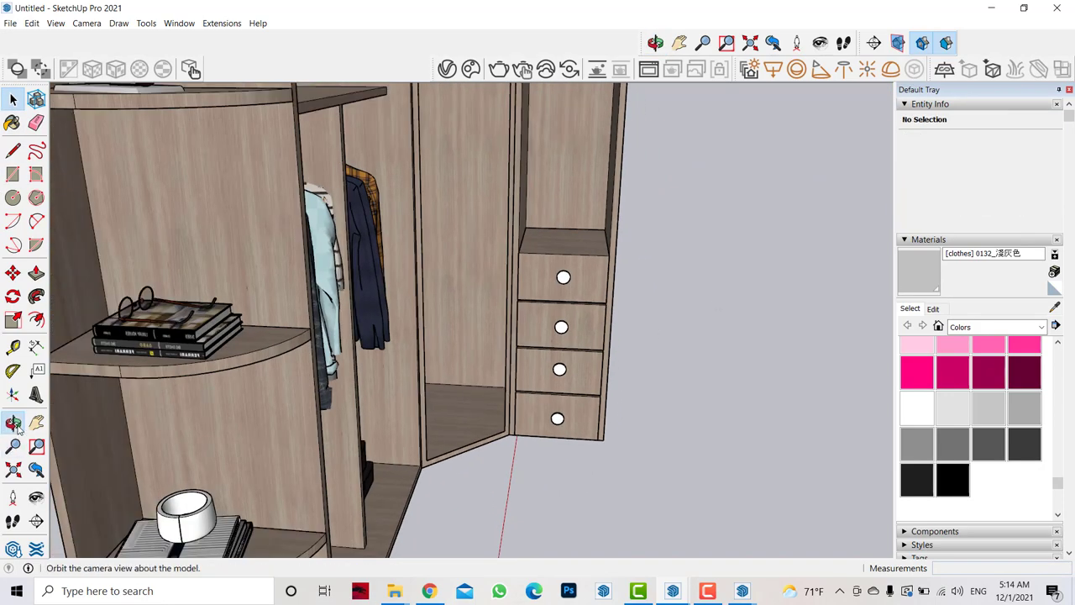
pyautogui.click(12, 423)
pyautogui.moveTo(403, 336)
pyautogui.mouseDown()
pyautogui.moveTo(203, 334)
pyautogui.moveTo(252, 395)
pyautogui.mouseUp()
pyautogui.scroll(-3, 333, 485)
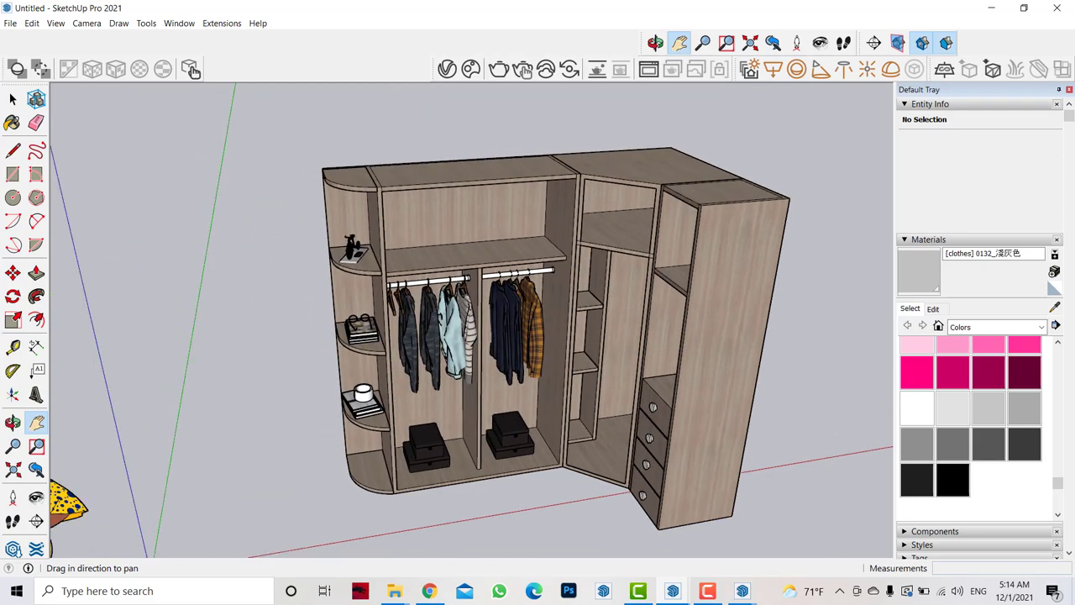
pyautogui.moveTo(375, 550); pyautogui.dragTo(377, 468)
pyautogui.scroll(-2, 377, 468)
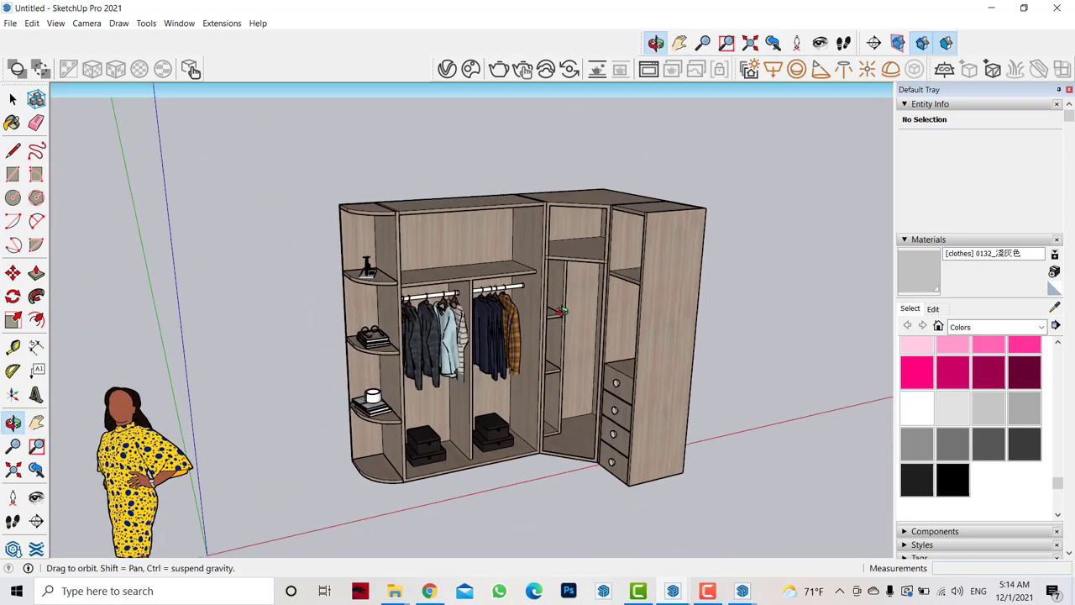
pyautogui.scroll(5, 504, 336)
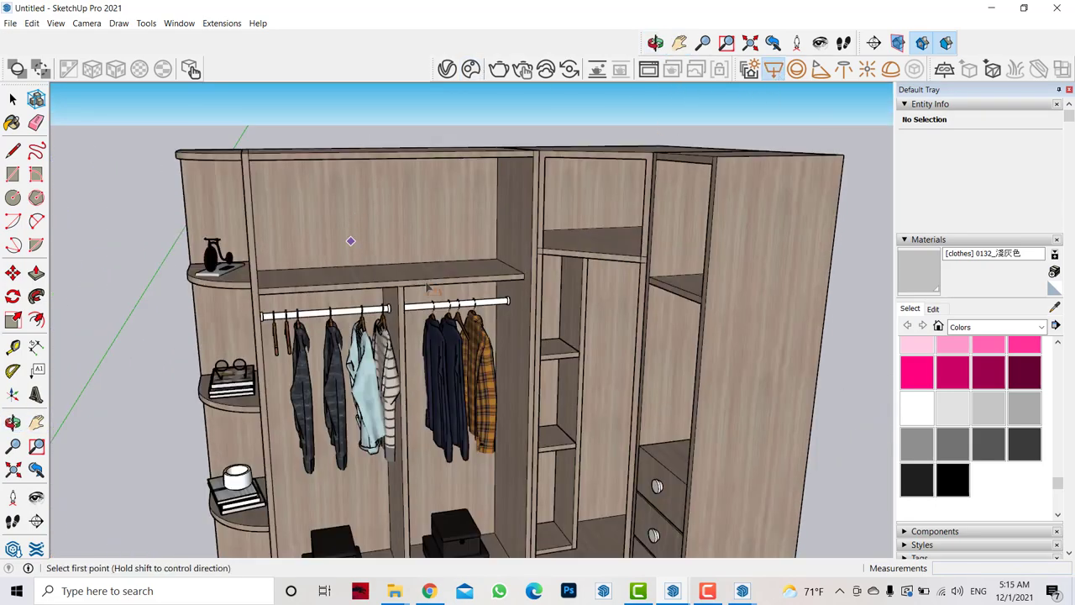
pyautogui.scroll(3, 427, 286)
pyautogui.moveTo(426, 286); pyautogui.dragTo(409, 249, button='middle')
pyautogui.scroll(2, 409, 250)
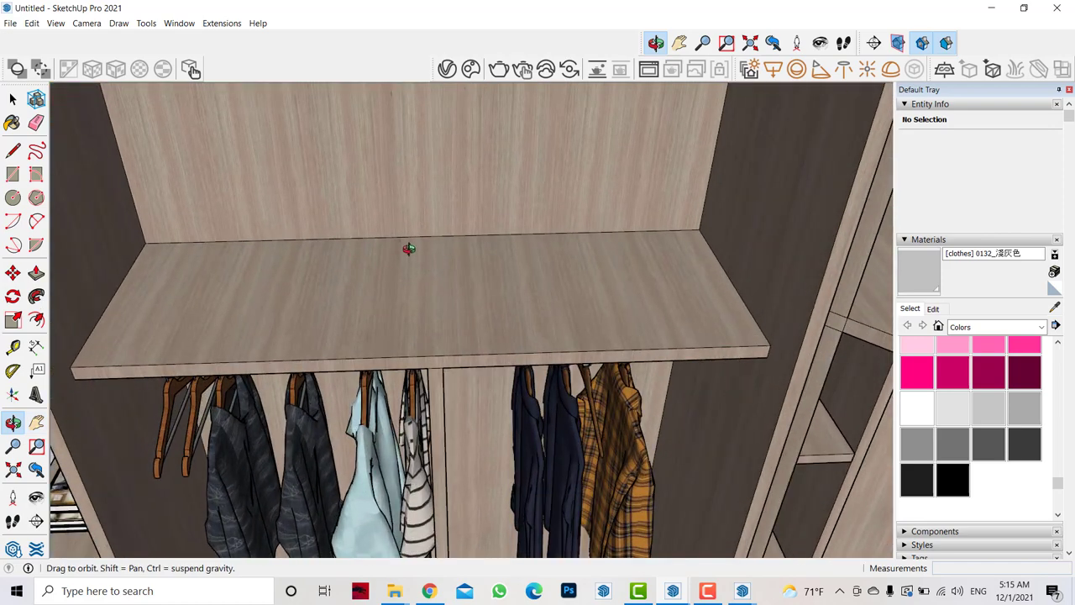
# Draw a V-Ray rectangle light along the back wall and flip it along Blue.
pyautogui.click(775, 71)
pyautogui.click(144, 244)
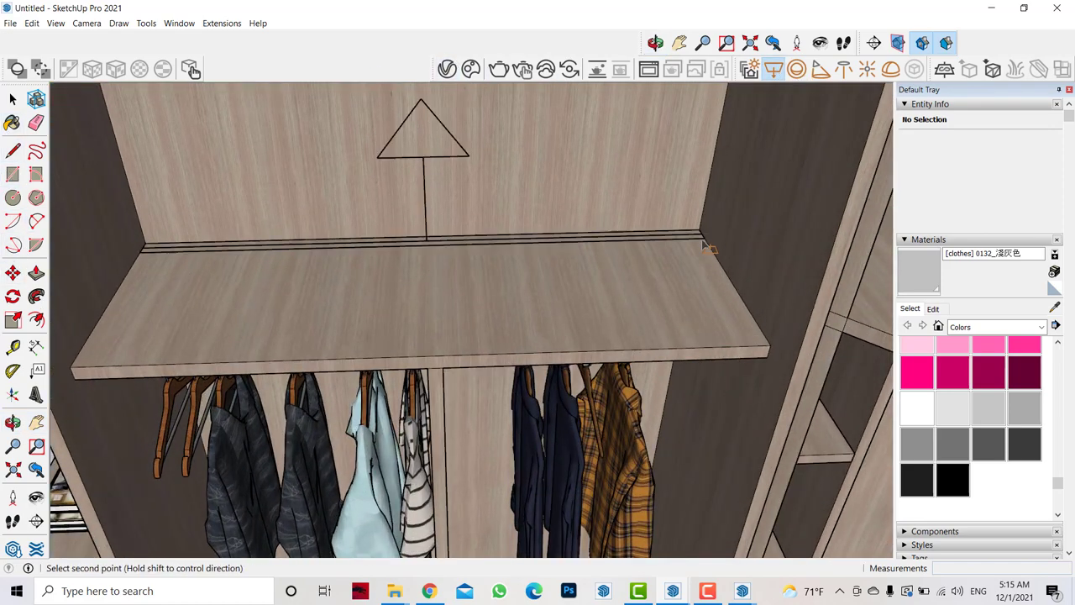
pyautogui.click(12, 101)
pyautogui.click(428, 164)
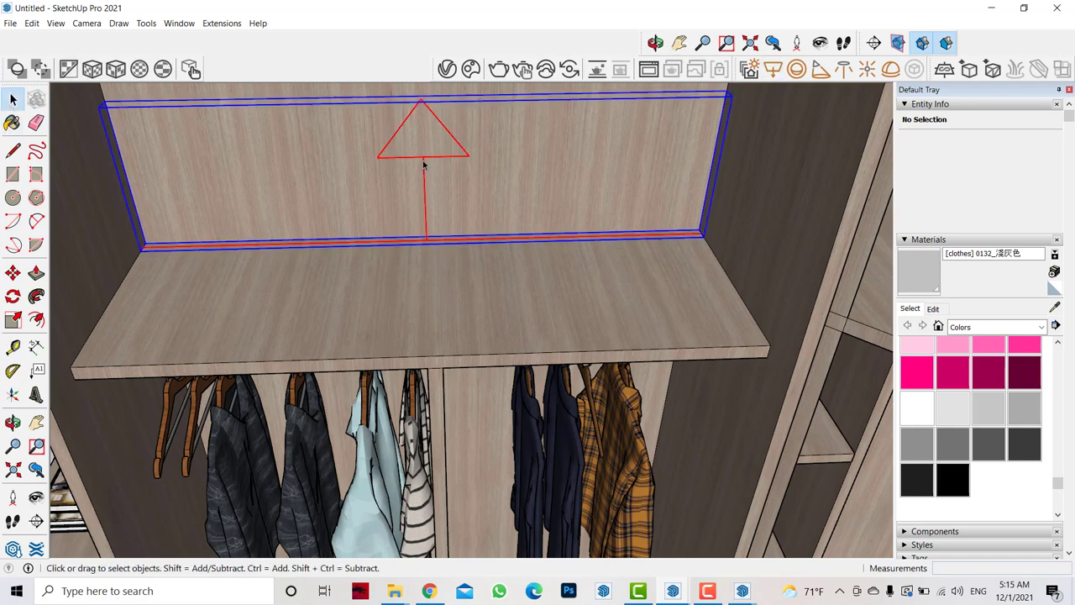
pyautogui.rightClick(425, 163)
pyautogui.click(609, 447)
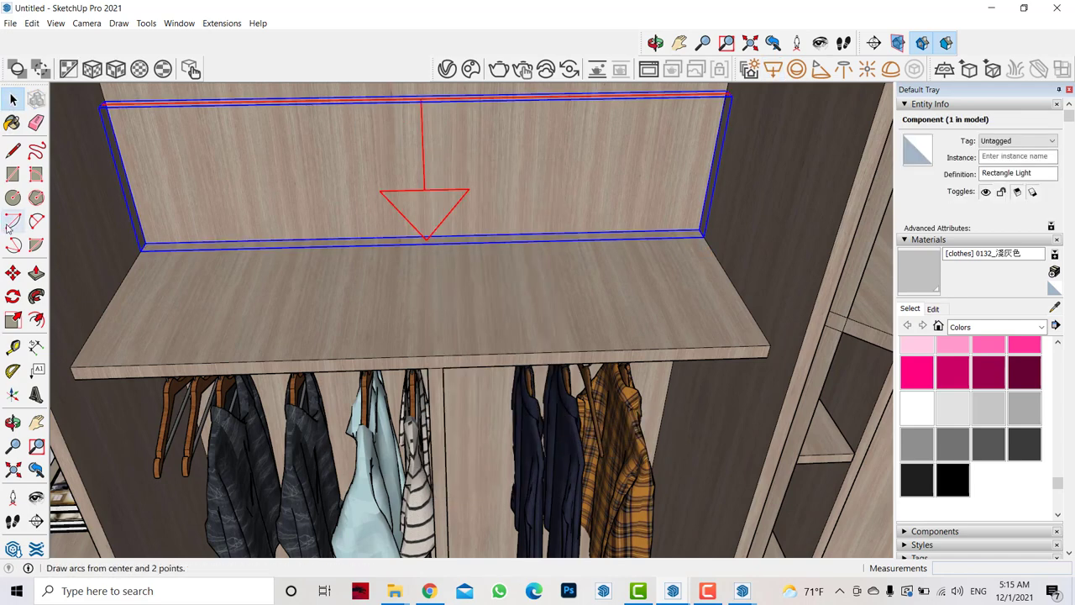
# Set the rectangle light to a warm peach colour (~3612 K) with intensity 120.
pyautogui.press('m')
pyautogui.click(656, 43)
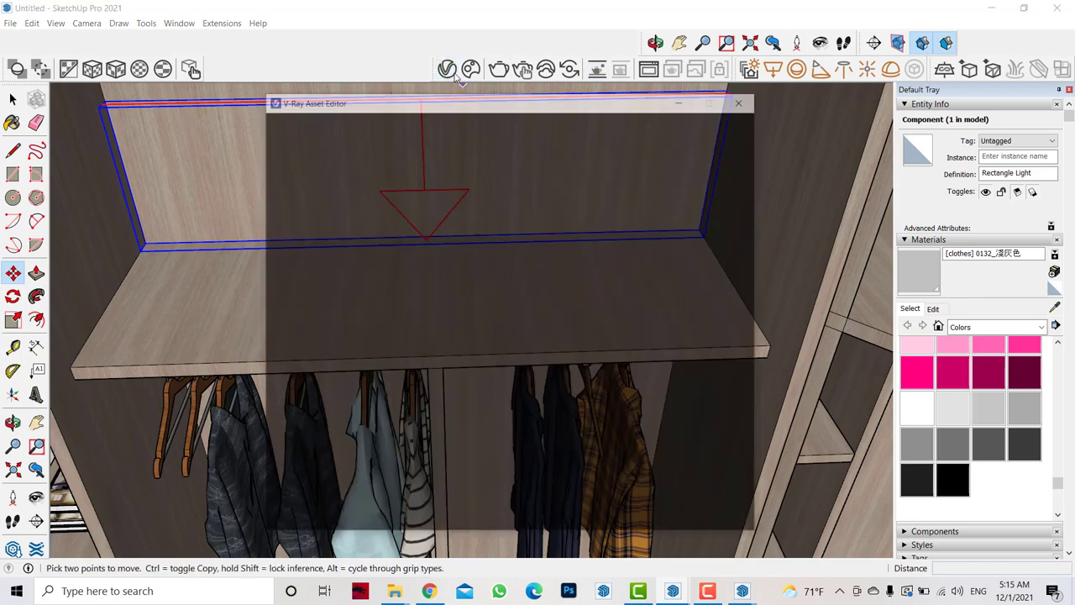
pyautogui.click(470, 80)
pyautogui.moveTo(378, 53); pyautogui.dragTo(237, 57)
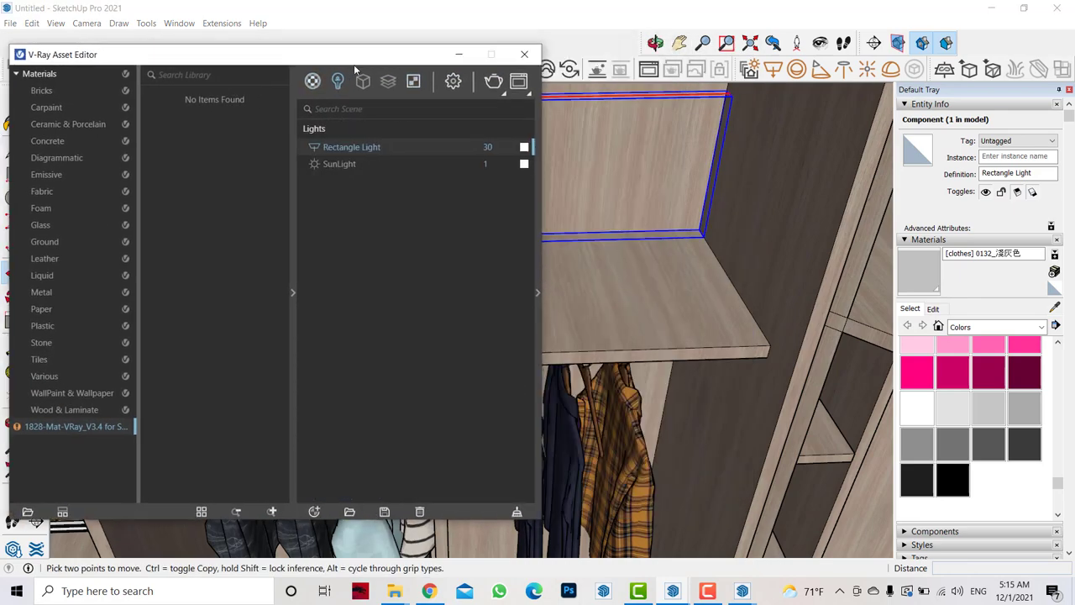
pyautogui.click(513, 149)
pyautogui.click(405, 392)
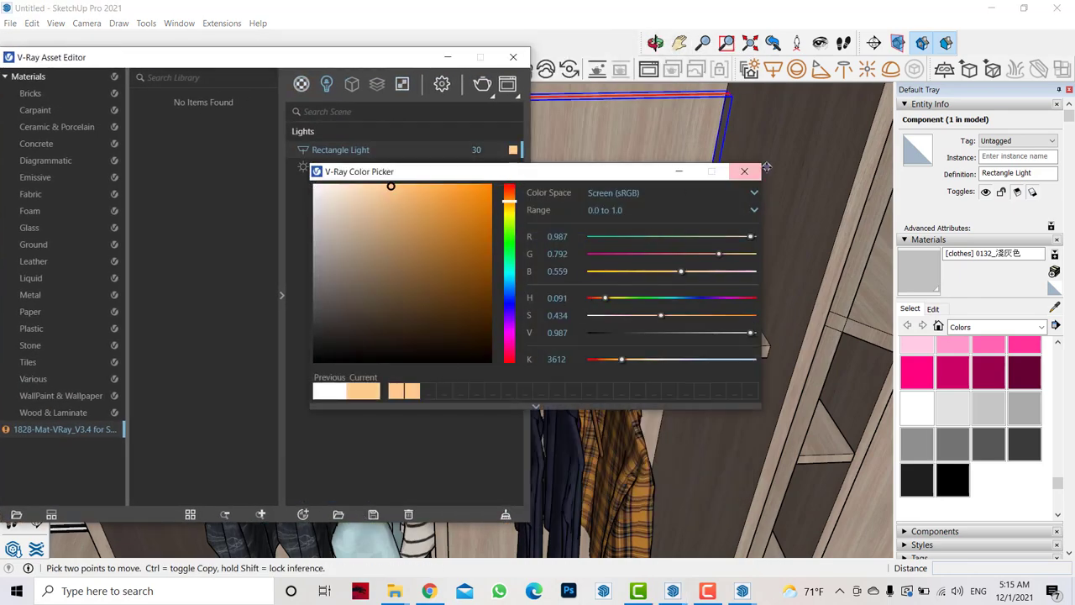
pyautogui.click(744, 171)
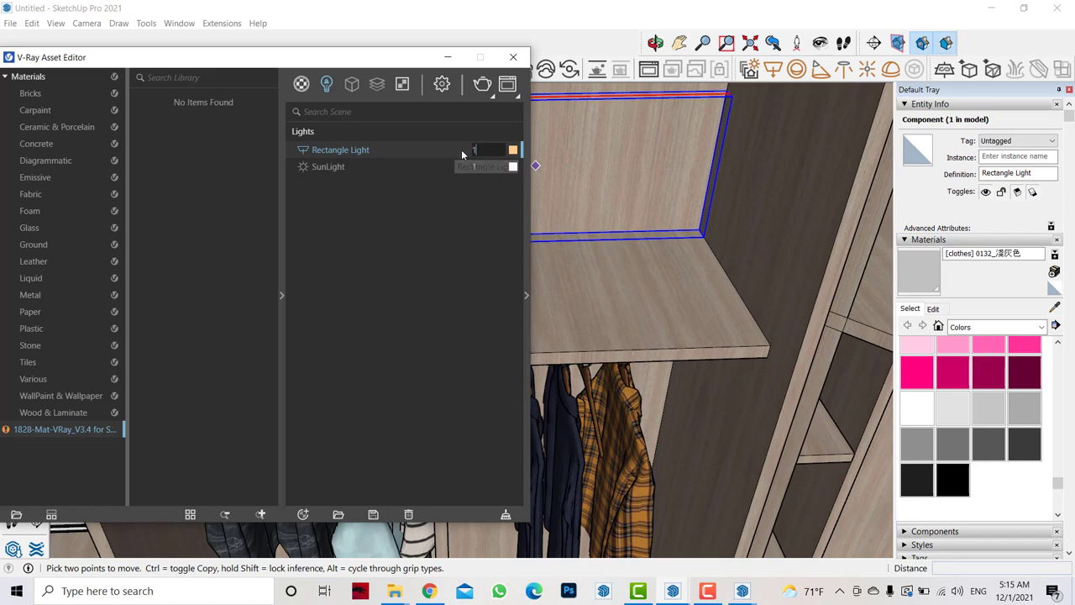
pyautogui.click(368, 151)
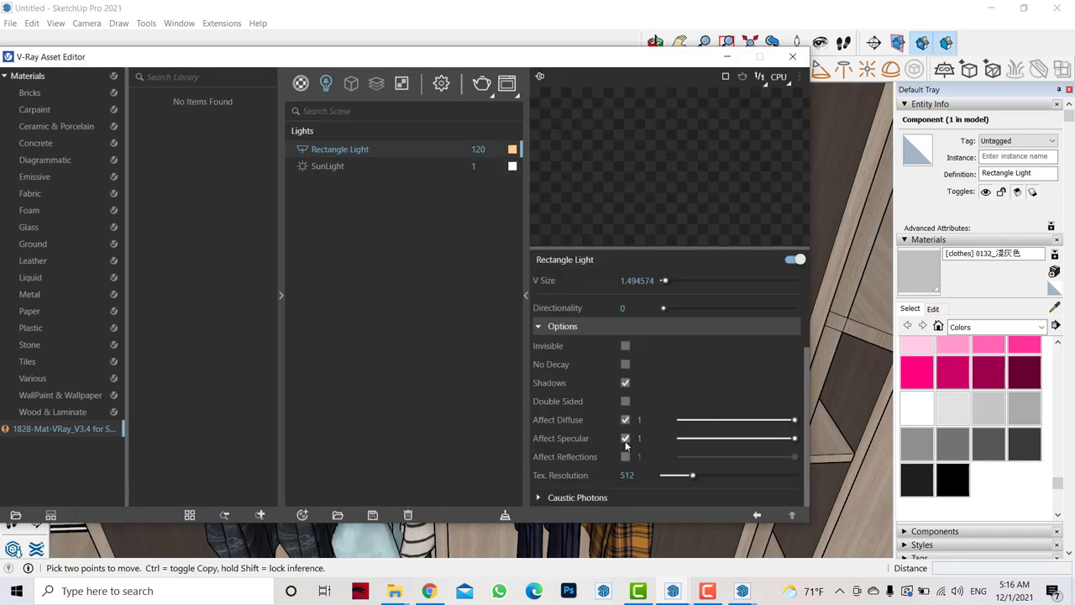
pyautogui.click(727, 57)
# Lower the light beneath the shelf and shrink its width to the compartment wall.
pyautogui.click(694, 126)
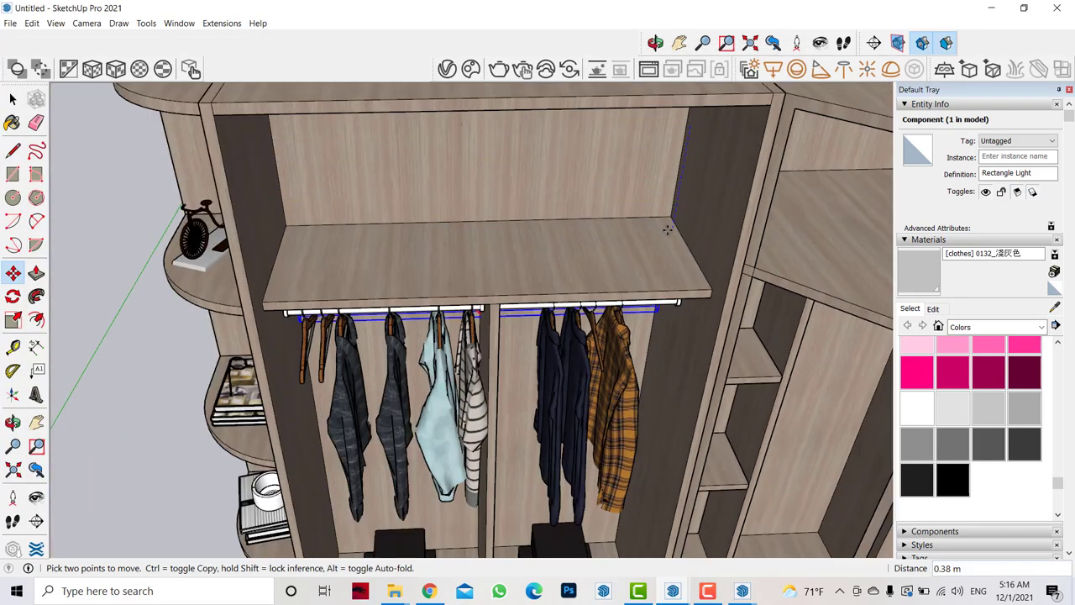
pyautogui.moveTo(672, 235)
pyautogui.mouseDown(button='middle')
pyautogui.moveTo(648, 254)
pyautogui.moveTo(588, 252)
pyautogui.mouseUp(button='middle')
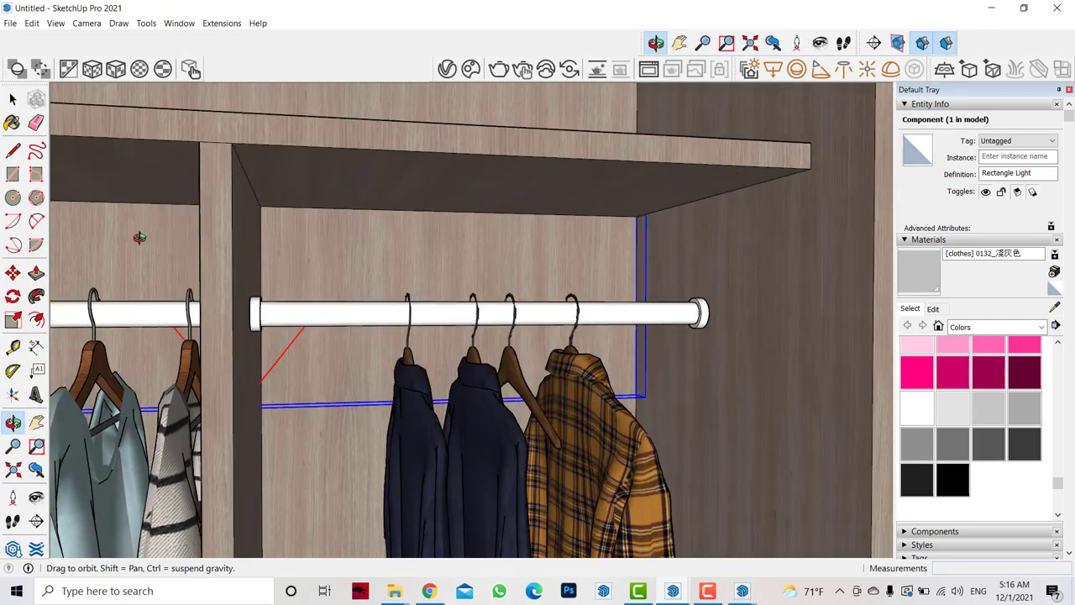
pyautogui.press('m')
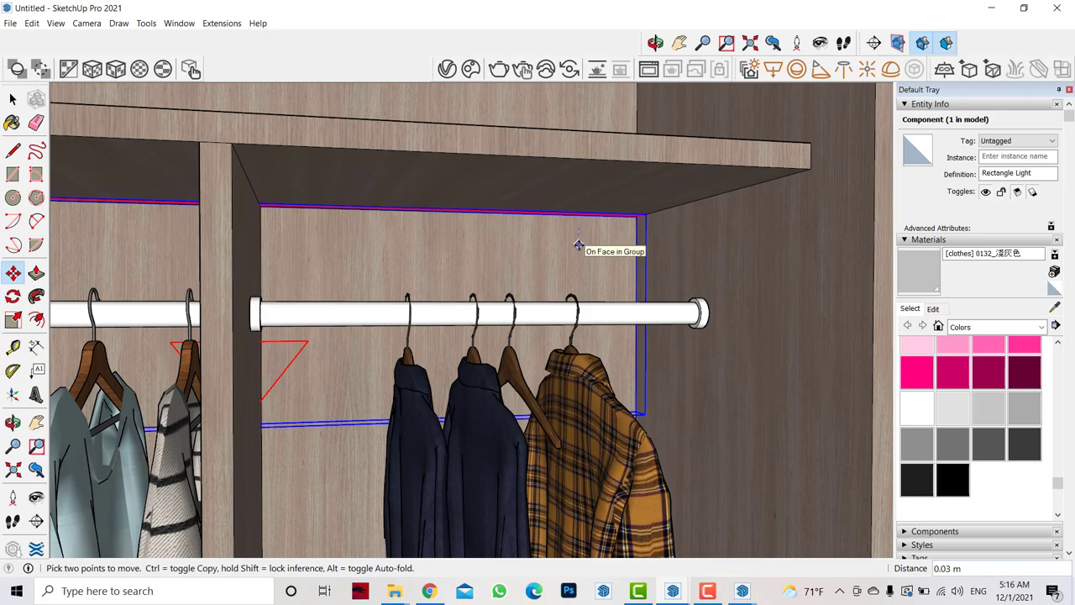
pyautogui.scroll(-3, 588, 245)
pyautogui.click(14, 321)
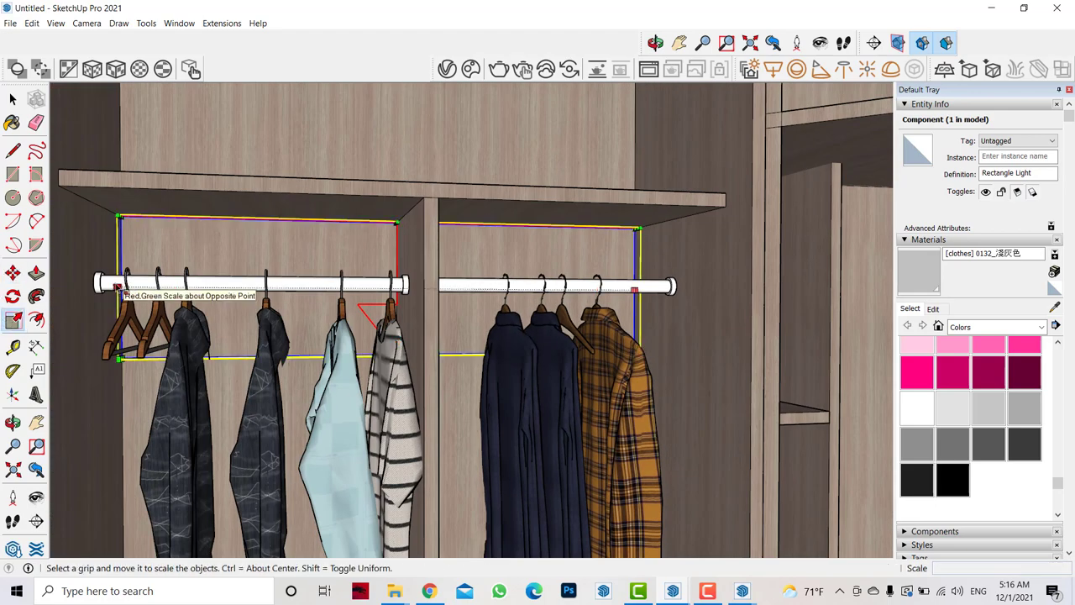
pyautogui.moveTo(118, 287); pyautogui.dragTo(439, 287)
pyautogui.scroll(3, 636, 312)
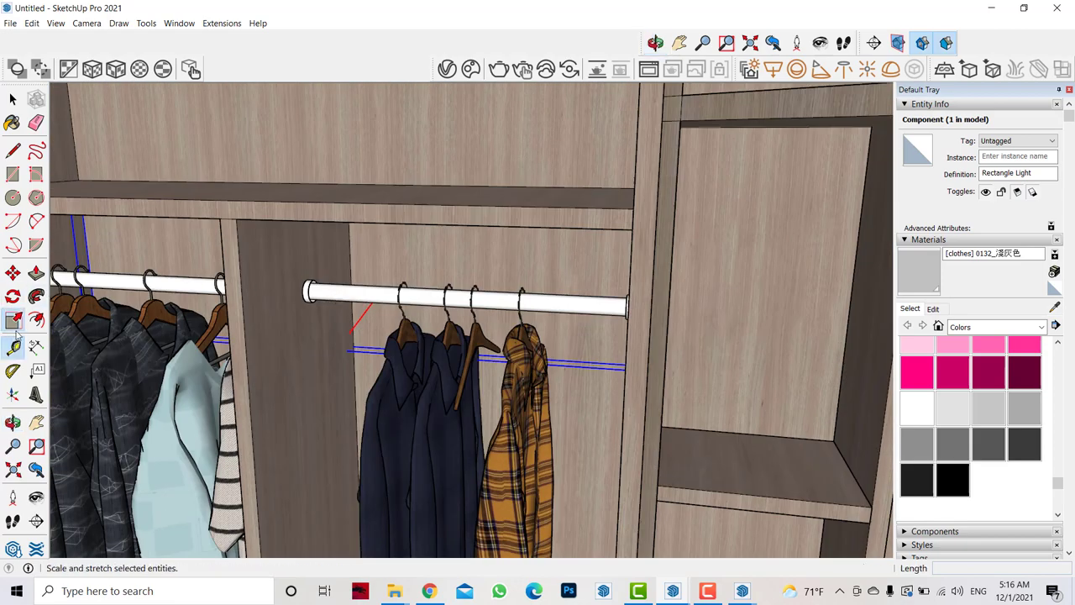
# Copy the light under the left compartment's shelf.
pyautogui.click(12, 422)
pyautogui.click(12, 273)
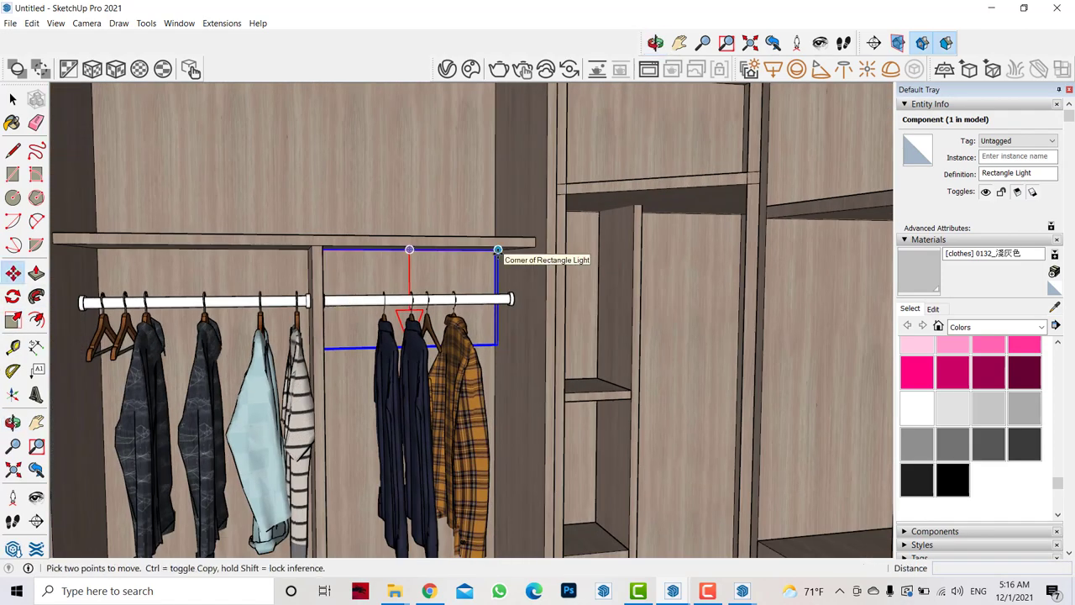
pyautogui.click(498, 250)
pyautogui.press('ctrl')
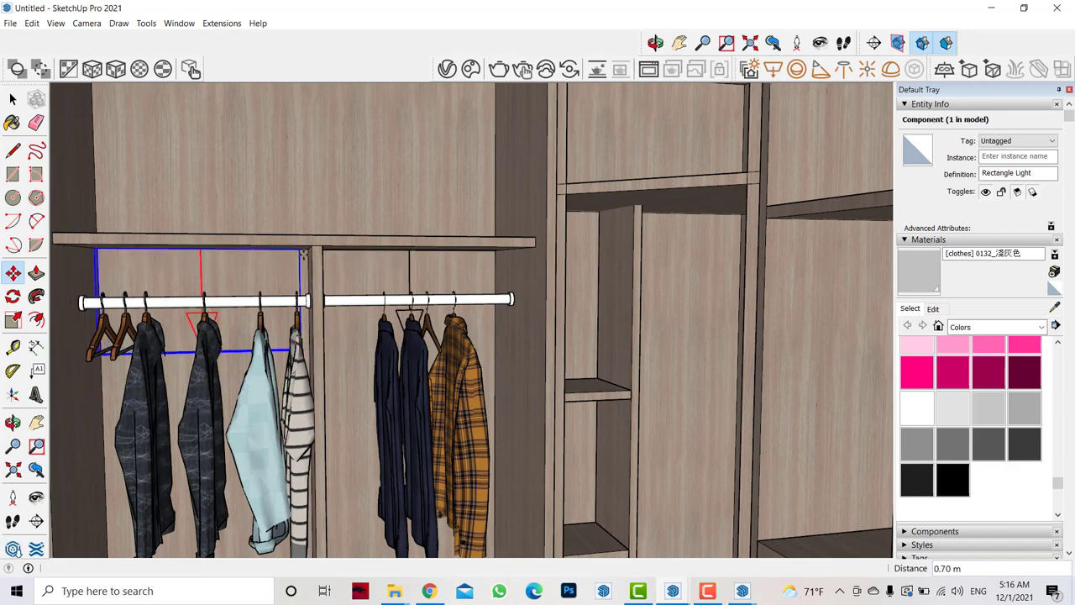
pyautogui.click(304, 252)
pyautogui.scroll(-3, 411, 247)
pyautogui.moveTo(370, 296); pyautogui.dragTo(401, 296, button='middle')
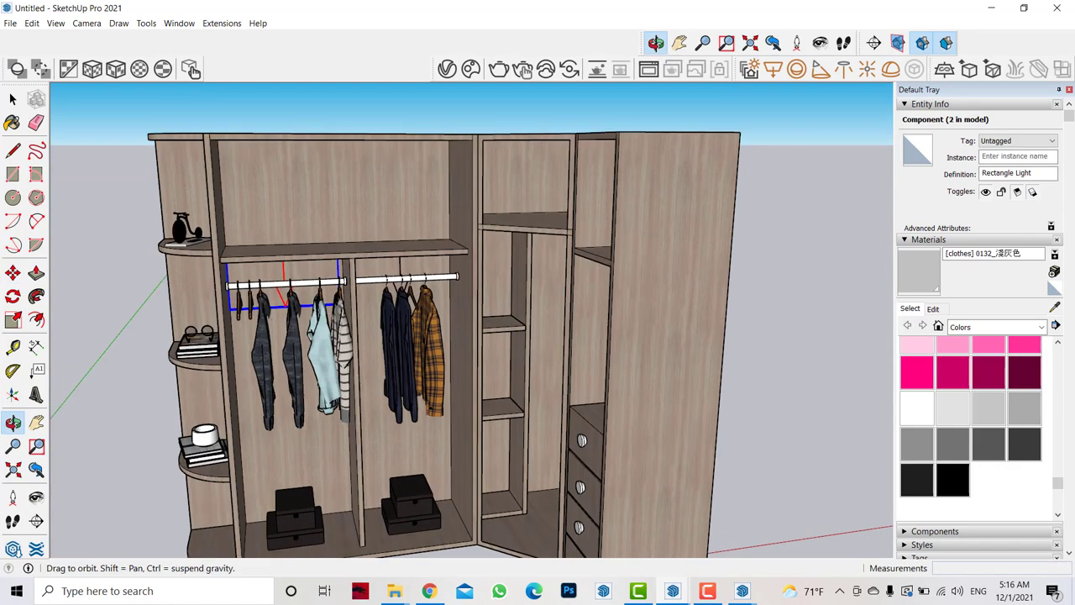
# Copy the light to the cabinet top edge and stretch it across the corner compartment.
pyautogui.click(341, 265)
pyautogui.press('ctrl')
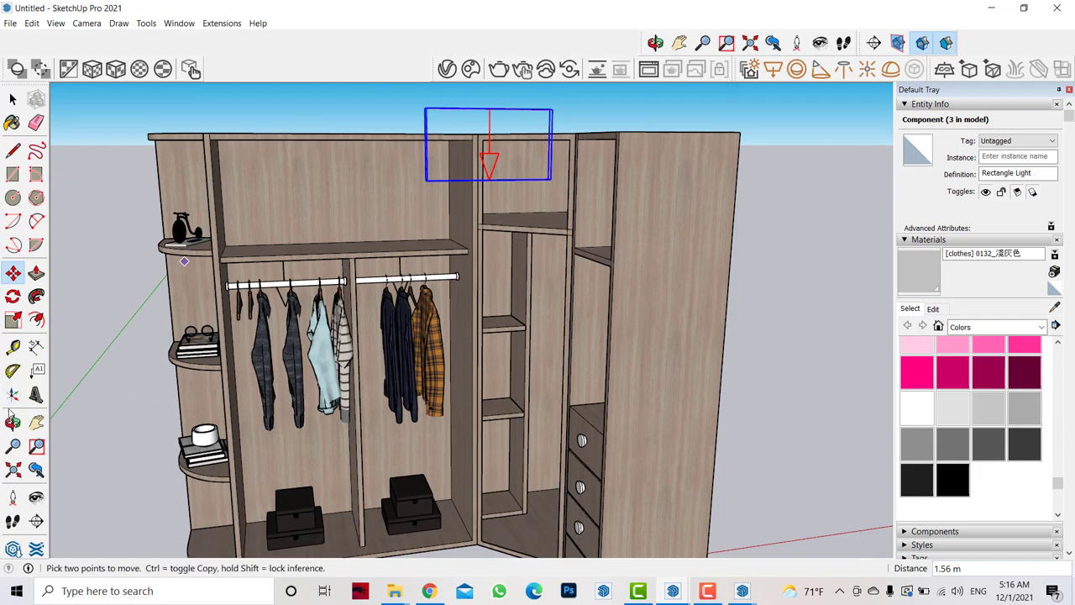
pyautogui.moveTo(555, 278); pyautogui.dragTo(636, 132, button='middle')
pyautogui.scroll(3, 468, 269)
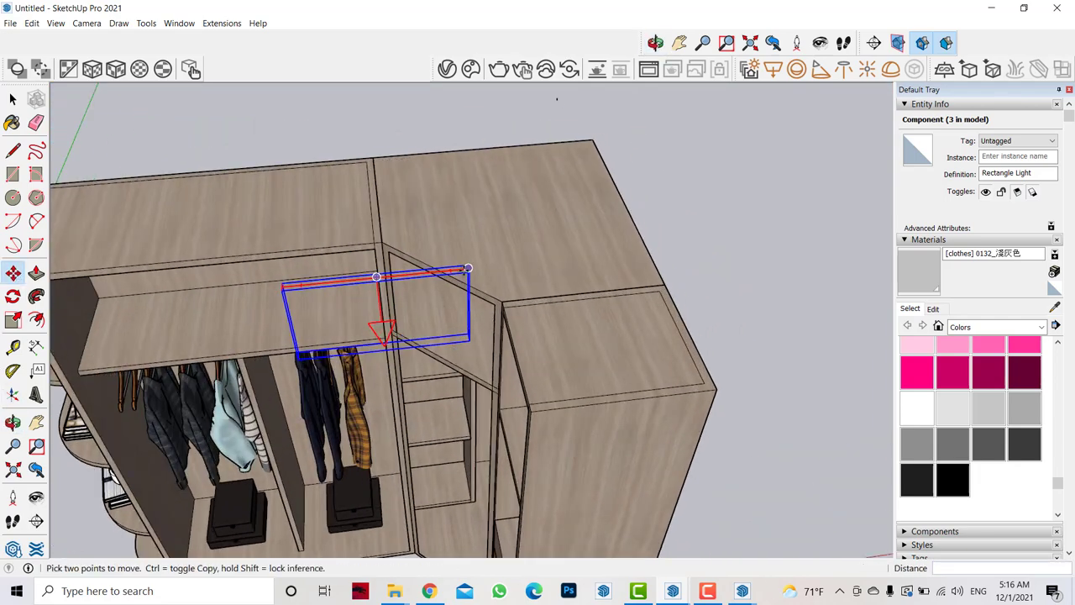
pyautogui.click(468, 269)
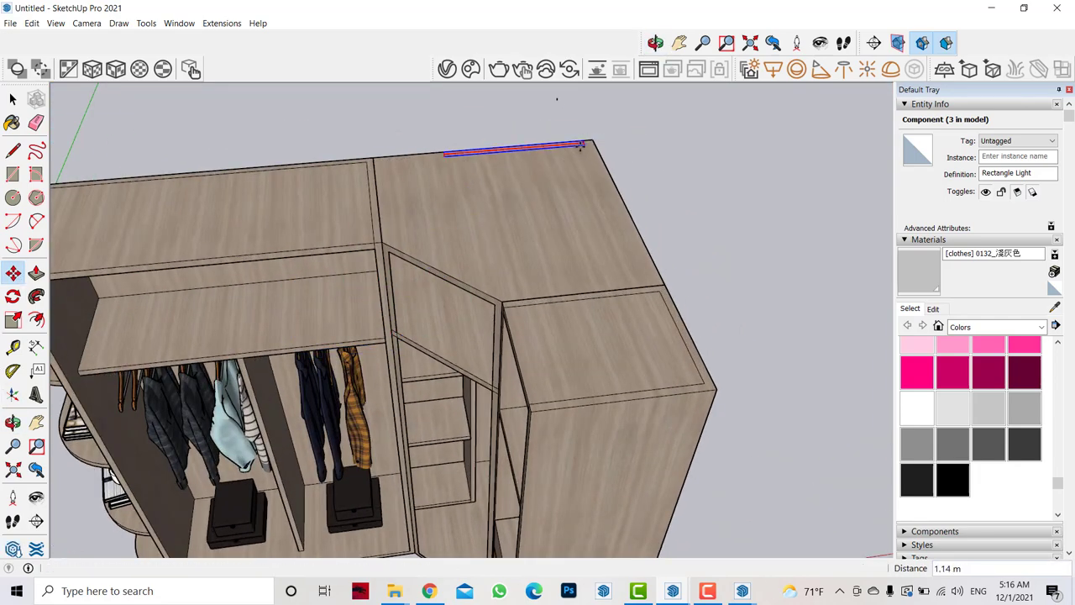
pyautogui.moveTo(336, 252); pyautogui.dragTo(446, 137, button='middle')
pyautogui.click(13, 320)
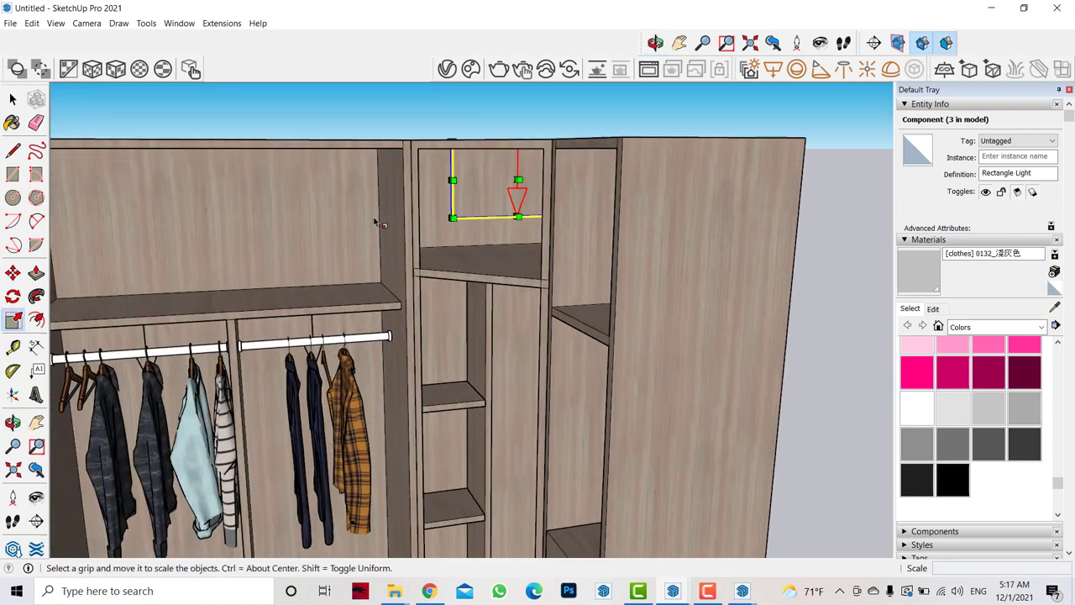
pyautogui.moveTo(476, 166); pyautogui.dragTo(420, 176)
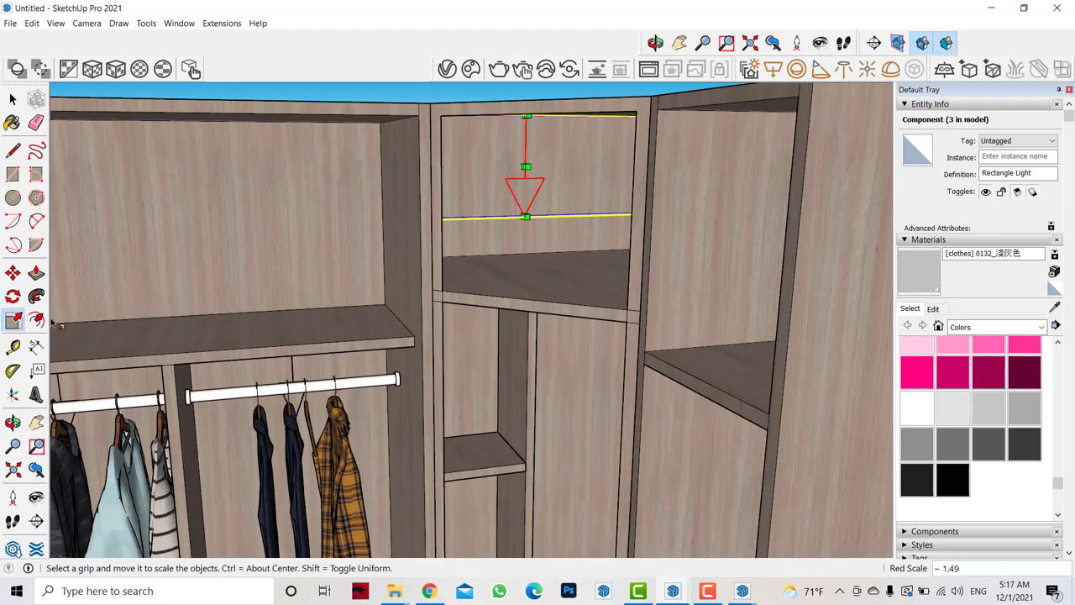
pyautogui.moveTo(57, 325); pyautogui.dragTo(754, 136, button='middle')
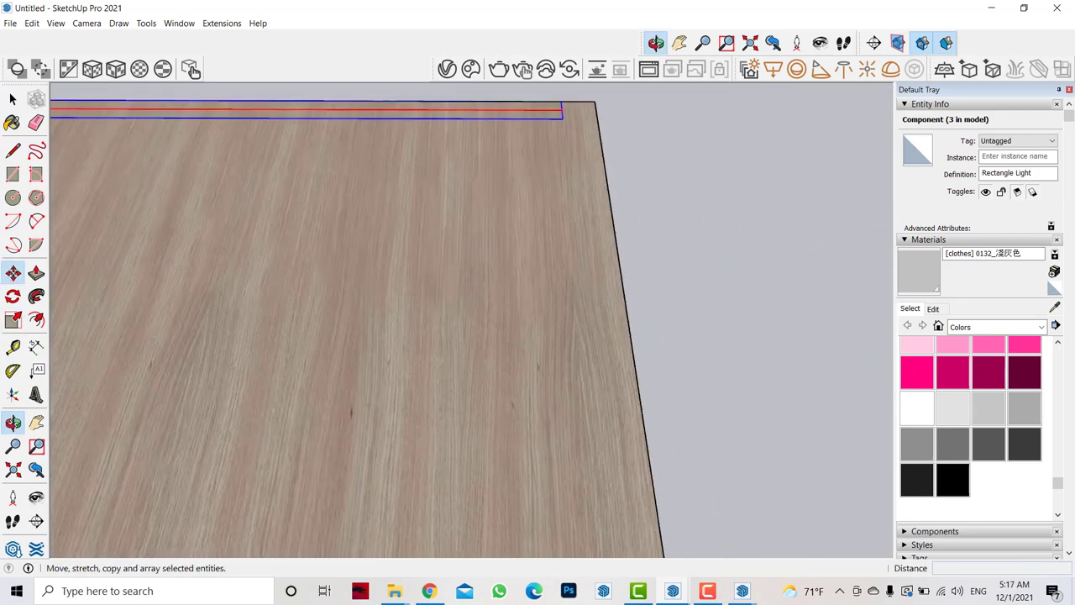
# Copy the light, rotate it a quarter turn, and place it along the top's right edge.
pyautogui.press('ctrl')
pyautogui.click(567, 117)
pyautogui.click(566, 153)
pyautogui.press('q')
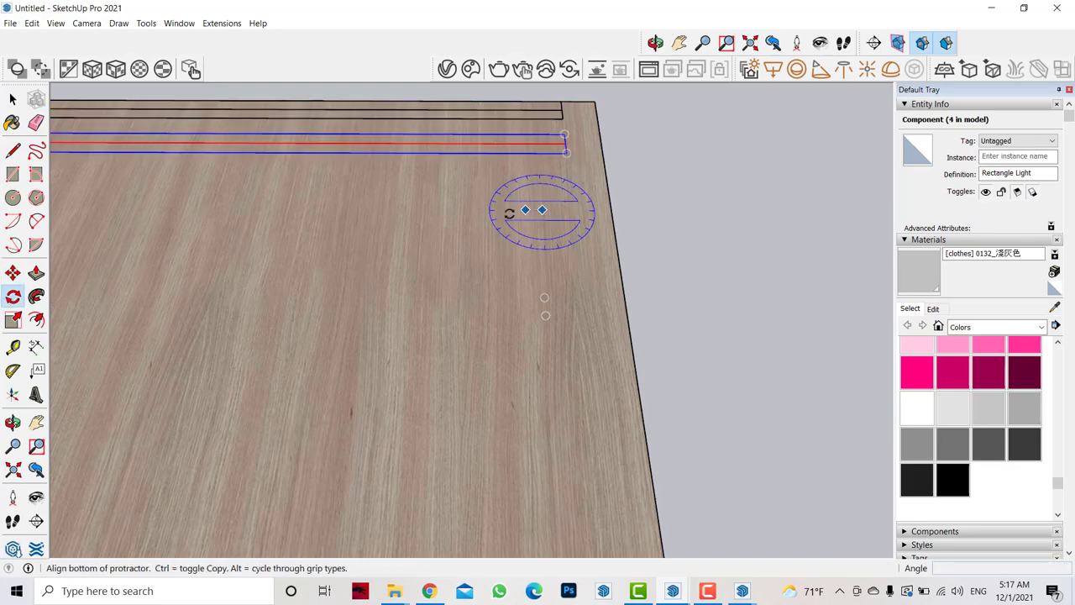
pyautogui.click(542, 210)
pyautogui.click(566, 210)
pyautogui.click(546, 241)
pyautogui.click(13, 273)
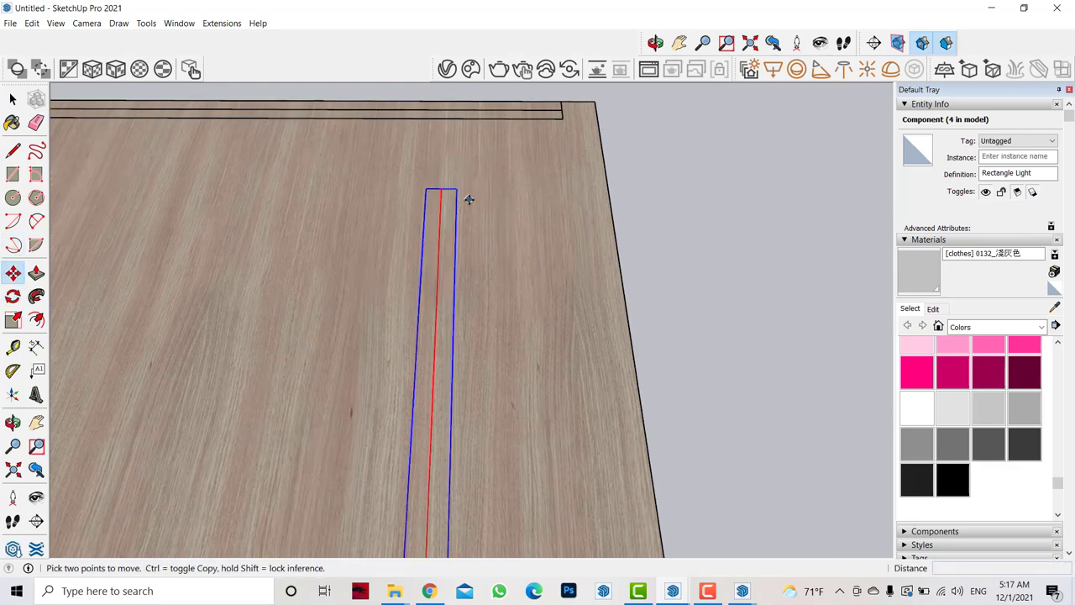
pyautogui.click(469, 199)
pyautogui.scroll(-3, 588, 151)
pyautogui.click(588, 152)
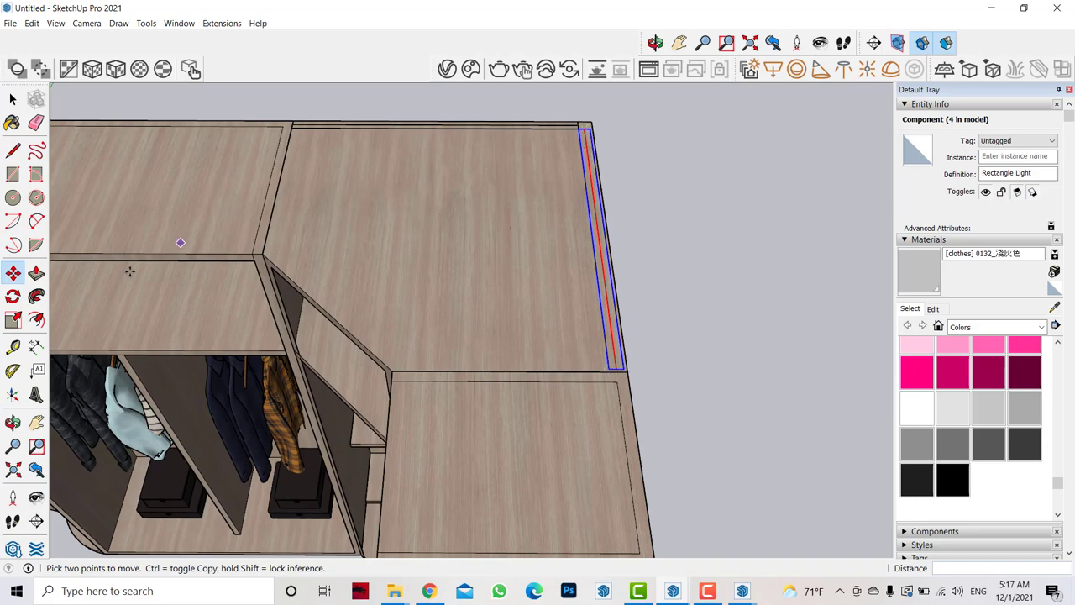
pyautogui.scroll(5, 557, 193)
pyautogui.moveTo(557, 193); pyautogui.dragTo(471, 168, button='middle')
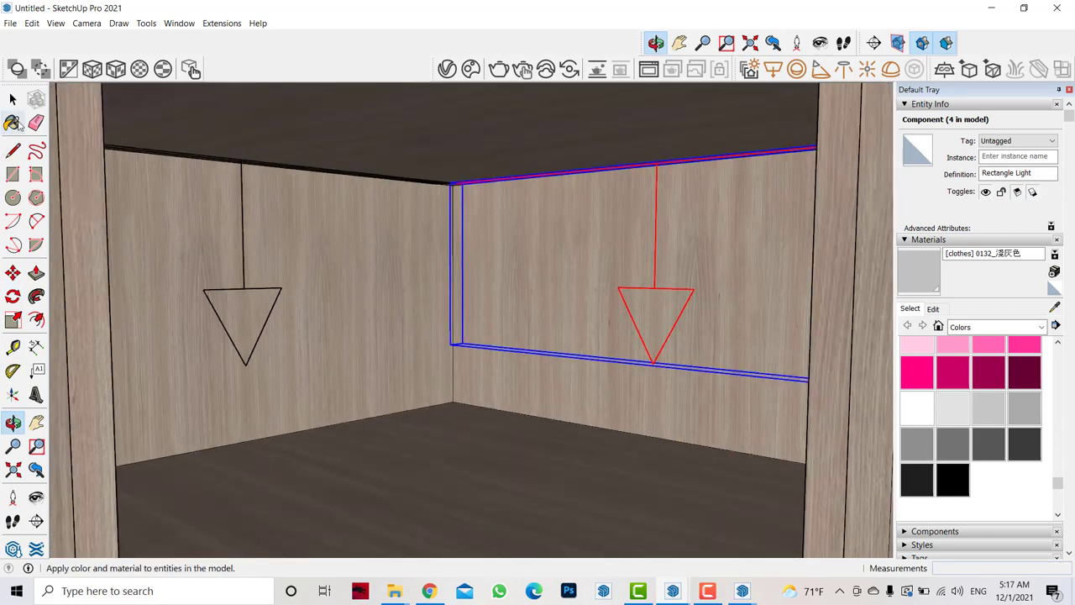
# Shift both corner-compartment wall lights downward together.
pyautogui.press('space')
pyautogui.keyDown('ctrl'); pyautogui.click(243, 206); pyautogui.keyUp('ctrl')
pyautogui.press('m')
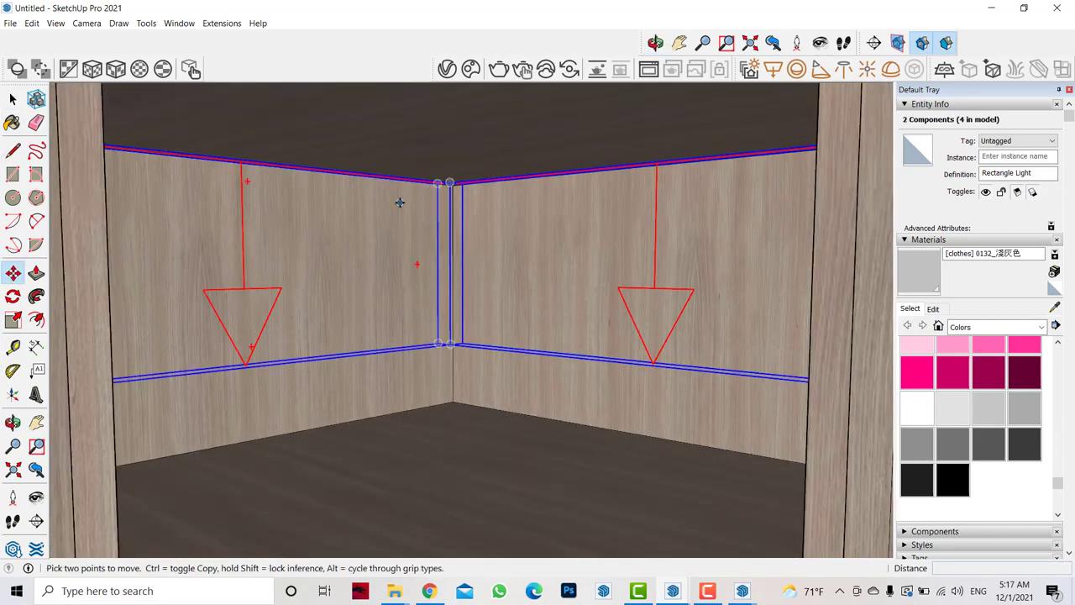
pyautogui.click(400, 202)
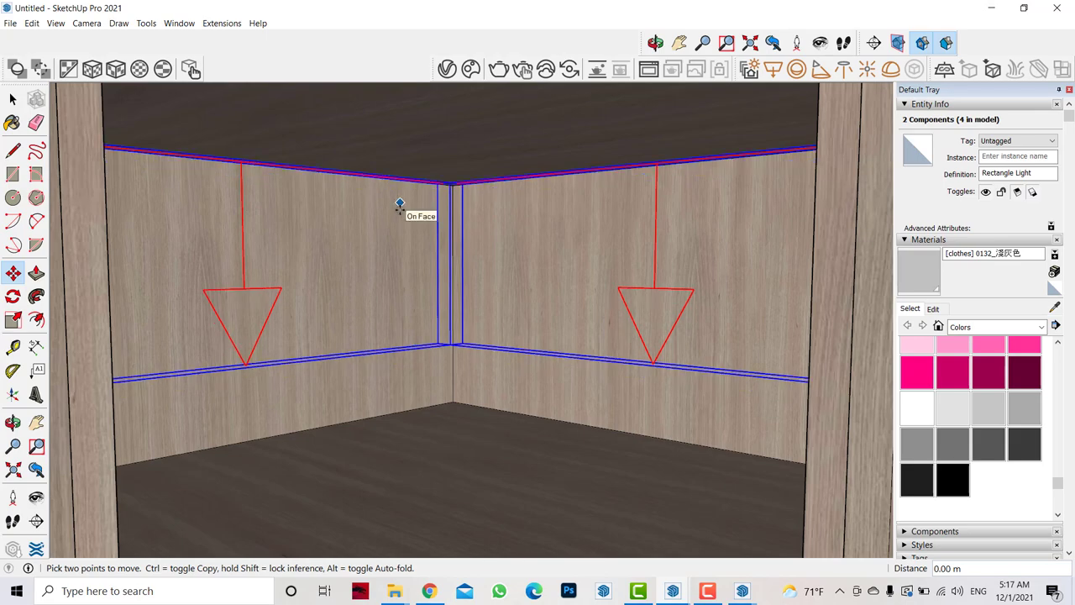
pyautogui.press('Escape')
pyautogui.scroll(-5, 400, 209)
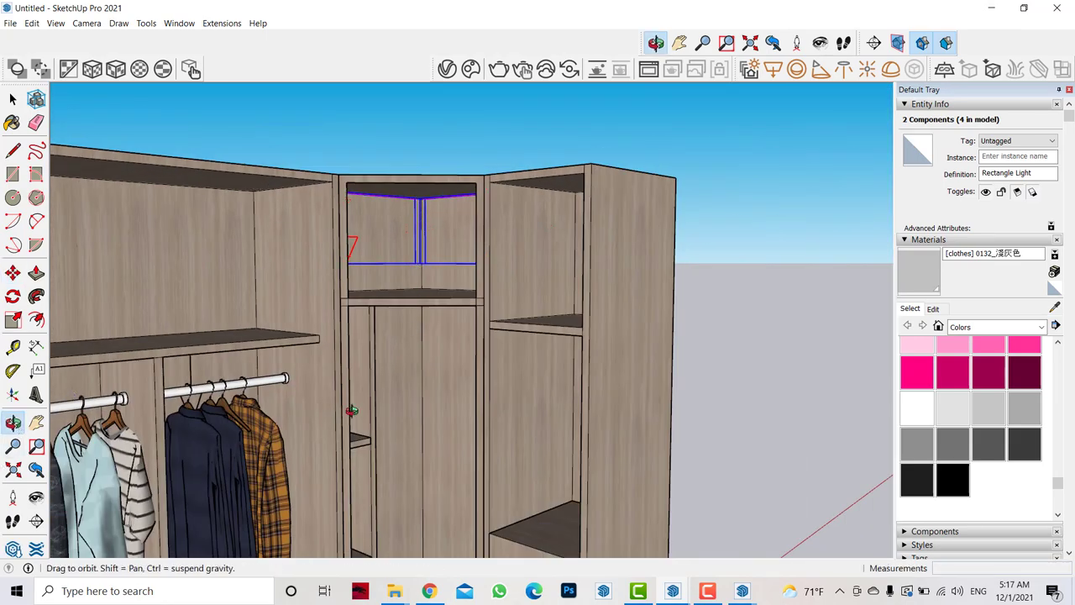
pyautogui.moveTo(325, 353); pyautogui.dragTo(491, 251, button='middle')
pyautogui.keyDown('ctrl'); pyautogui.click(404, 225); pyautogui.keyUp('ctrl')
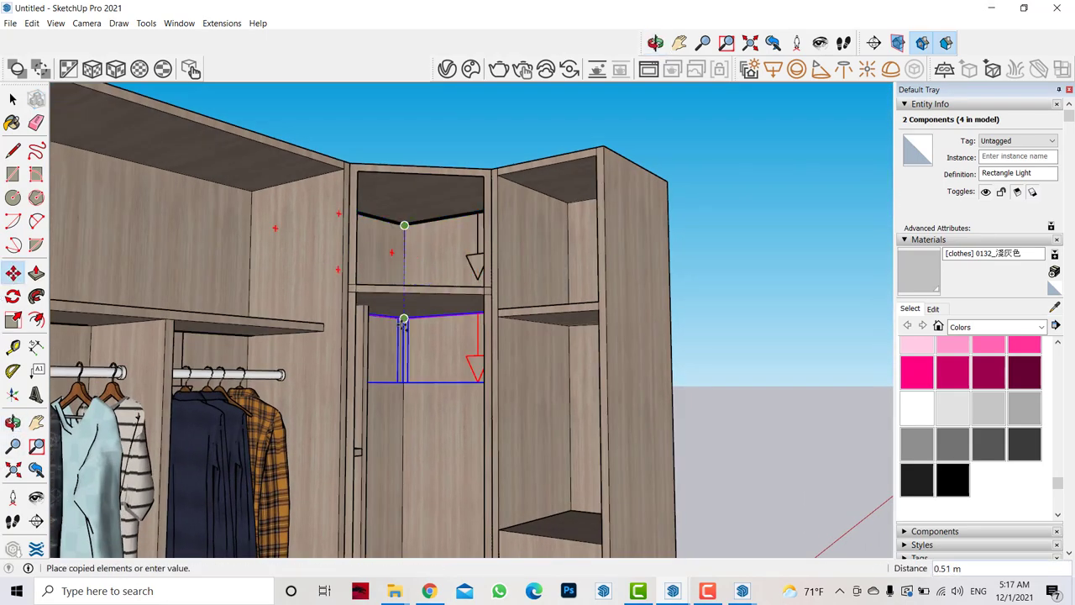
pyautogui.click(12, 423)
pyautogui.scroll(-5, 403, 353)
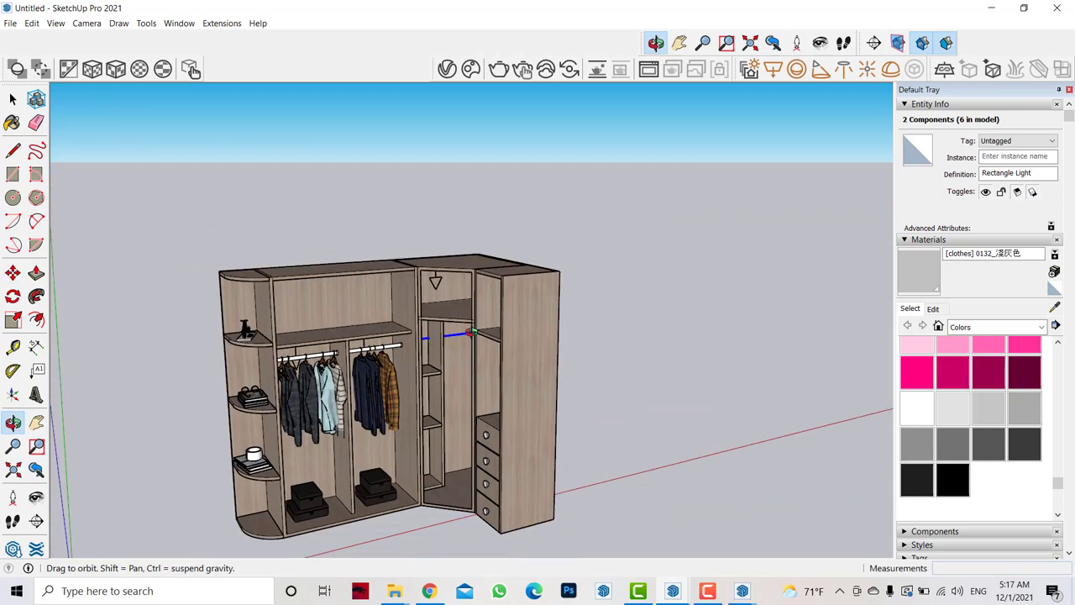
pyautogui.moveTo(588, 353); pyautogui.dragTo(688, 339)
pyautogui.scroll(3, 688, 338)
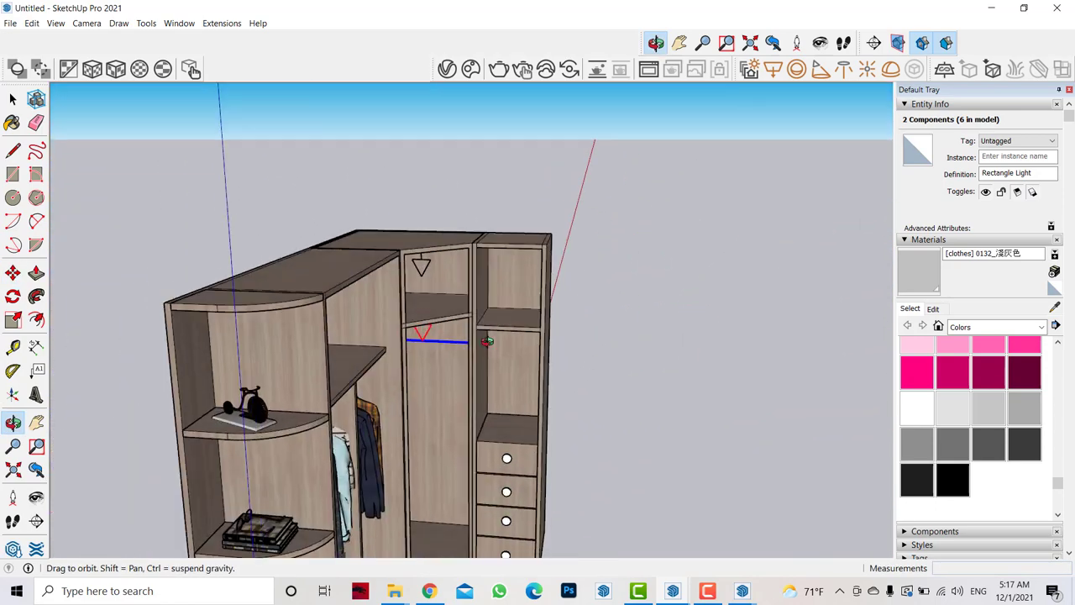
# Copy the back-edge light to the top corner and scale it into a thin strip.
pyautogui.click(12, 99)
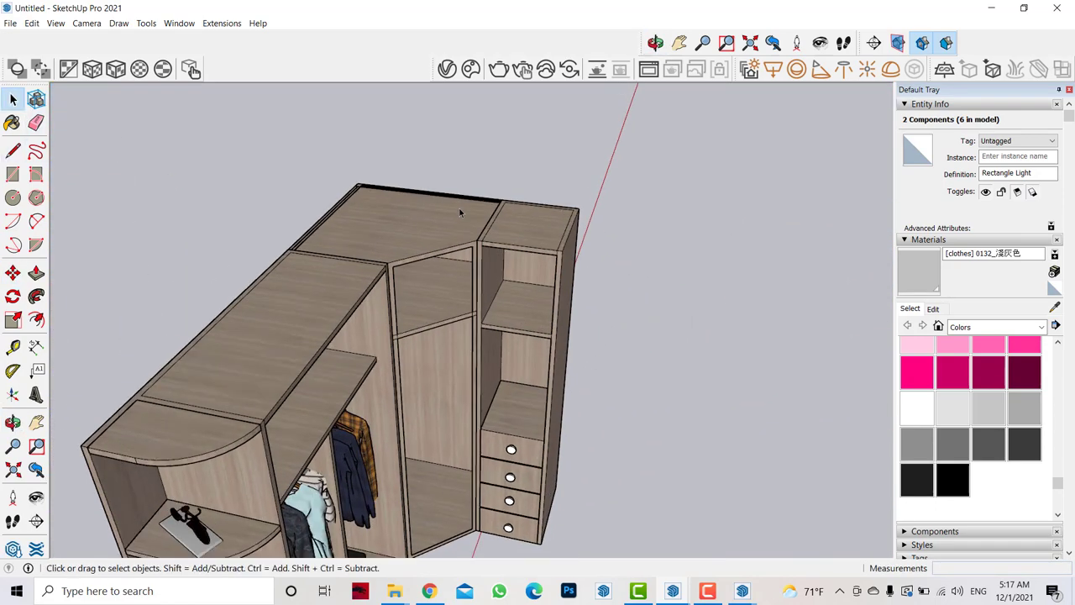
pyautogui.click(14, 273)
pyautogui.press('ctrl')
pyautogui.click(363, 183)
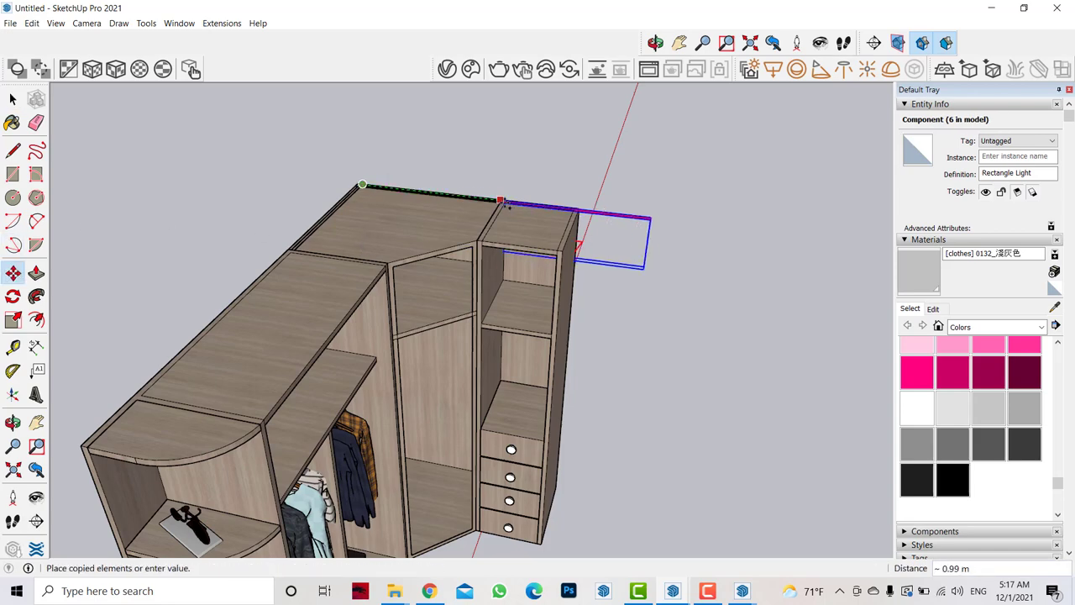
pyautogui.click(505, 202)
pyautogui.scroll(3, 505, 201)
pyautogui.press('s')
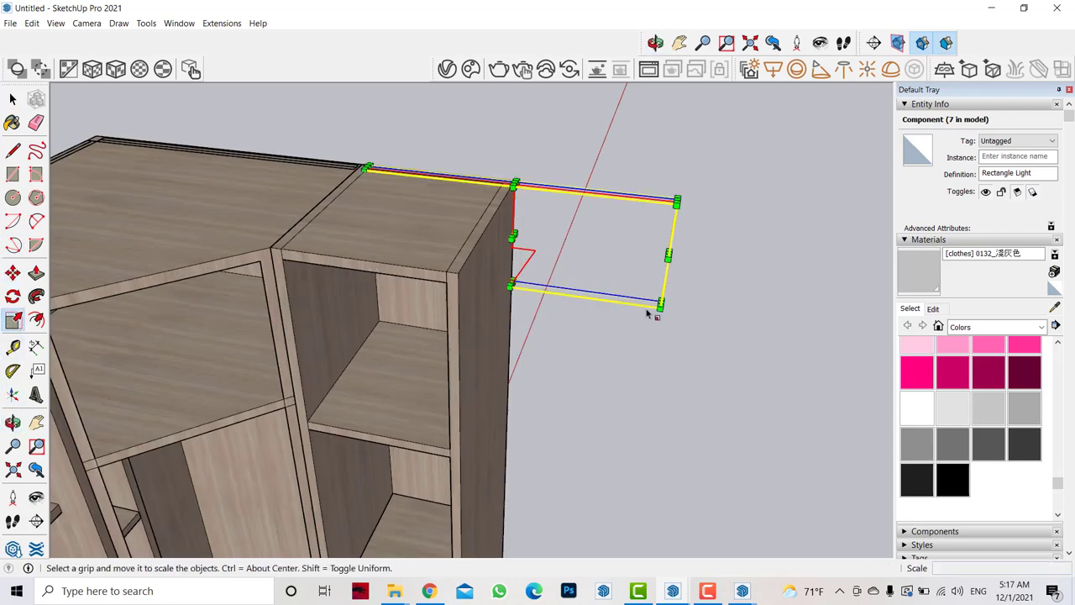
pyautogui.moveTo(669, 257); pyautogui.dragTo(481, 232)
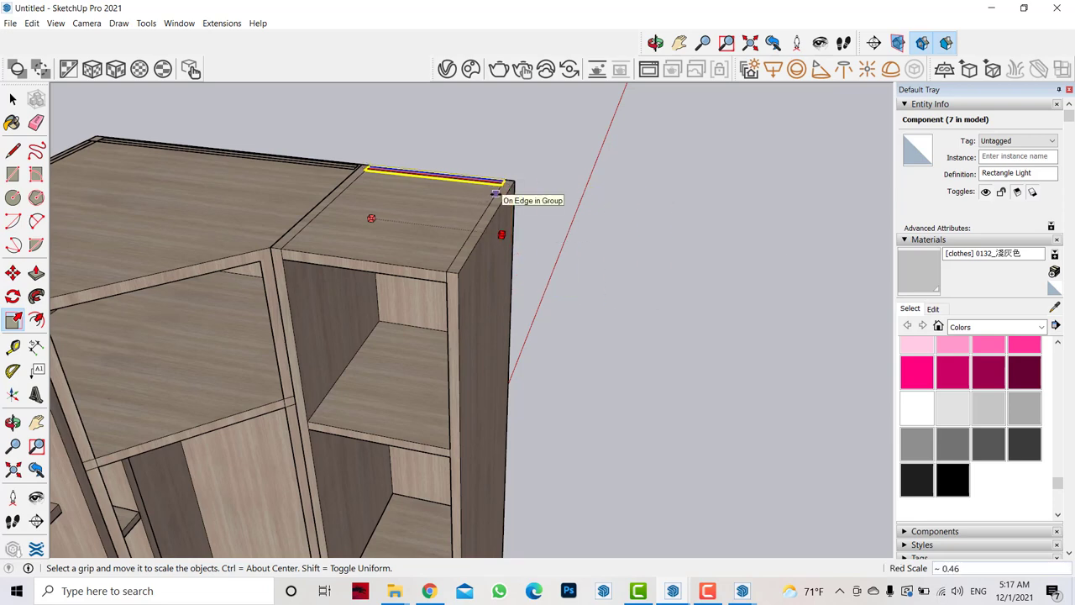
# Nudge the strip light slightly lower on the cabinet top.
pyautogui.click(13, 424)
pyautogui.moveTo(378, 319)
pyautogui.mouseDown()
pyautogui.moveTo(444, 249)
pyautogui.moveTo(504, 135)
pyautogui.mouseUp()
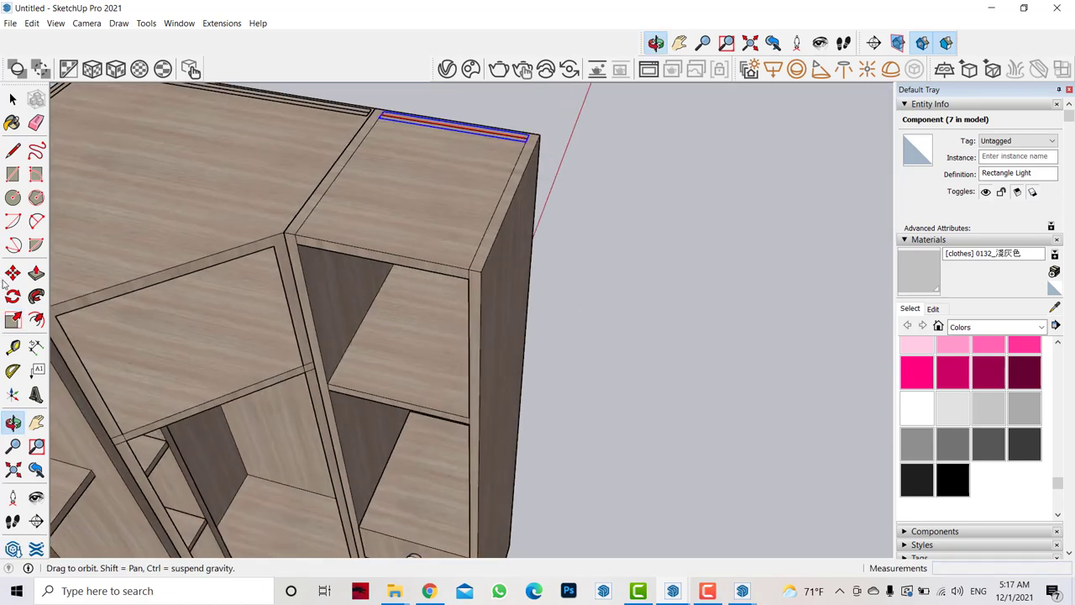
pyautogui.press('m')
pyautogui.click(531, 134)
pyautogui.click(527, 143)
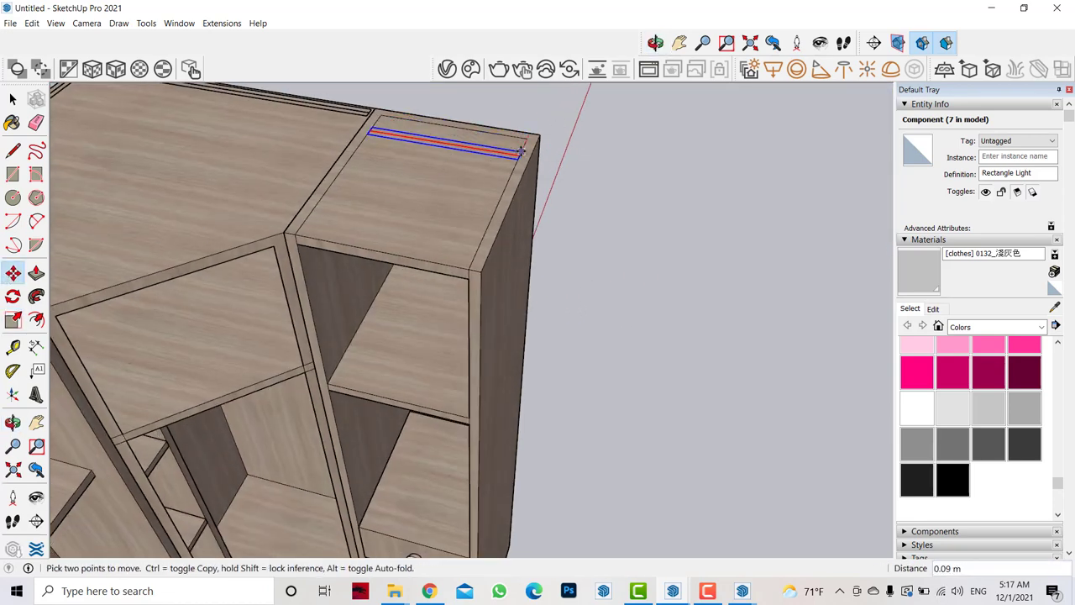
# Copy the strip light 0.64 m down into the narrow side compartment.
pyautogui.click(12, 424)
pyautogui.moveTo(260, 412)
pyautogui.mouseDown()
pyautogui.moveTo(571, 160)
pyautogui.moveTo(543, 202)
pyautogui.mouseUp()
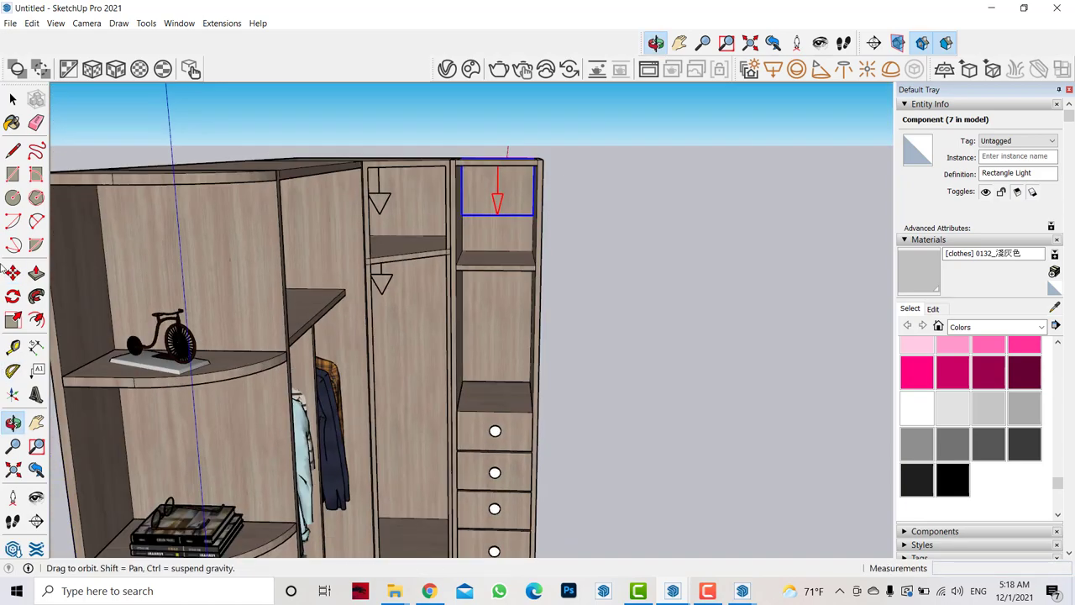
pyautogui.press('m')
pyautogui.press('ctrl')
pyautogui.click(516, 220)
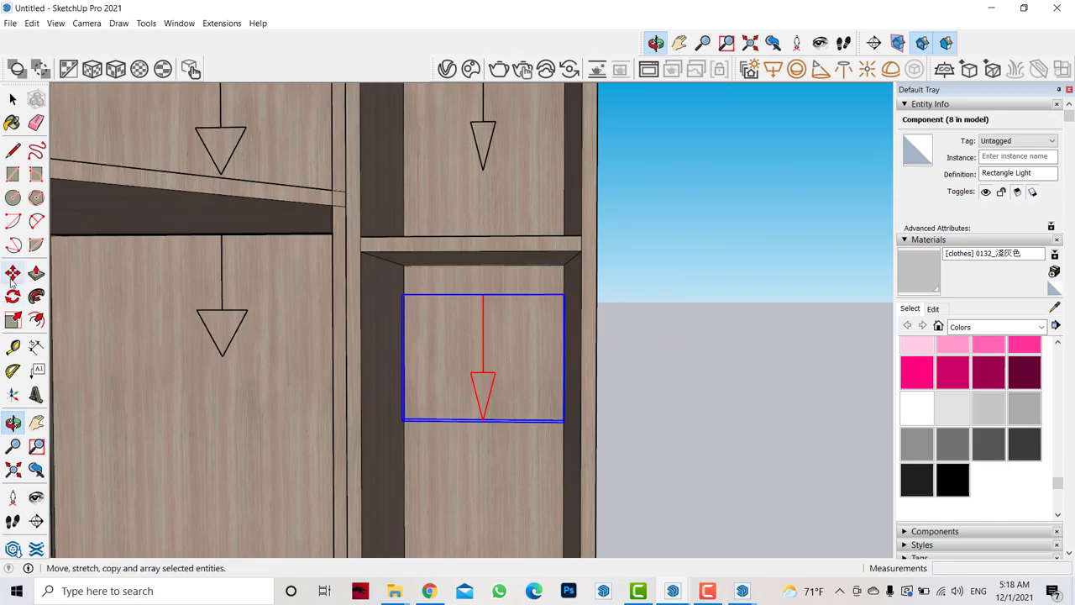
pyautogui.click(13, 273)
pyautogui.click(12, 423)
pyautogui.moveTo(210, 403)
pyautogui.mouseDown()
pyautogui.moveTo(445, 312)
pyautogui.moveTo(372, 139)
pyautogui.moveTo(378, 294)
pyautogui.mouseUp()
# Select the light beside the right hanging rail and raise it 0.60 m onto the back panel.
pyautogui.scroll(5, 378, 294)
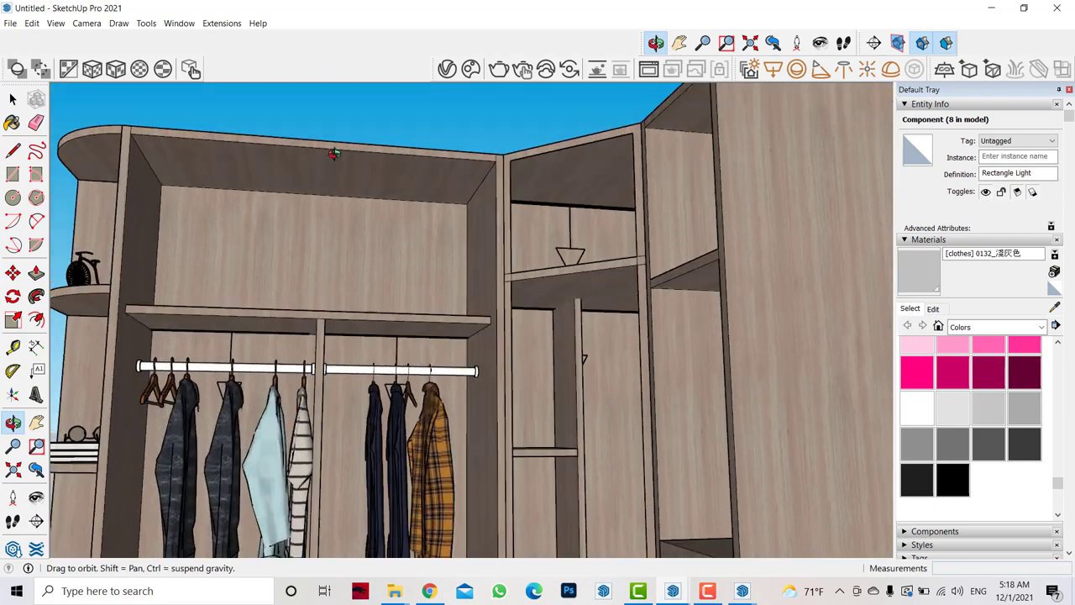
pyautogui.click(13, 99)
pyautogui.click(14, 99)
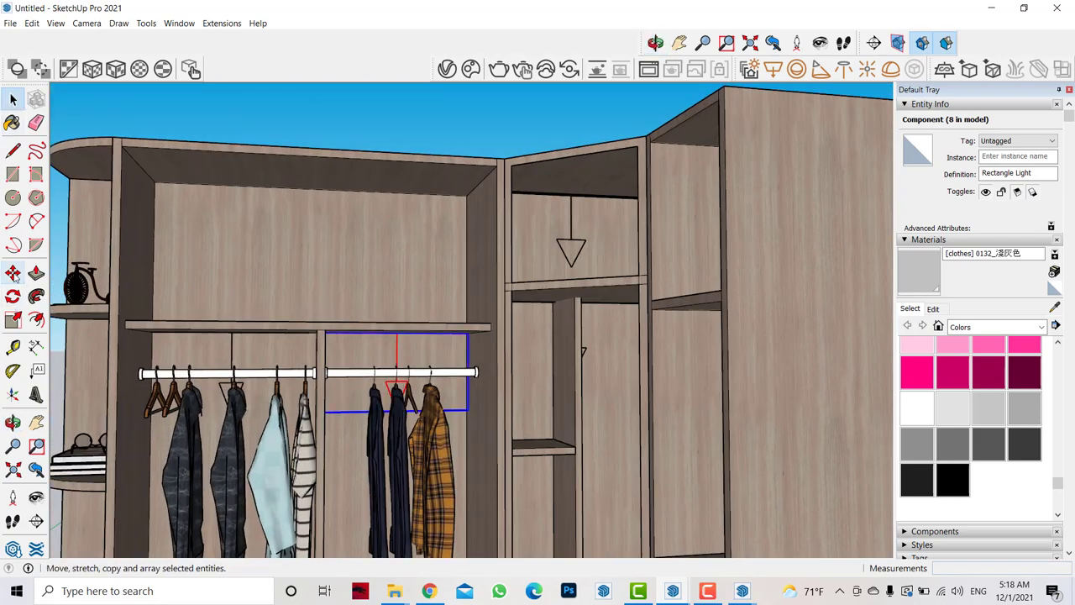
pyautogui.click(13, 273)
pyautogui.click(397, 334)
pyautogui.click(397, 198)
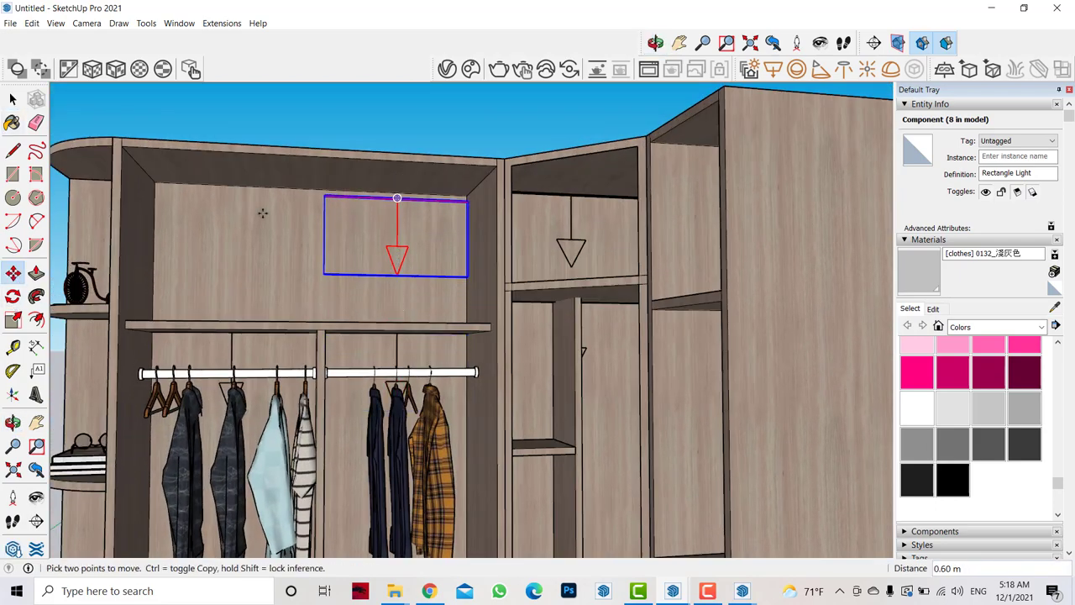
# Scale the light leftward (~2.09) so it spans the top compartment's width.
pyautogui.press('s')
pyautogui.moveTo(126, 378); pyautogui.dragTo(238, 283, button='middle')
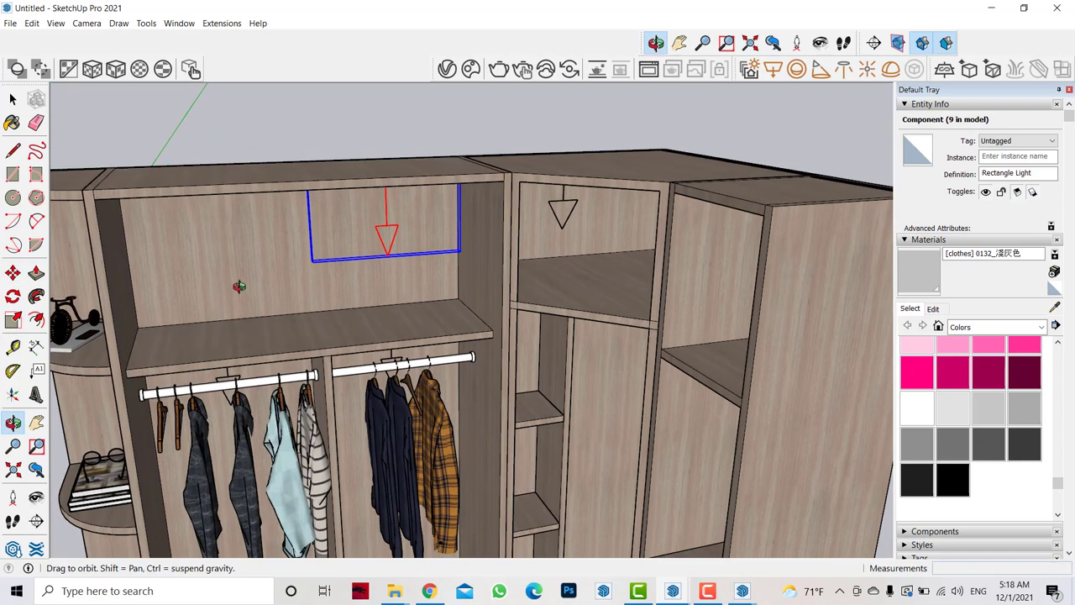
pyautogui.scroll(5, 160, 247)
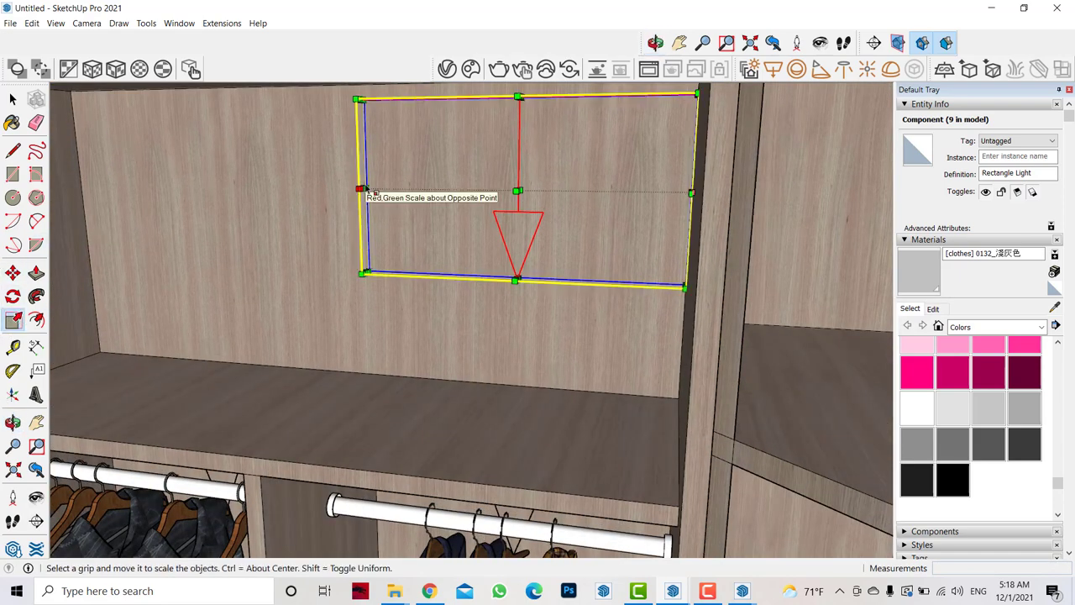
pyautogui.moveTo(362, 190); pyautogui.dragTo(73, 240)
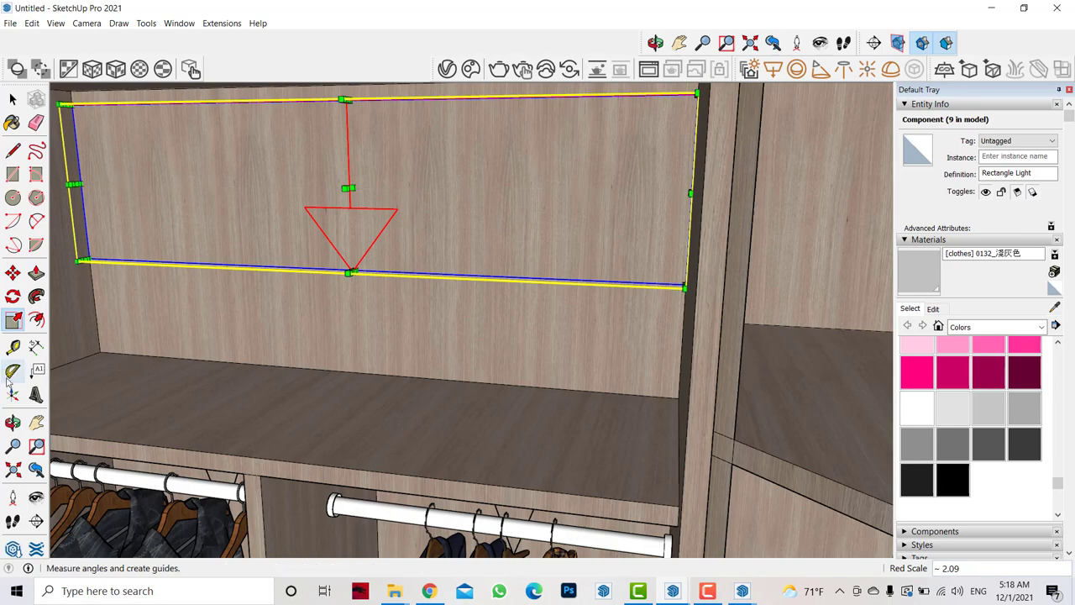
pyautogui.keyDown('shift'); pyautogui.moveTo(264, 233); pyautogui.dragTo(252, 336, button='middle'); pyautogui.keyUp('shift')
pyautogui.click(12, 273)
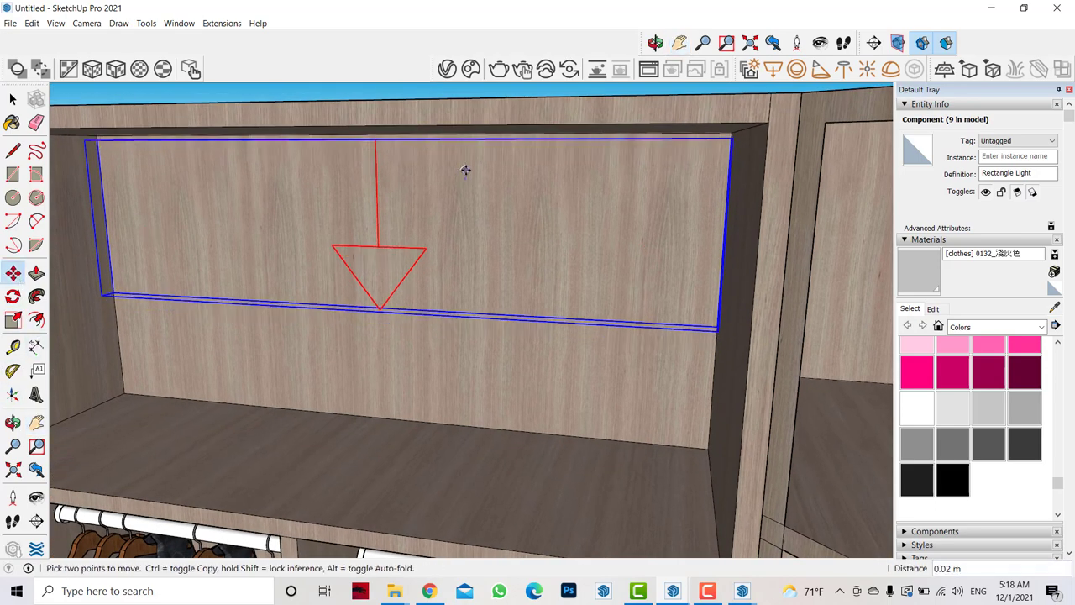
pyautogui.scroll(-2, 466, 169)
pyautogui.scroll(-5, 465, 170)
pyautogui.moveTo(465, 210); pyautogui.dragTo(473, 266, button='middle')
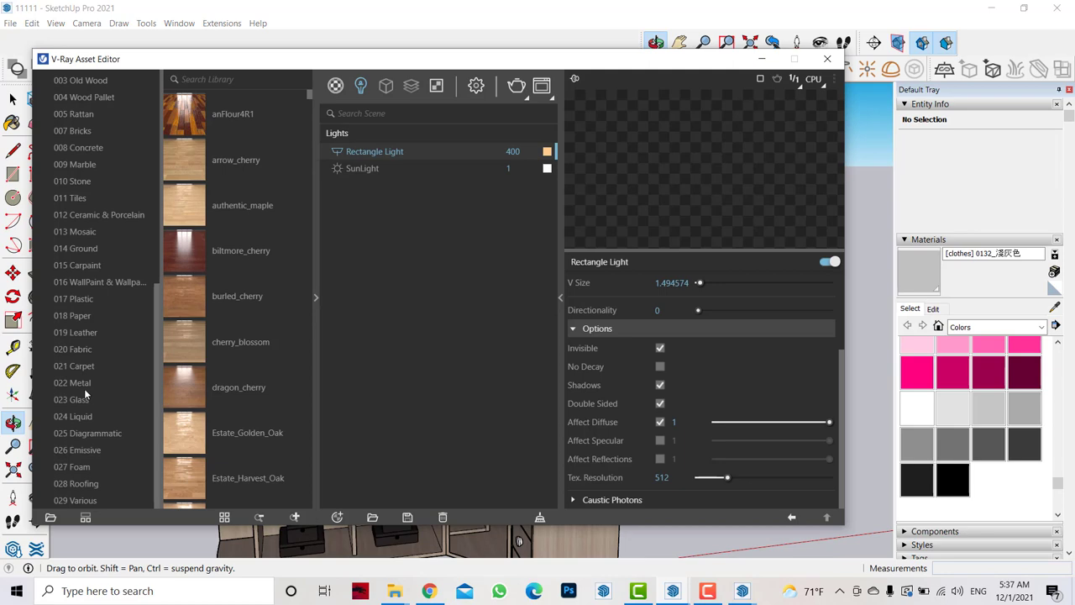
# Apply Aluminum_Polished from the 022 Metal category to the selected hanging rod.
pyautogui.click(81, 383)
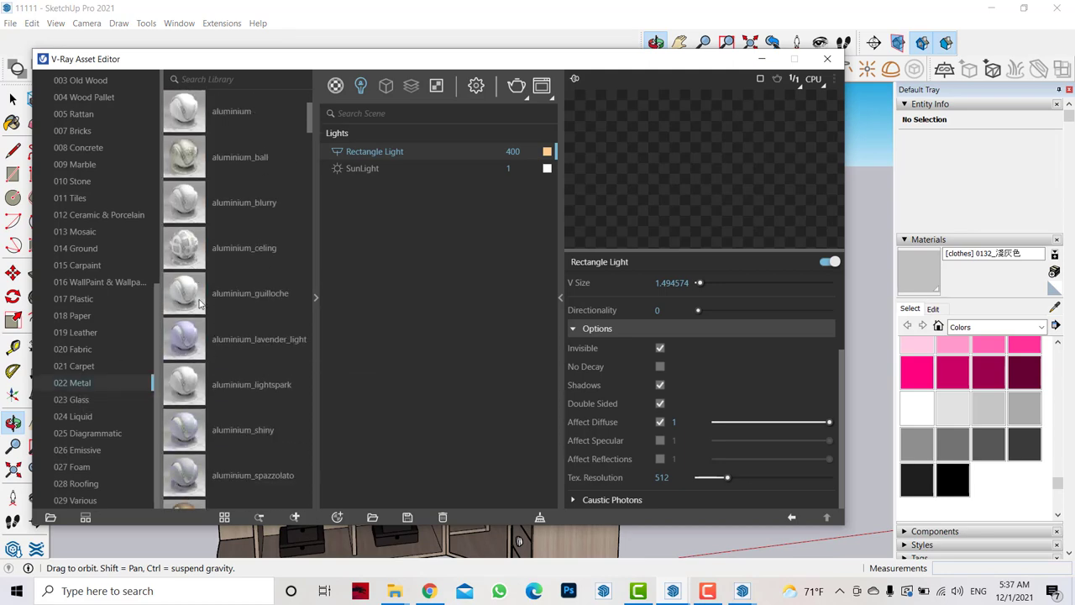
pyautogui.scroll(-3, 204, 299)
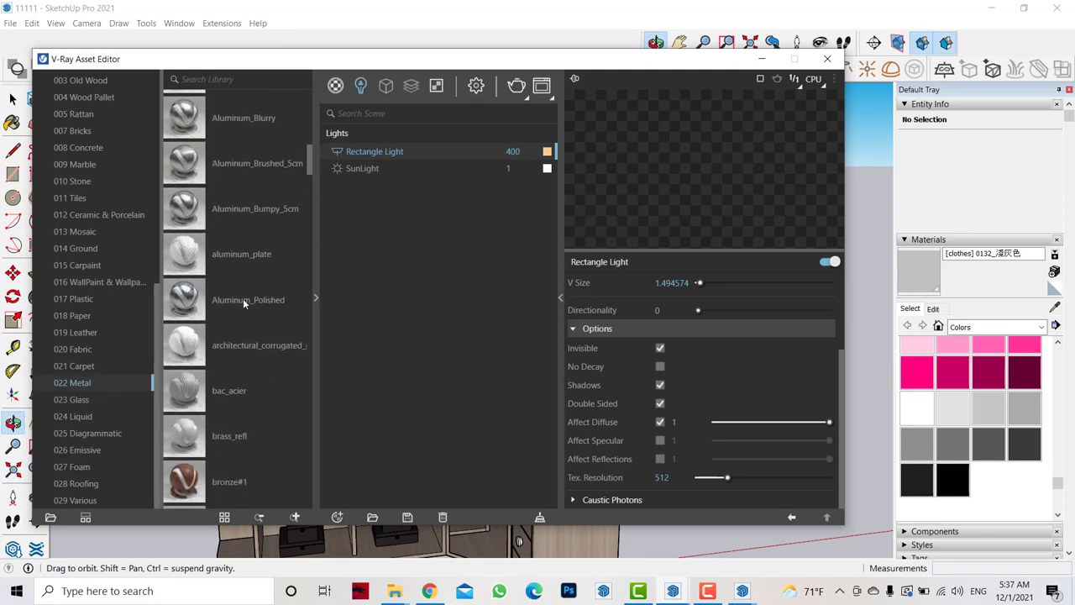
pyautogui.click(244, 295)
pyautogui.moveTo(244, 59); pyautogui.dragTo(699, 38)
pyautogui.press('space')
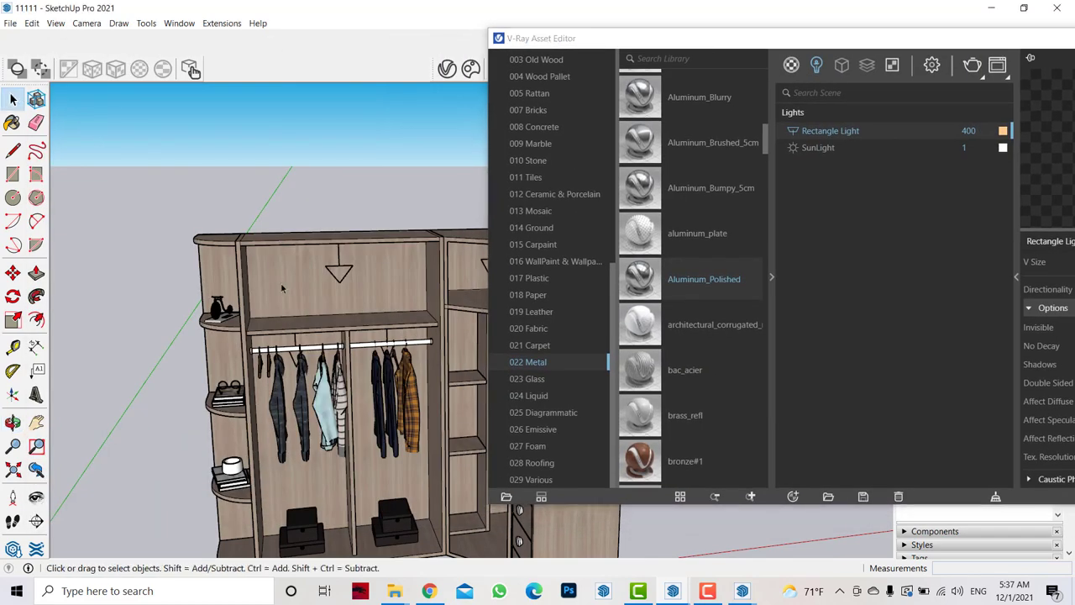
pyautogui.doubleClick(370, 347)
pyautogui.rightClick(692, 275)
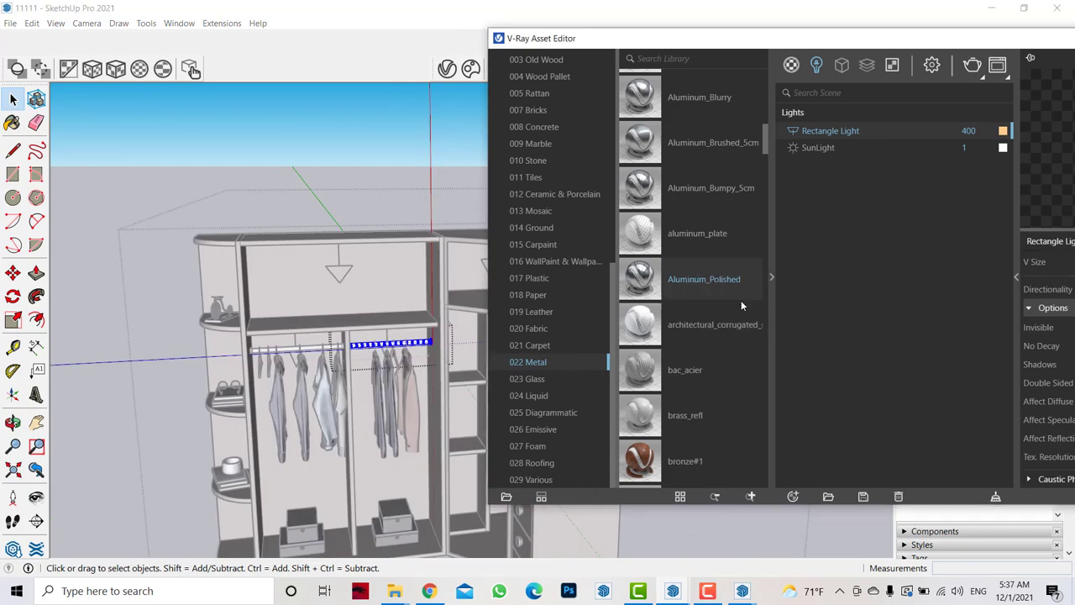
pyautogui.click(148, 286)
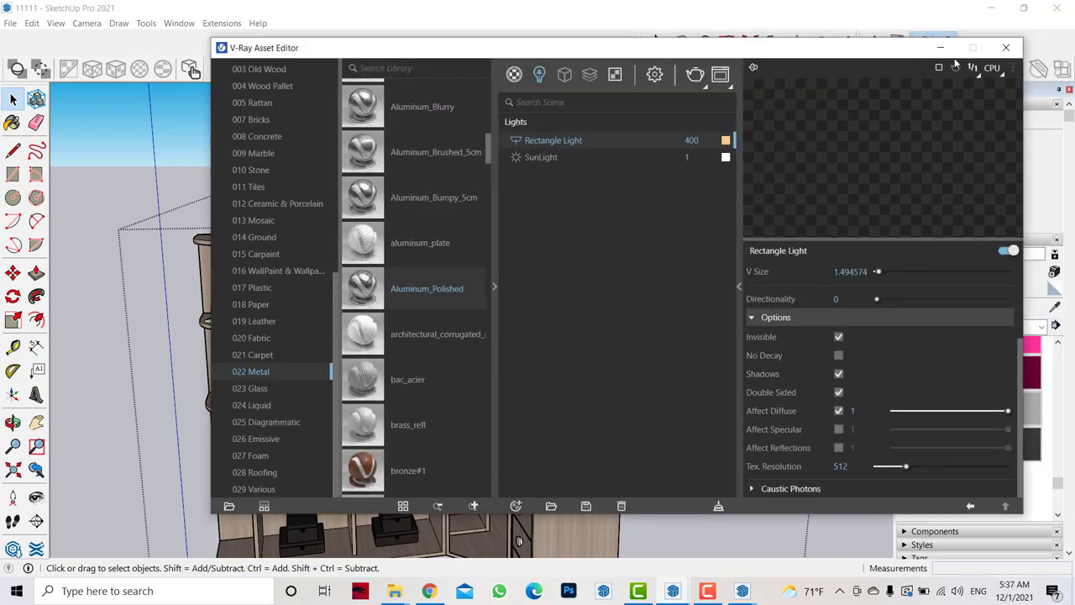
# Load Aluminum_Polished as the paint material and paint the left hanging rod.
pyautogui.scroll(3, 451, 306)
pyautogui.scroll(3, 451, 307)
pyautogui.click(451, 307)
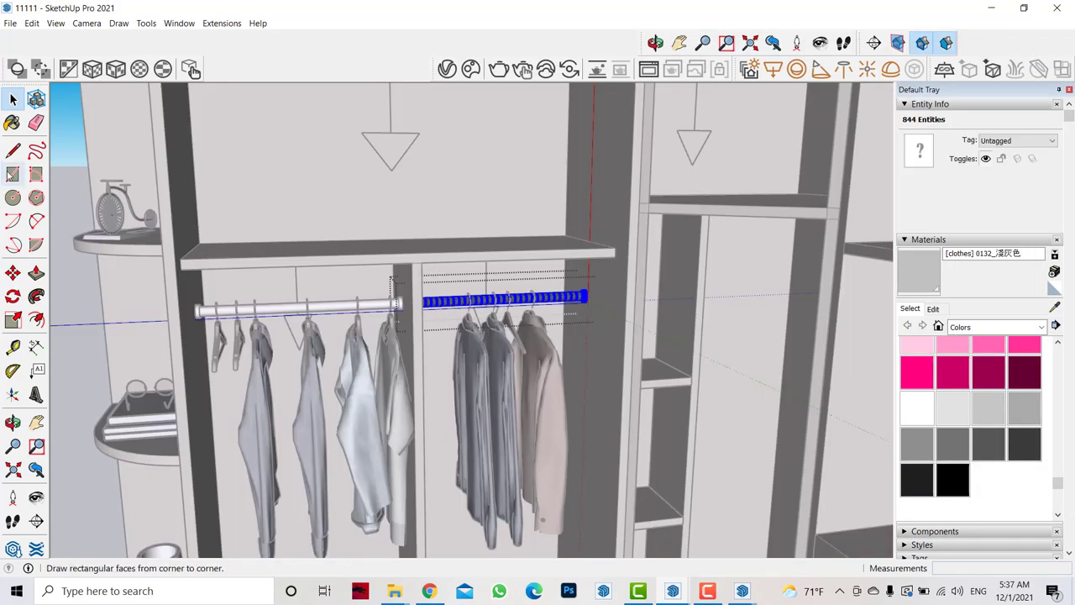
pyautogui.keyDown('alt'); pyautogui.click(453, 301); pyautogui.keyUp('alt')
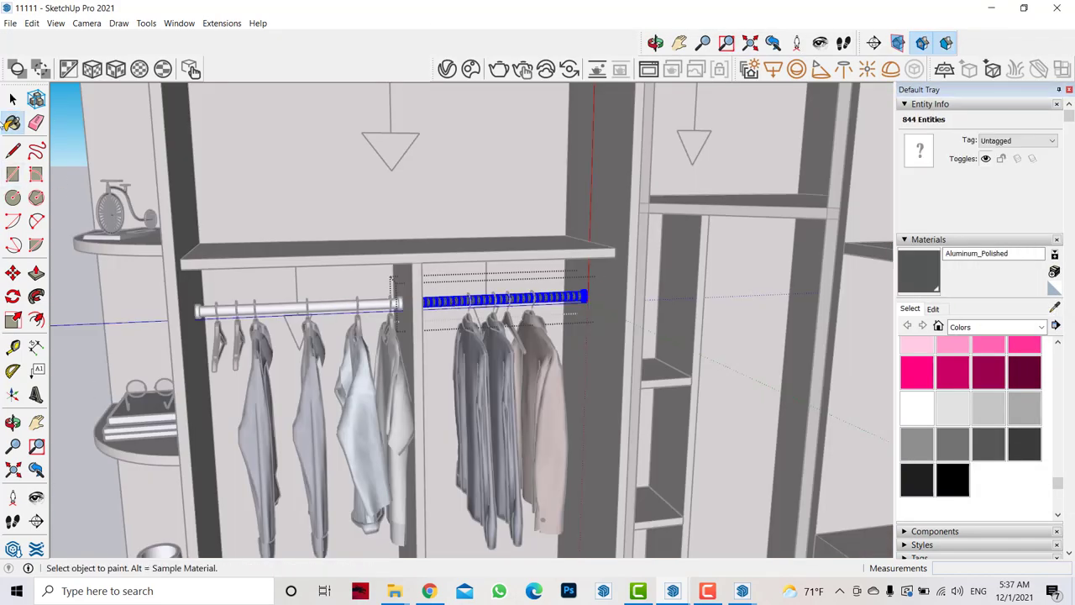
pyautogui.click(284, 307)
pyautogui.press('b')
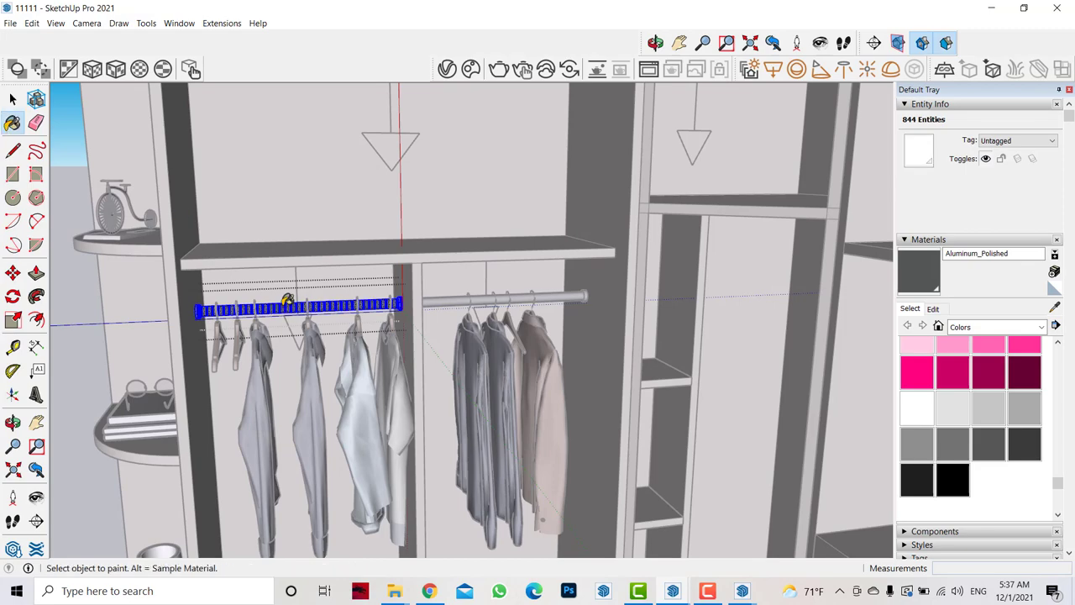
pyautogui.scroll(-5, 287, 299)
# Paint the drawer handles, including the third and bottom ones, with Aluminum_Polished.
pyautogui.moveTo(798, 520)
pyautogui.mouseDown(button='middle')
pyautogui.moveTo(674, 380)
pyautogui.moveTo(219, 168)
pyautogui.mouseUp(button='middle')
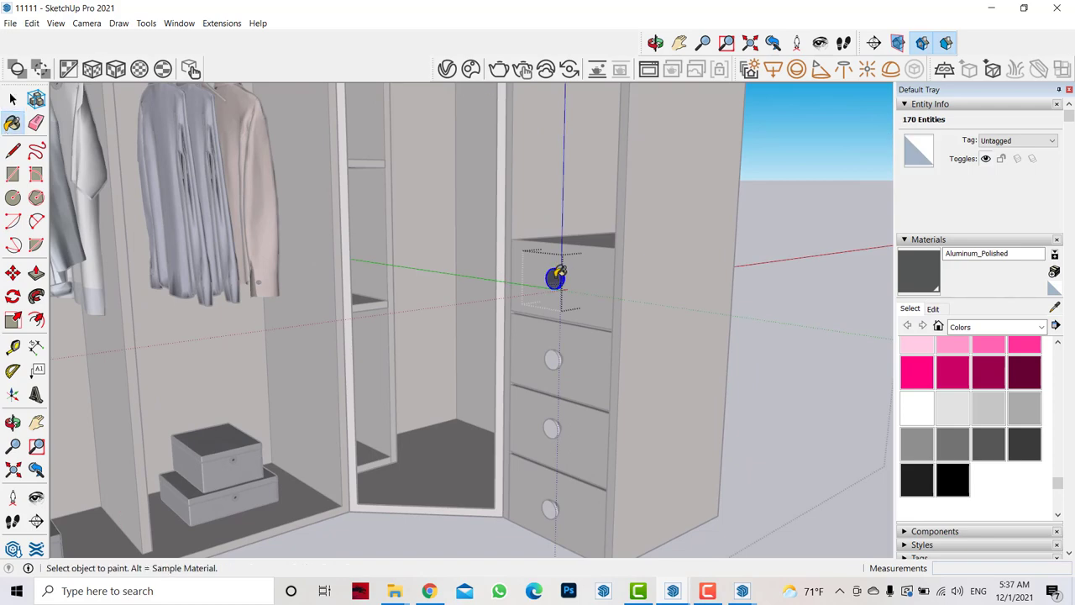
pyautogui.press('space')
pyautogui.press('e')
pyautogui.press('b')
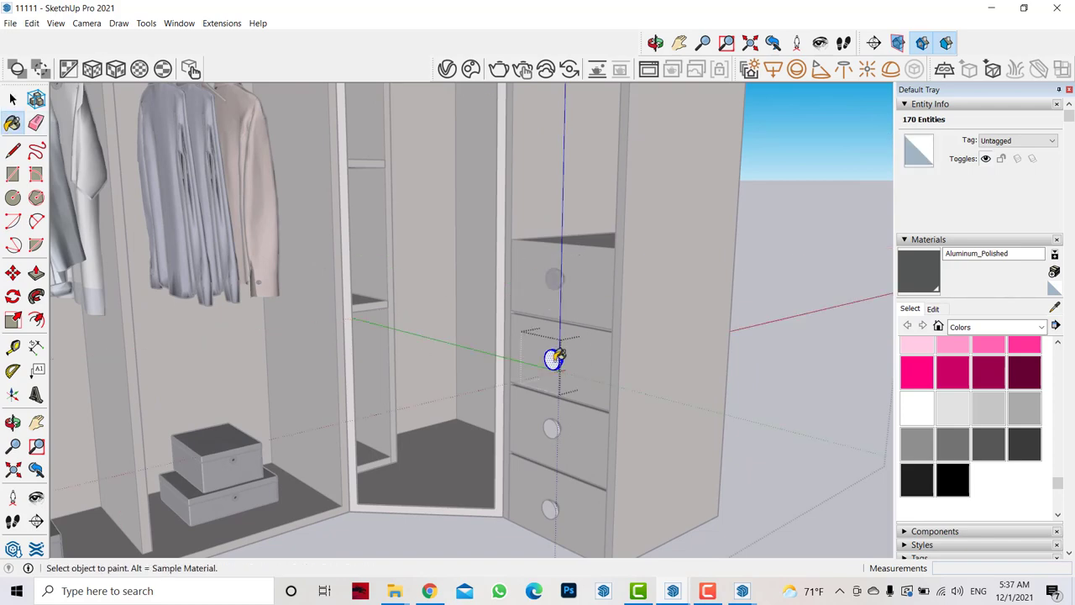
pyautogui.press('space')
pyautogui.doubleClick(551, 428)
pyautogui.press('l')
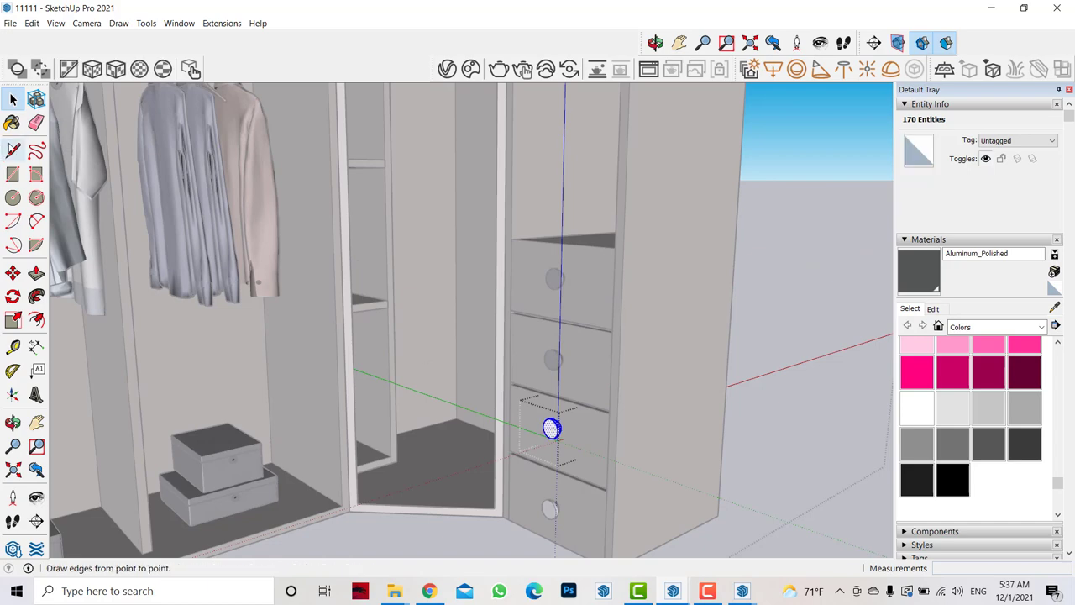
pyautogui.click(553, 430)
pyautogui.press('b')
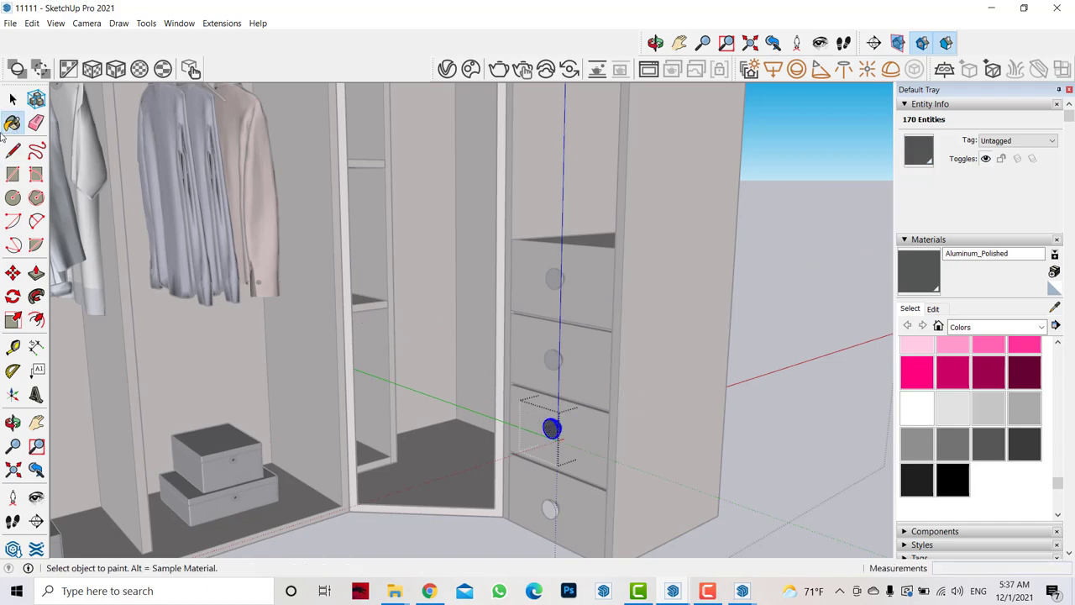
pyautogui.doubleClick(550, 509)
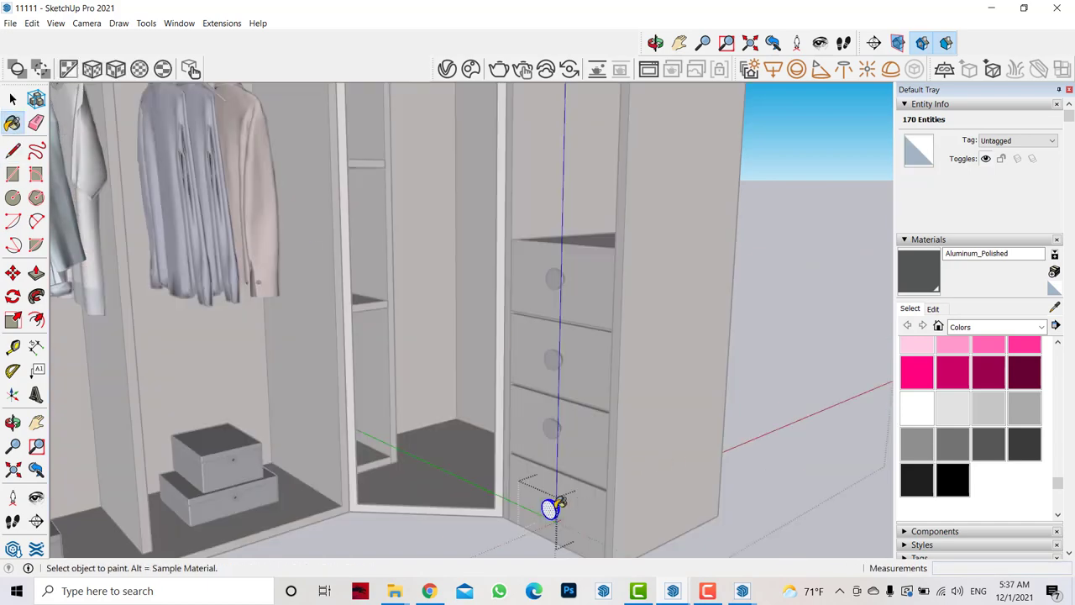
pyautogui.click(781, 331)
pyautogui.scroll(-5, 780, 331)
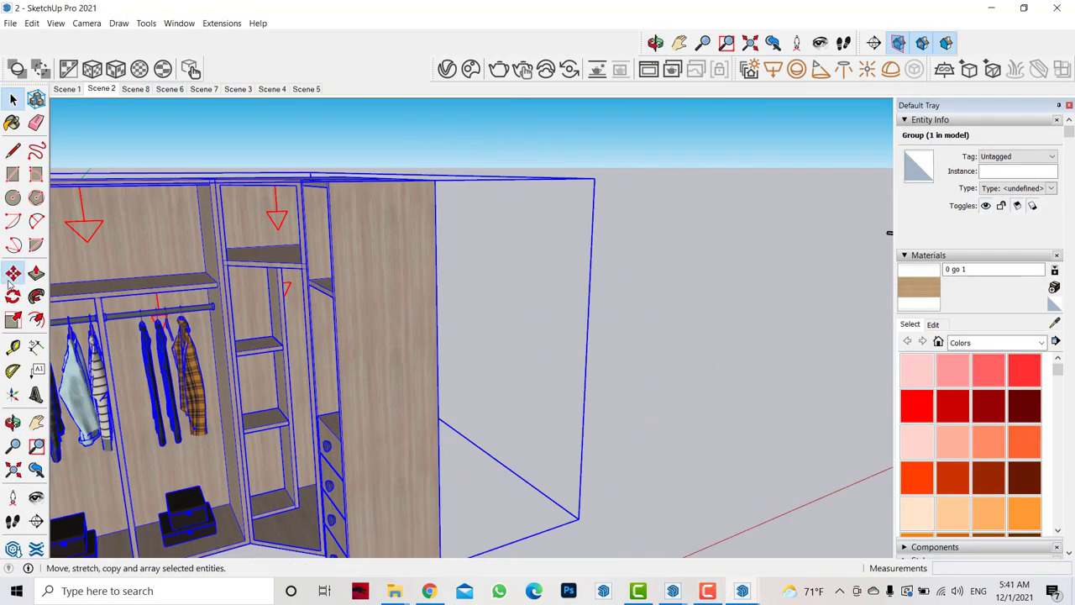
# Move the wardrobe out beside the house.
pyautogui.click(12, 275)
pyautogui.click(425, 538)
pyautogui.scroll(-5, 426, 539)
pyautogui.click(739, 240)
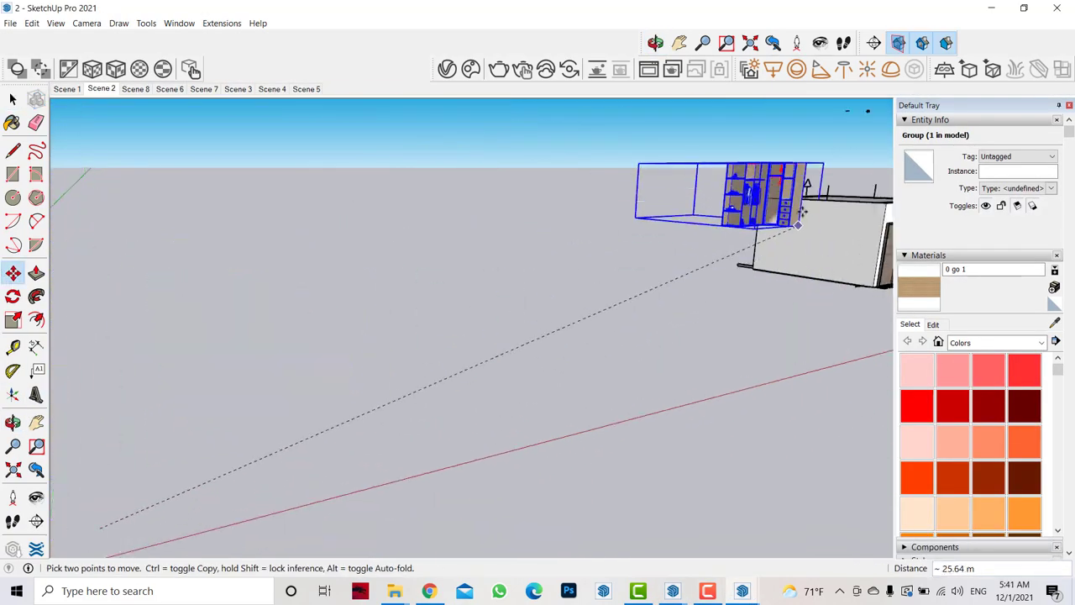
pyautogui.click(36, 422)
pyautogui.moveTo(757, 310); pyautogui.dragTo(394, 361)
pyautogui.scroll(3, 354, 451)
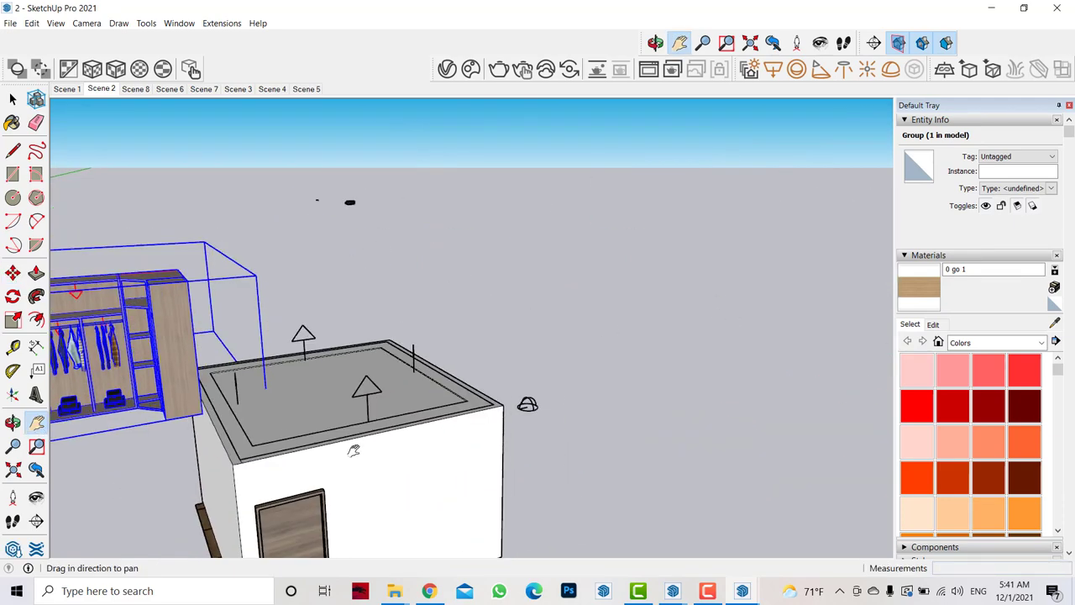
# Move the platform group beside the house.
pyautogui.click(13, 98)
pyautogui.click(307, 401)
pyautogui.click(12, 275)
pyautogui.moveTo(283, 413); pyautogui.dragTo(588, 369)
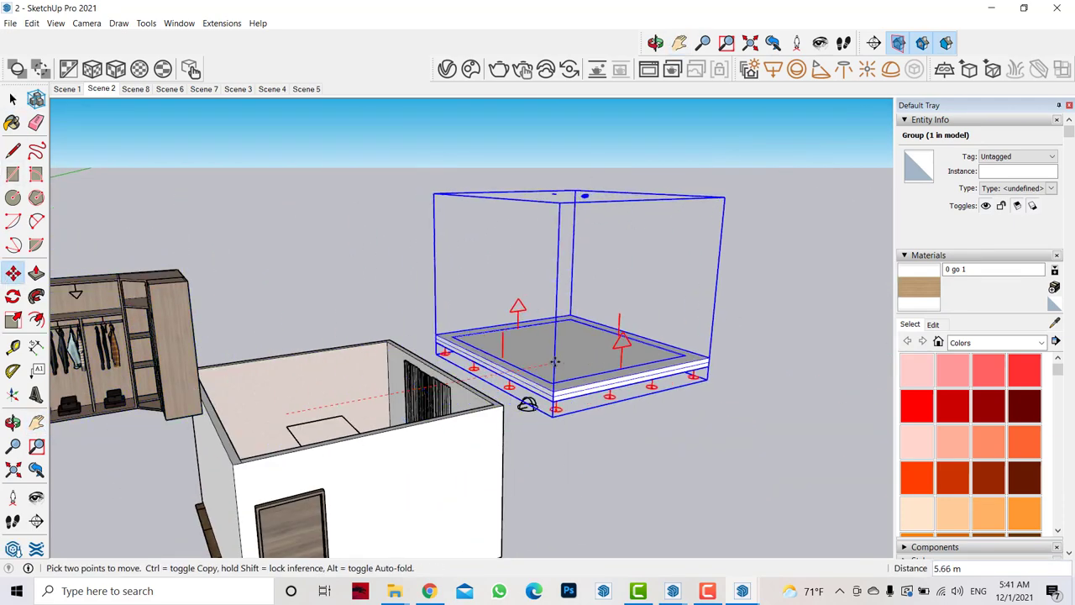
# Rotate the wardrobe group 90 degrees.
pyautogui.click(12, 422)
pyautogui.moveTo(58, 454); pyautogui.dragTo(109, 541)
pyautogui.moveTo(217, 201); pyautogui.dragTo(240, 202)
pyautogui.press('space')
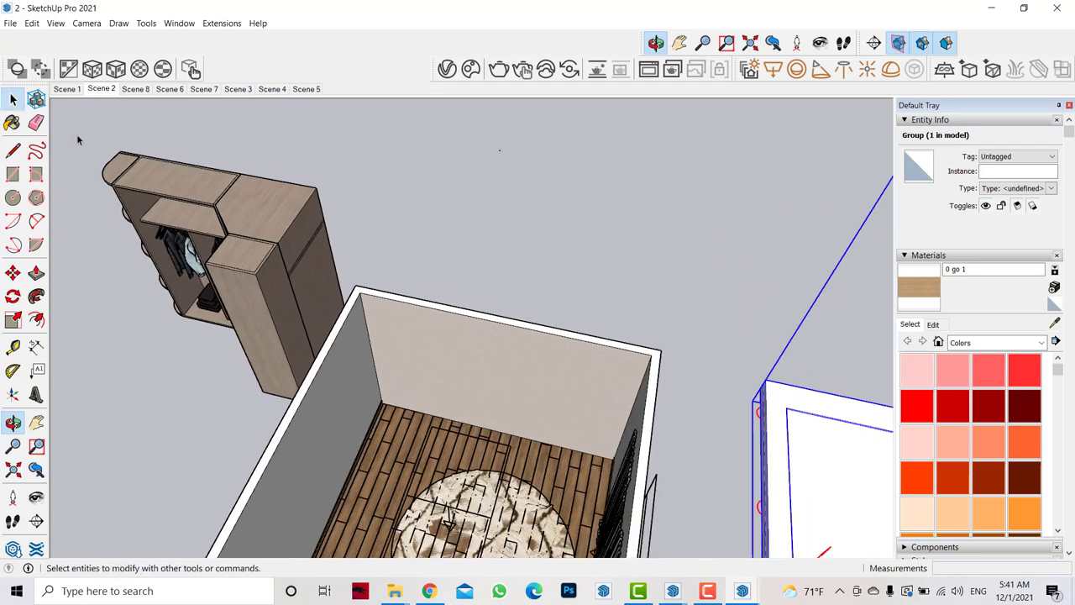
pyautogui.click(244, 202)
pyautogui.press('q')
pyautogui.click(247, 200)
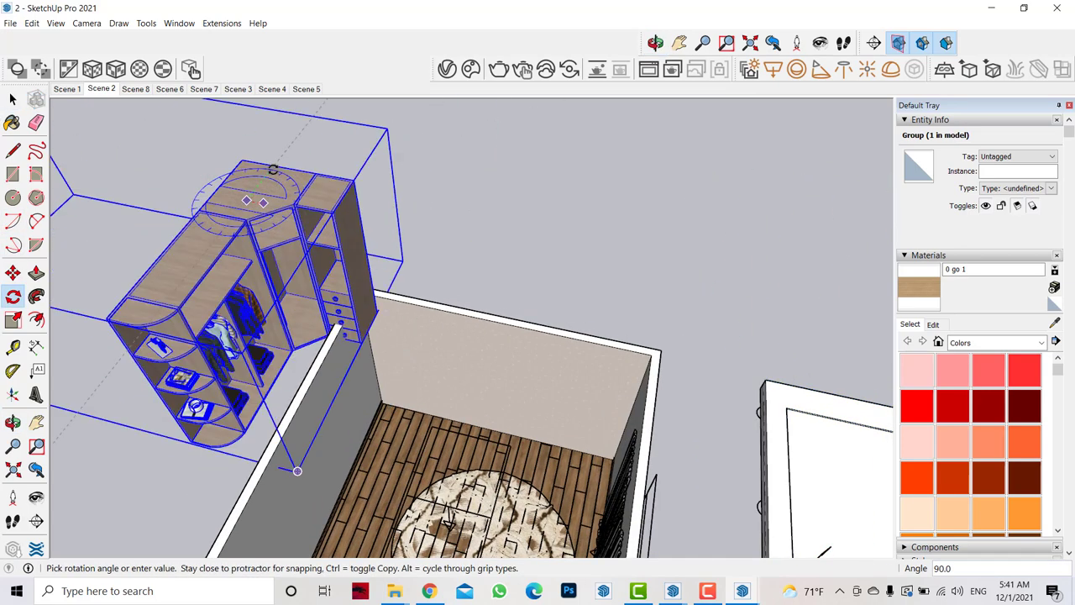
pyautogui.click(241, 160)
# Move the wardrobe so its corner sits on the room's floor corner.
pyautogui.press('m')
pyautogui.click(241, 160)
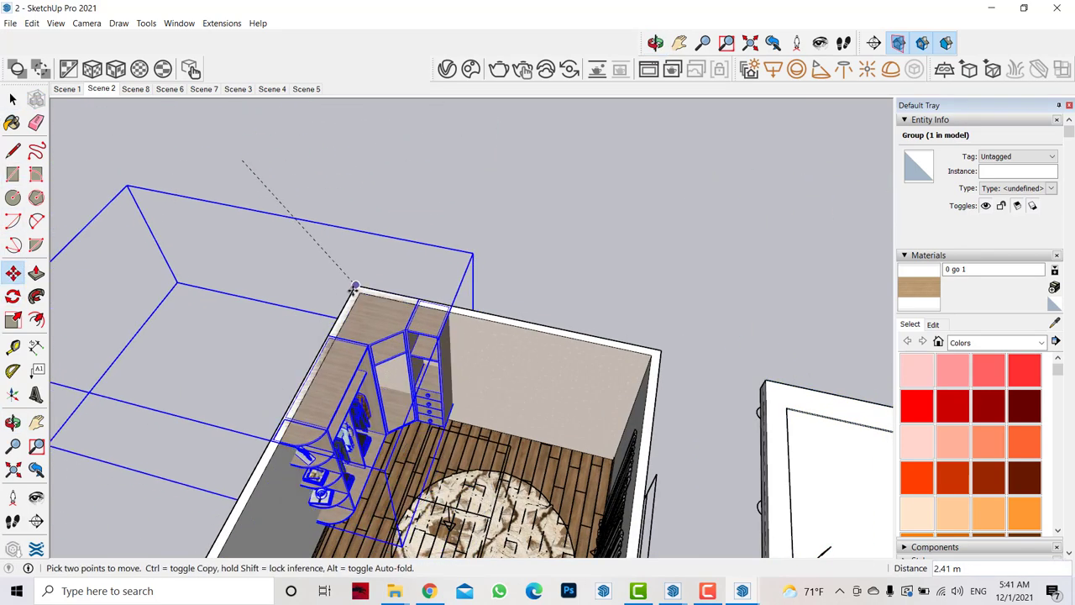
pyautogui.click(370, 290)
pyautogui.scroll(3, 378, 294)
pyautogui.click(13, 422)
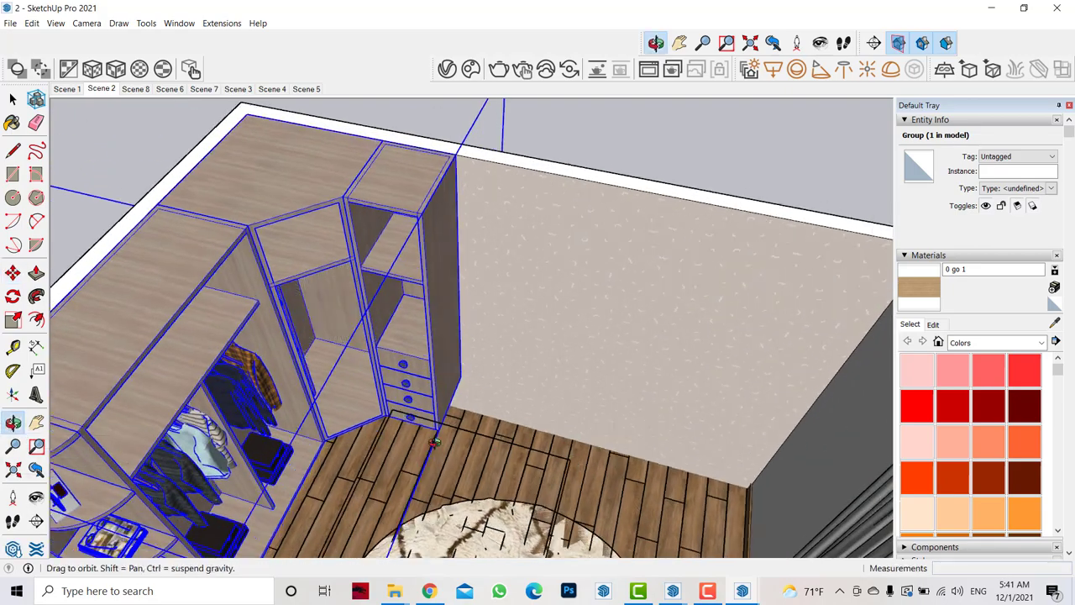
pyautogui.moveTo(432, 379); pyautogui.dragTo(356, 260)
pyautogui.click(13, 273)
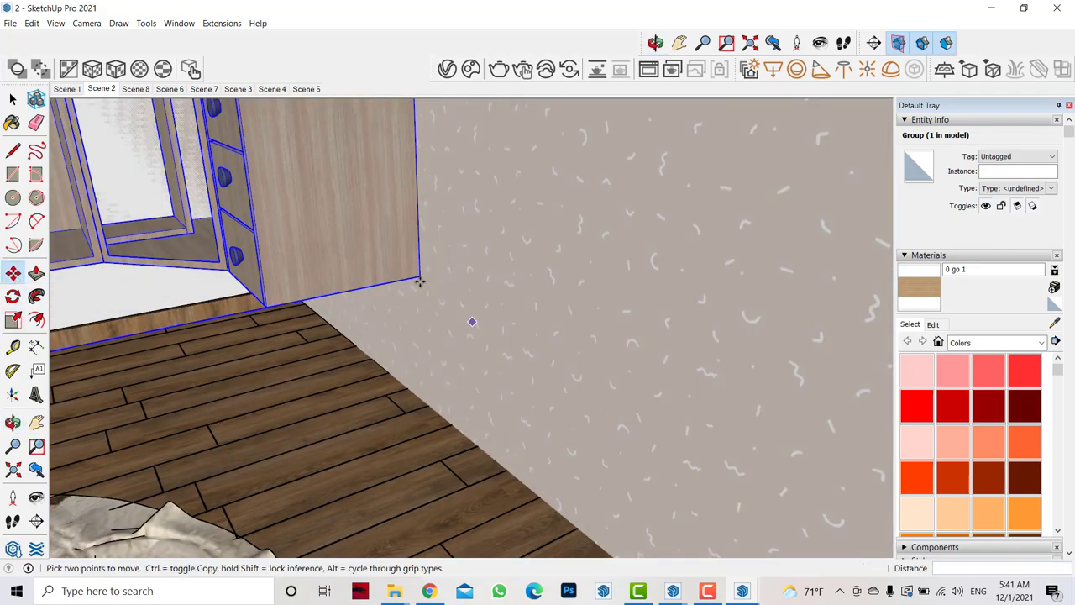
pyautogui.click(420, 278)
pyautogui.click(424, 409)
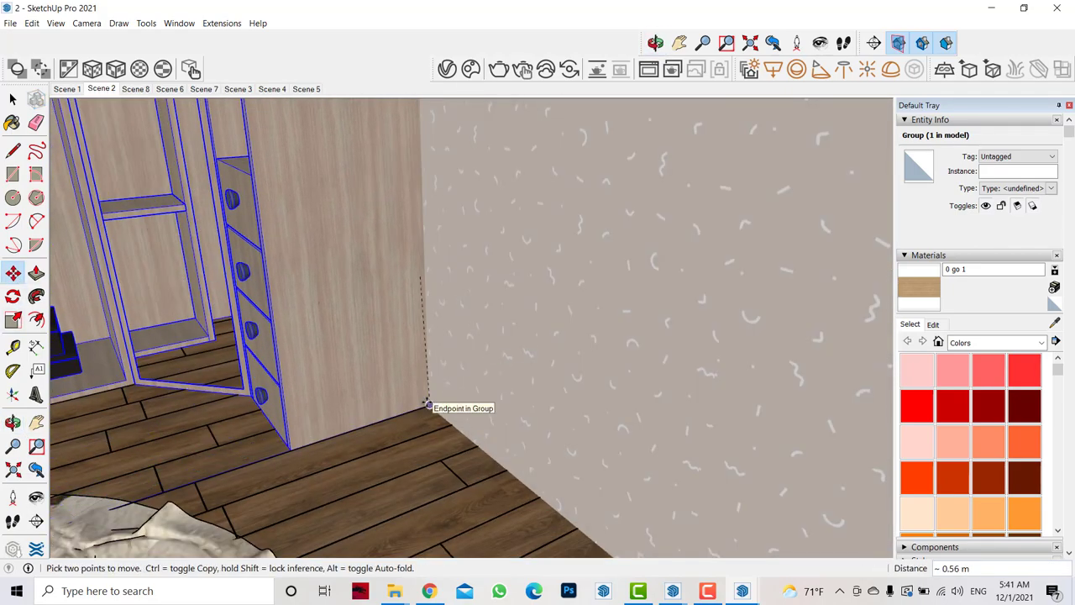
# Nudge the wardrobe base into its final position flush against the walls.
pyautogui.click(12, 423)
pyautogui.moveTo(410, 385)
pyautogui.mouseDown()
pyautogui.moveTo(260, 320)
pyautogui.moveTo(247, 330)
pyautogui.mouseUp()
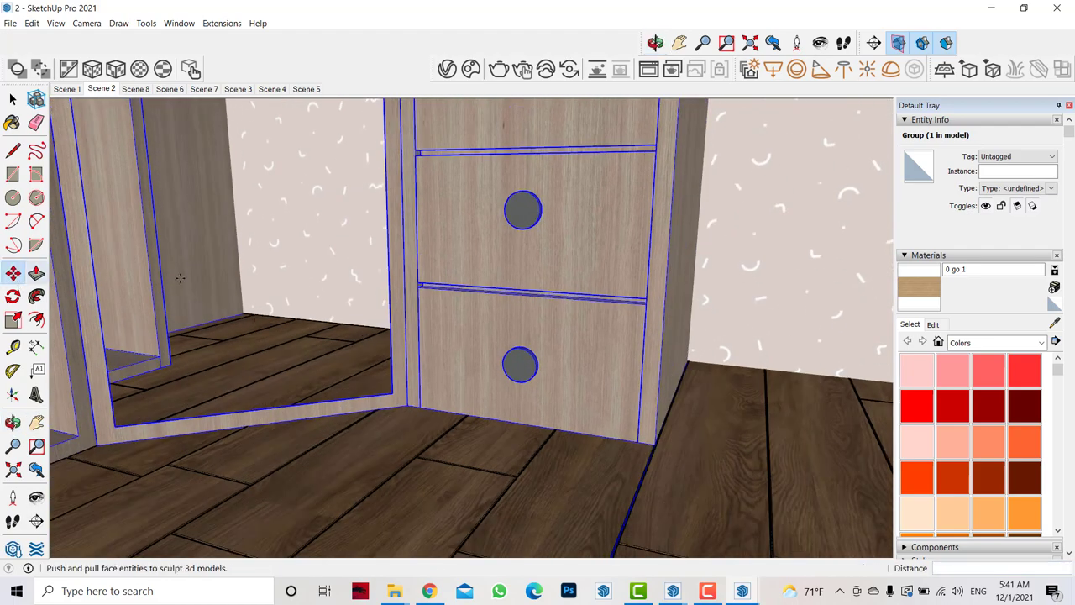
pyautogui.click(13, 273)
pyautogui.click(279, 424)
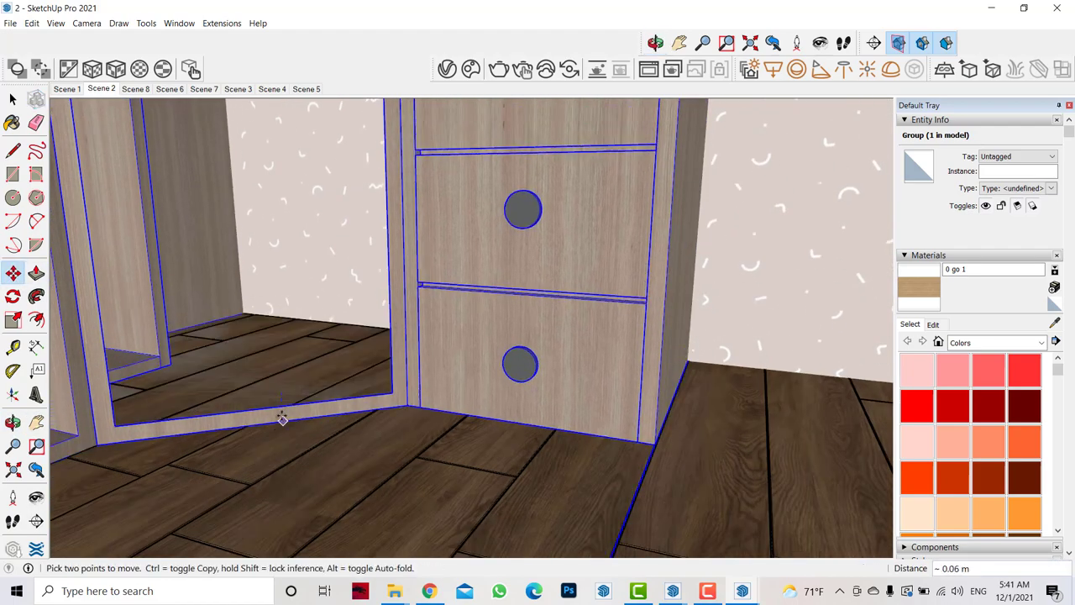
pyautogui.click(286, 420)
pyautogui.moveTo(287, 420); pyautogui.dragTo(294, 352, button='middle')
pyautogui.moveTo(294, 353)
pyautogui.mouseDown()
pyautogui.moveTo(449, 343)
pyautogui.moveTo(210, 353)
pyautogui.mouseUp()
# Frame the wardrobe front, nudge it into place, and update Scene 2 with this view.
pyautogui.click(36, 422)
pyautogui.moveTo(300, 492); pyautogui.dragTo(311, 463)
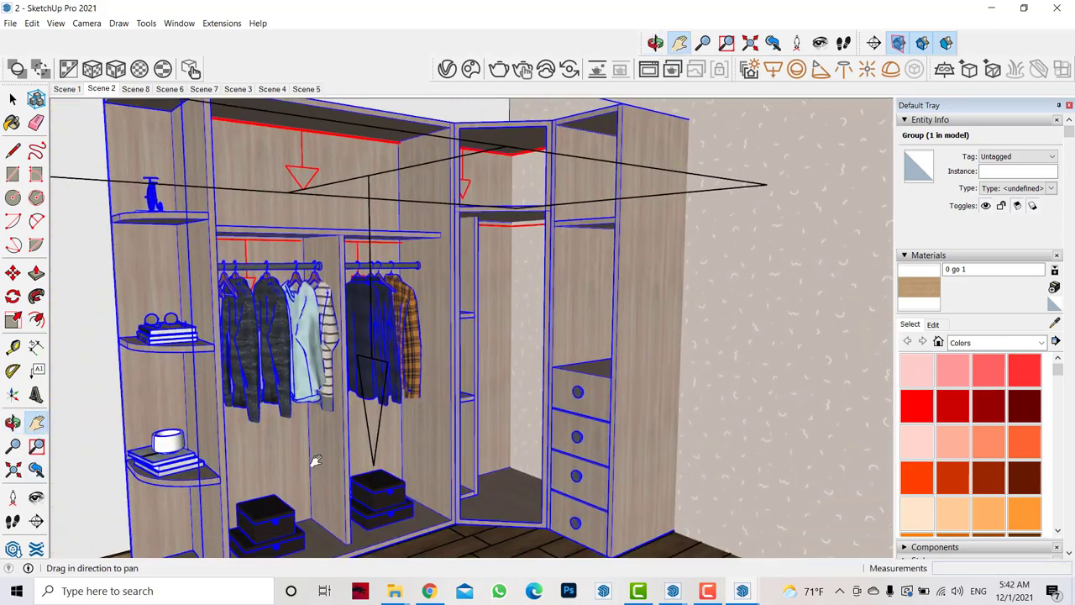
pyautogui.moveTo(311, 463); pyautogui.dragTo(98, 435, button='middle')
pyautogui.moveTo(99, 434); pyautogui.dragTo(418, 406)
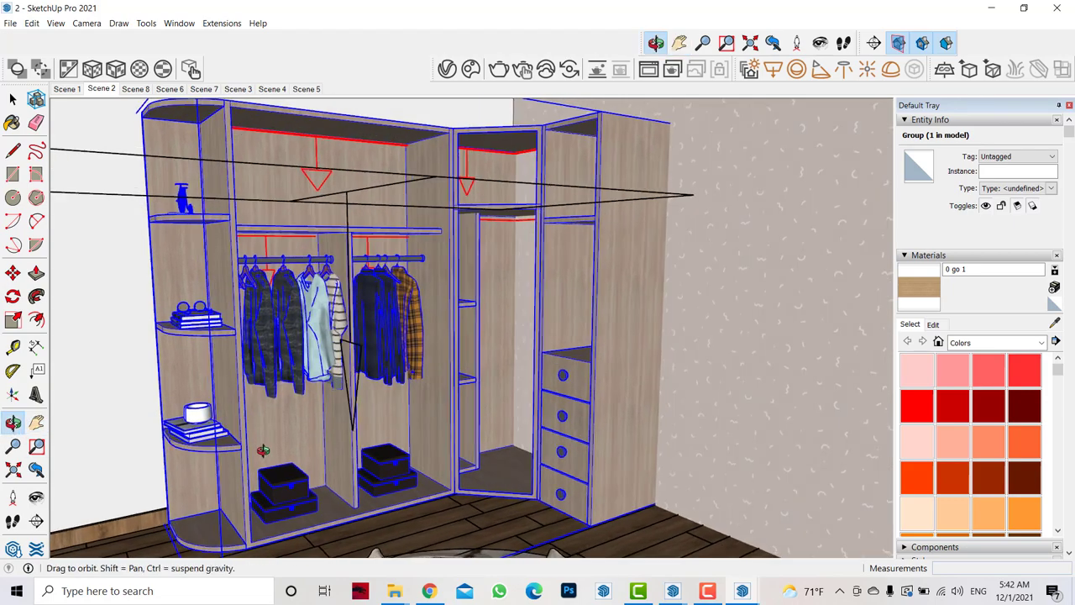
pyautogui.press('l')
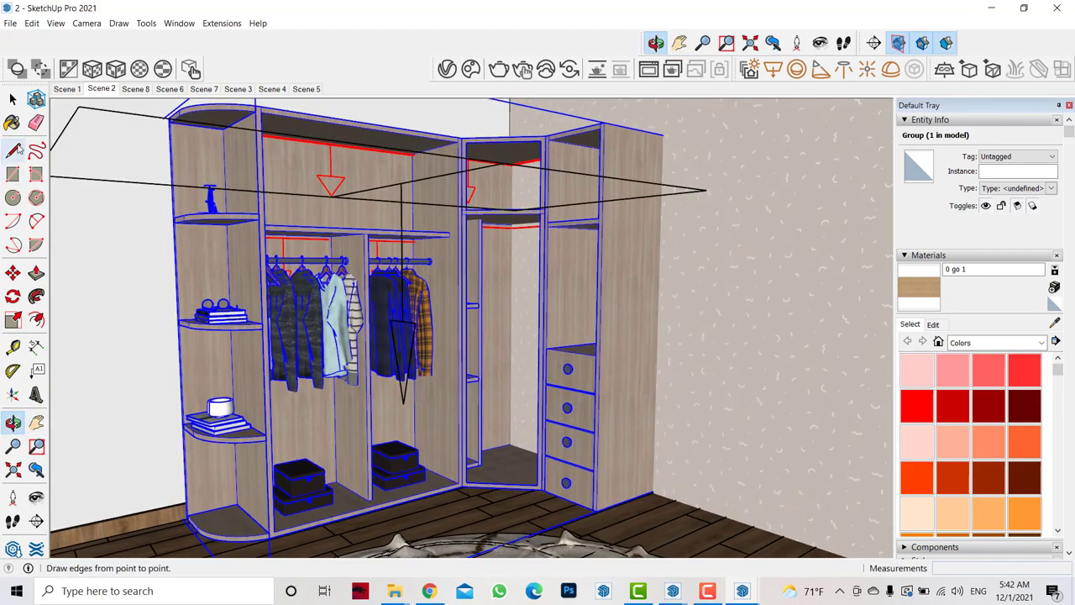
pyautogui.press('space')
pyautogui.press('s')
pyautogui.press('m')
pyautogui.click(686, 512)
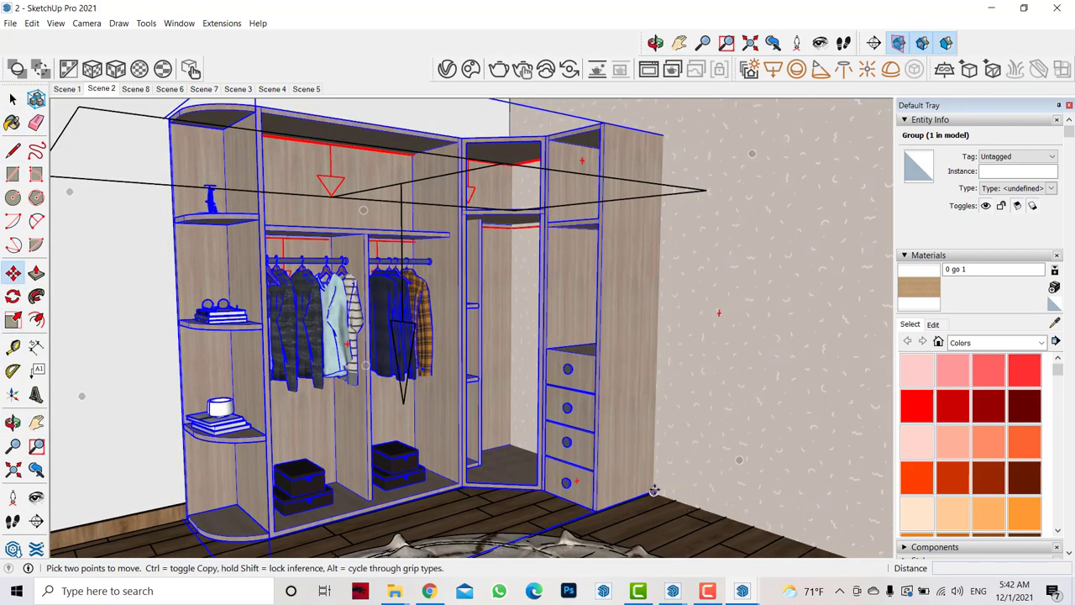
pyautogui.click(641, 494)
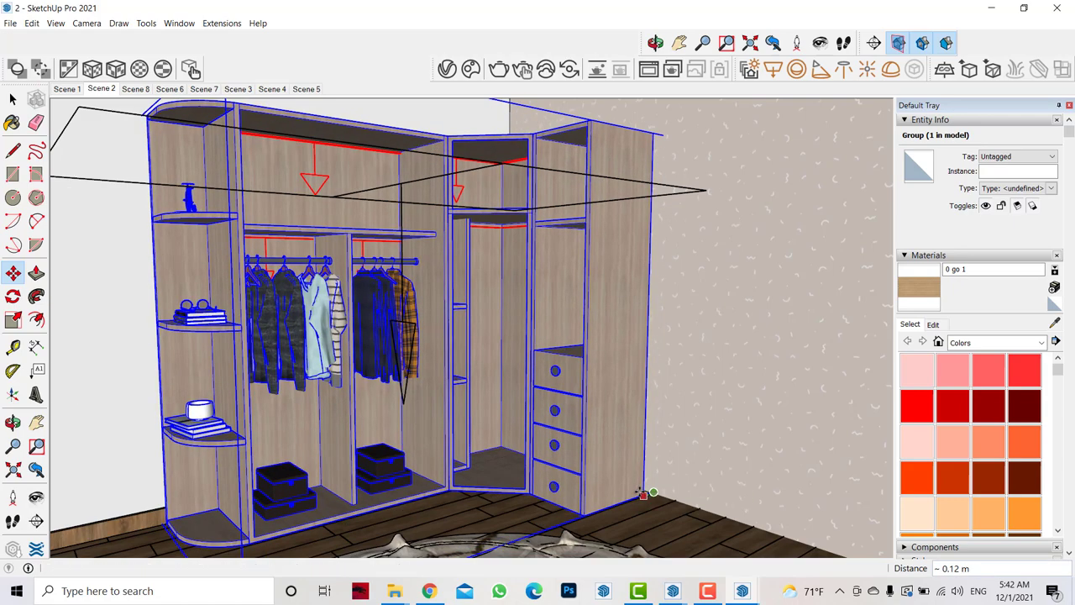
pyautogui.rightClick(94, 89)
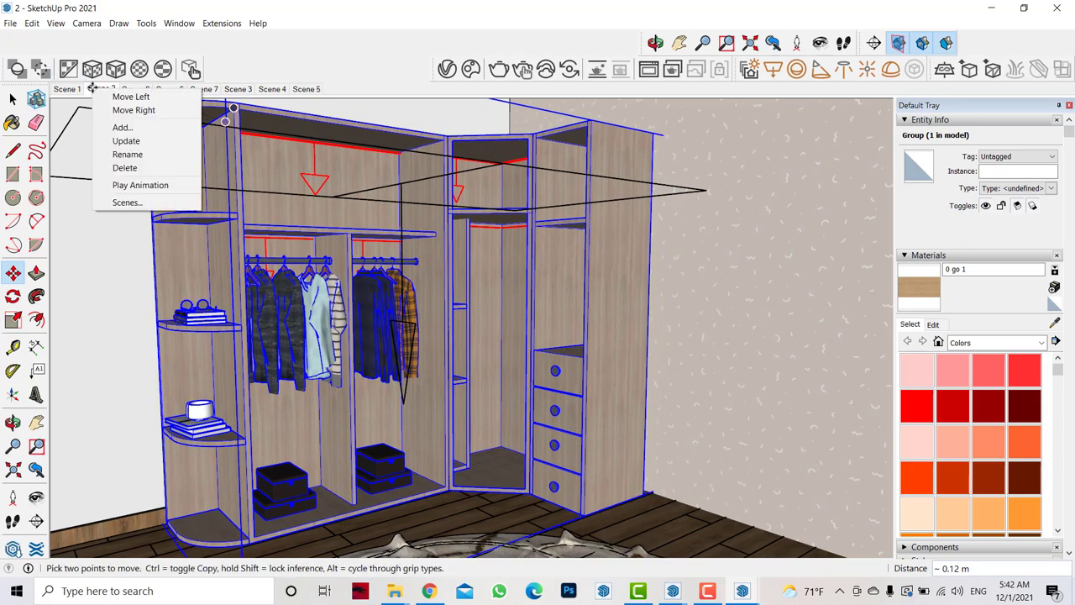
pyautogui.click(126, 140)
# Move the ceiling slab group onto the top of the house, then return to Scene 2.
pyautogui.click(101, 88)
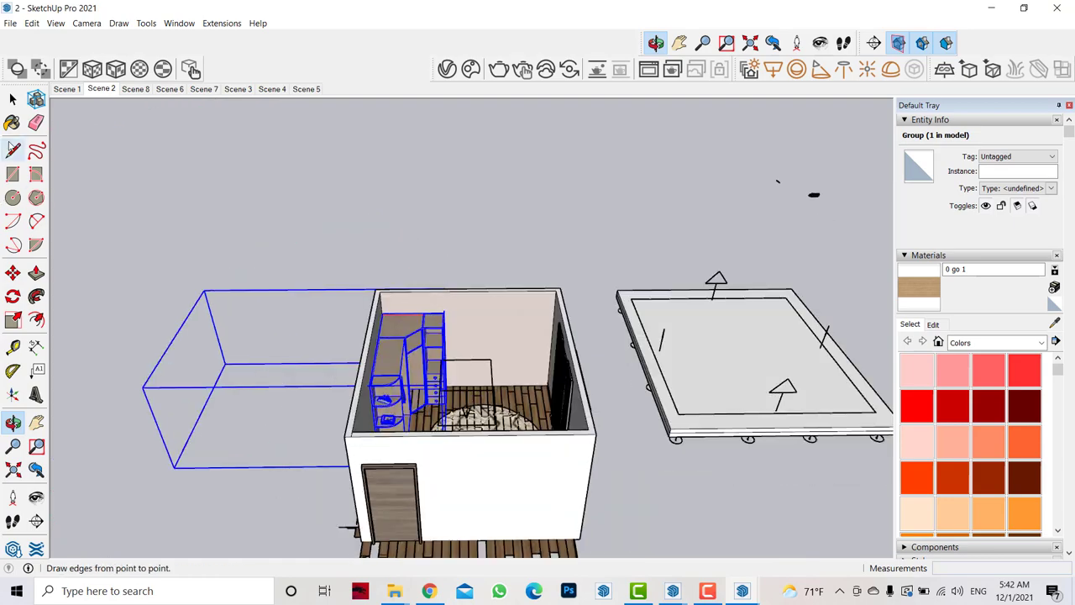
pyautogui.click(13, 273)
pyautogui.click(746, 441)
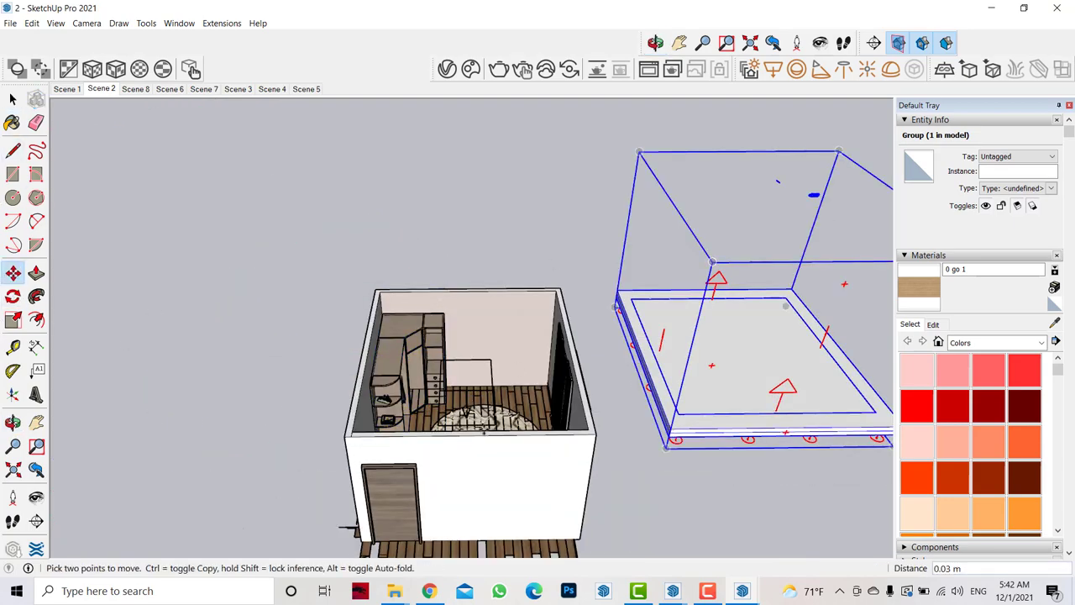
pyautogui.click(716, 358)
pyautogui.click(99, 89)
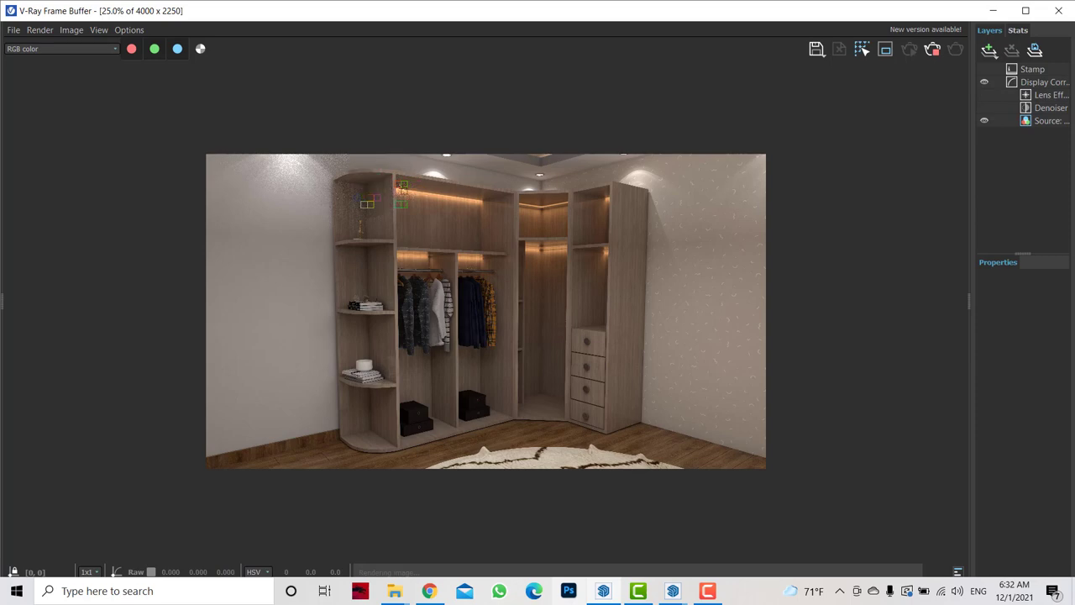
# Zoom in and out of the finished render to inspect the clothes rails and shirts.
pyautogui.scroll(3, 501, 296)
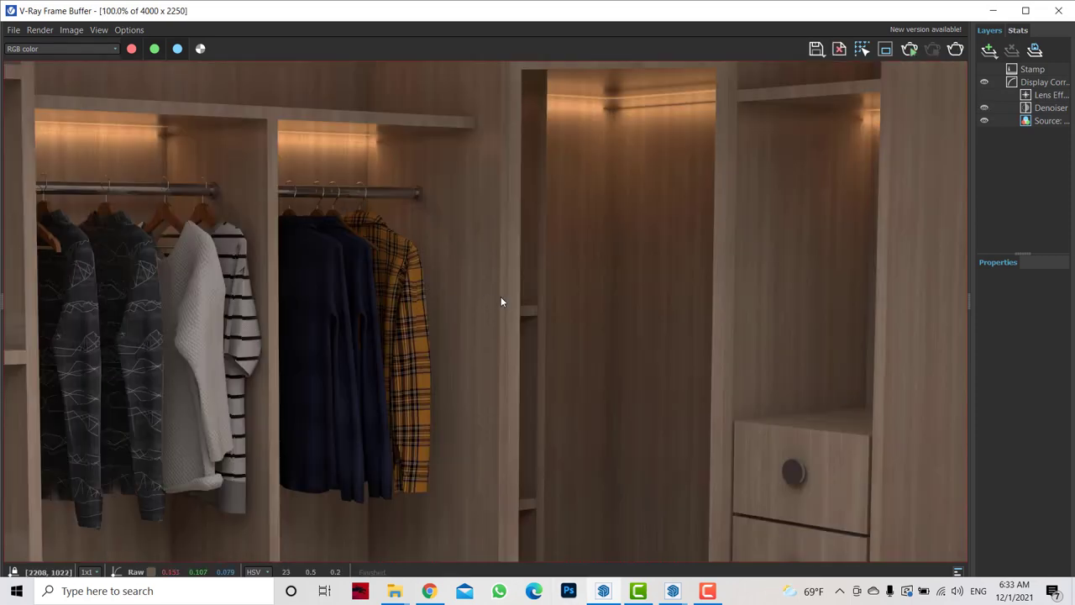
pyautogui.scroll(1, 401, 308)
pyautogui.scroll(1, 401, 308)
pyautogui.scroll(-1, 403, 309)
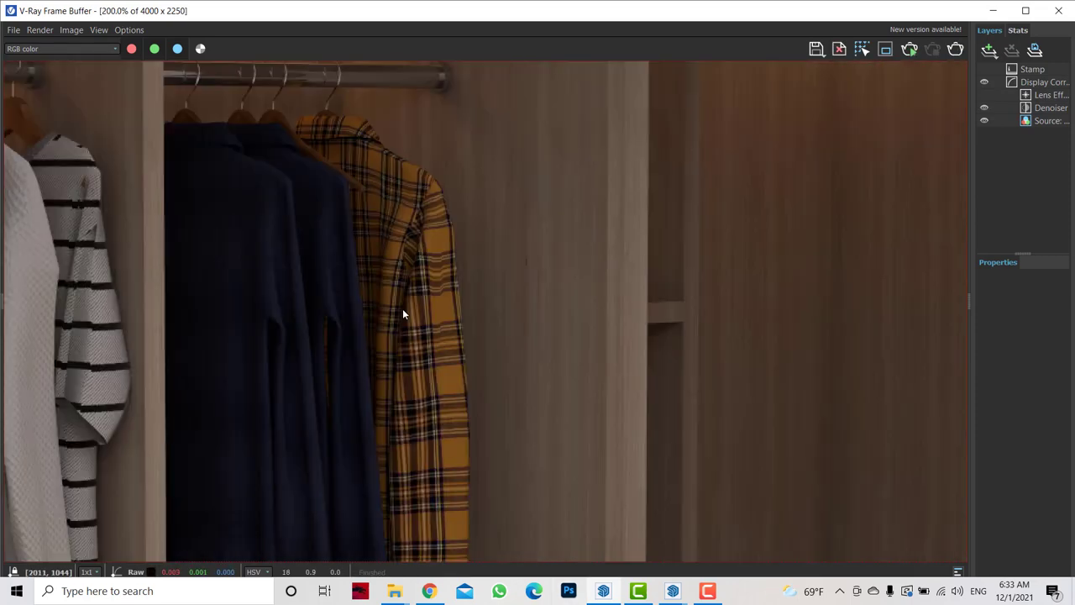
pyautogui.scroll(-1, 295, 137)
pyautogui.scroll(1, 268, 103)
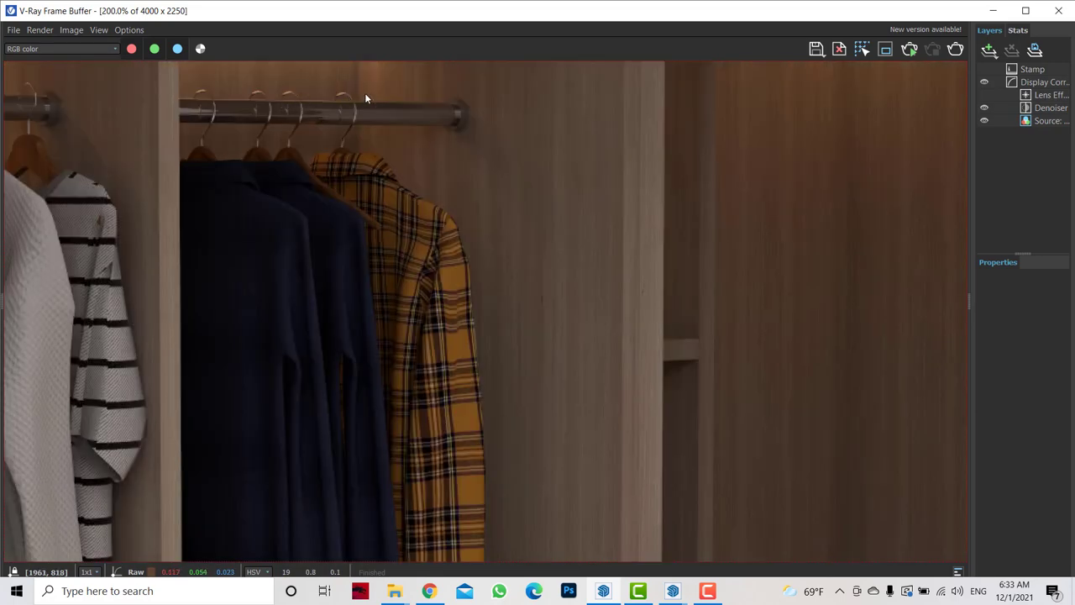
pyautogui.scroll(-1, 366, 102)
pyautogui.scroll(-1, 366, 103)
pyautogui.scroll(-1, 367, 103)
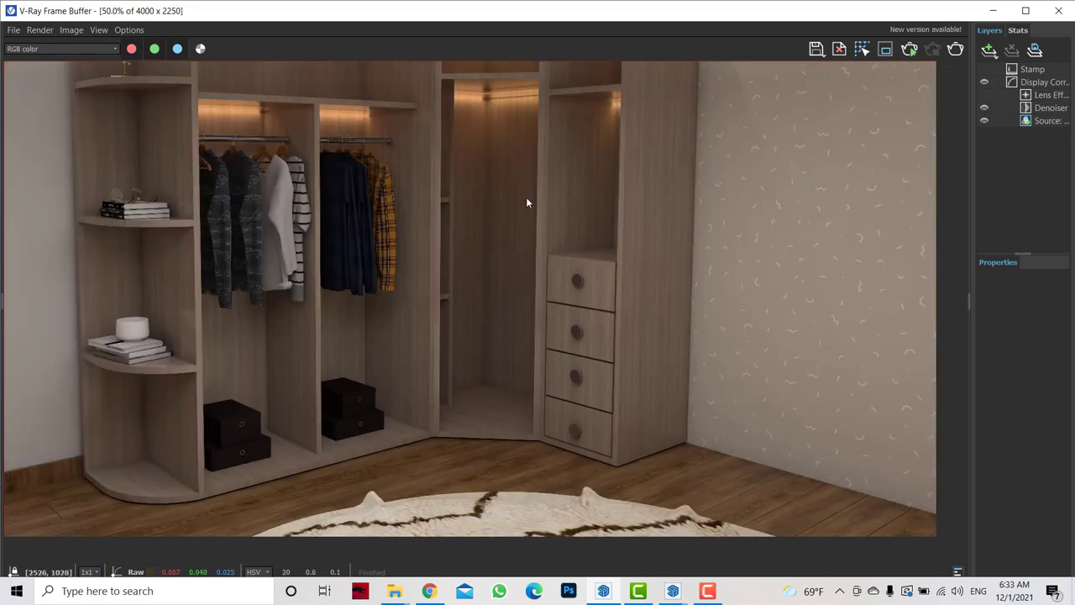
pyautogui.scroll(2, 571, 280)
pyautogui.scroll(1, 571, 280)
pyautogui.scroll(-2, 324, 136)
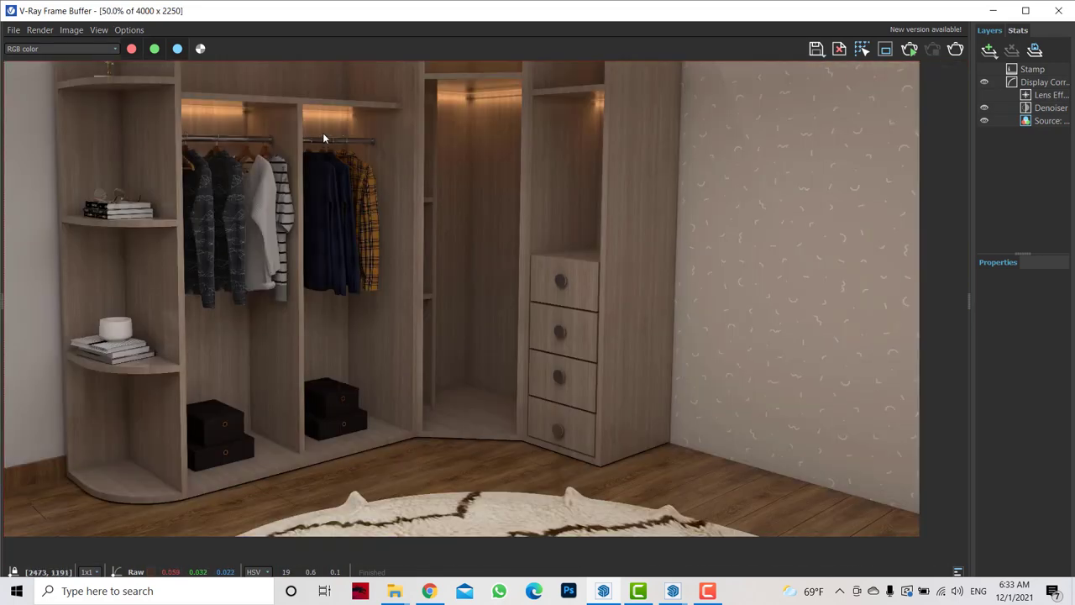
pyautogui.scroll(1, 374, 130)
pyautogui.scroll(-2, 422, 132)
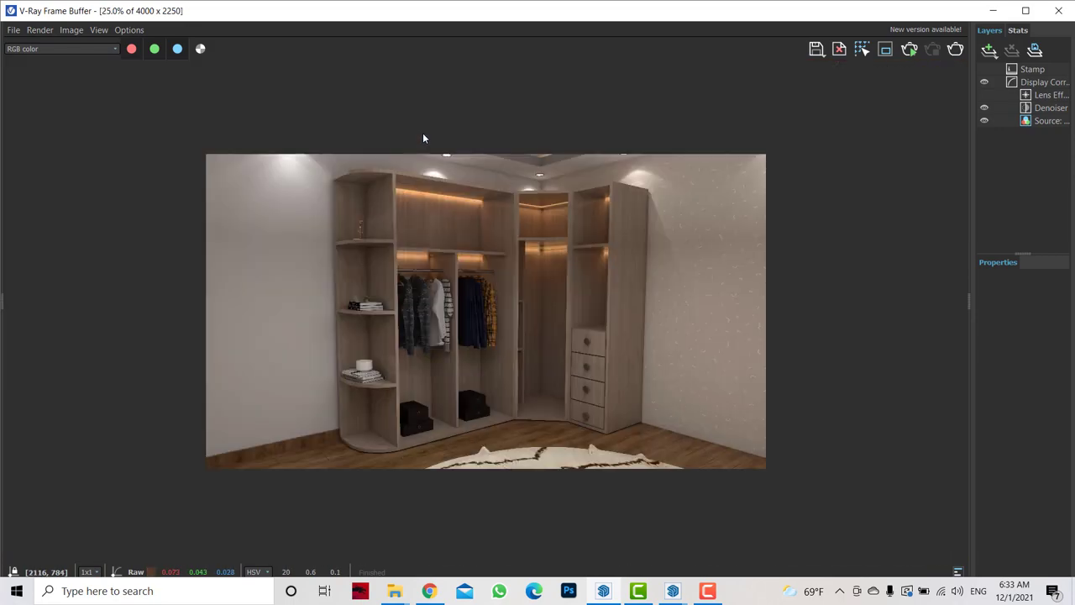
pyautogui.scroll(3, 503, 300)
pyautogui.scroll(1, 514, 305)
pyautogui.scroll(1, 516, 305)
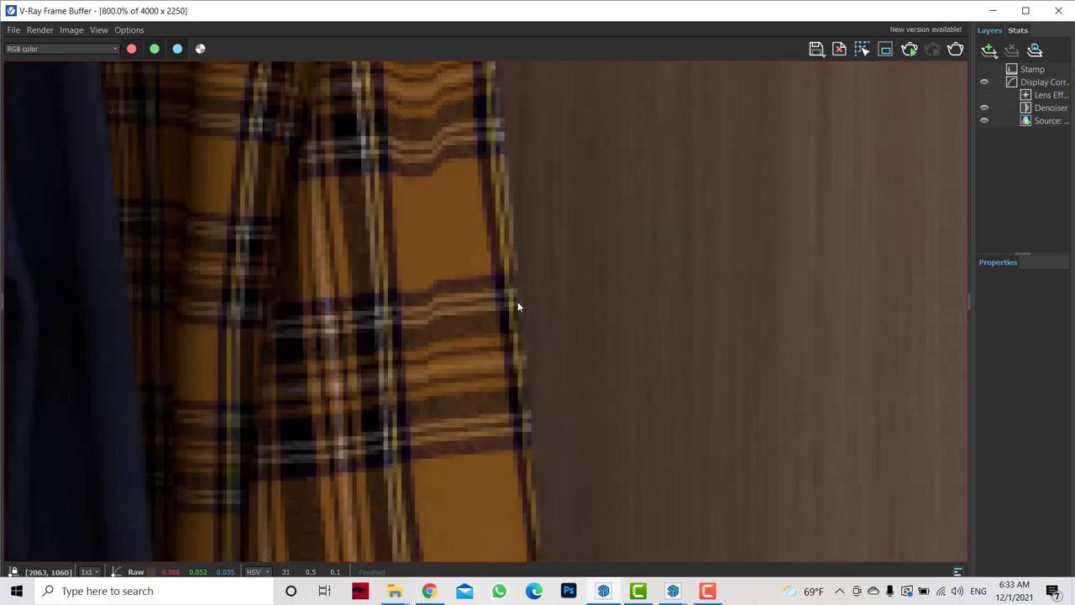
pyautogui.scroll(-2, 518, 307)
pyautogui.scroll(-1, 517, 307)
pyautogui.scroll(-1, 516, 305)
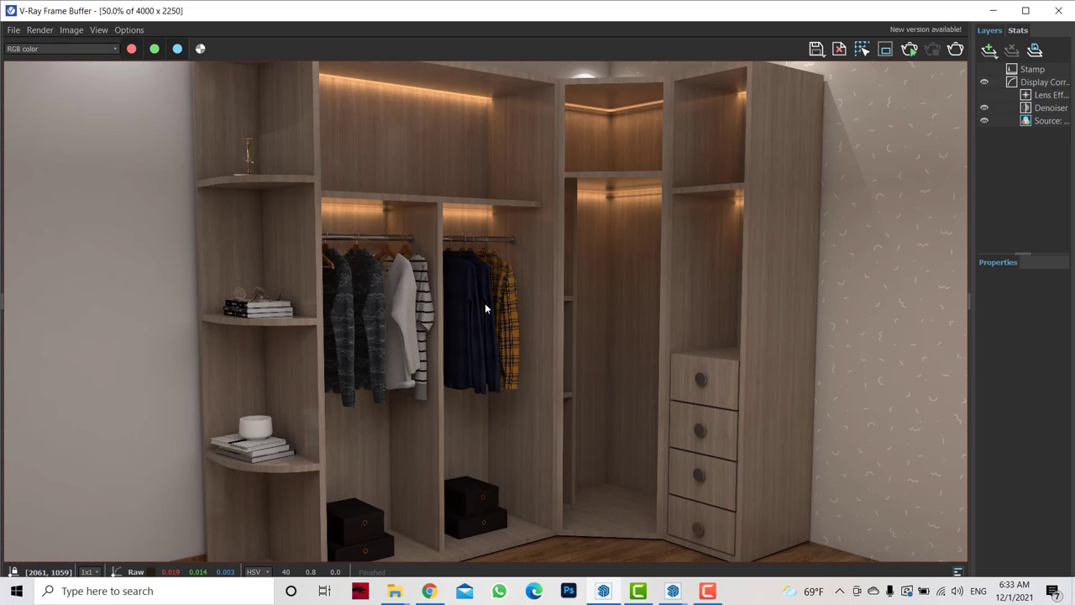
pyautogui.scroll(-1, 483, 300)
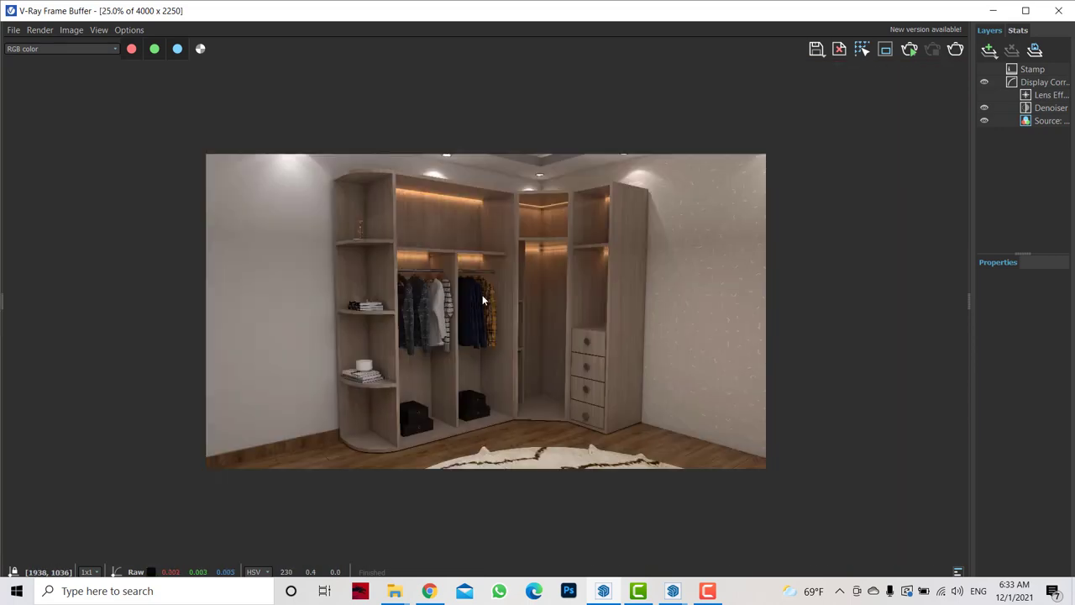
pyautogui.scroll(1, 485, 294)
pyautogui.scroll(1, 420, 298)
pyautogui.scroll(1, 375, 302)
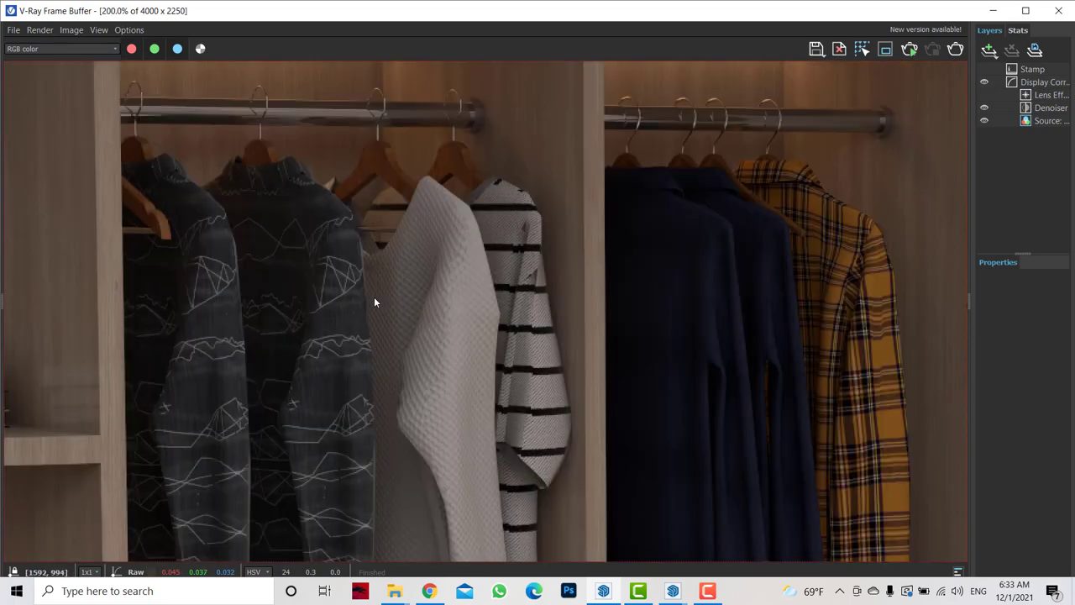
pyautogui.scroll(-1, 374, 303)
pyautogui.scroll(1, 630, 302)
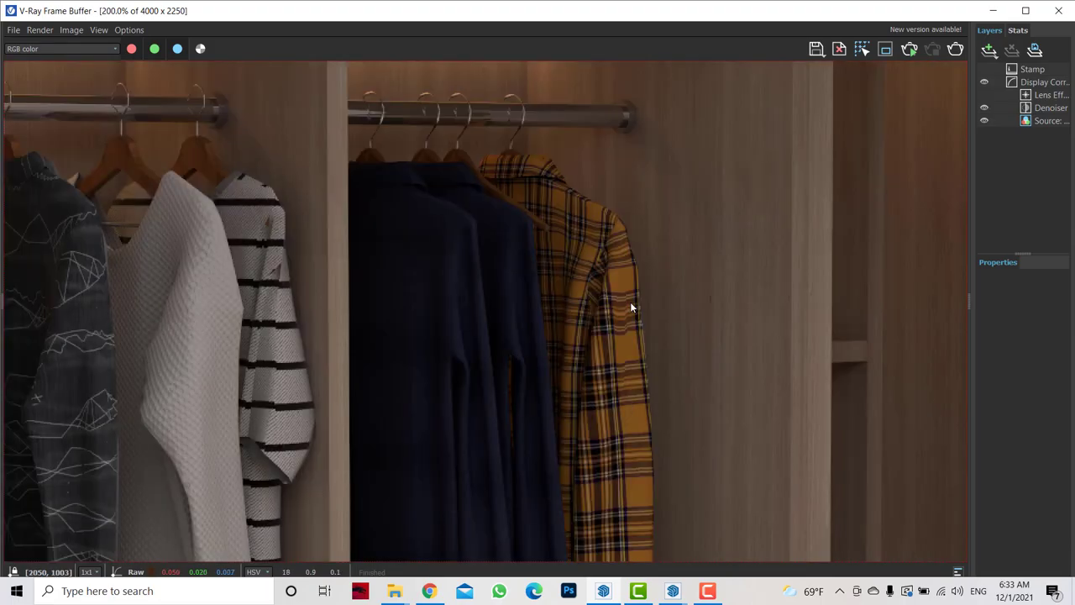